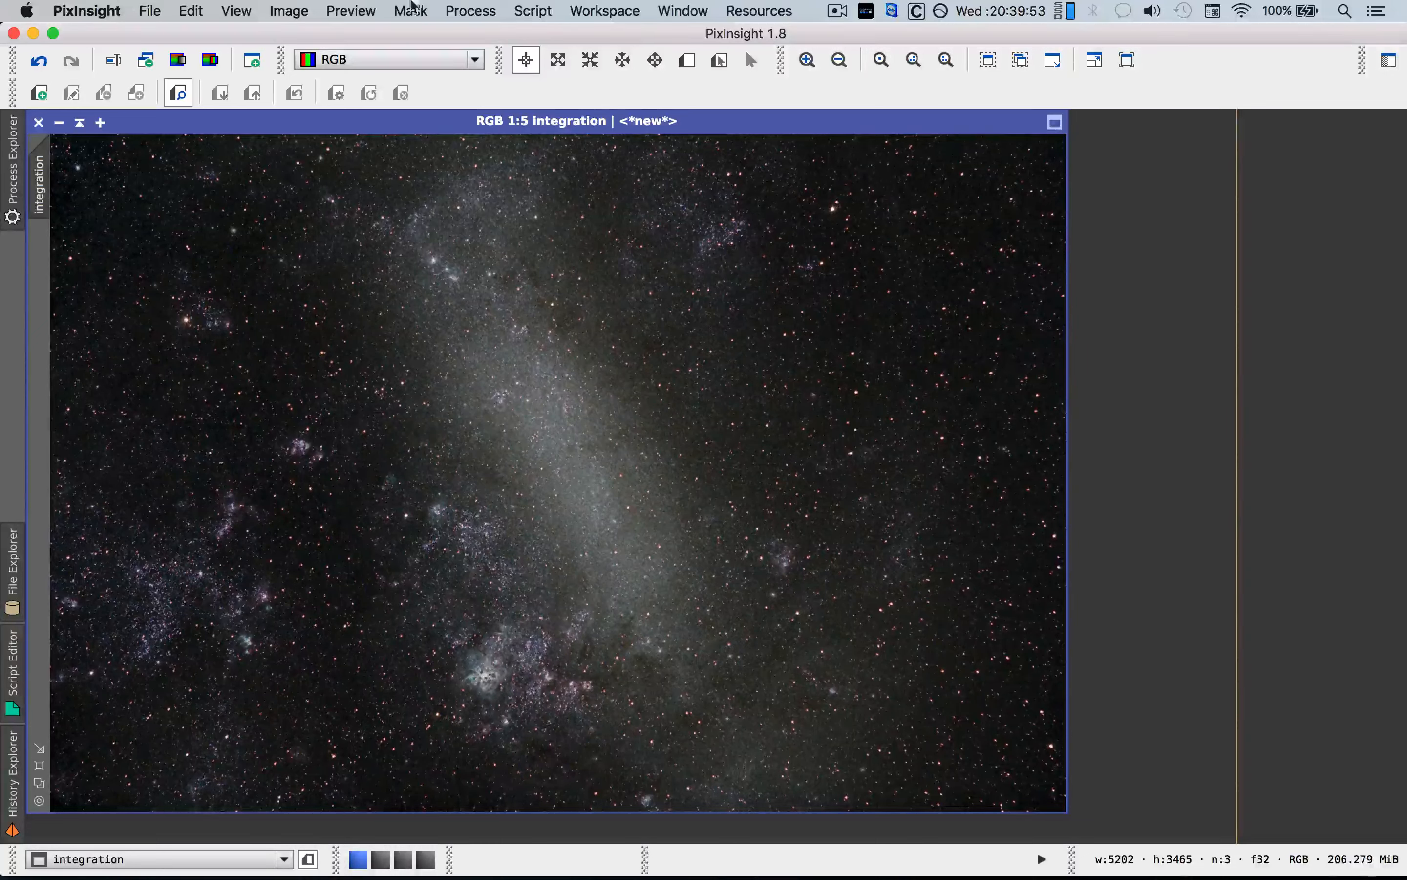
Open the CurvesTransformation process and show its real-time preview of the integration image beside the curve window.
left_click(493, 15)
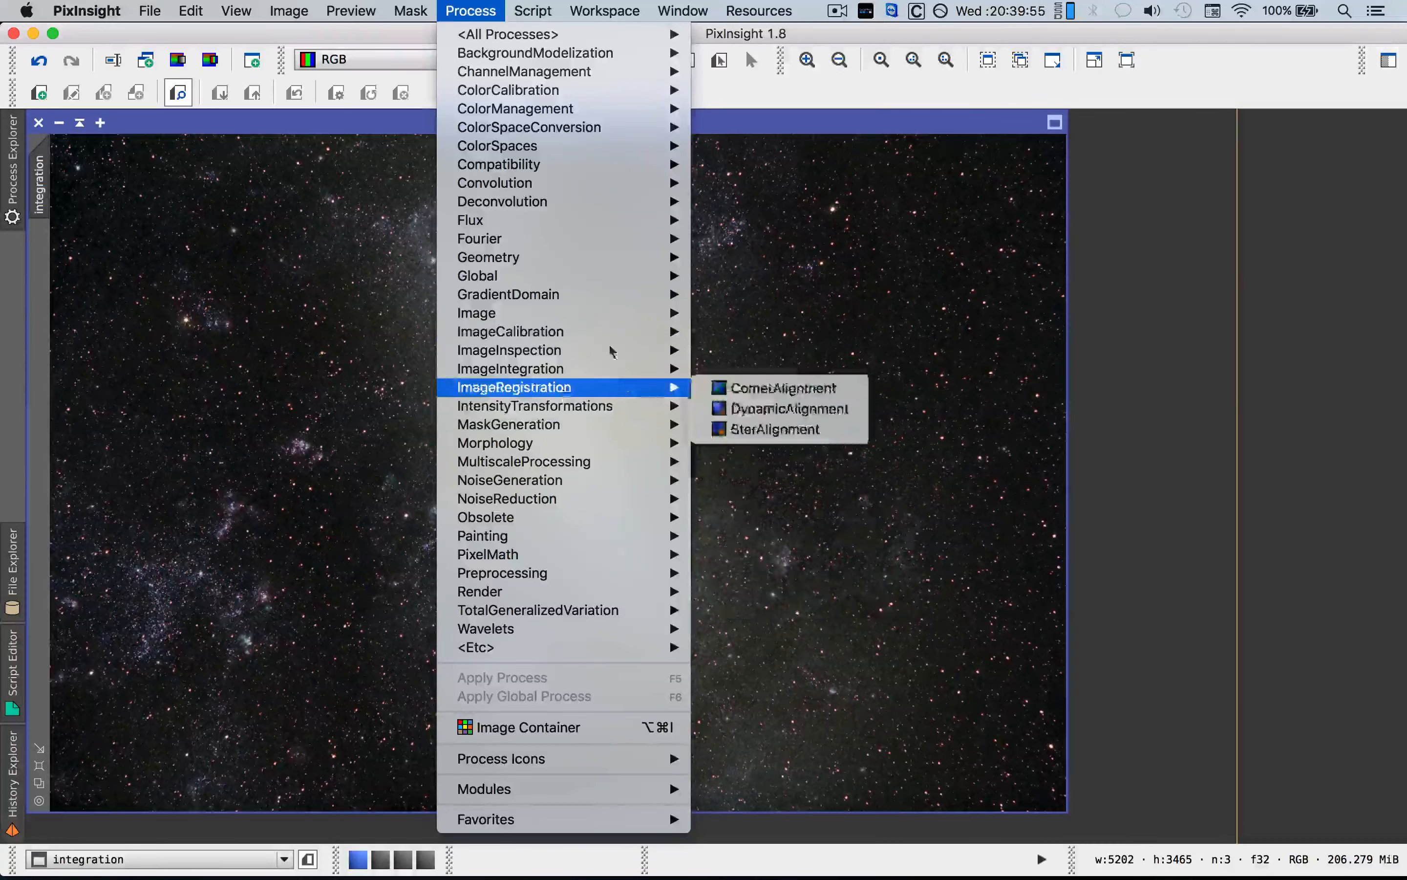
left_click(471, 10)
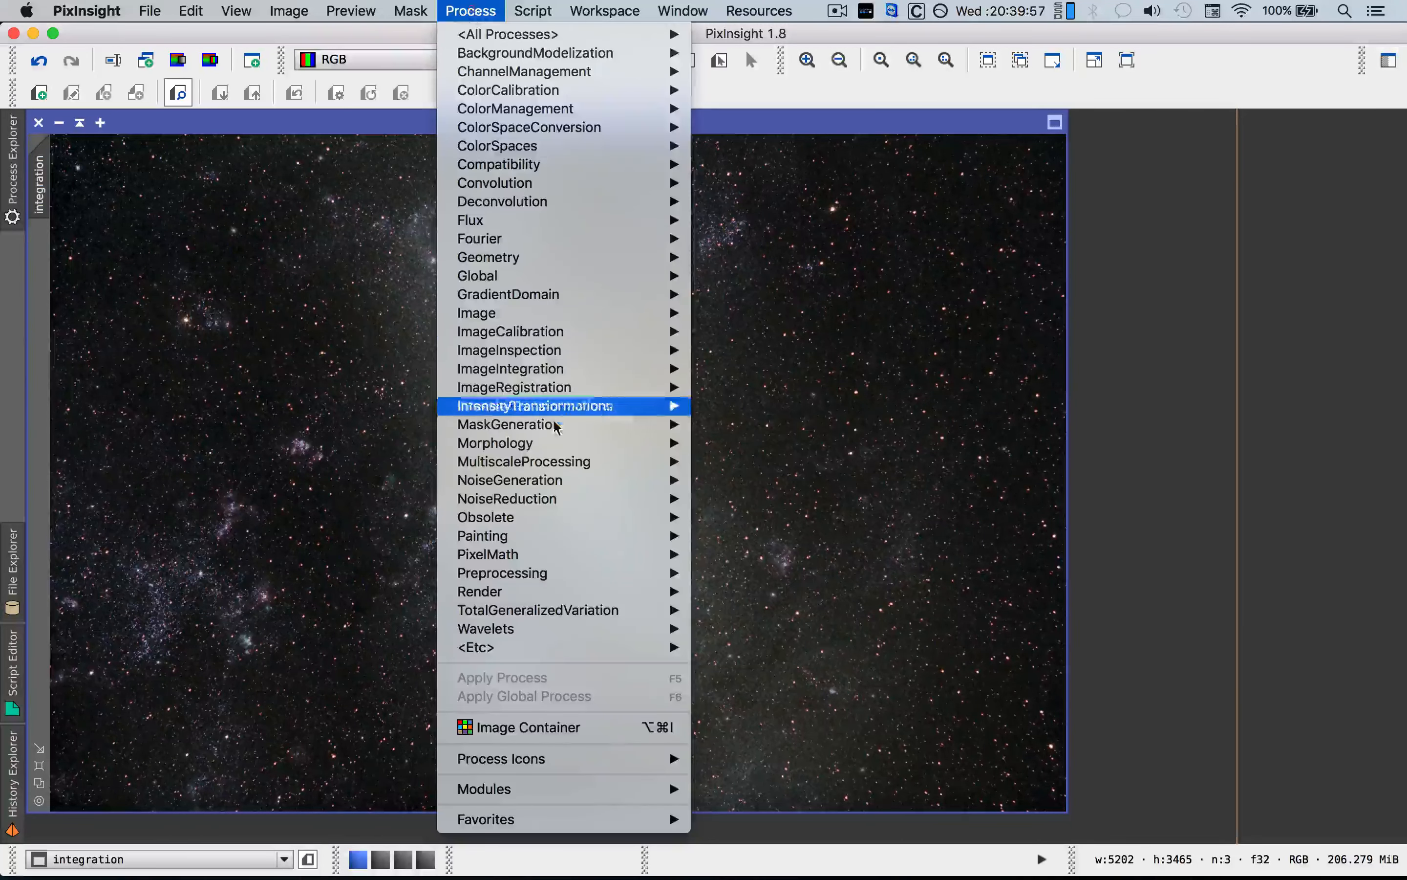
mouse_move(578, 418)
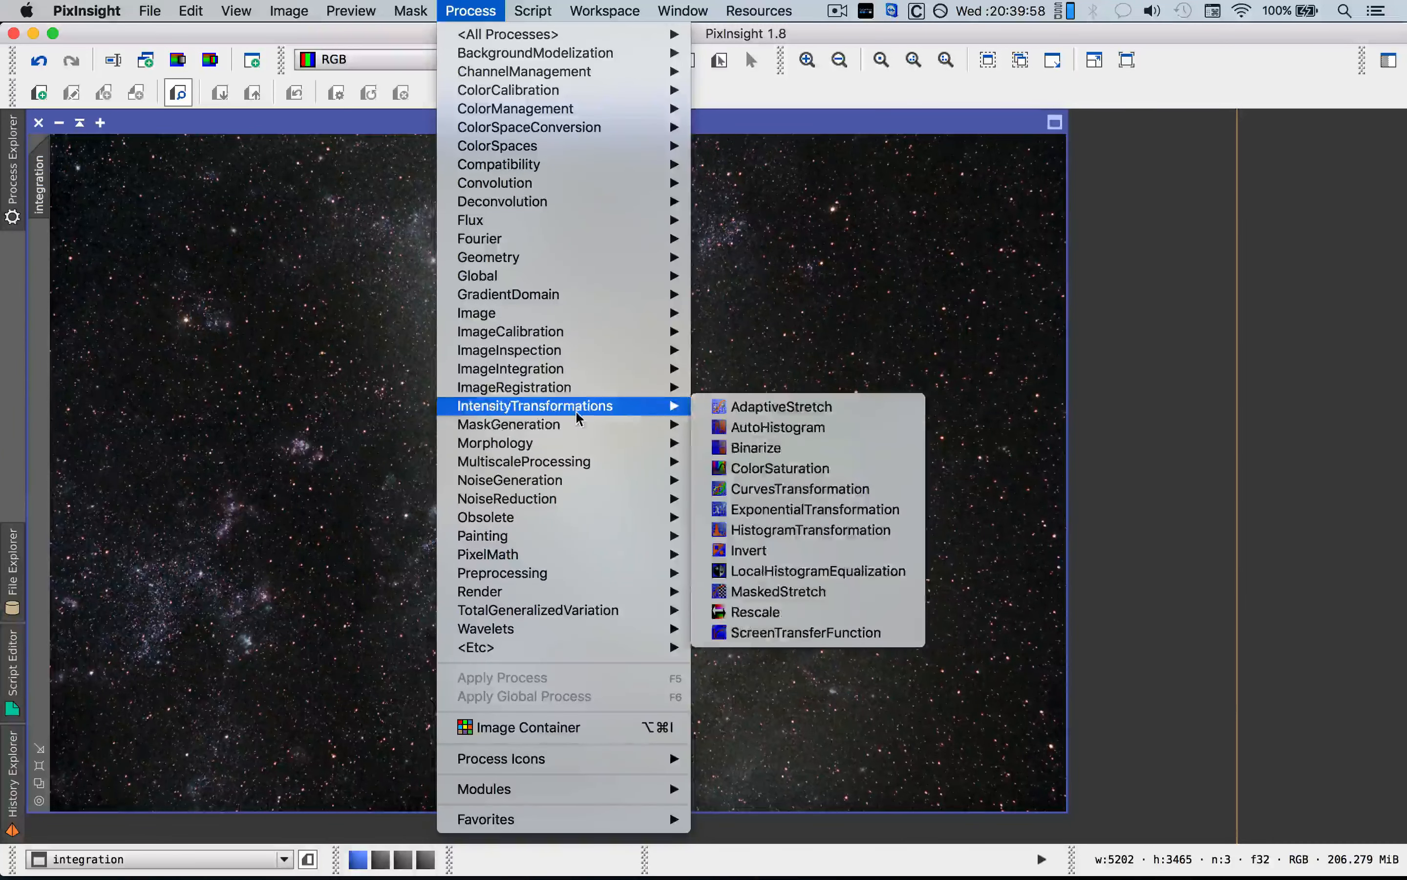
left_click(832, 491)
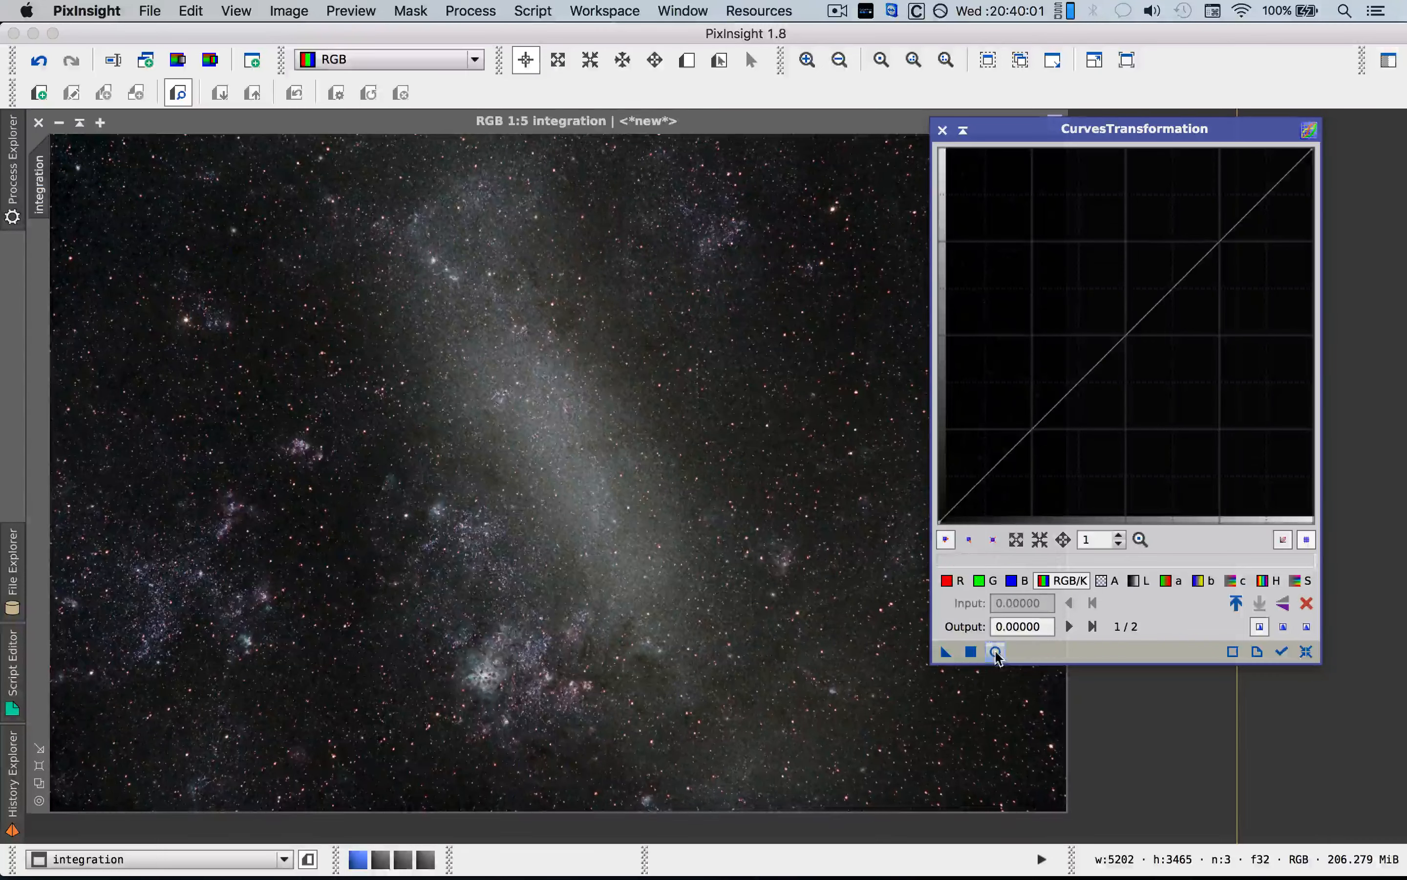
left_click(995, 652)
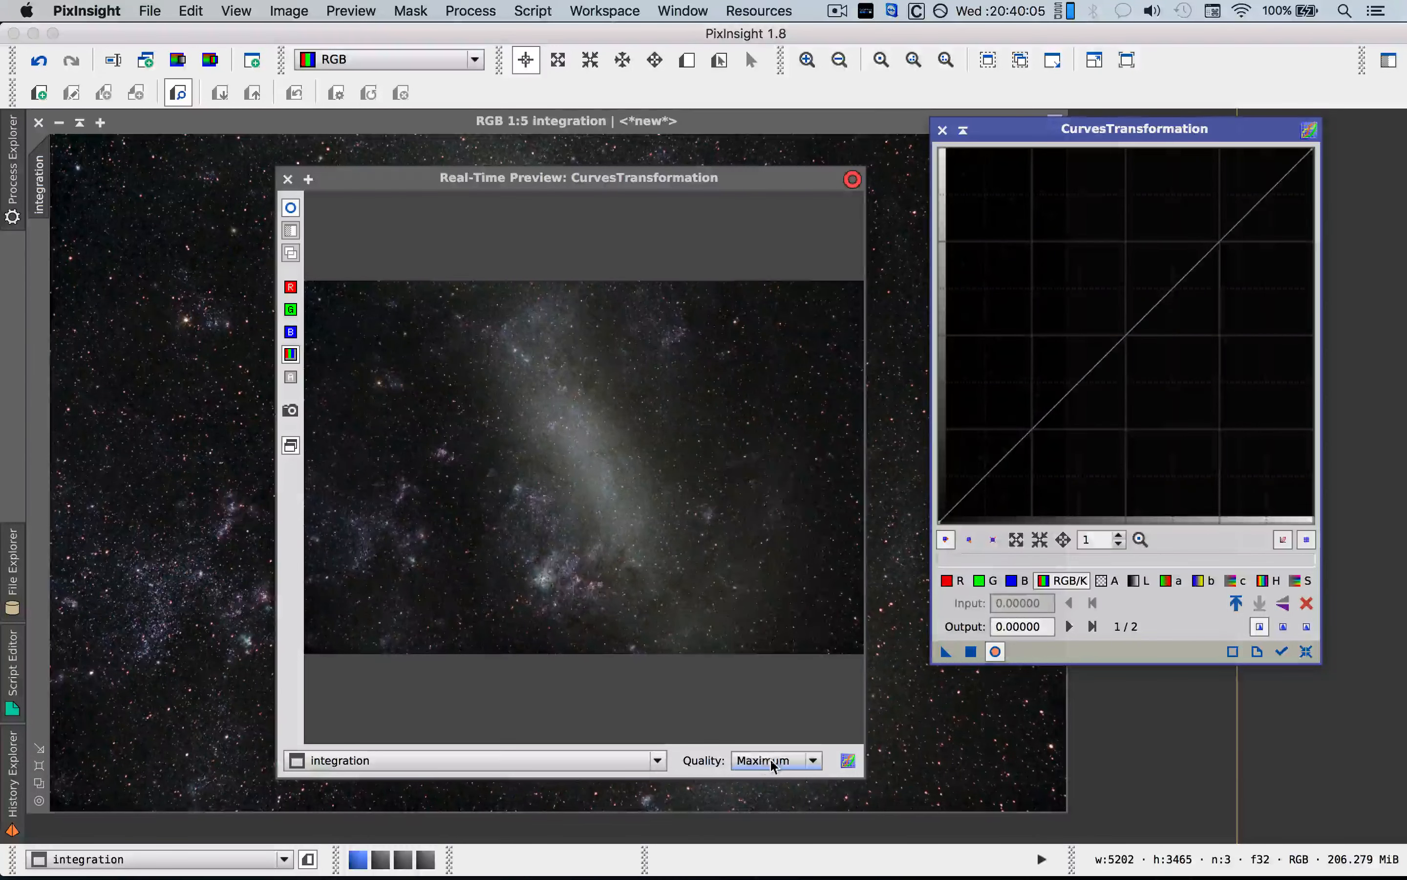
left_click(792, 759)
left_click(765, 476)
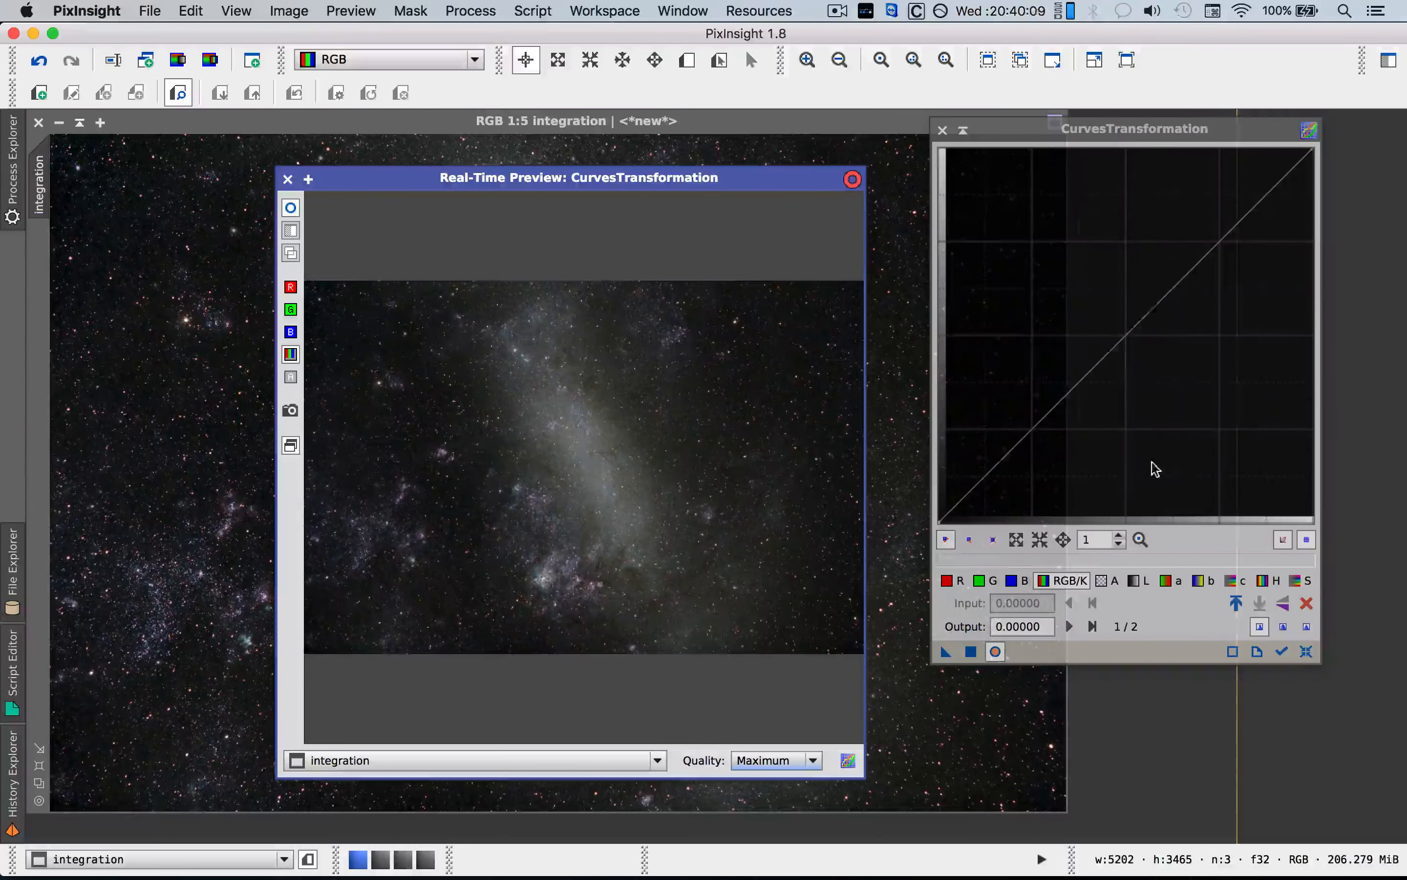
left_click_drag(1168, 141, 1108, 191)
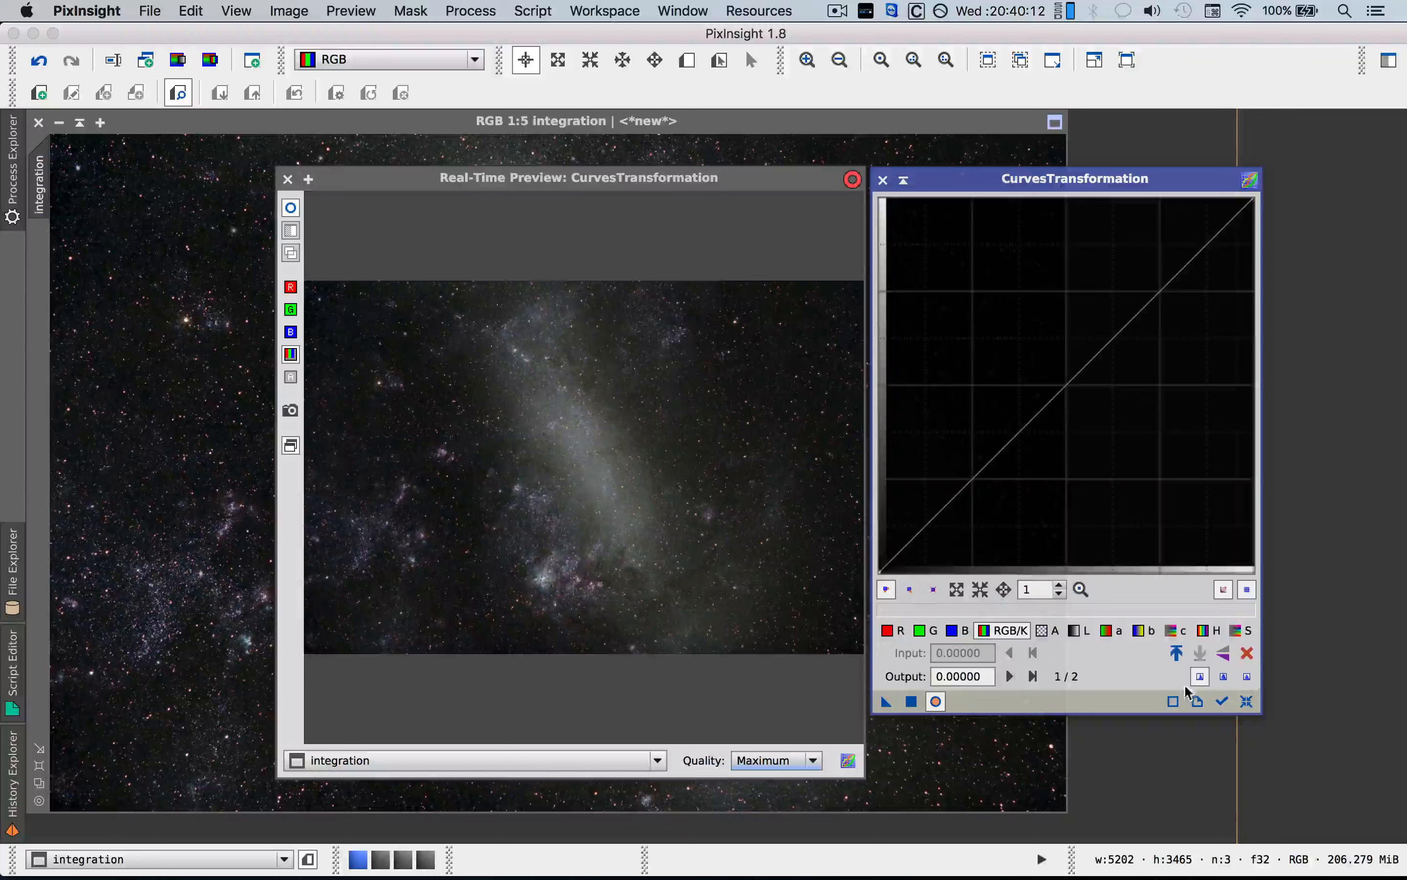
Try a saturation boost with curve points at about 0.75 input, 0.945 output and 0.245 input, 0.589 output.
left_click(1237, 633)
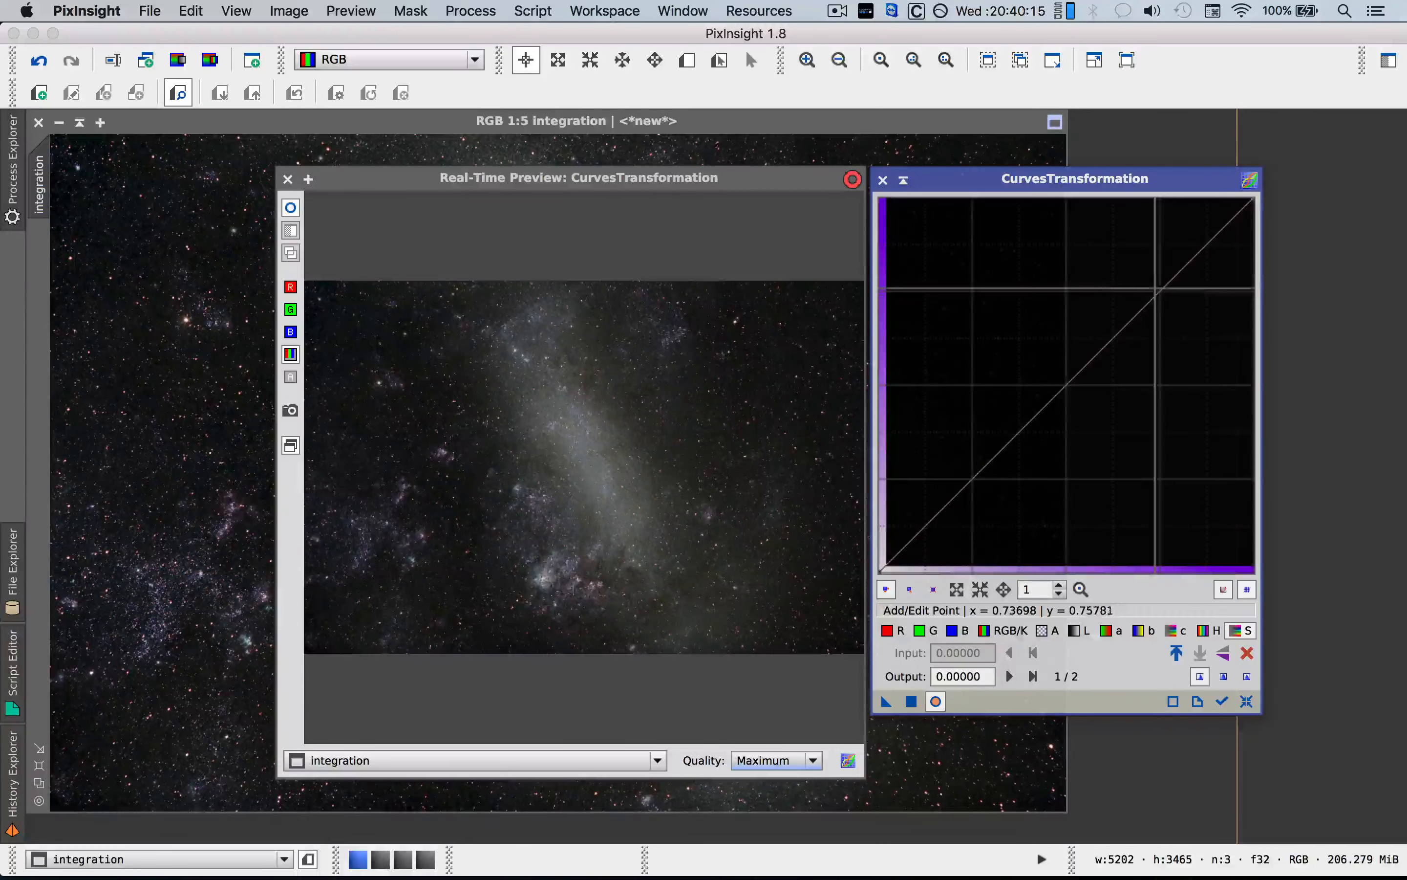
left_click_drag(1162, 293, 1159, 218)
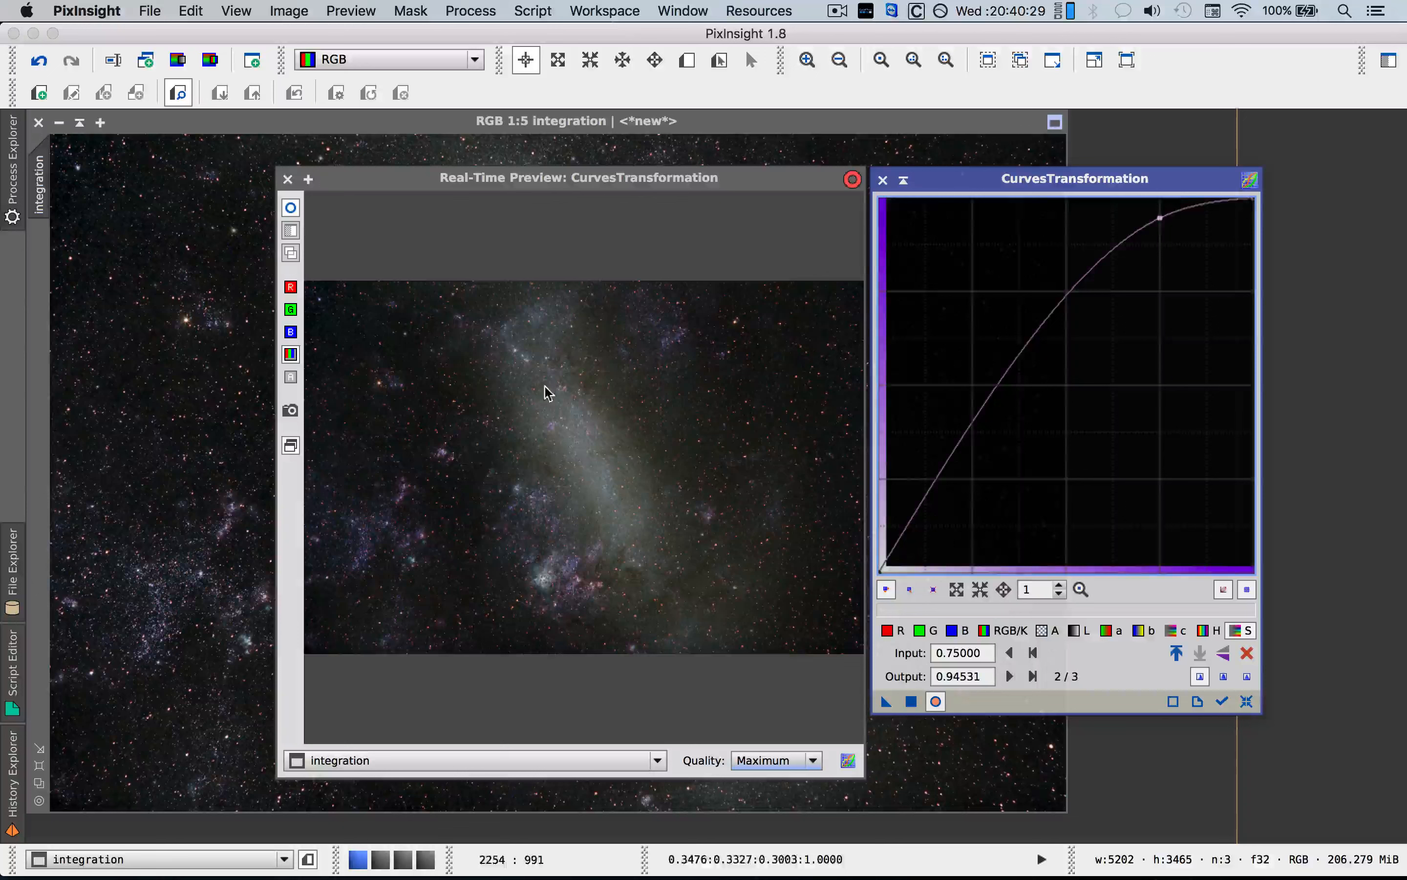
left_click_drag(994, 423, 970, 352)
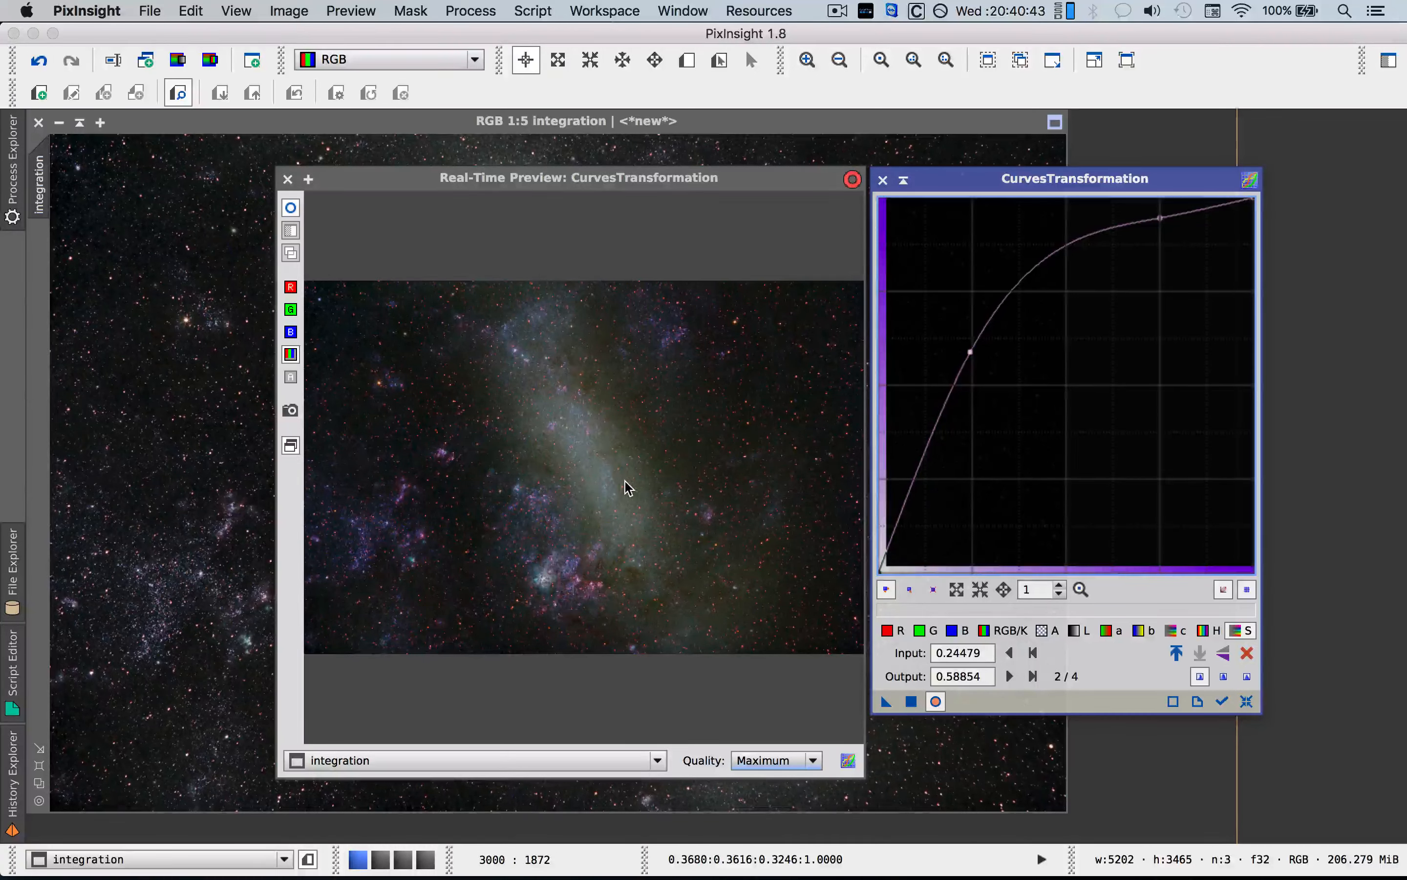
Reset the saturation curve and close CurvesTransformation and its real-time preview without applying it.
left_click(1246, 701)
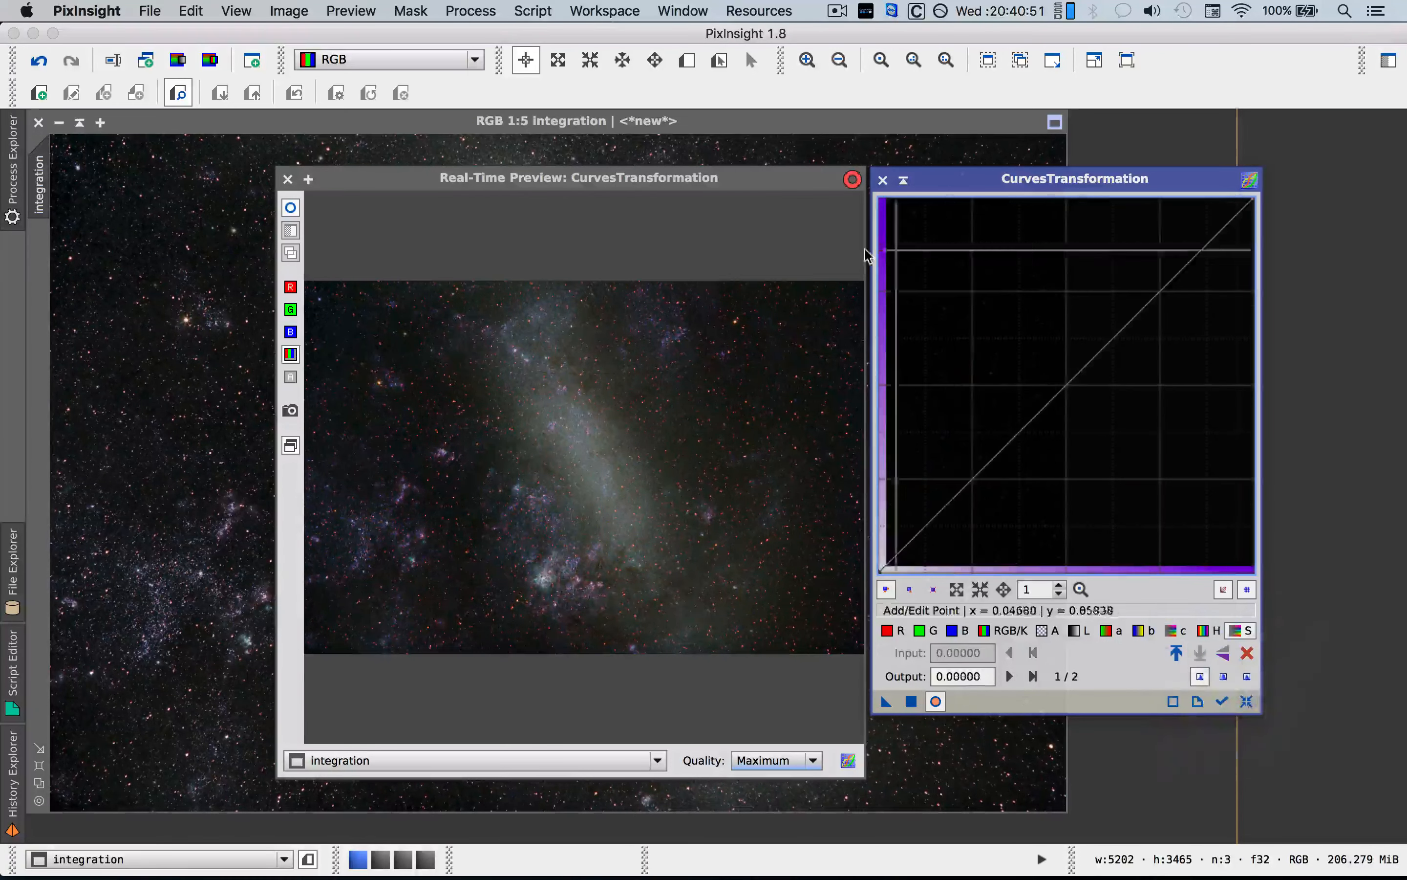
left_click(883, 180)
left_click(287, 179)
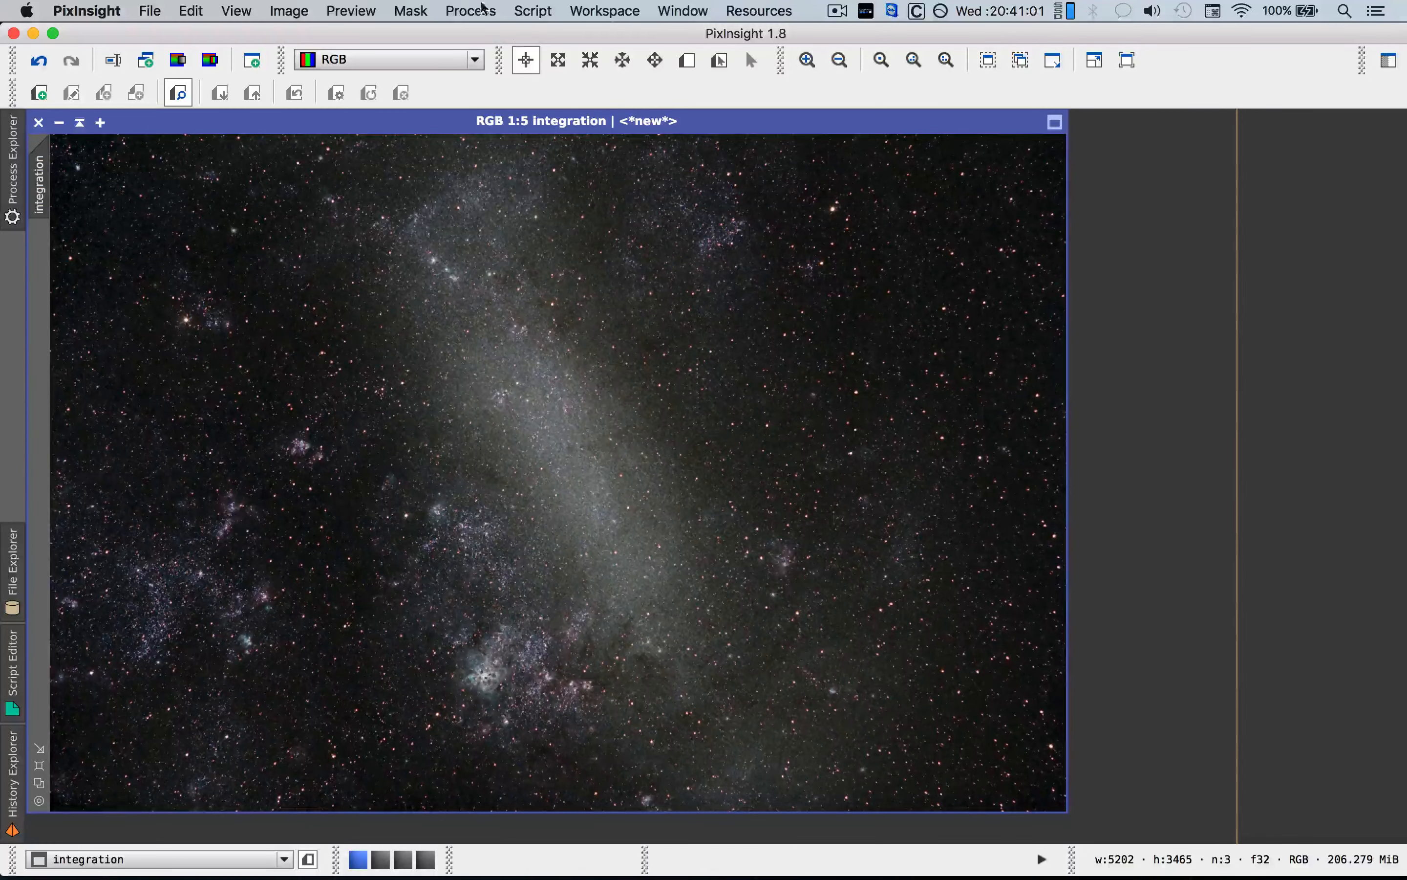
Generate a star mask from the integration image using StarMask with noise threshold 0.1, scale 5 and smoothness 16.
left_click(482, 9)
mouse_move(578, 504)
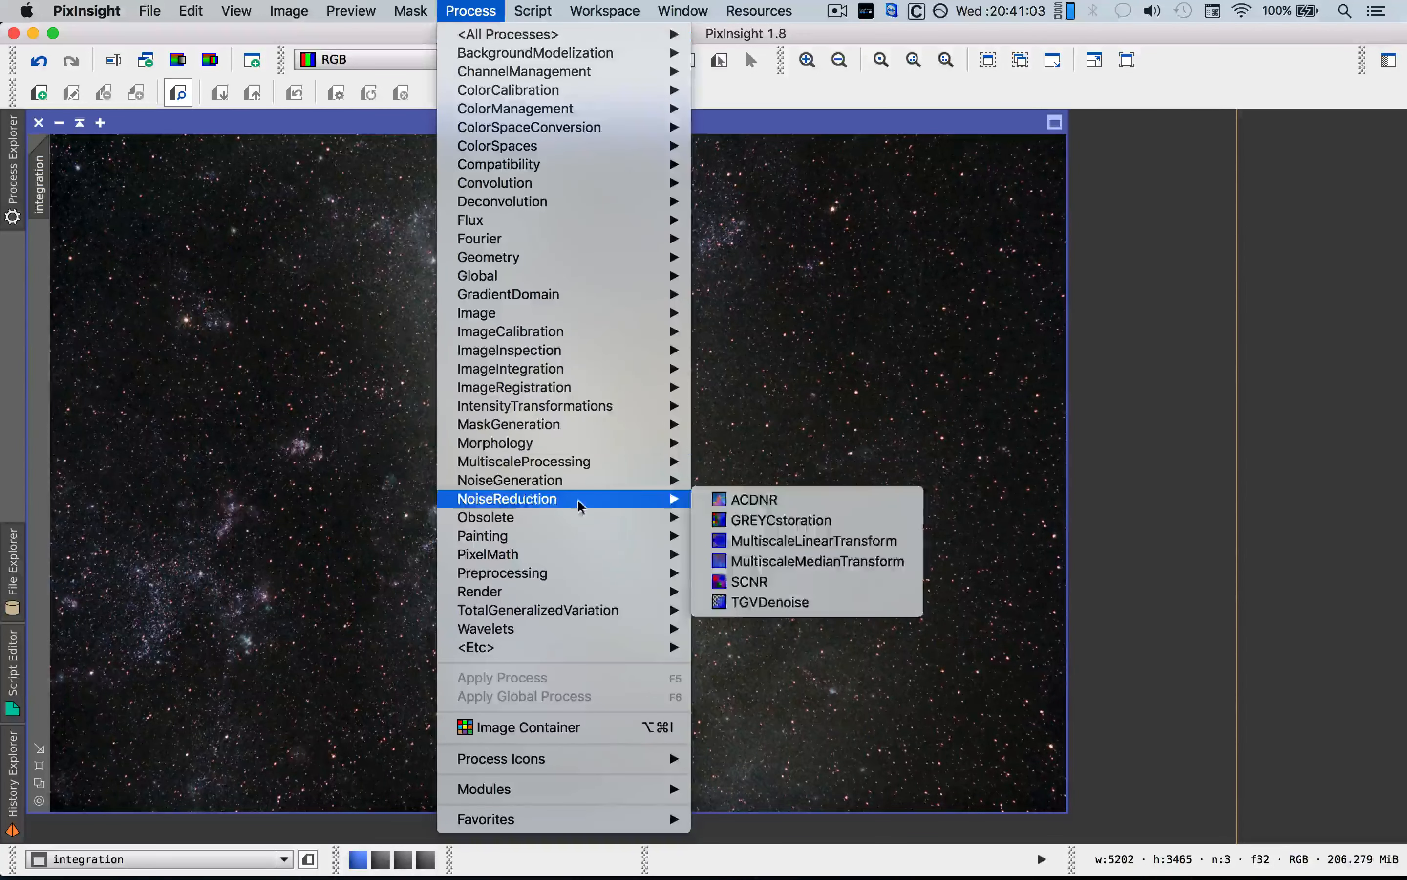
mouse_move(599, 424)
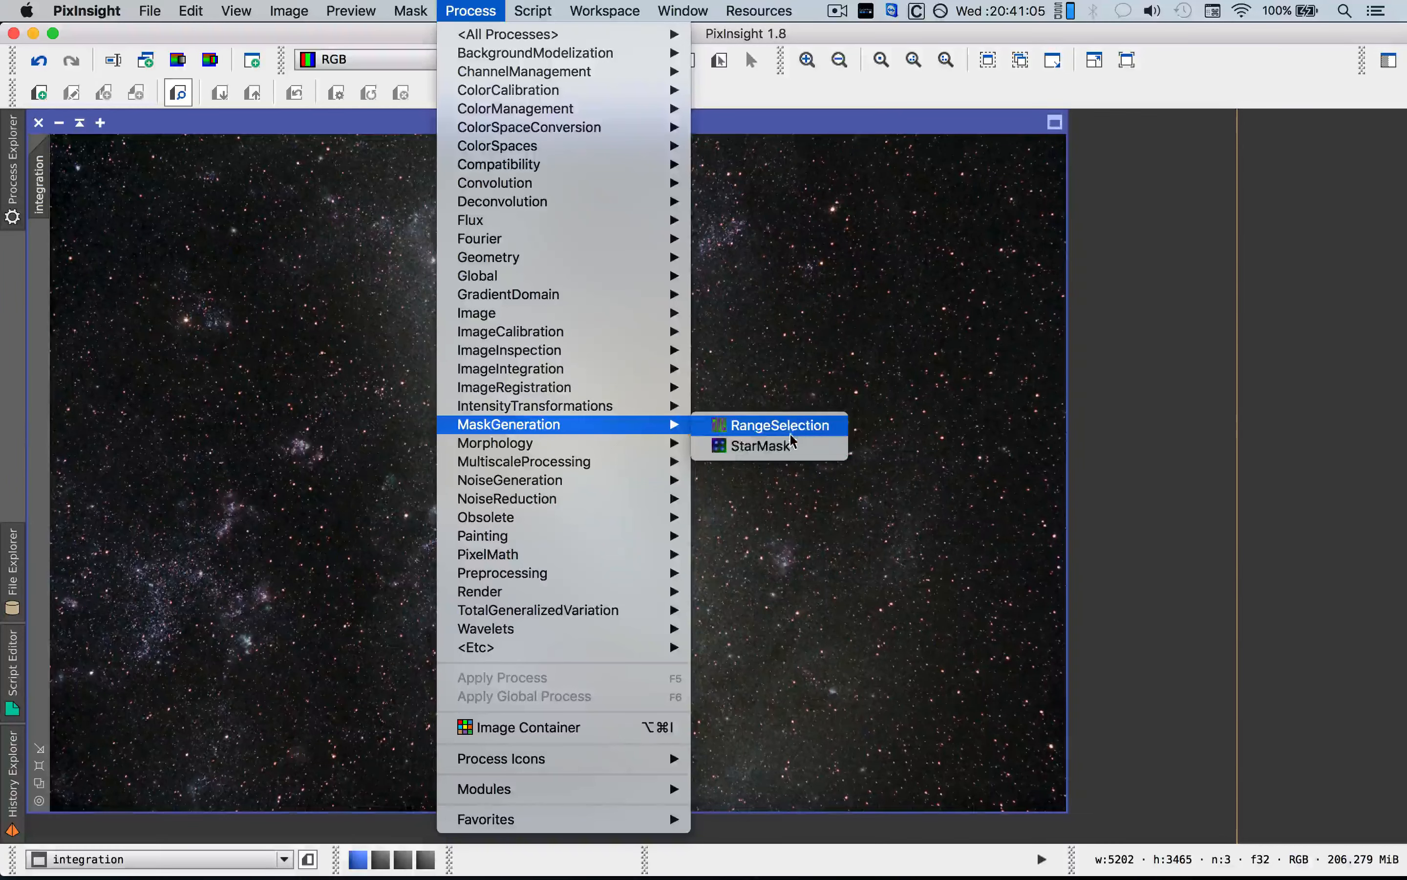
left_click(793, 446)
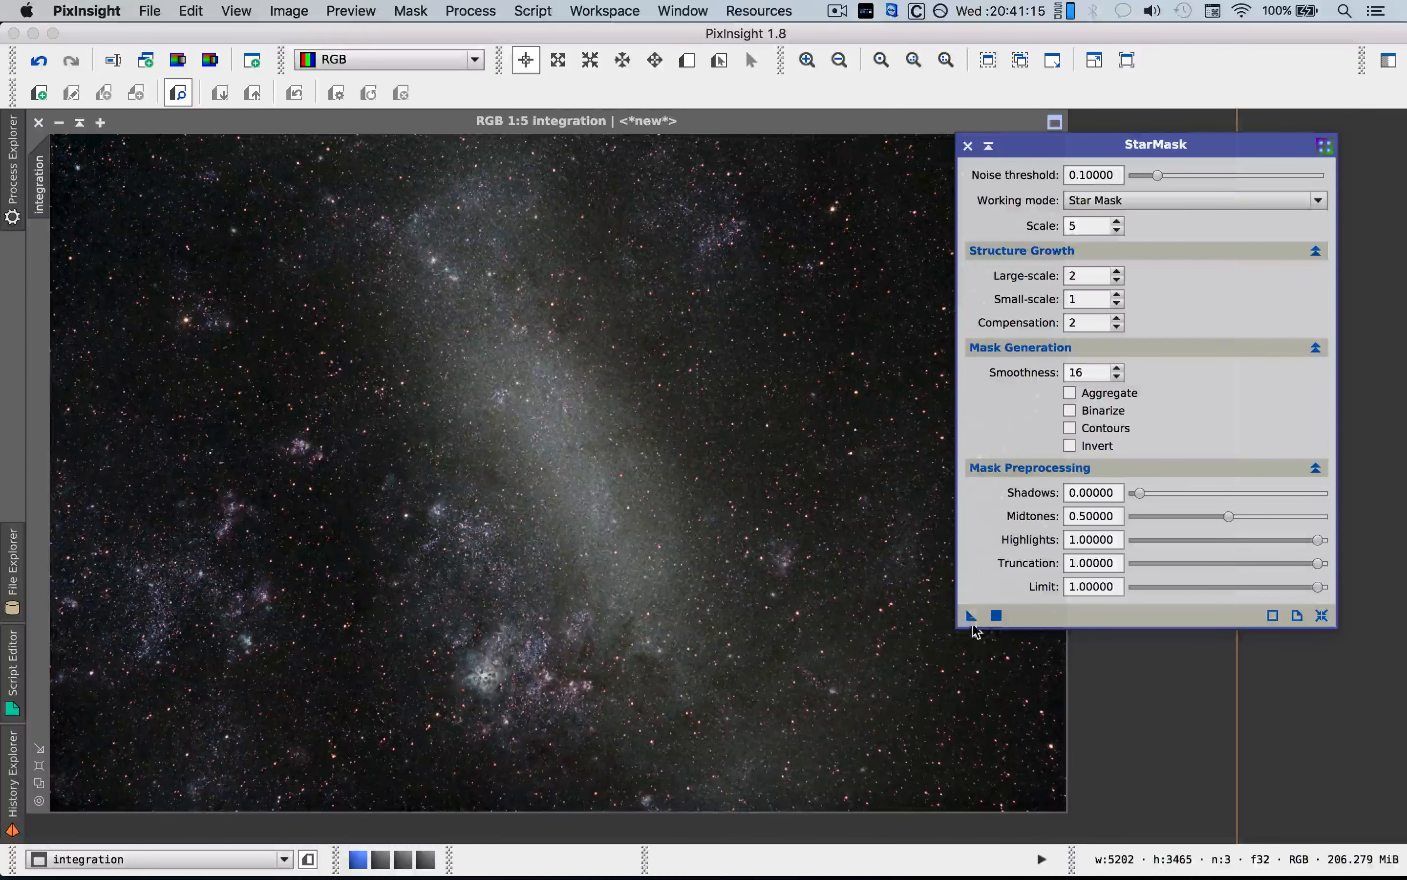
left_click_drag(759, 604, 717, 561)
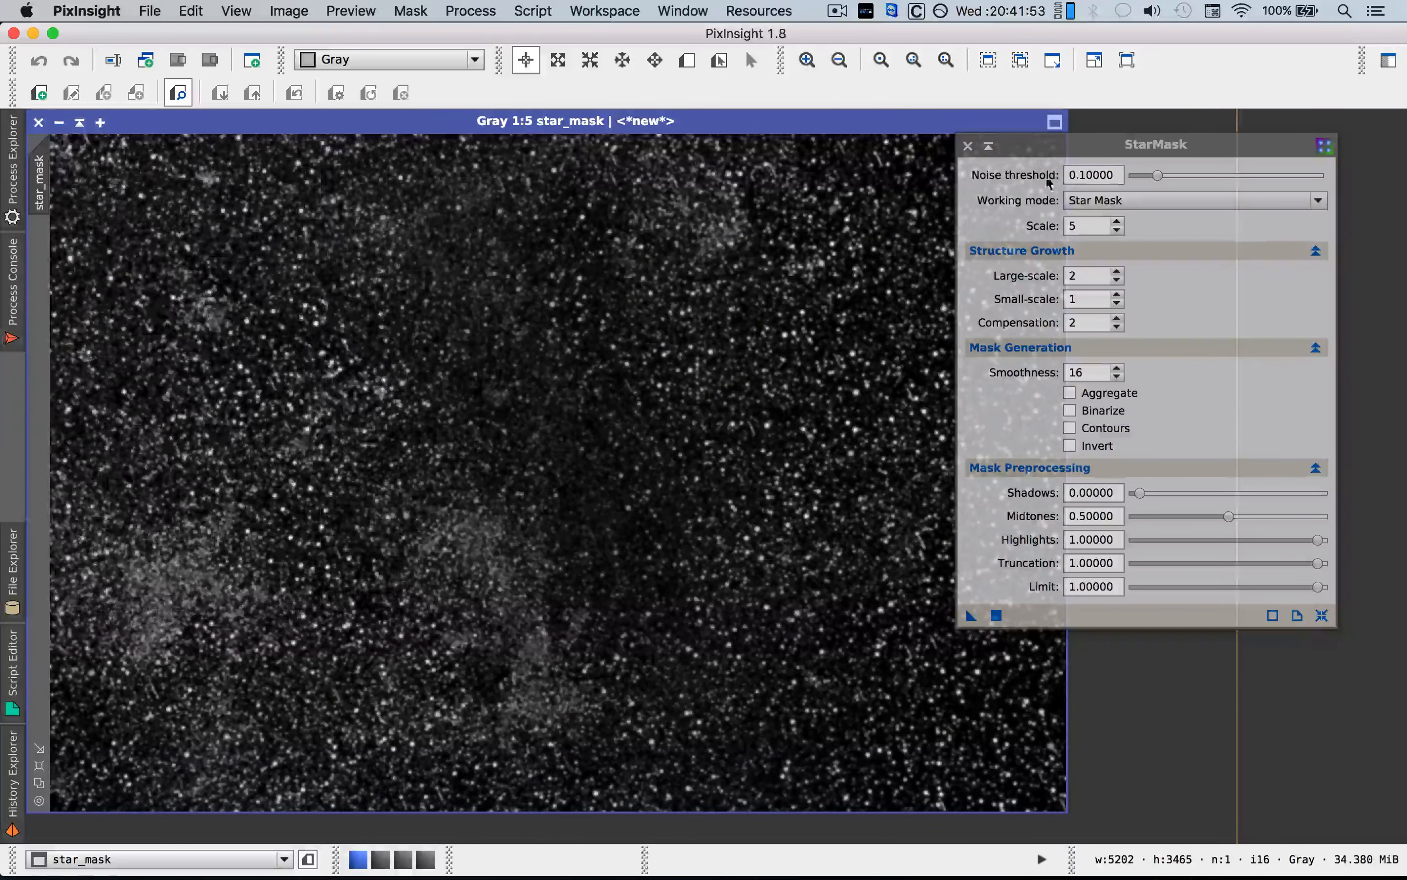
Close StarMask, then collapse the star_mask image and park it beside the integration image.
left_click_drag(1020, 153, 1120, 165)
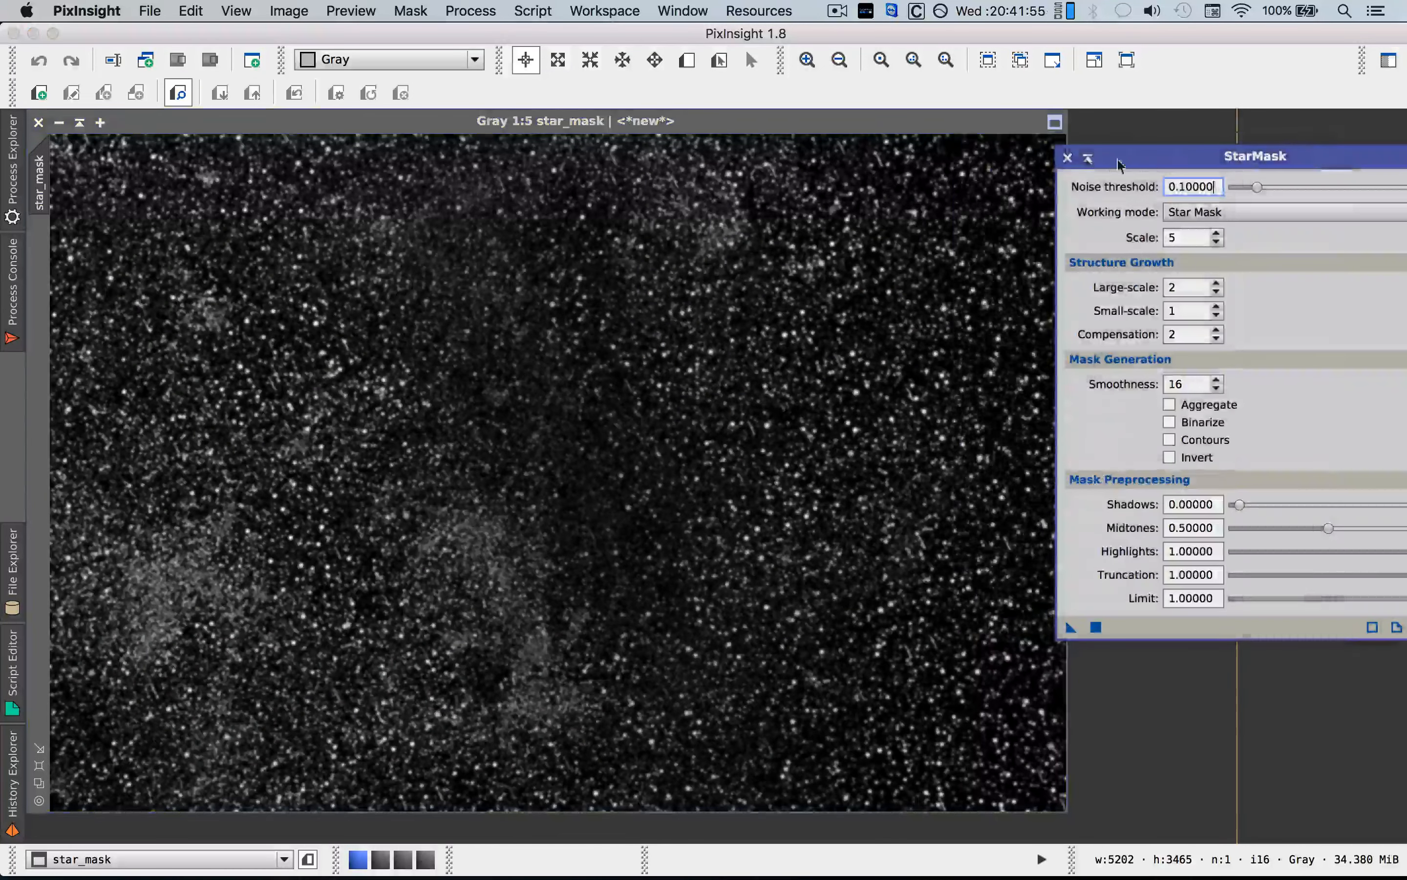
left_click(1067, 158)
left_click(59, 123)
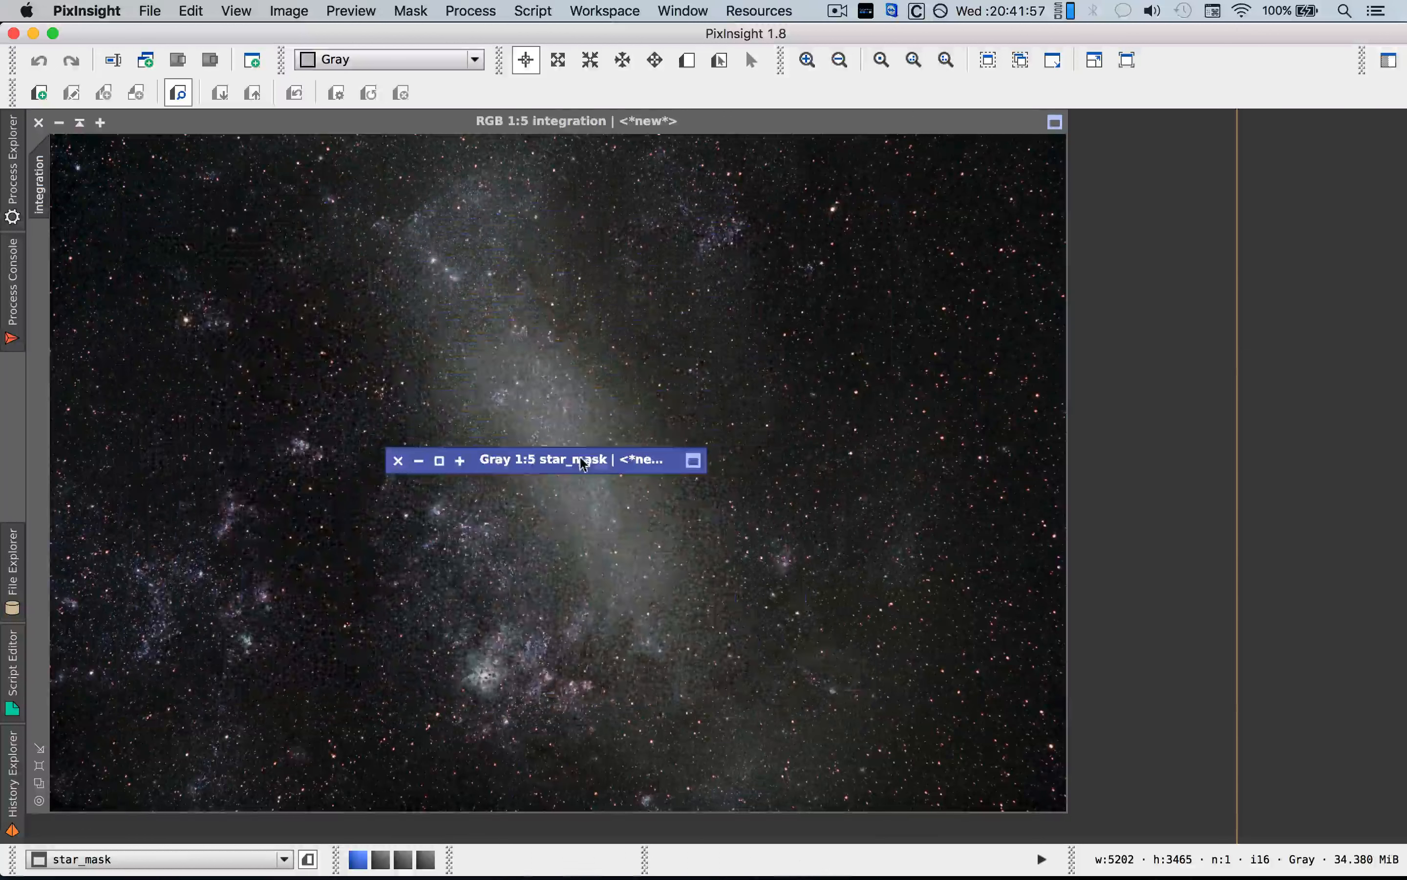
left_click_drag(554, 462, 1234, 137)
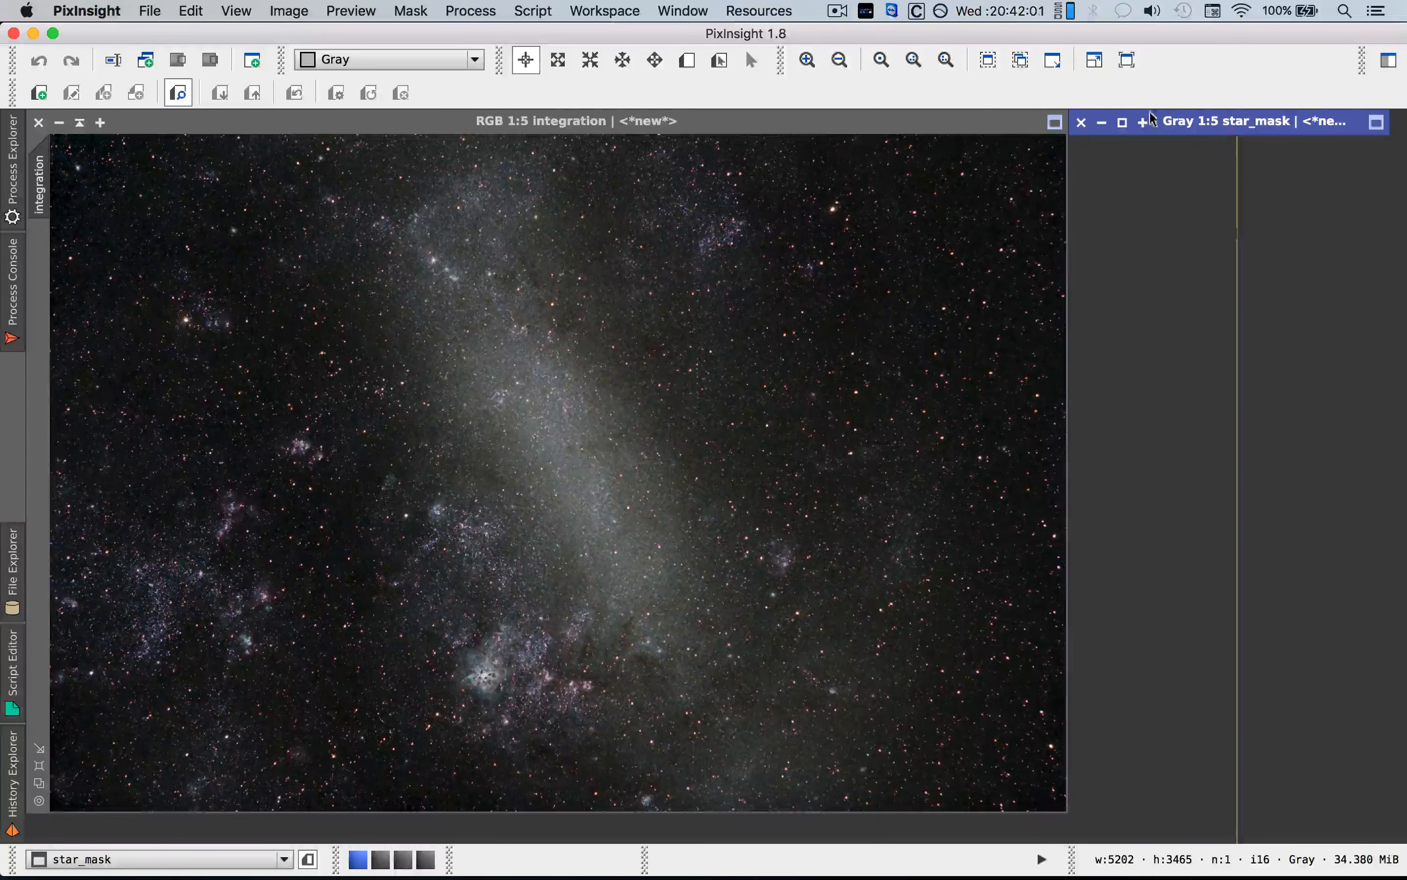
Open the RangeSelection process and start its real-time preview.
left_click(411, 10)
mouse_move(471, 10)
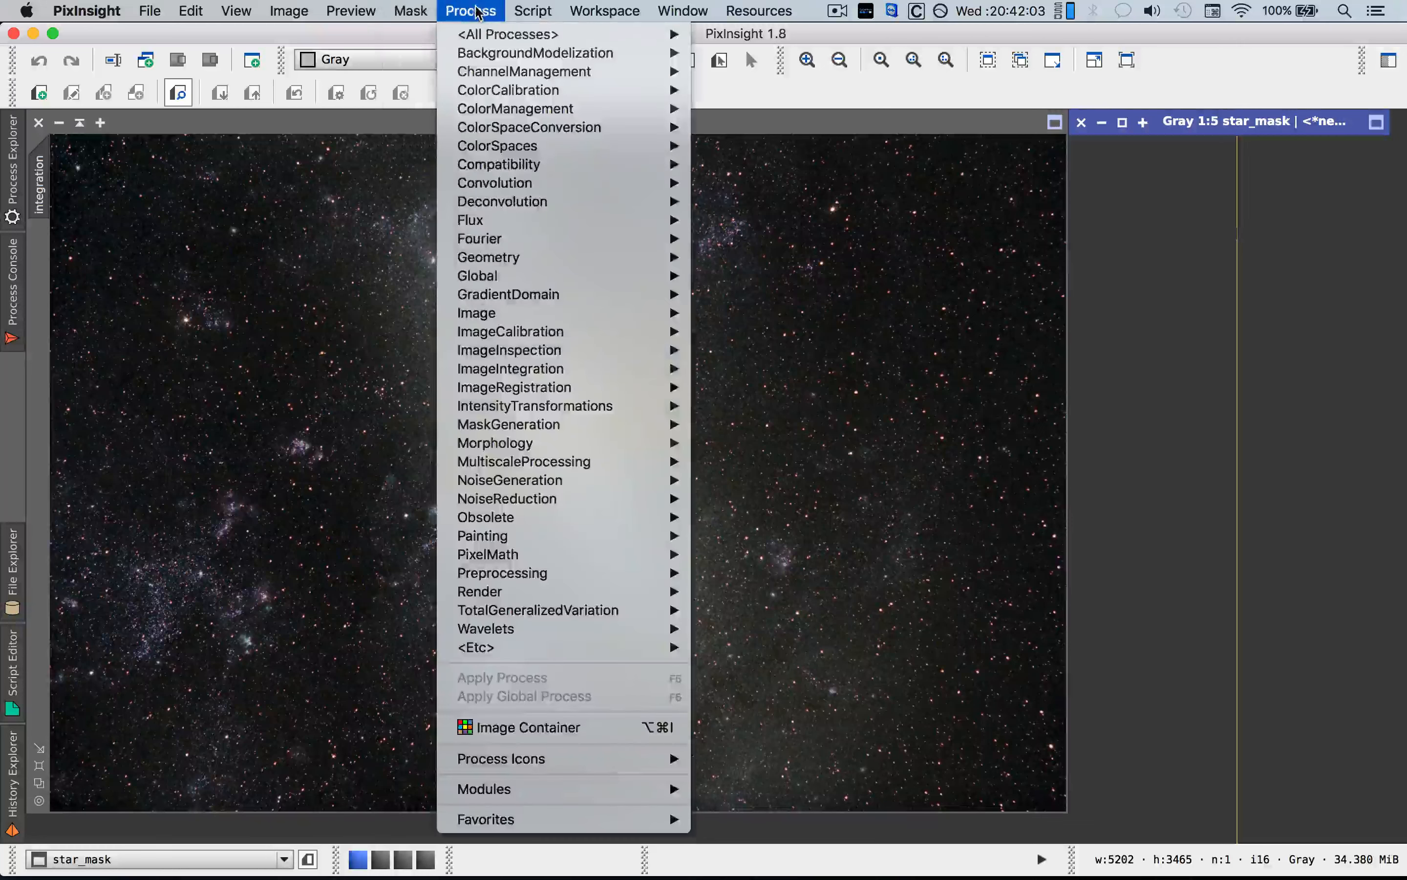
mouse_move(585, 448)
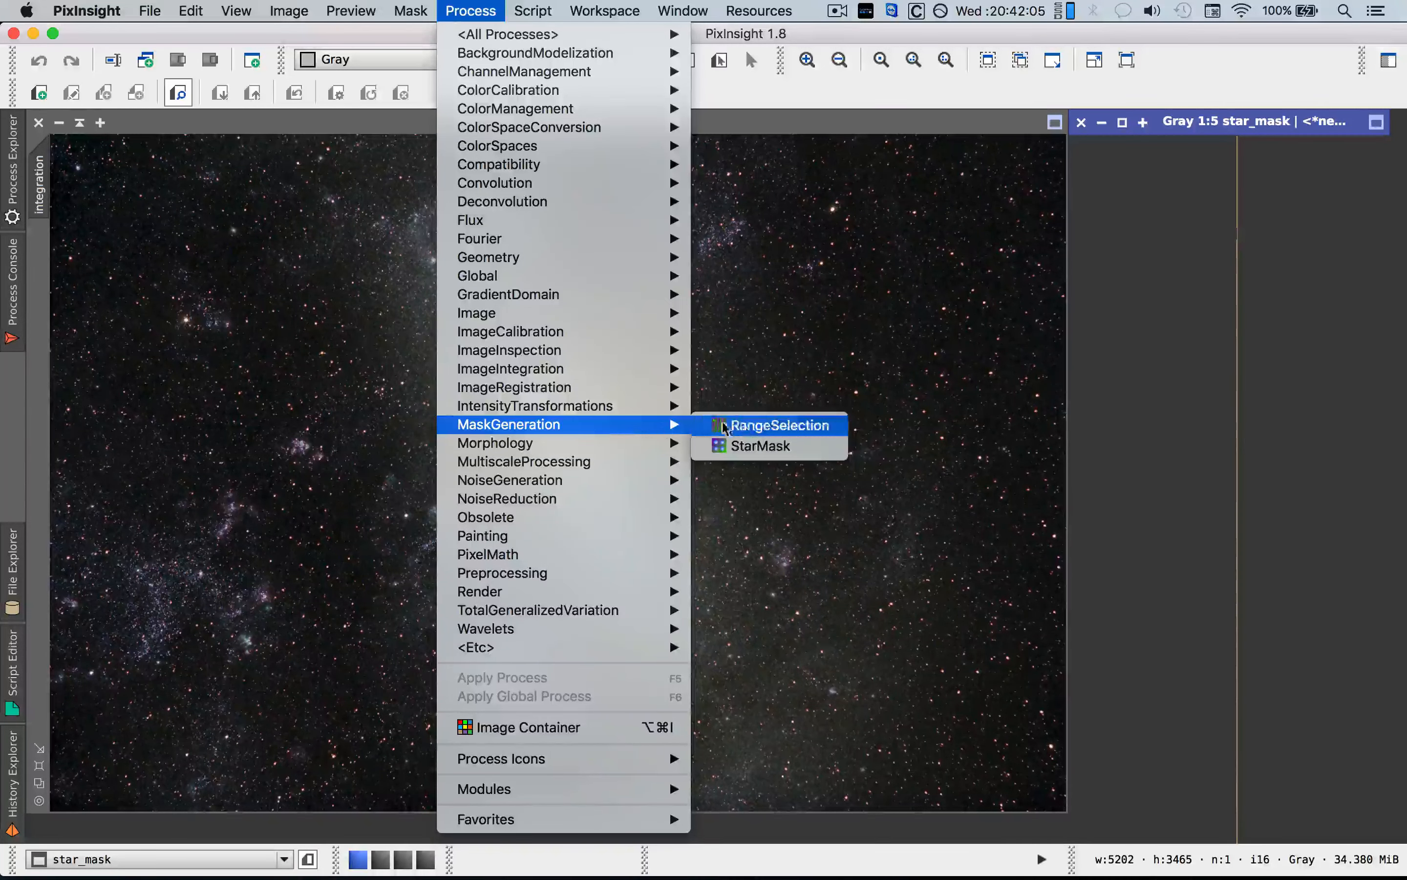
left_click(765, 425)
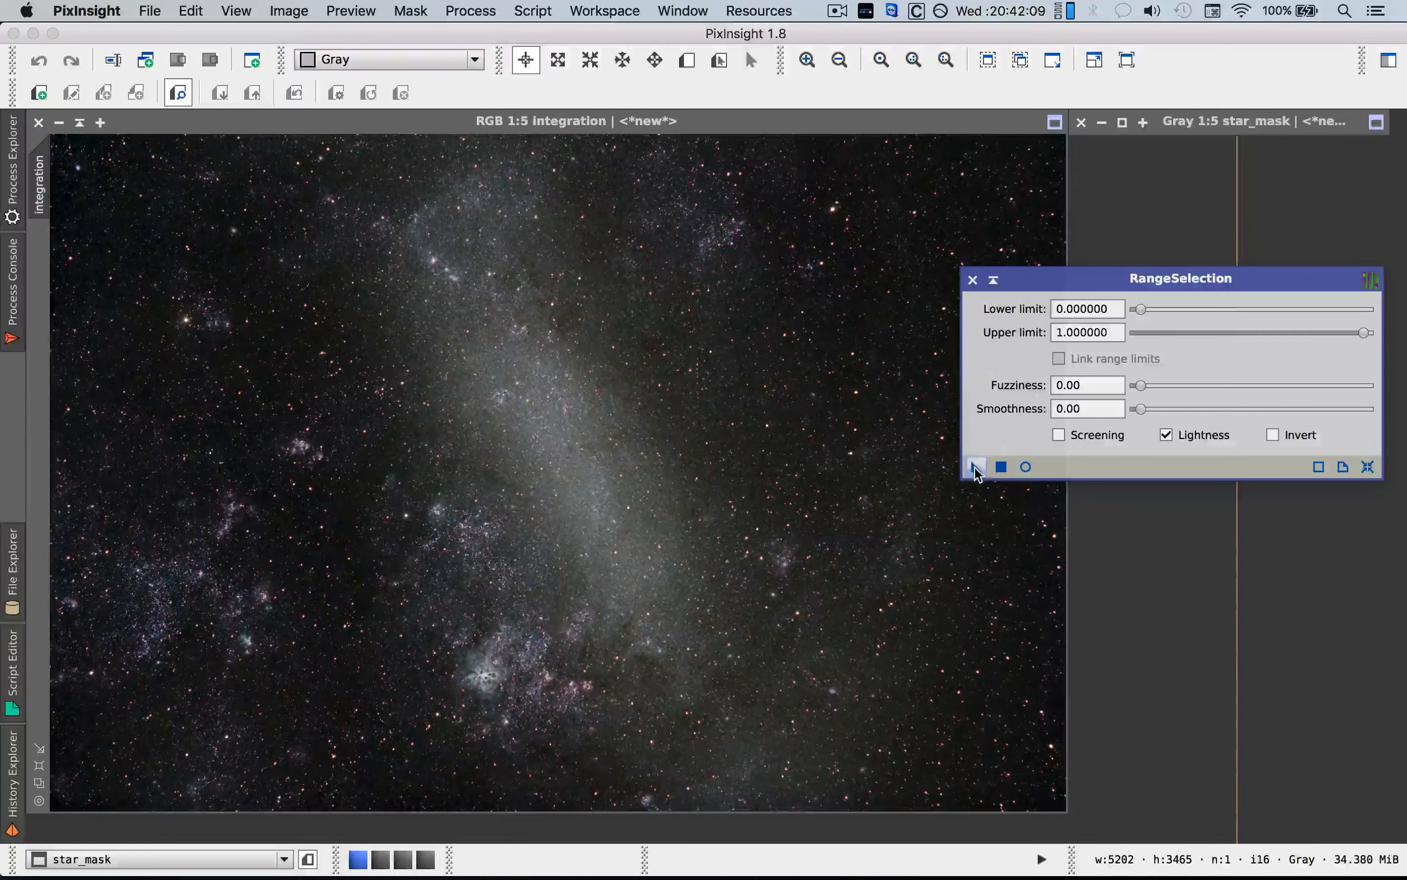
left_click(1025, 467)
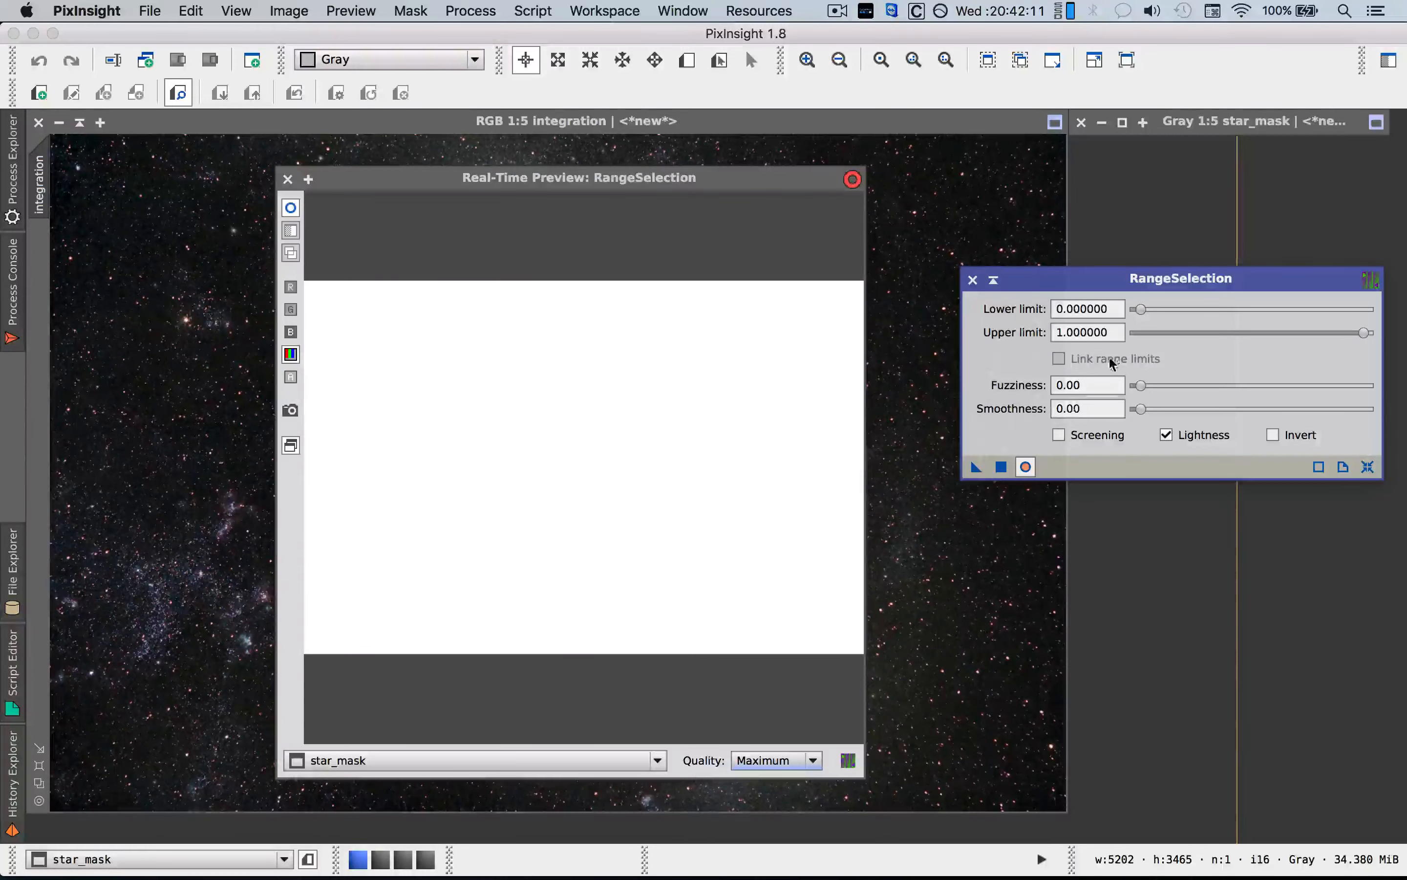
Set the range selection's lower limit to 0.17, fuzziness to 0.40 and smoothness to 53.5.
left_click_drag(1141, 309, 1180, 312)
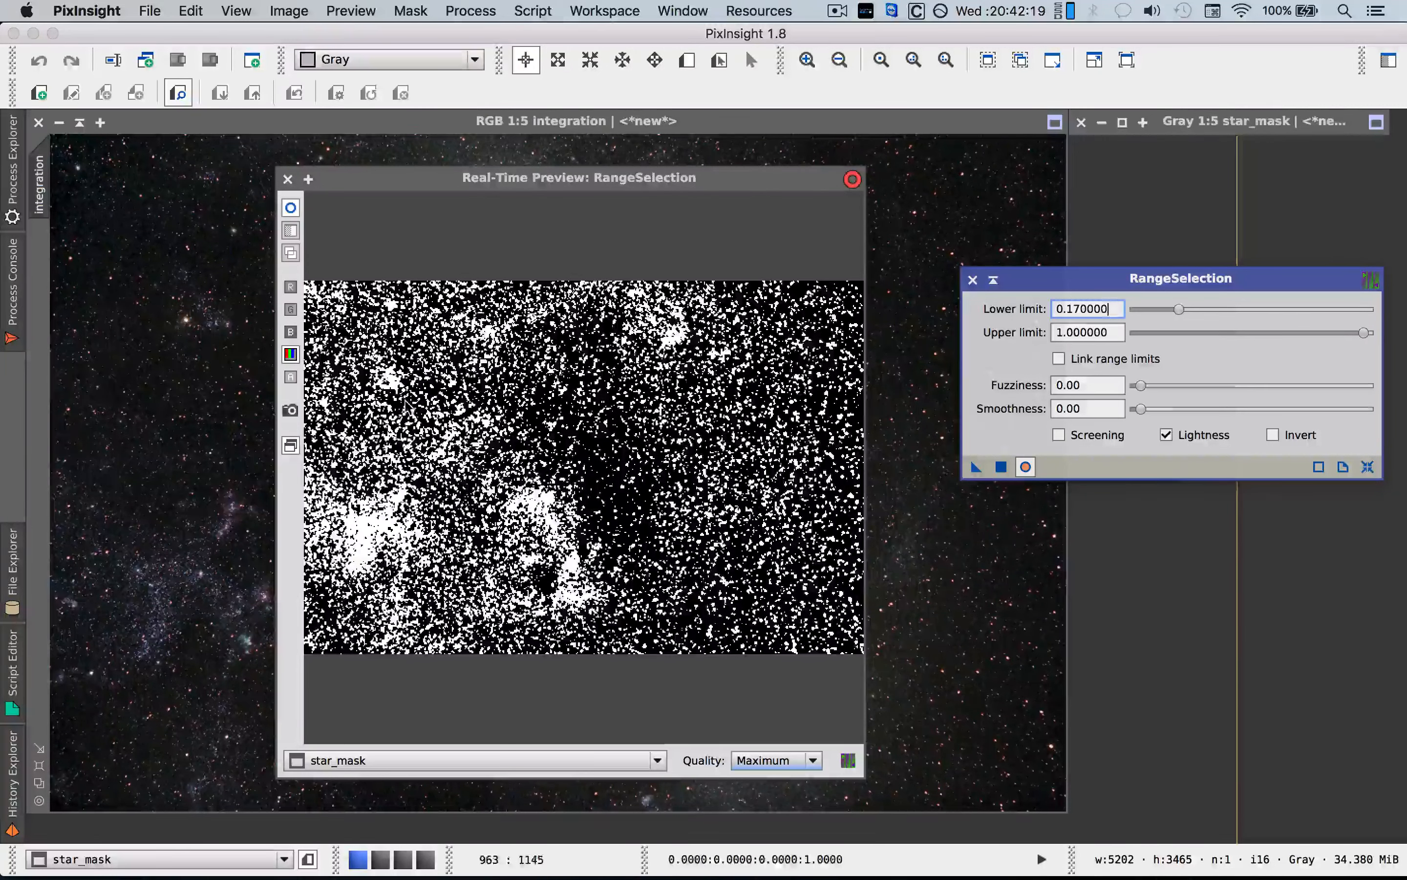
left_click(1142, 386)
left_click_drag(1144, 388, 1234, 390)
left_click_drag(1144, 414, 1261, 410)
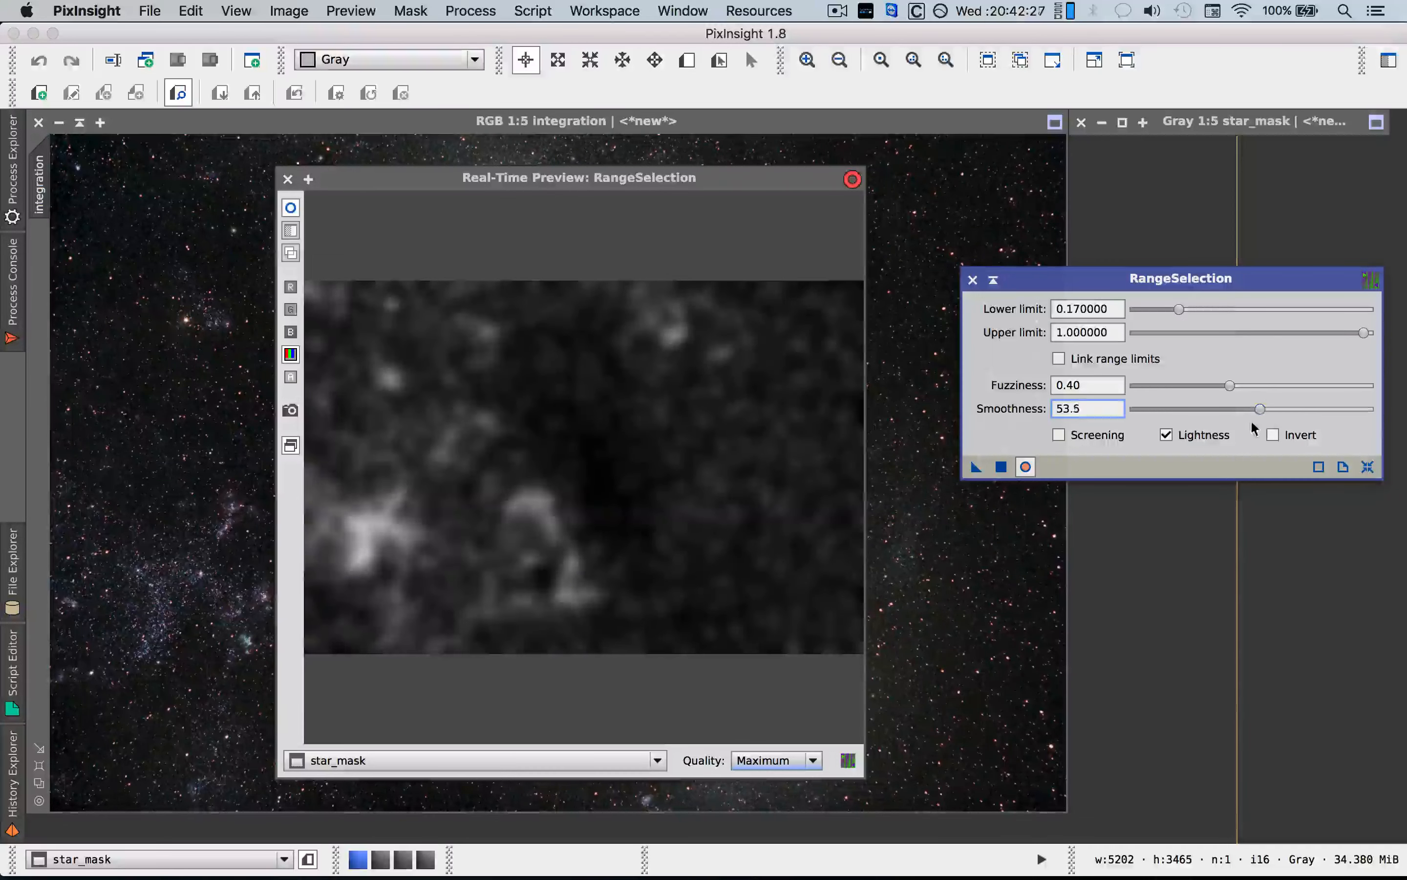
Refine the range selection to lower limit 0.28, upper limit 0.82, fuzziness 0.43 and smoothness 68.0.
left_click_drag(1178, 312, 1192, 312)
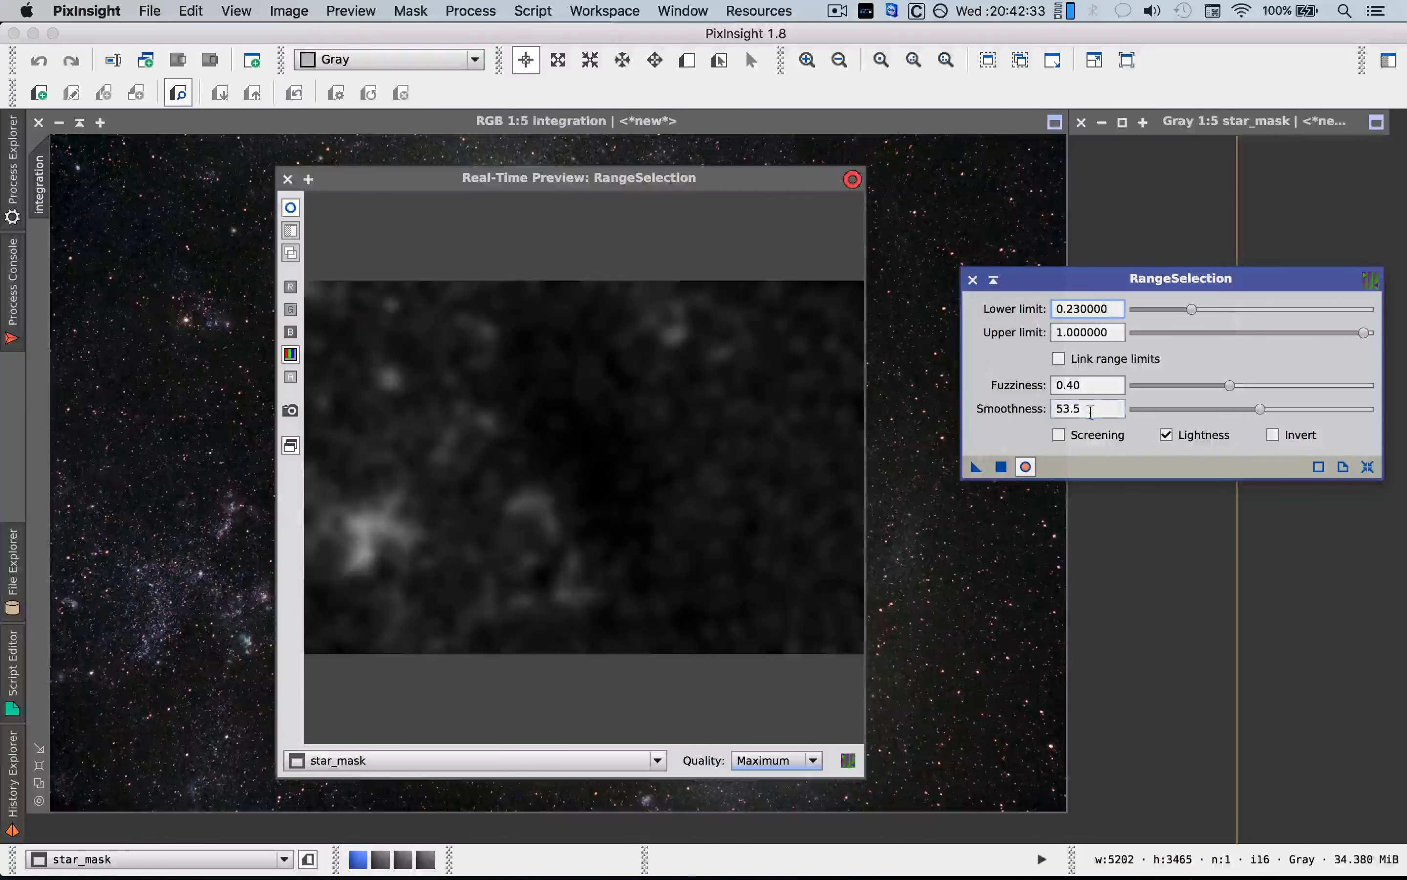
left_click_drag(1272, 414, 1235, 389)
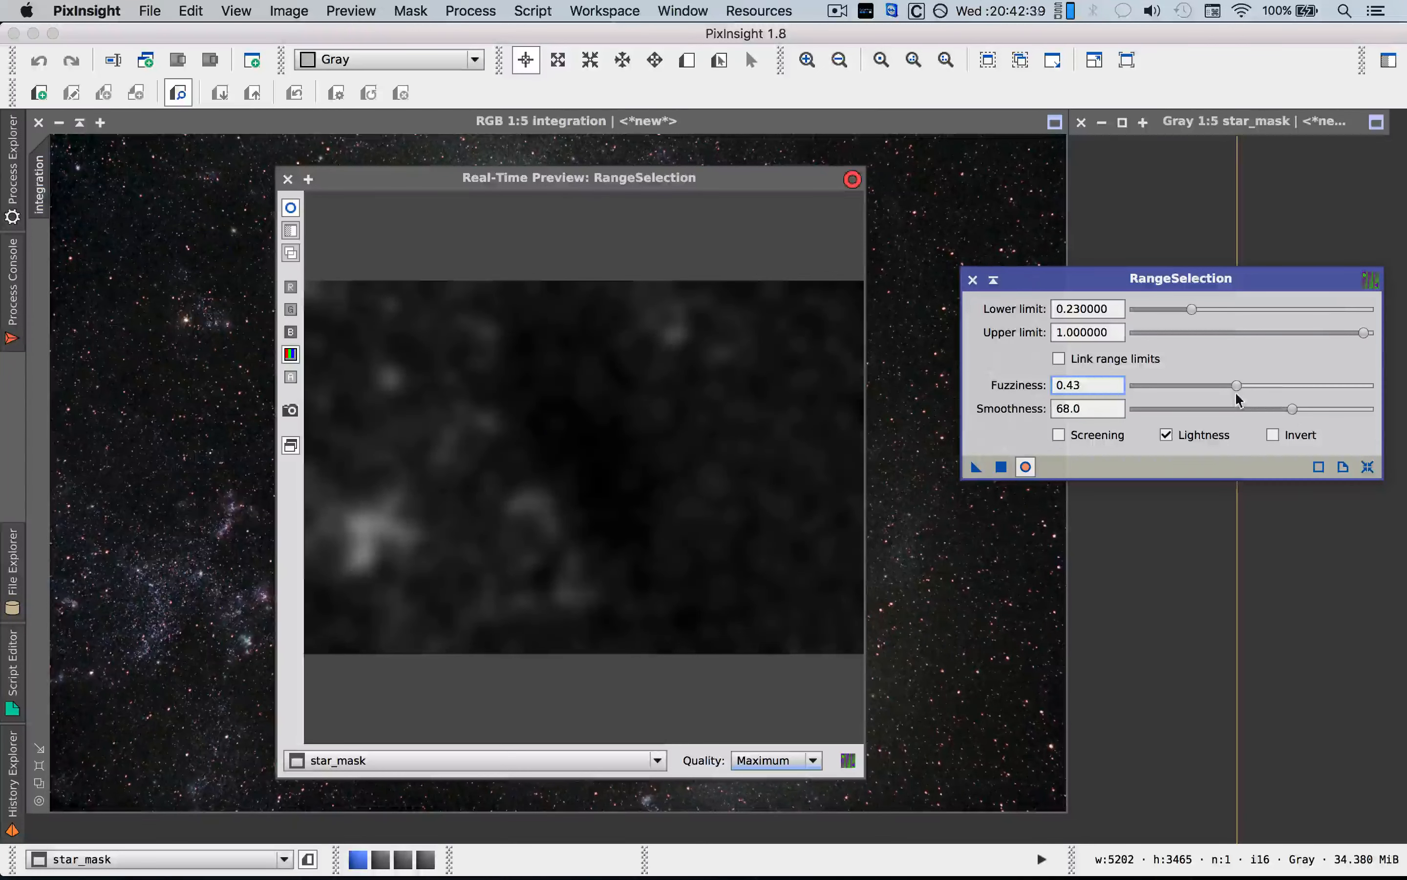
left_click_drag(1365, 335, 1324, 332)
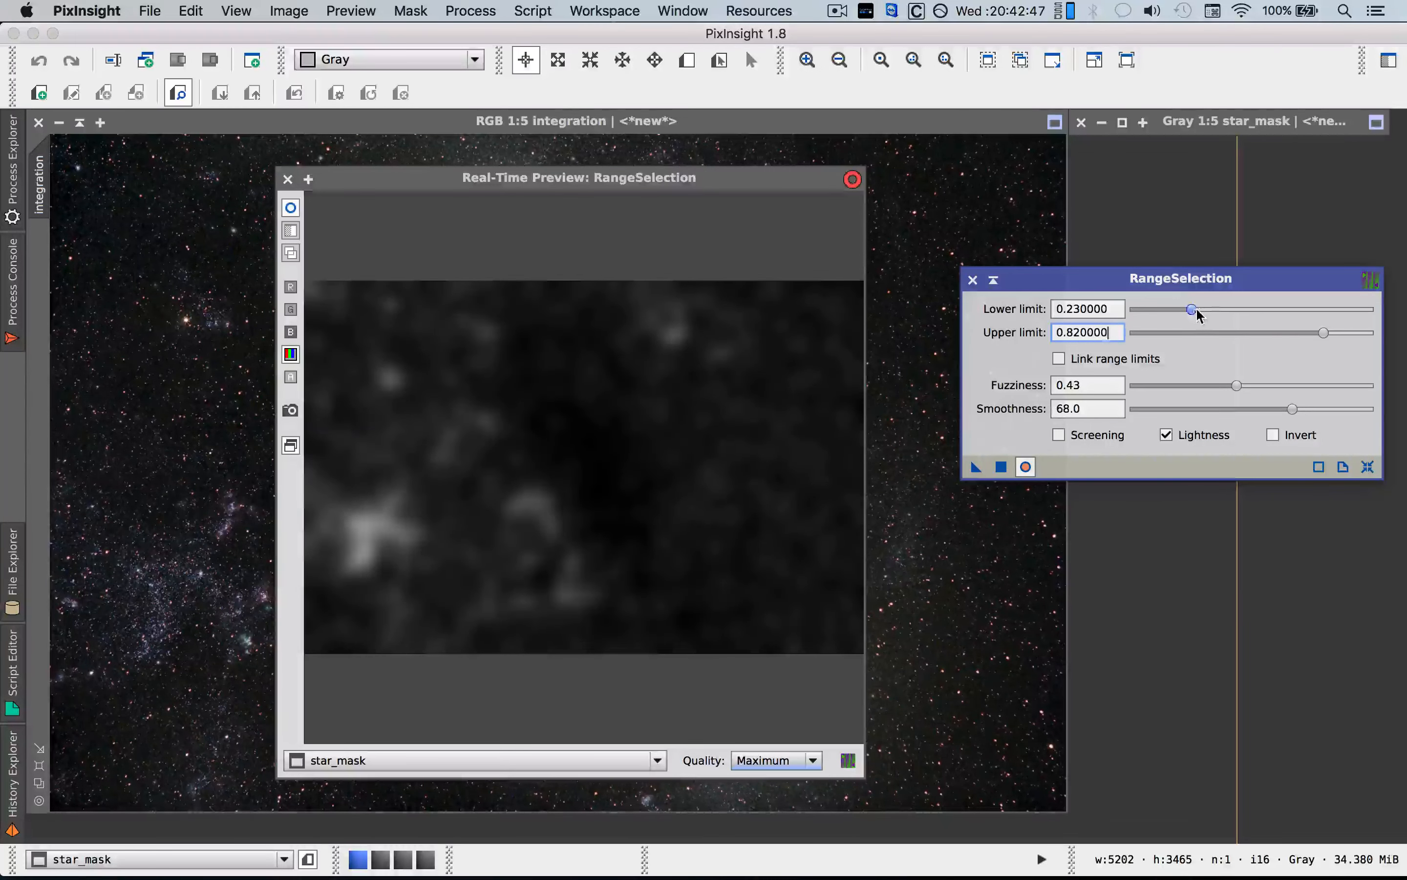
left_click_drag(1196, 310, 1199, 310)
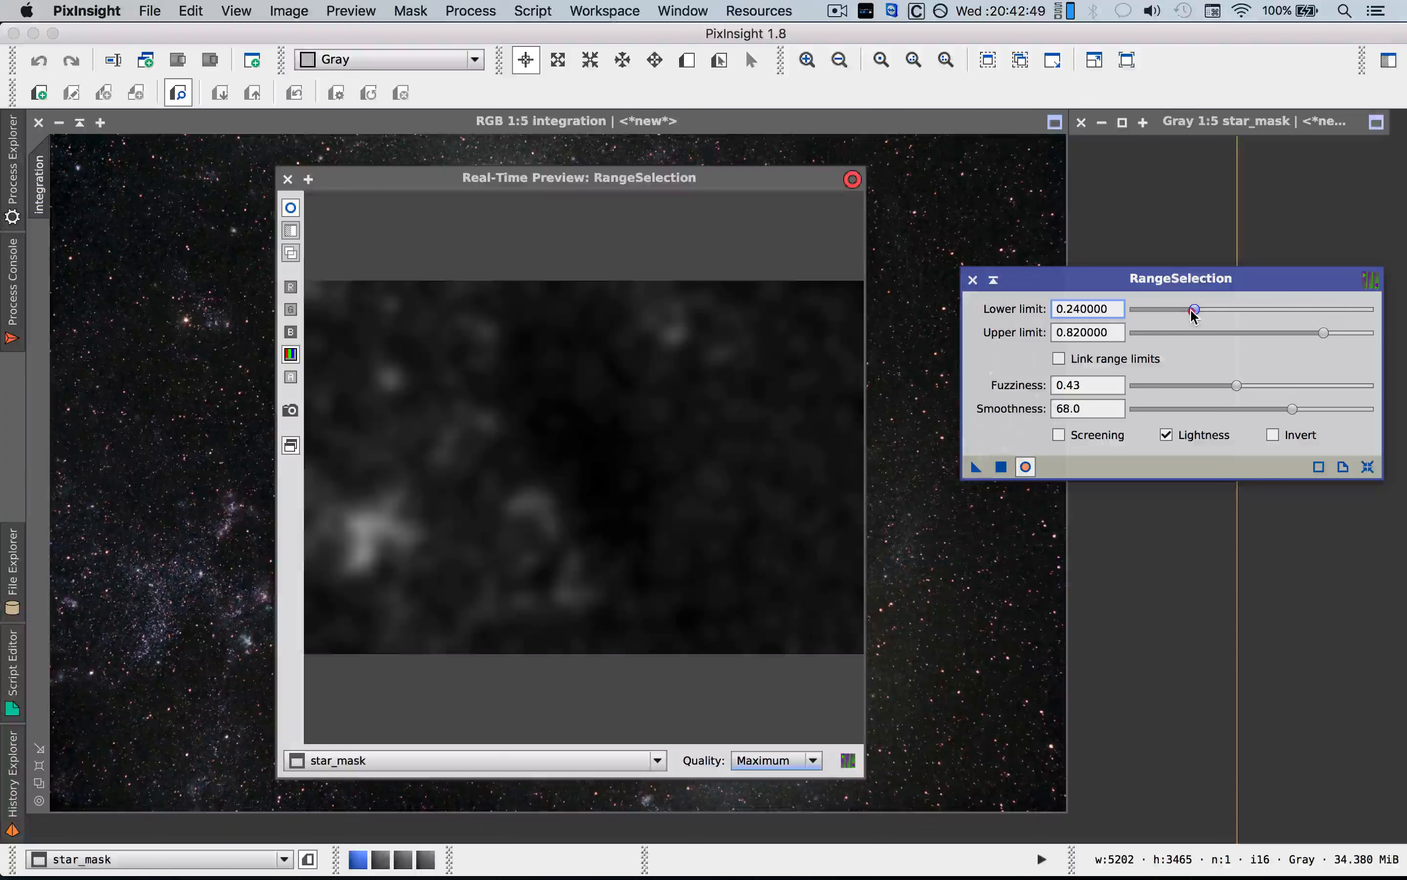
left_click_drag(1196, 313, 1193, 312)
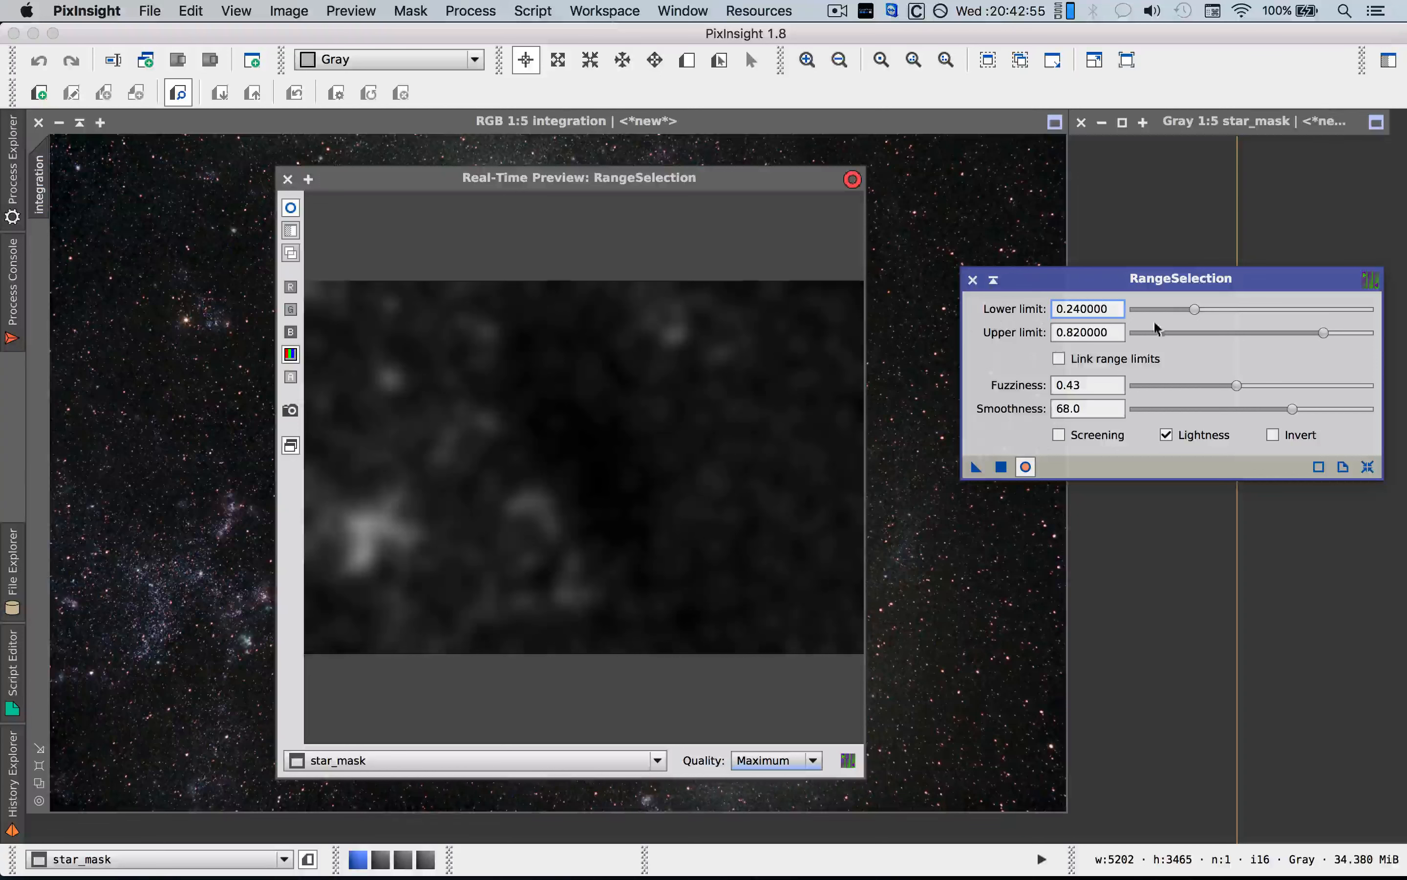
left_click_drag(1200, 312, 1205, 317)
left_click_drag(1237, 388, 1237, 389)
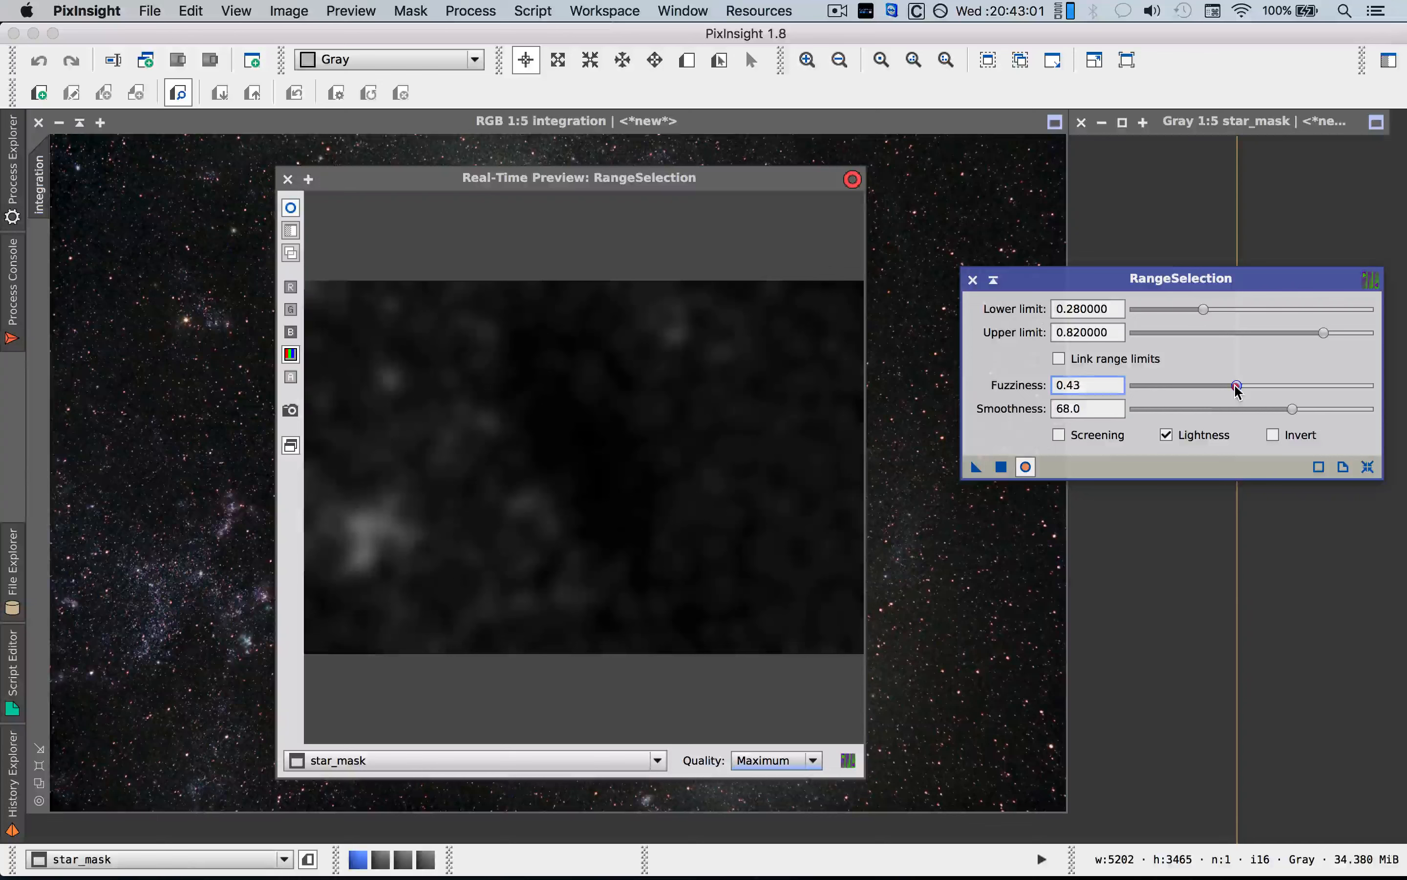
Apply RangeSelection to the integration image, close its dialog, preview and console, and shift the range_mask window to uncover the image's edge.
left_click_drag(970, 470, 724, 435)
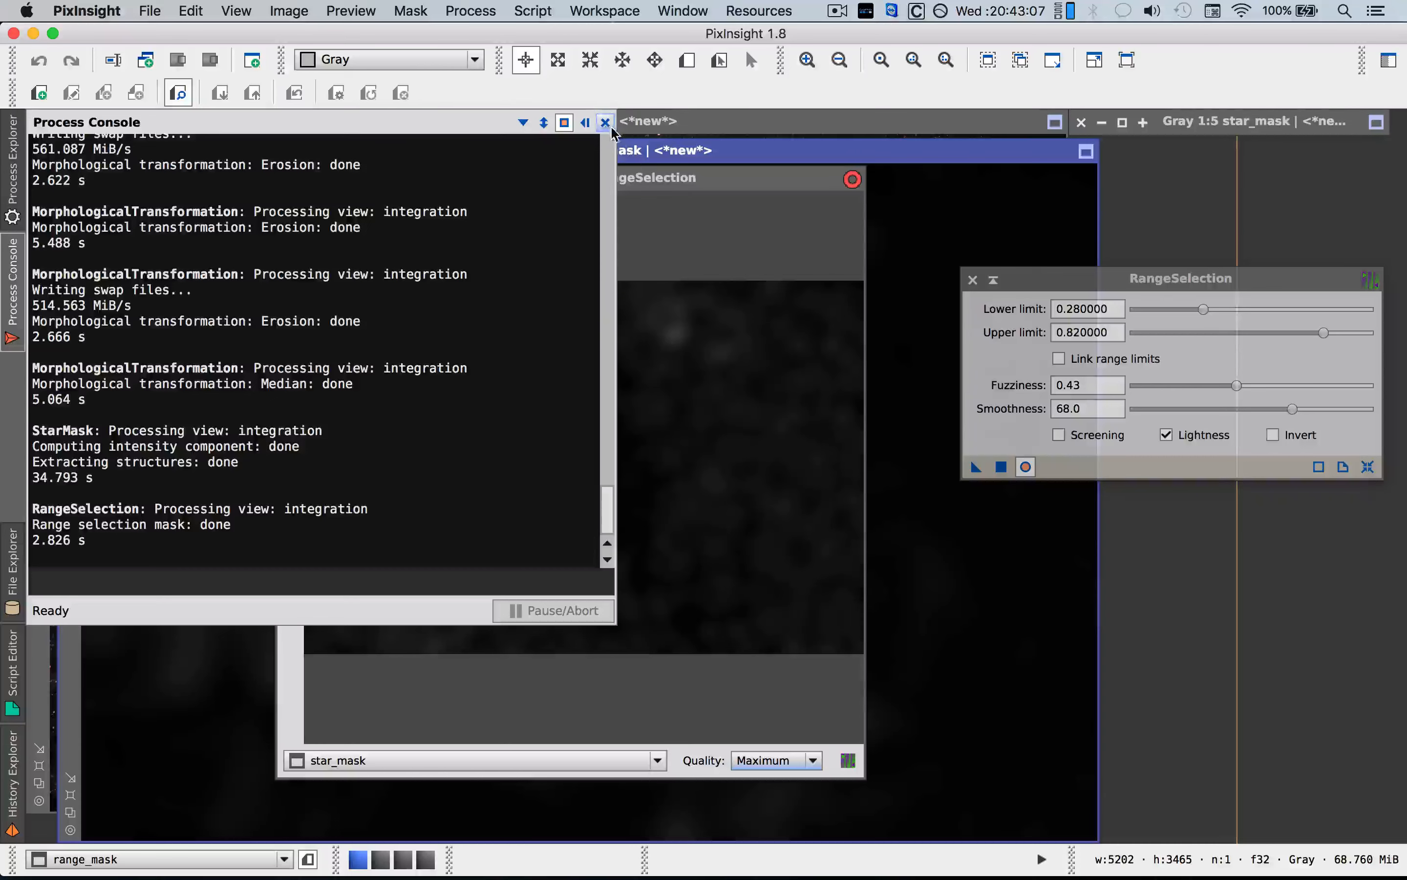
left_click(606, 123)
left_click(973, 280)
left_click(293, 176)
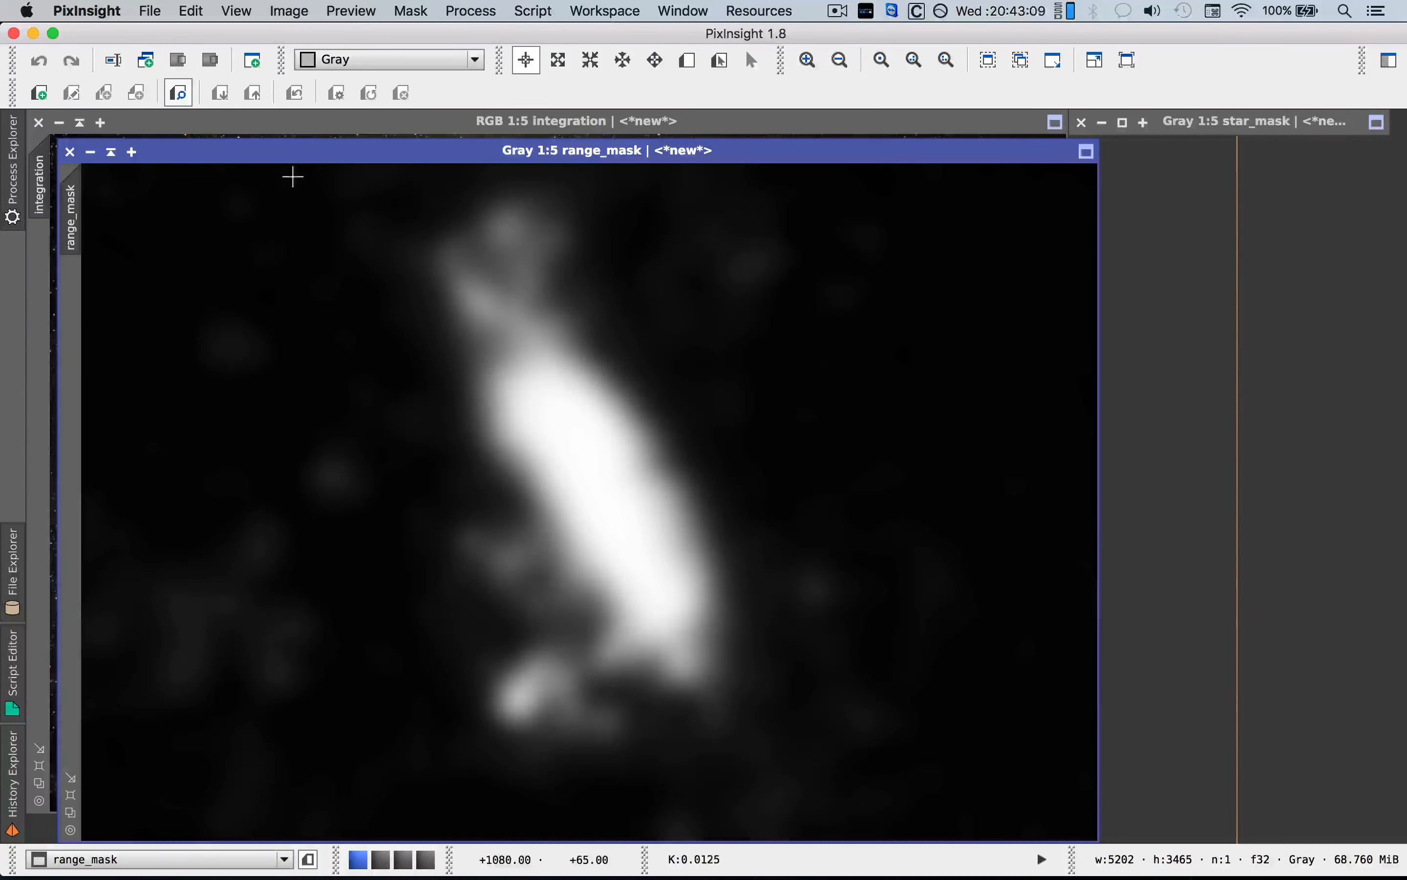
left_click_drag(280, 153, 405, 152)
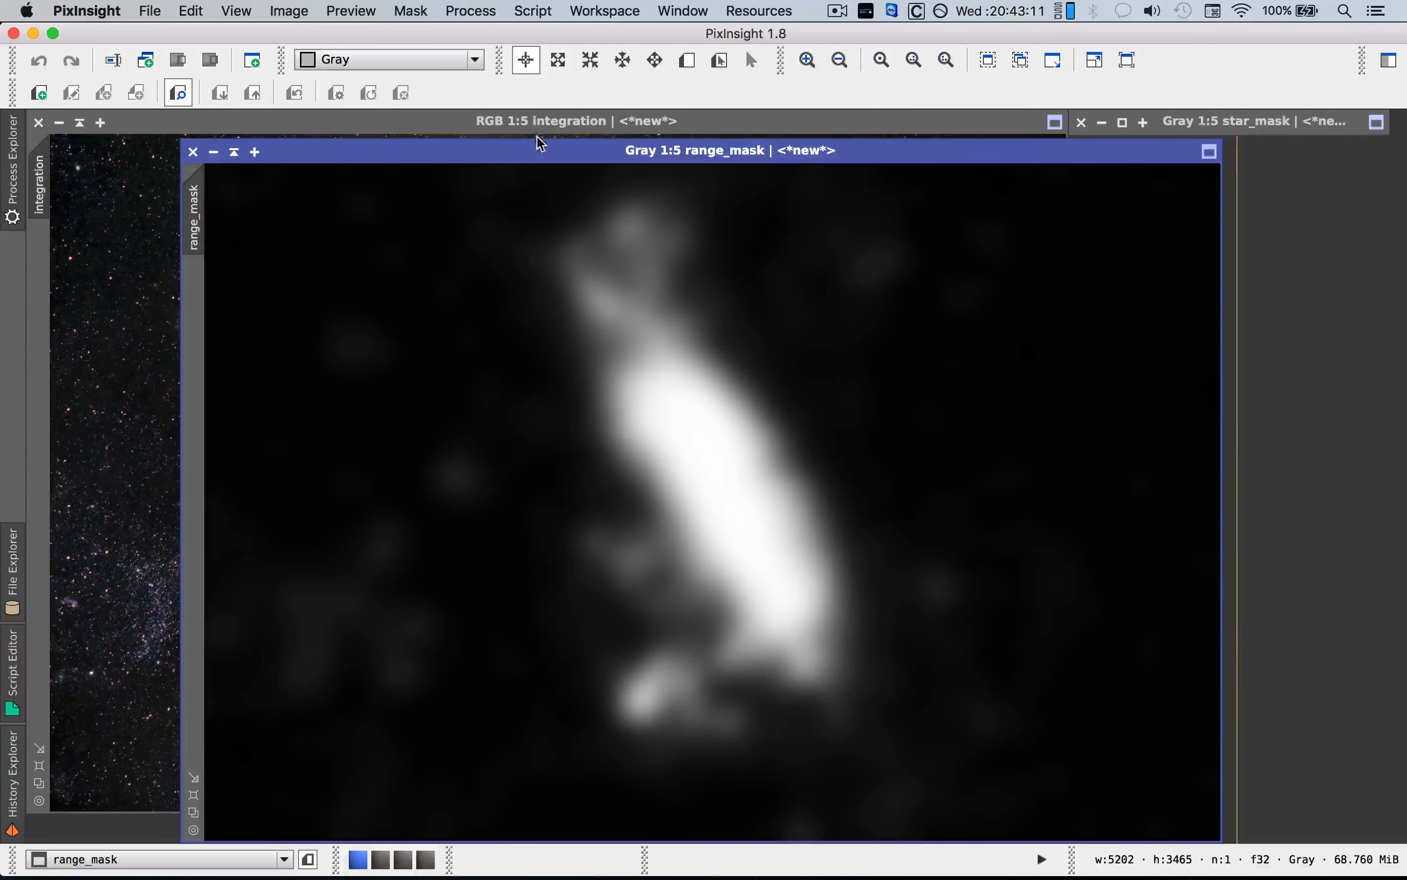
left_click_drag(542, 156, 471, 152)
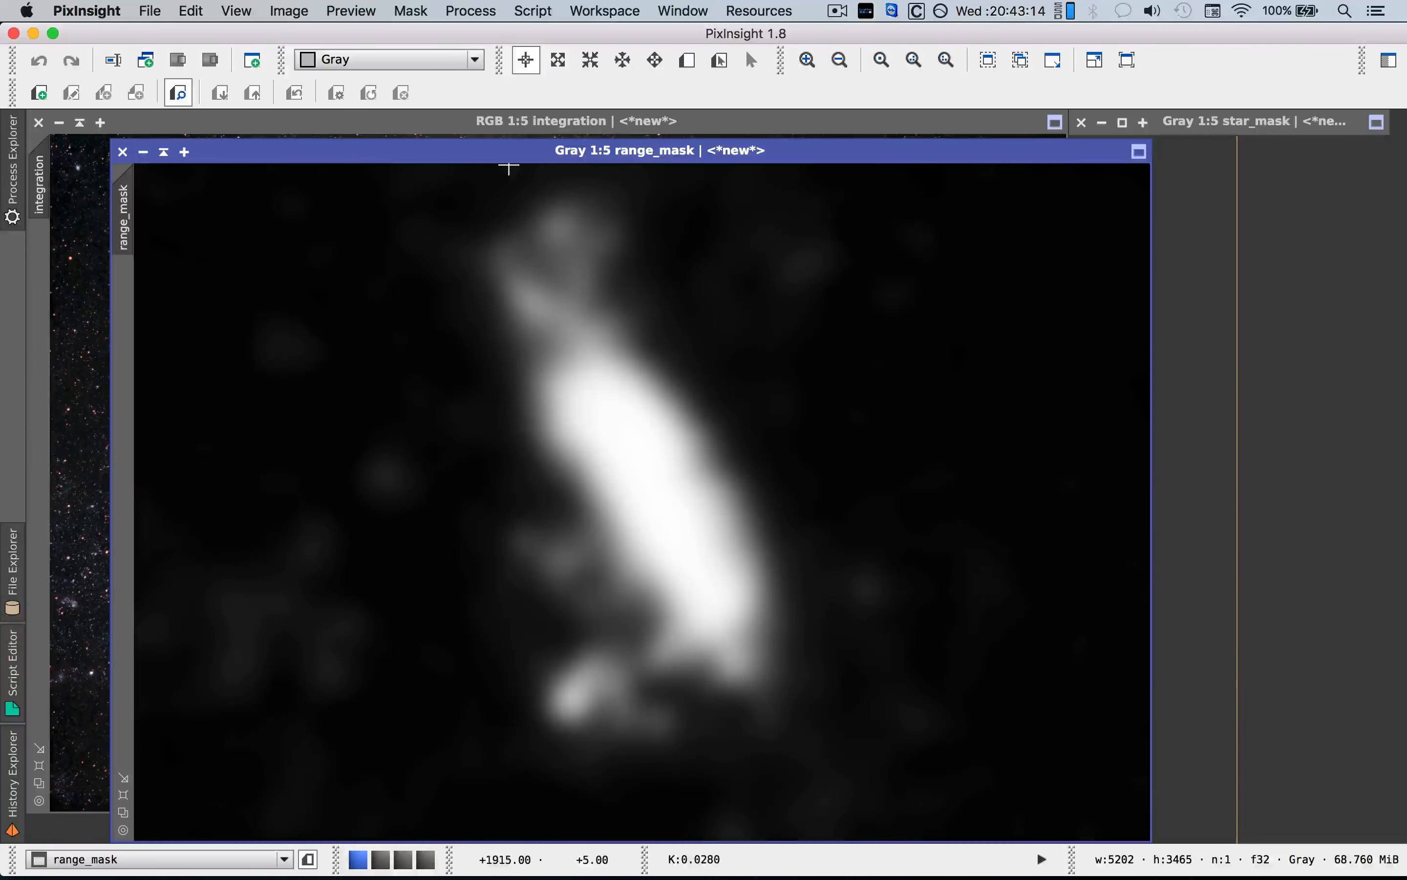
Park the collapsed range_mask window beside the integration image and place the expanded star_mask window so it overlaps only the image's edge.
left_click(163, 152)
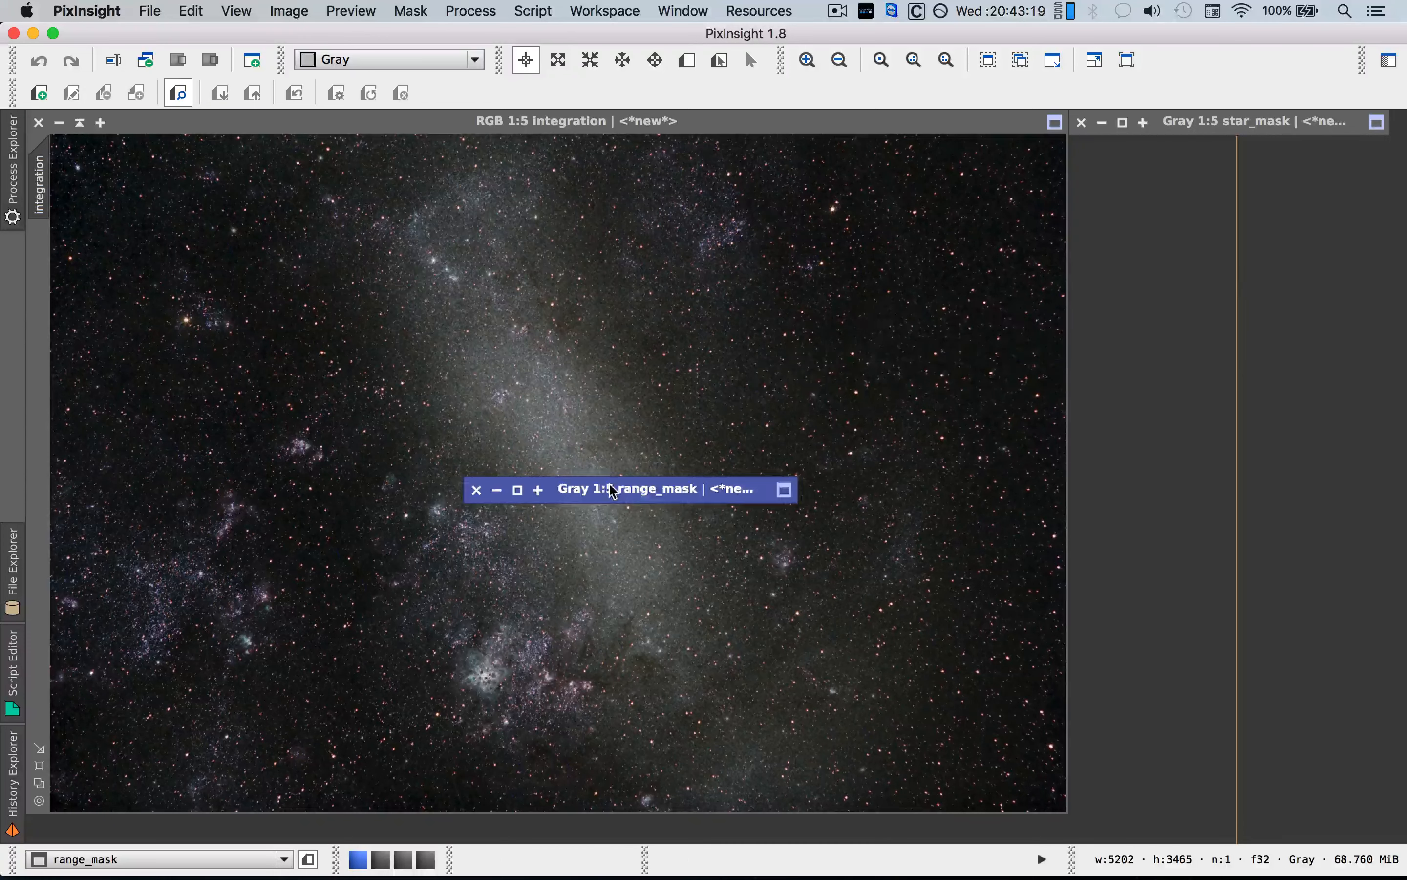
mouse_move(611, 492)
left_mouse_down()
mouse_move(1158, 218)
mouse_move(1221, 152)
left_mouse_up()
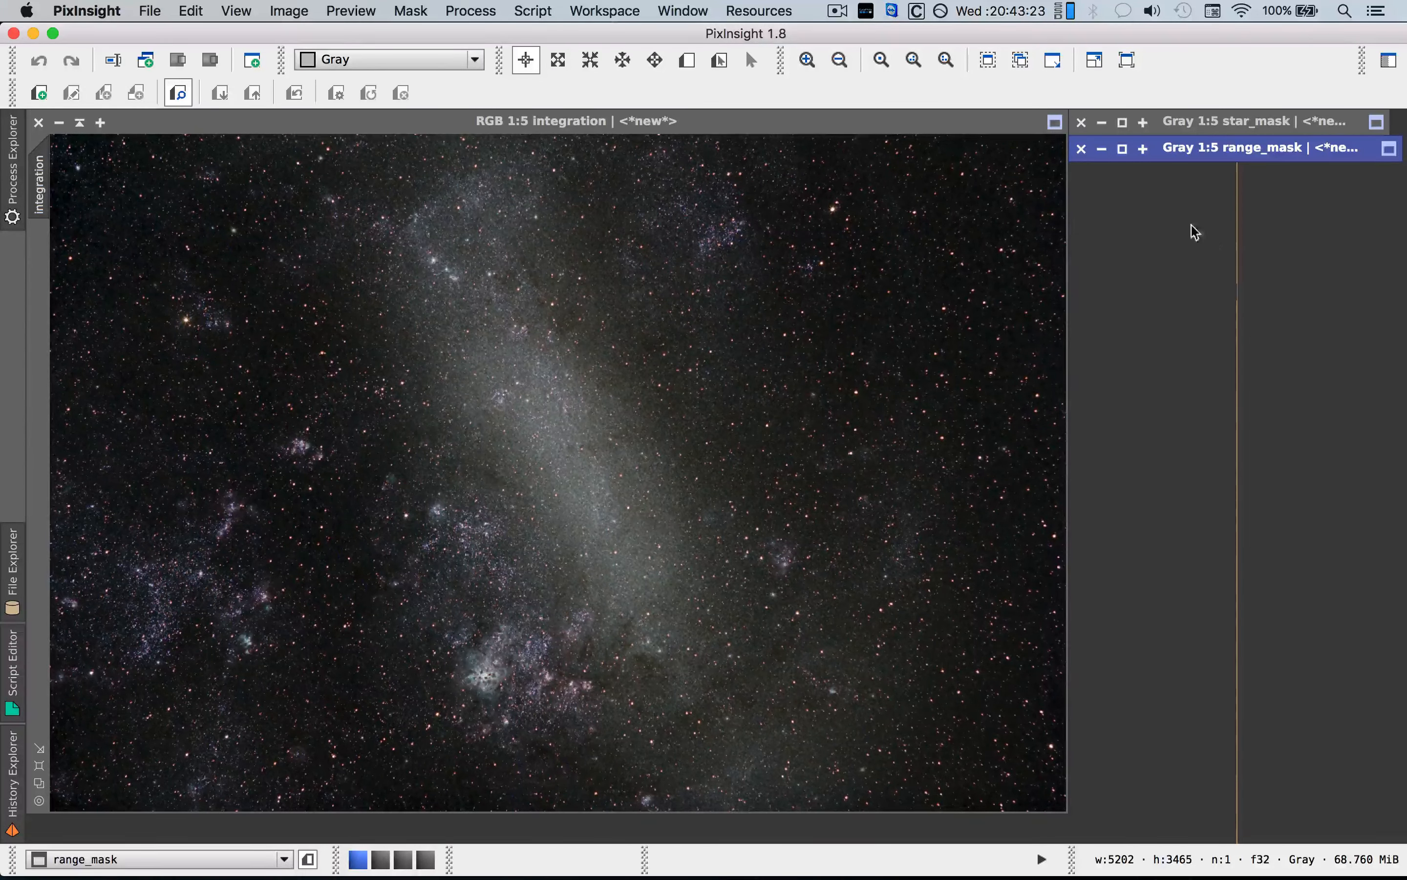
left_click(1121, 125)
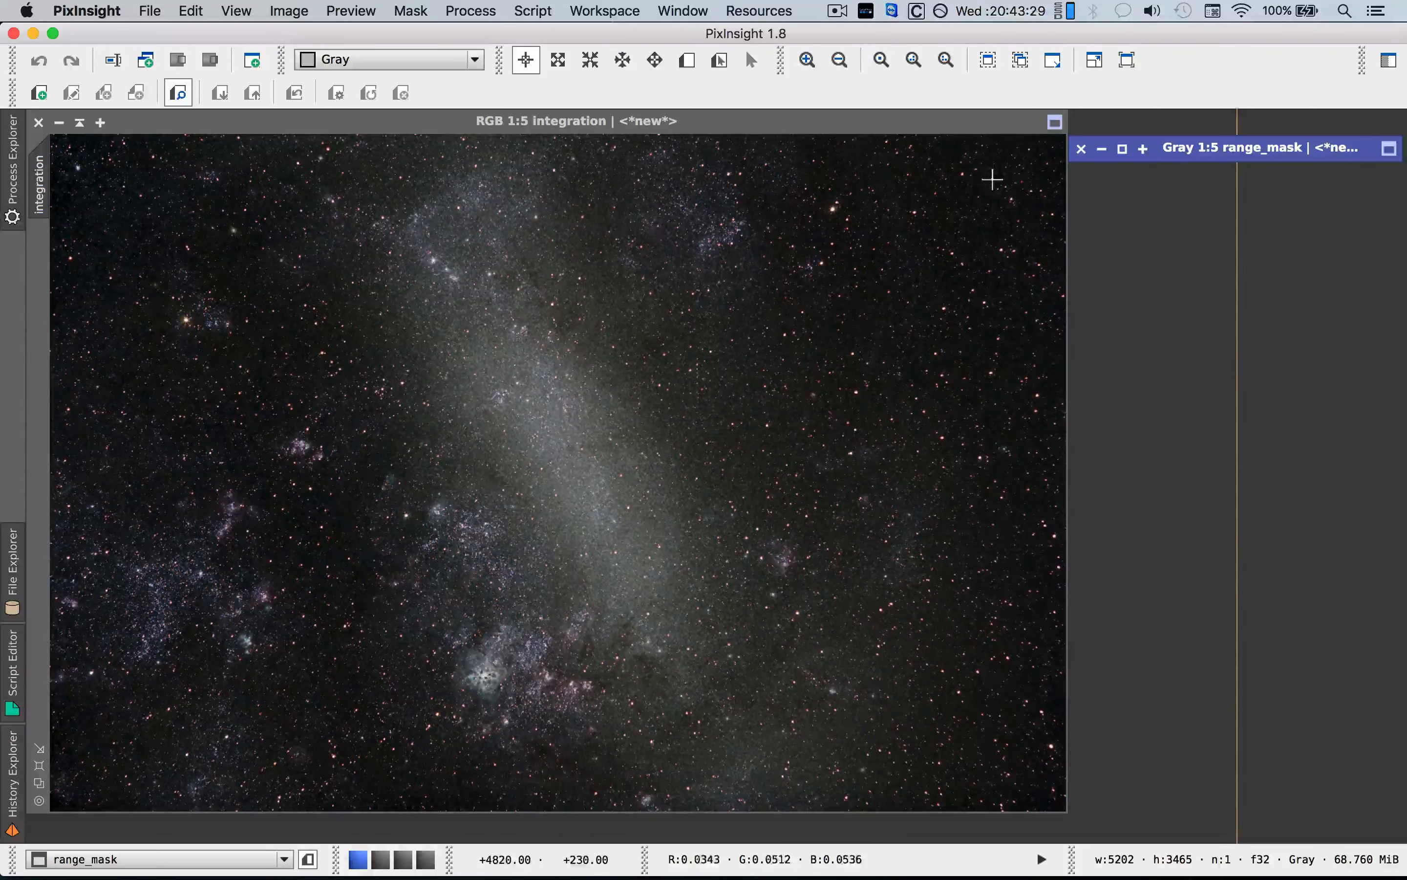
left_click(80, 122)
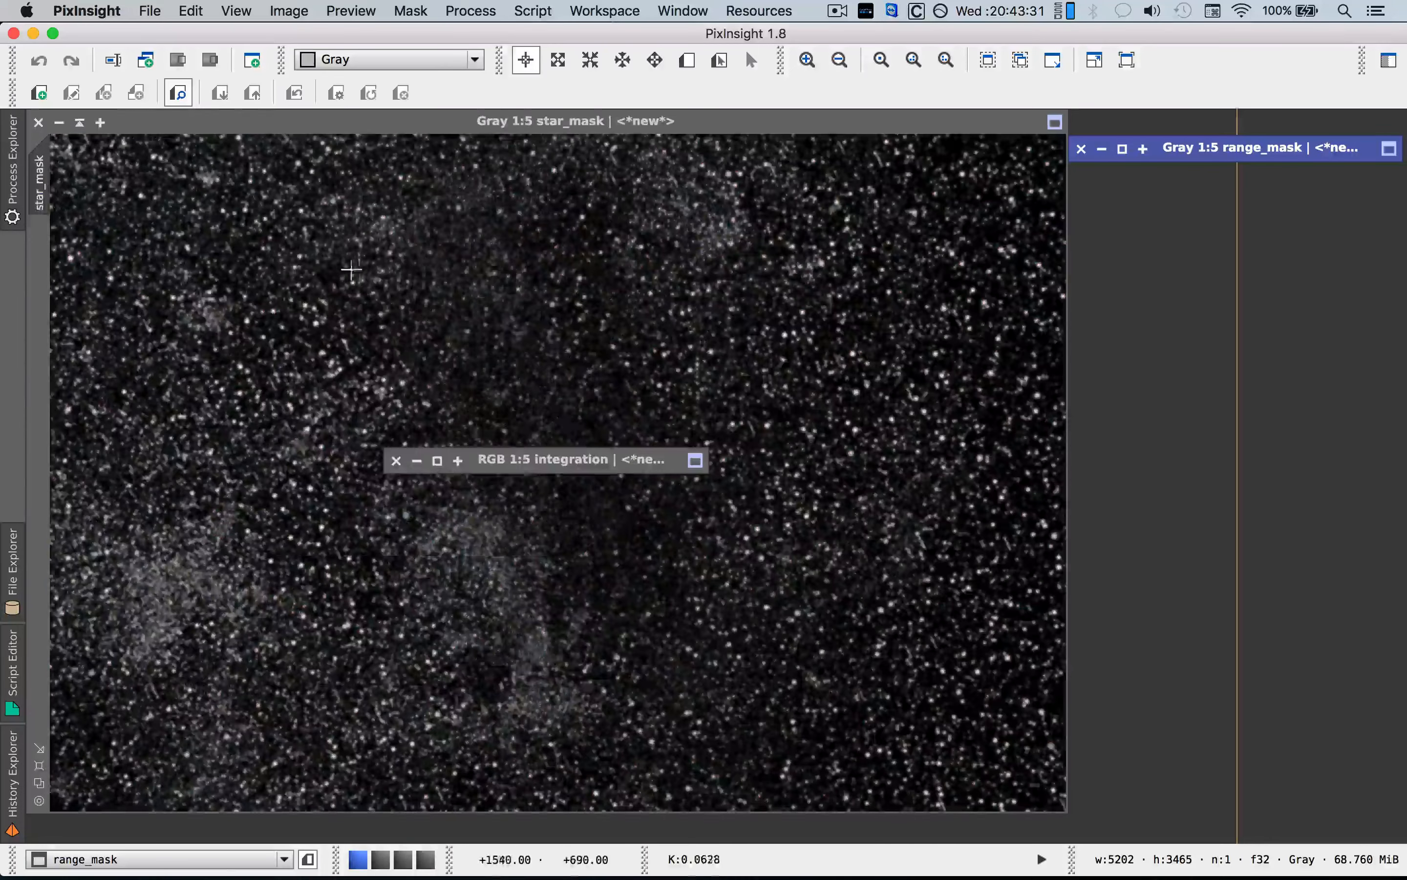
left_click_drag(383, 137, 738, 187)
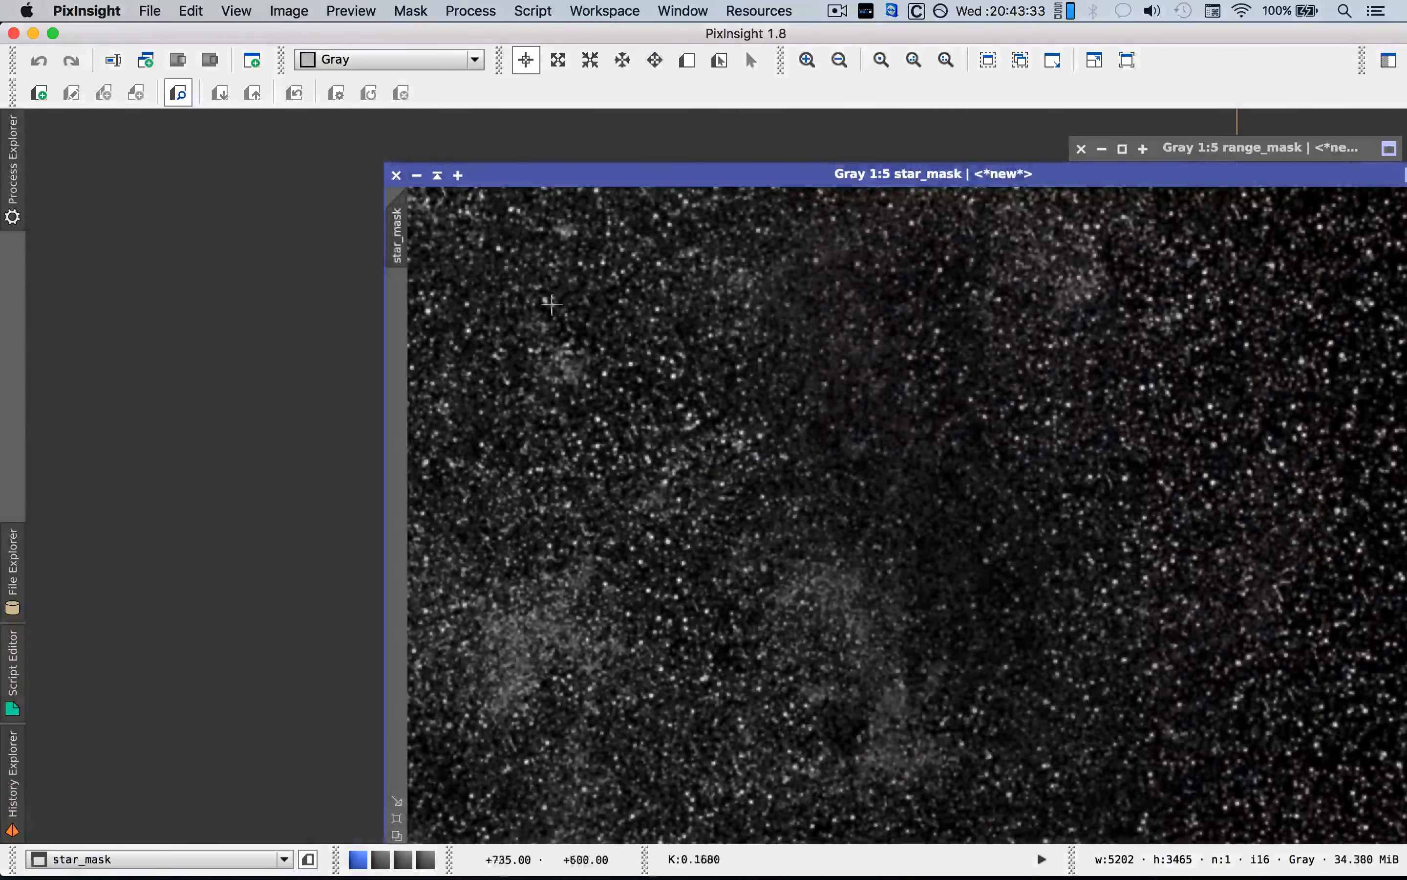
mouse_move(636, 179)
left_mouse_down()
mouse_move(845, 214)
mouse_move(998, 183)
left_mouse_up()
left_click(571, 460)
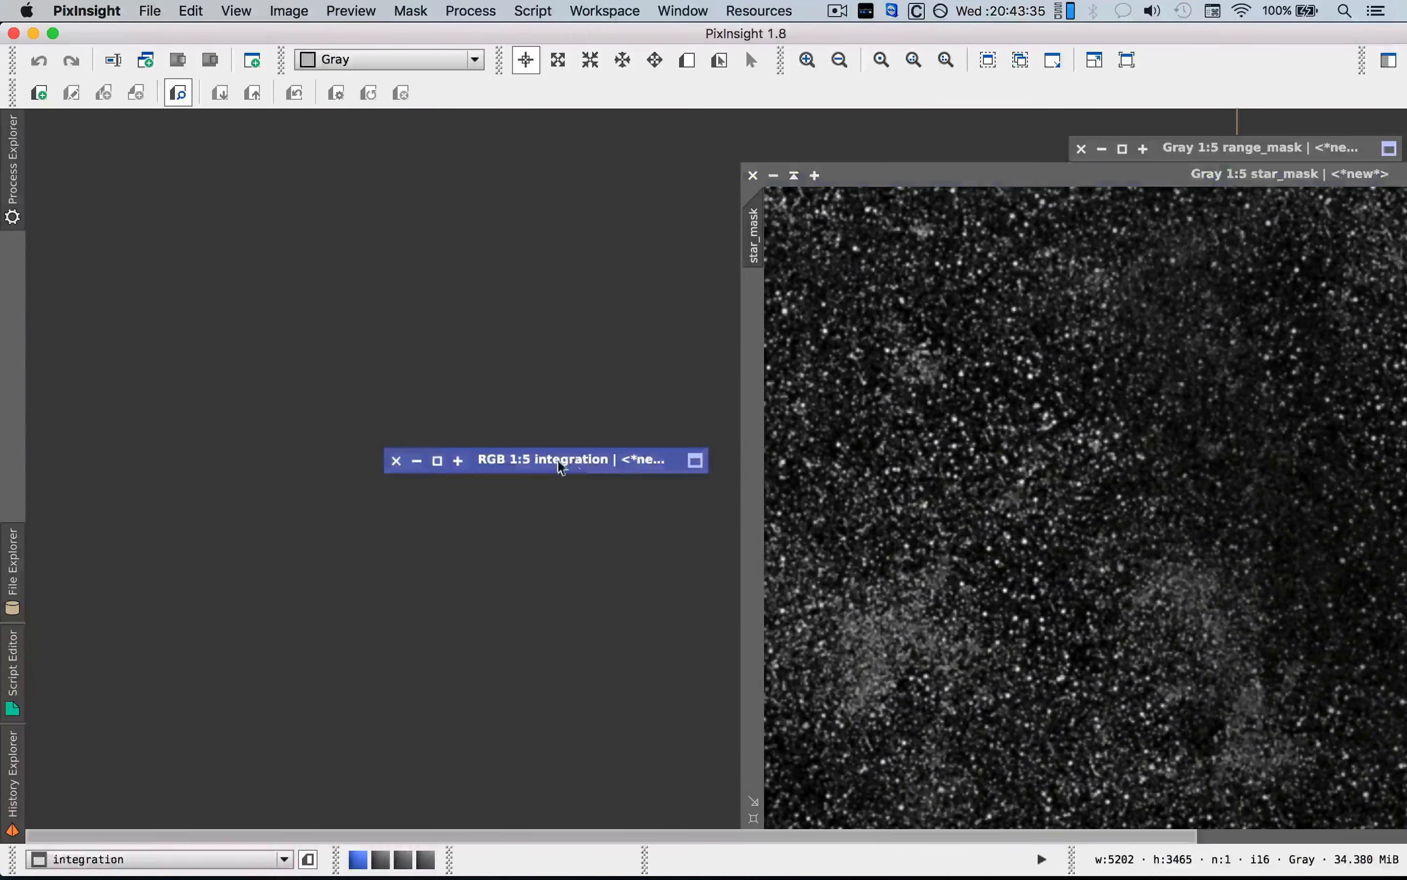
left_click(437, 461)
left_click(1149, 175)
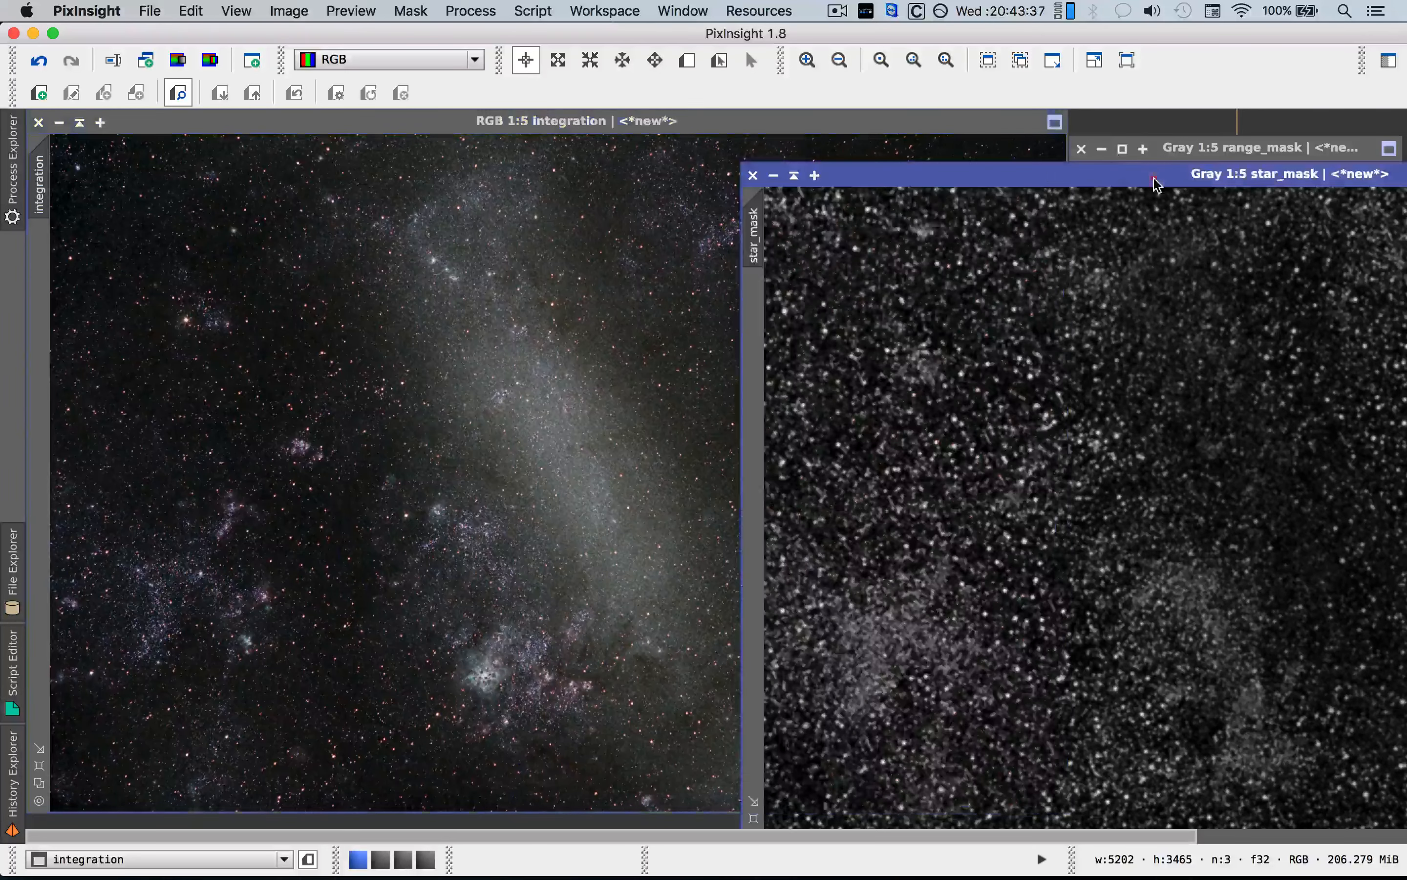
Apply star_mask as the mask of the integration image and collapse the star_mask window.
left_click_drag(753, 238, 40, 184)
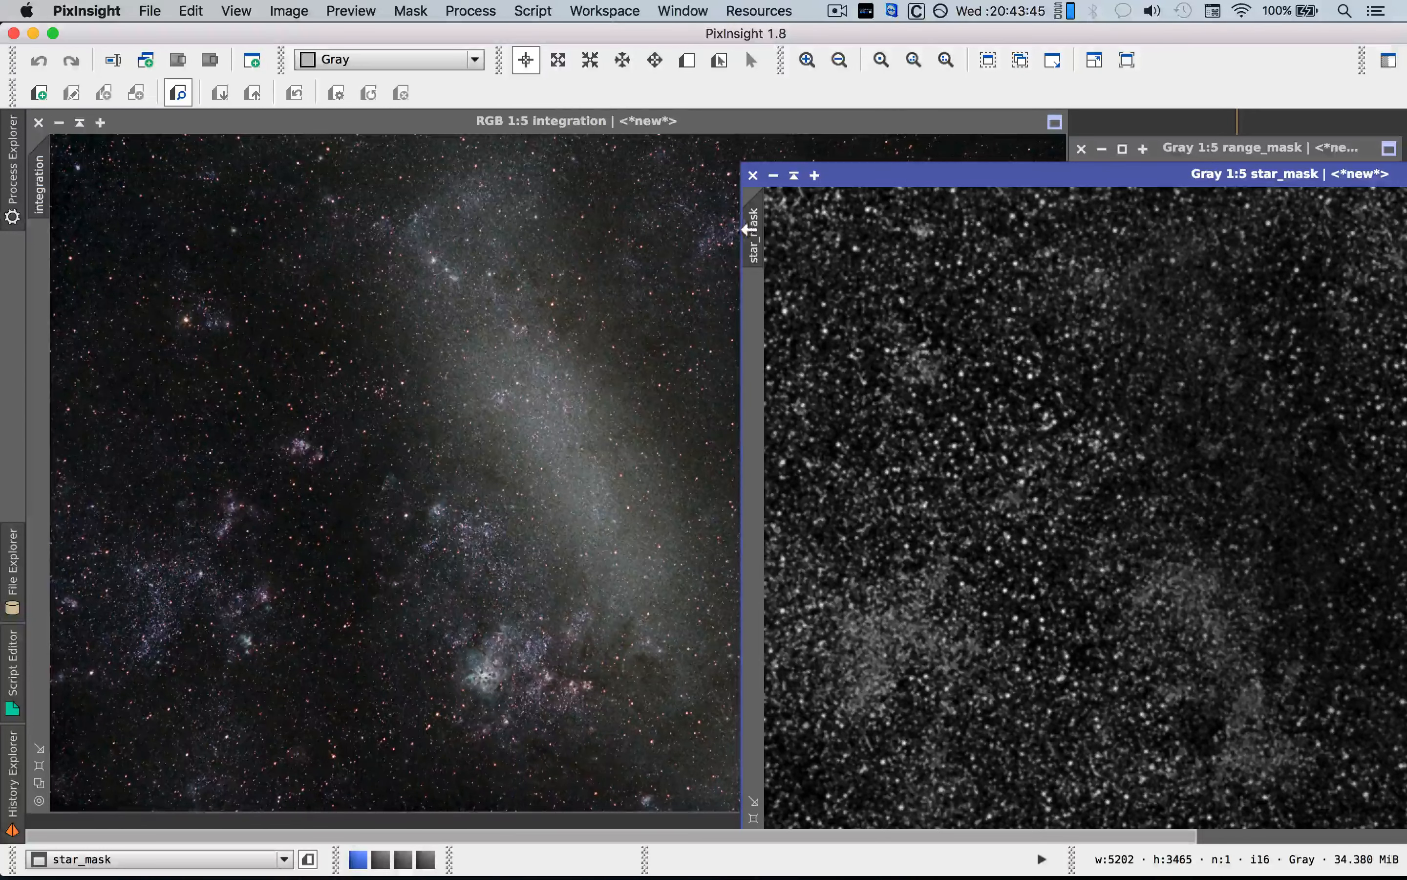
left_click_drag(752, 232, 32, 184)
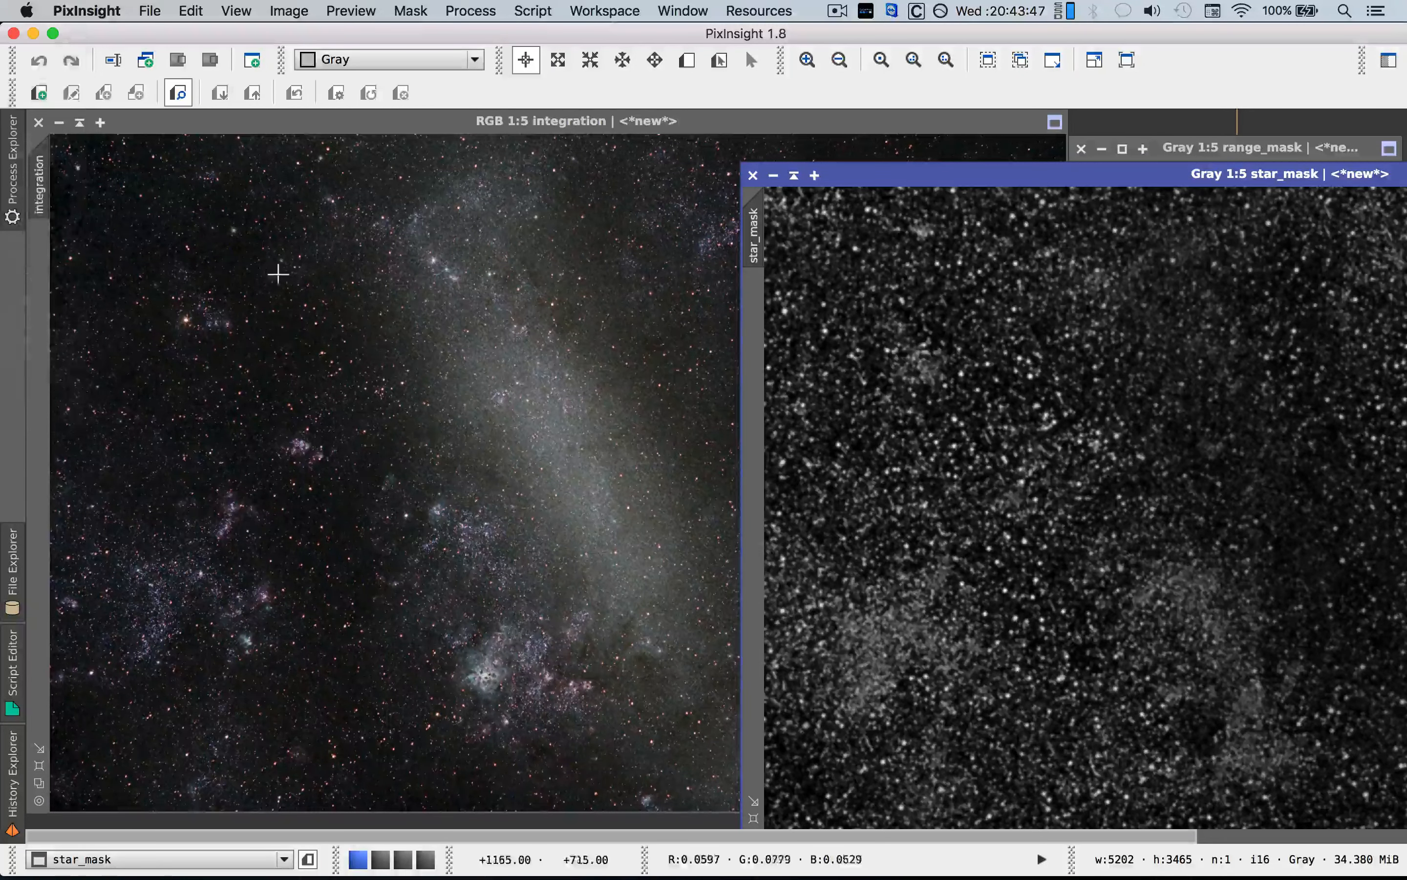
left_click_drag(753, 236, 41, 256)
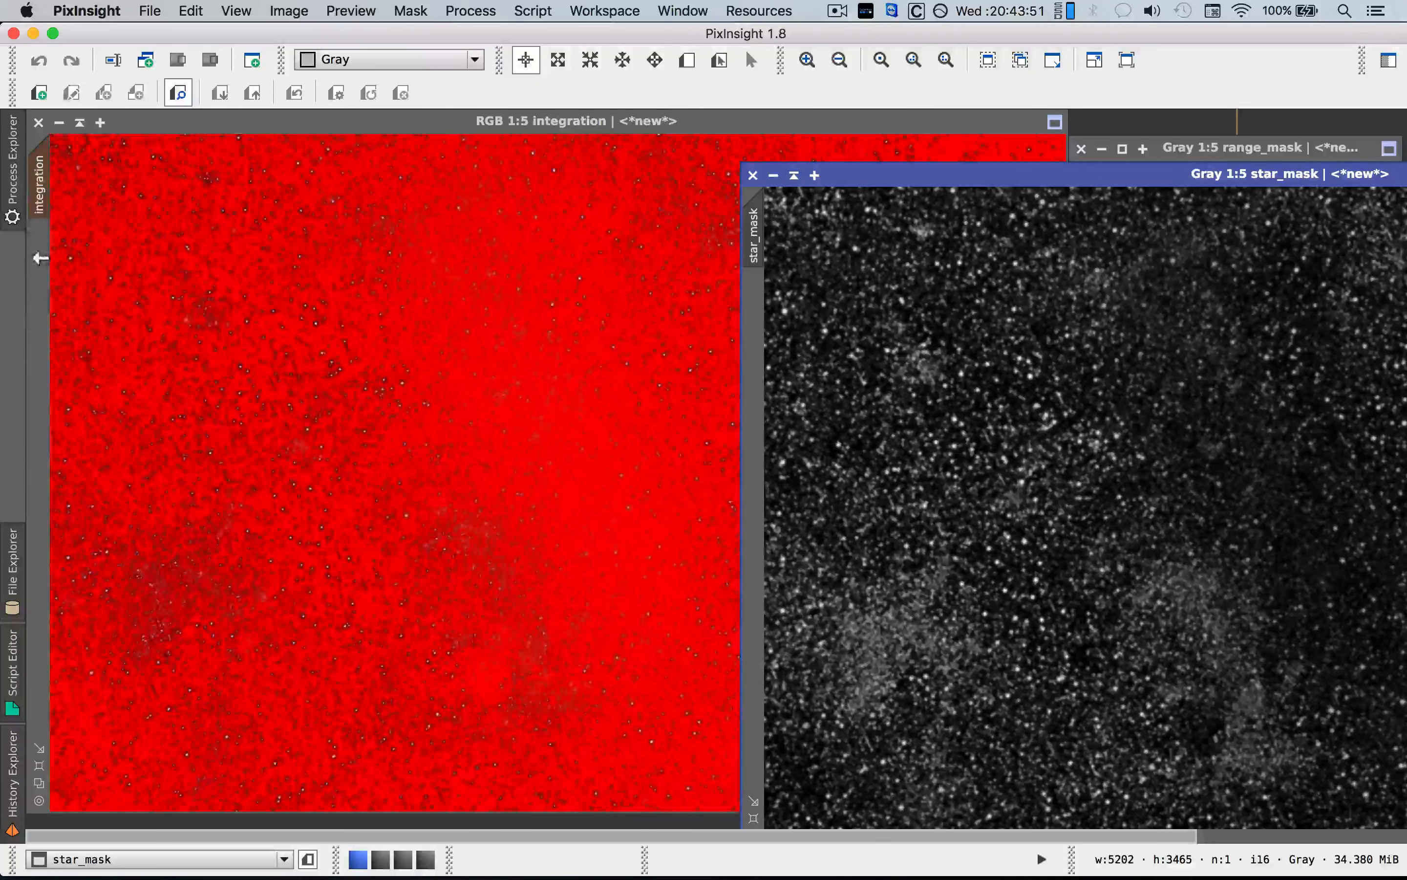
left_click(795, 176)
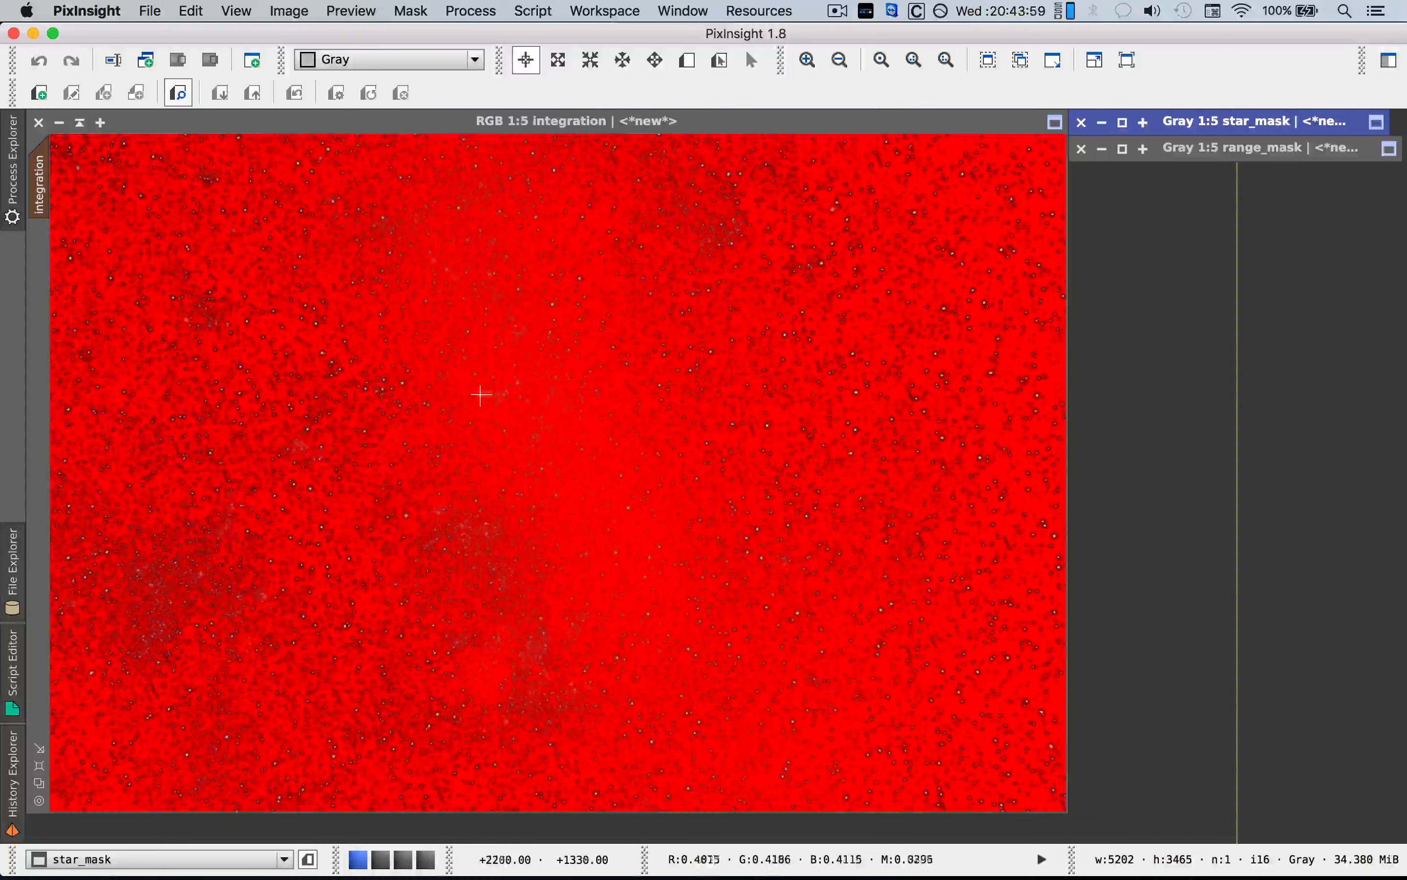
Inspect the star mask on the integration image, invert it, and hide the mask overlay.
scroll(412, 409, "down", 3)
scroll(386, 407, "up", 7)
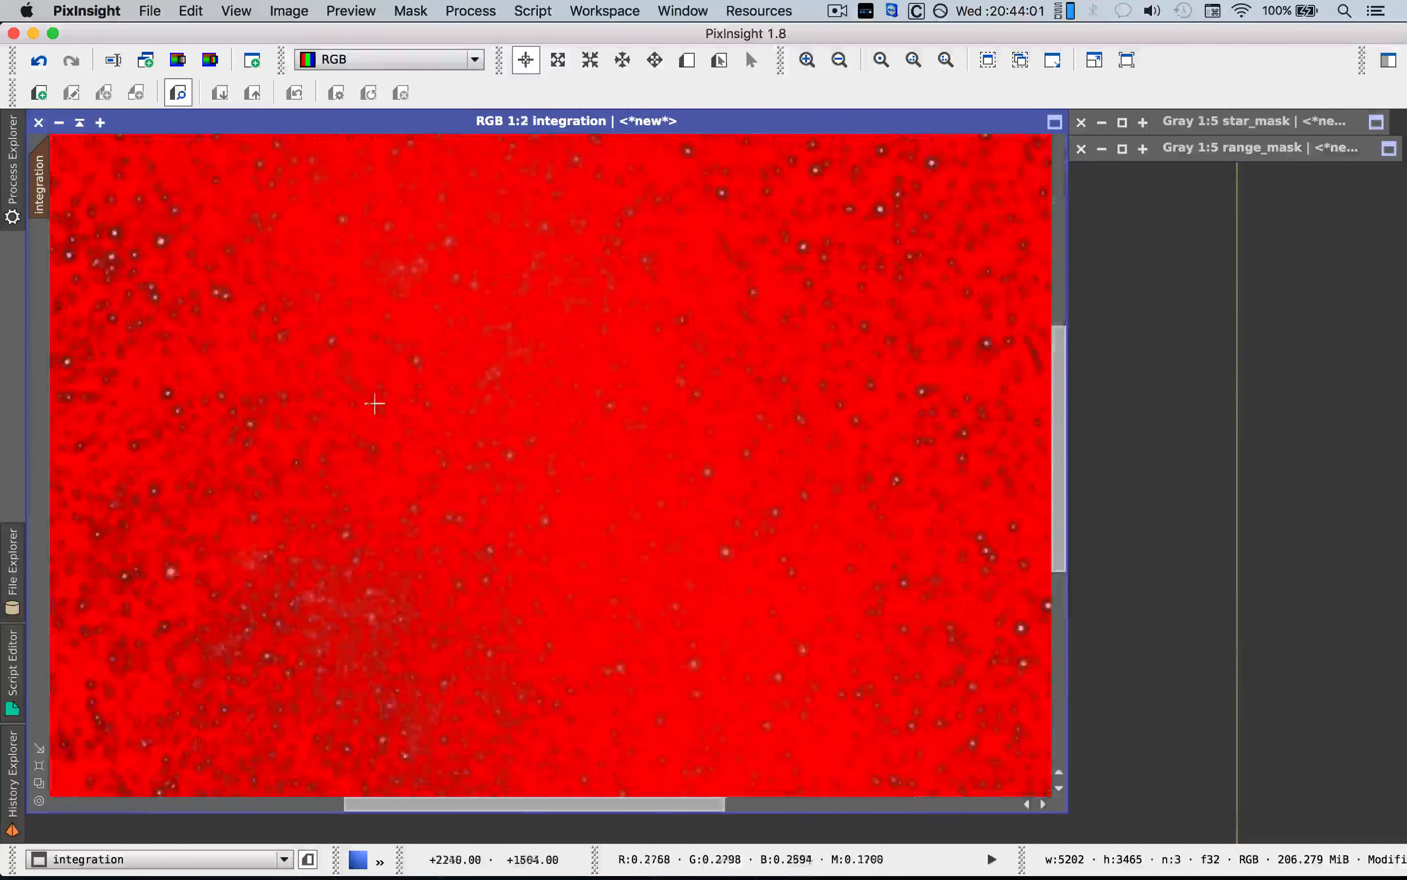
scroll(252, 285, "down", 2)
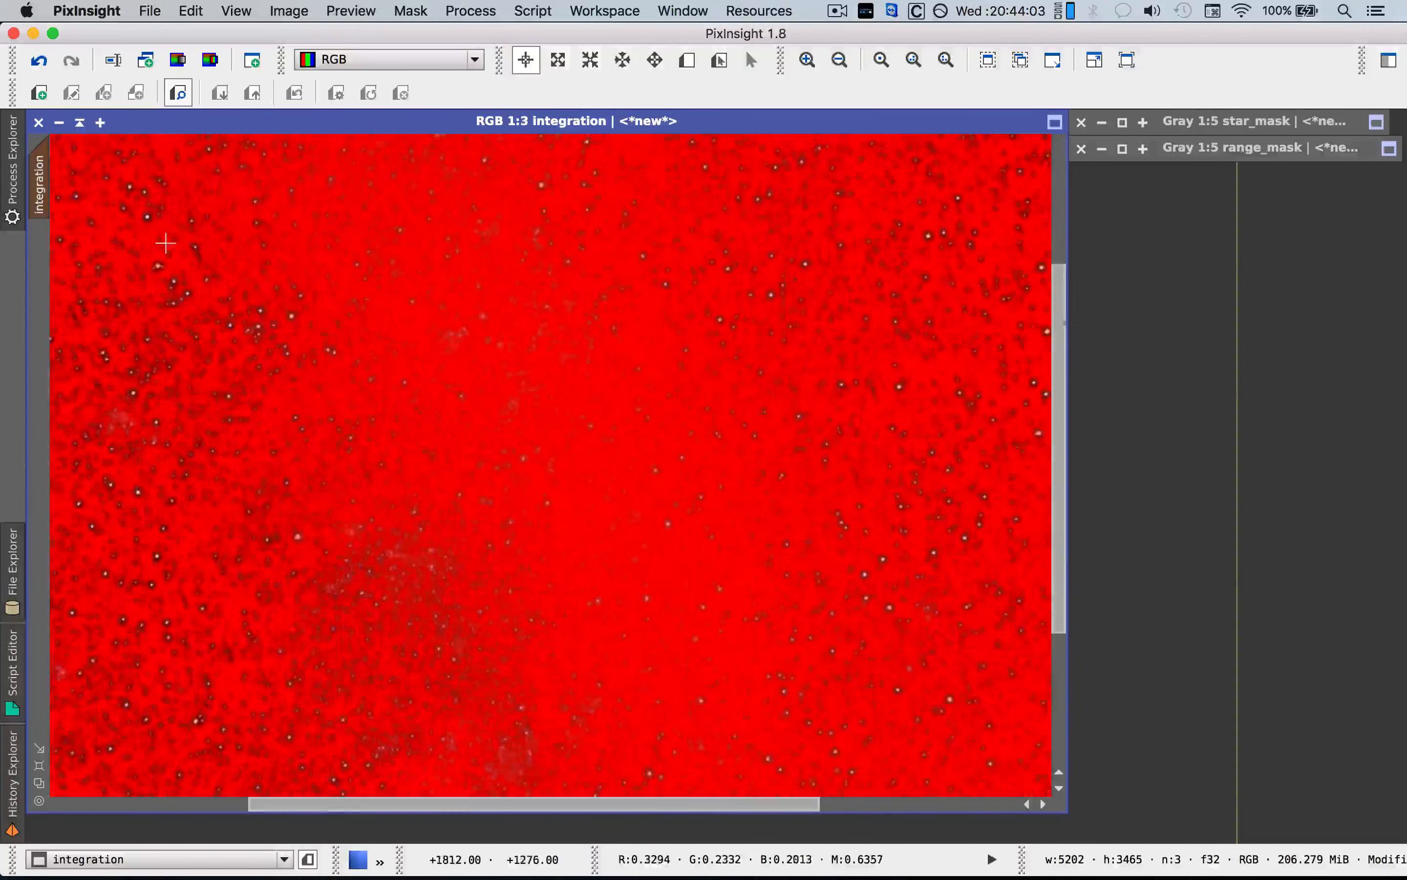
scroll(165, 243, "down", 3)
scroll(166, 243, "up", 1)
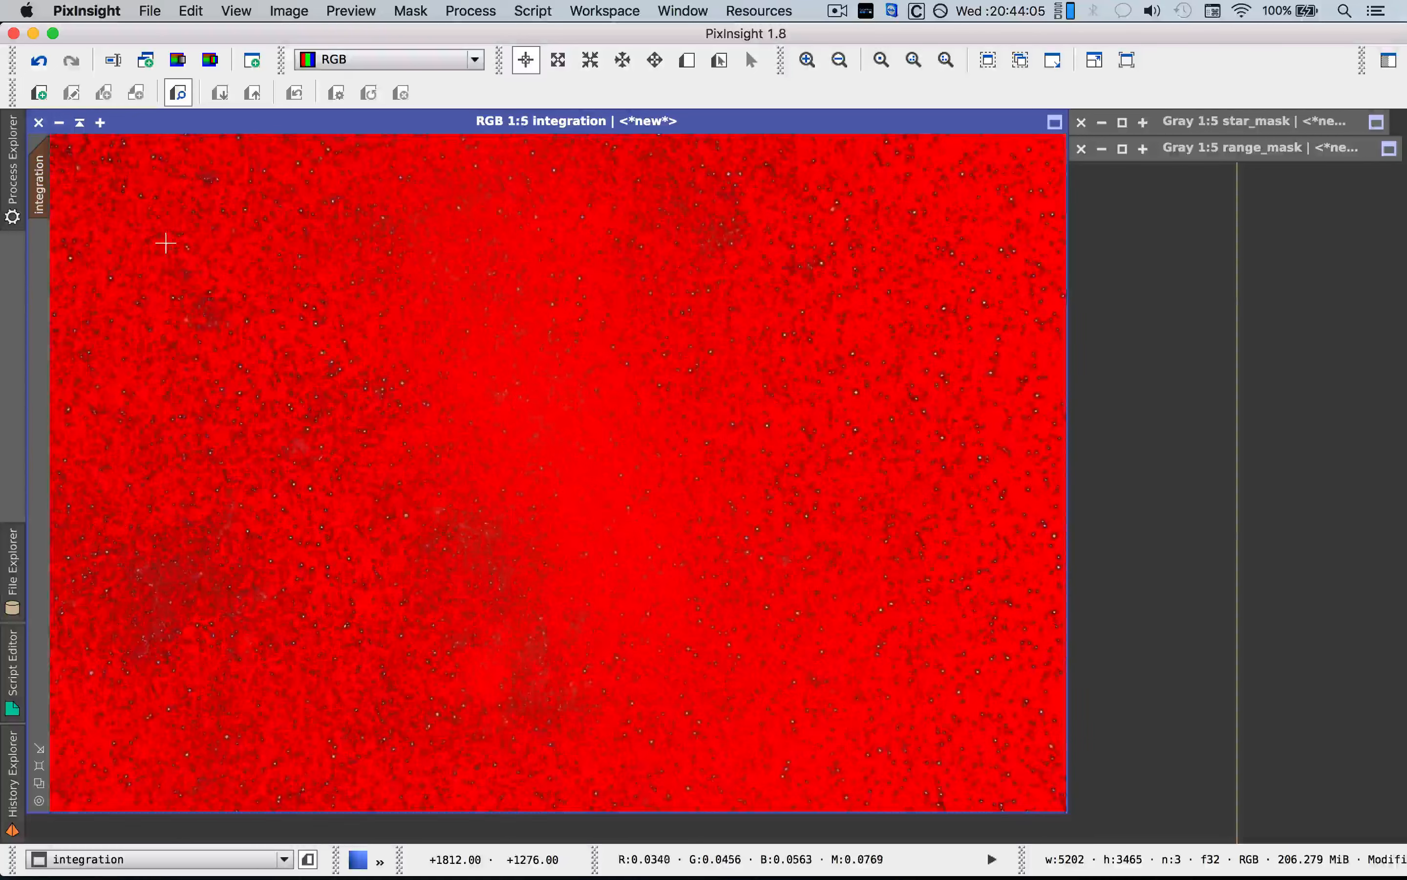
left_click(407, 12)
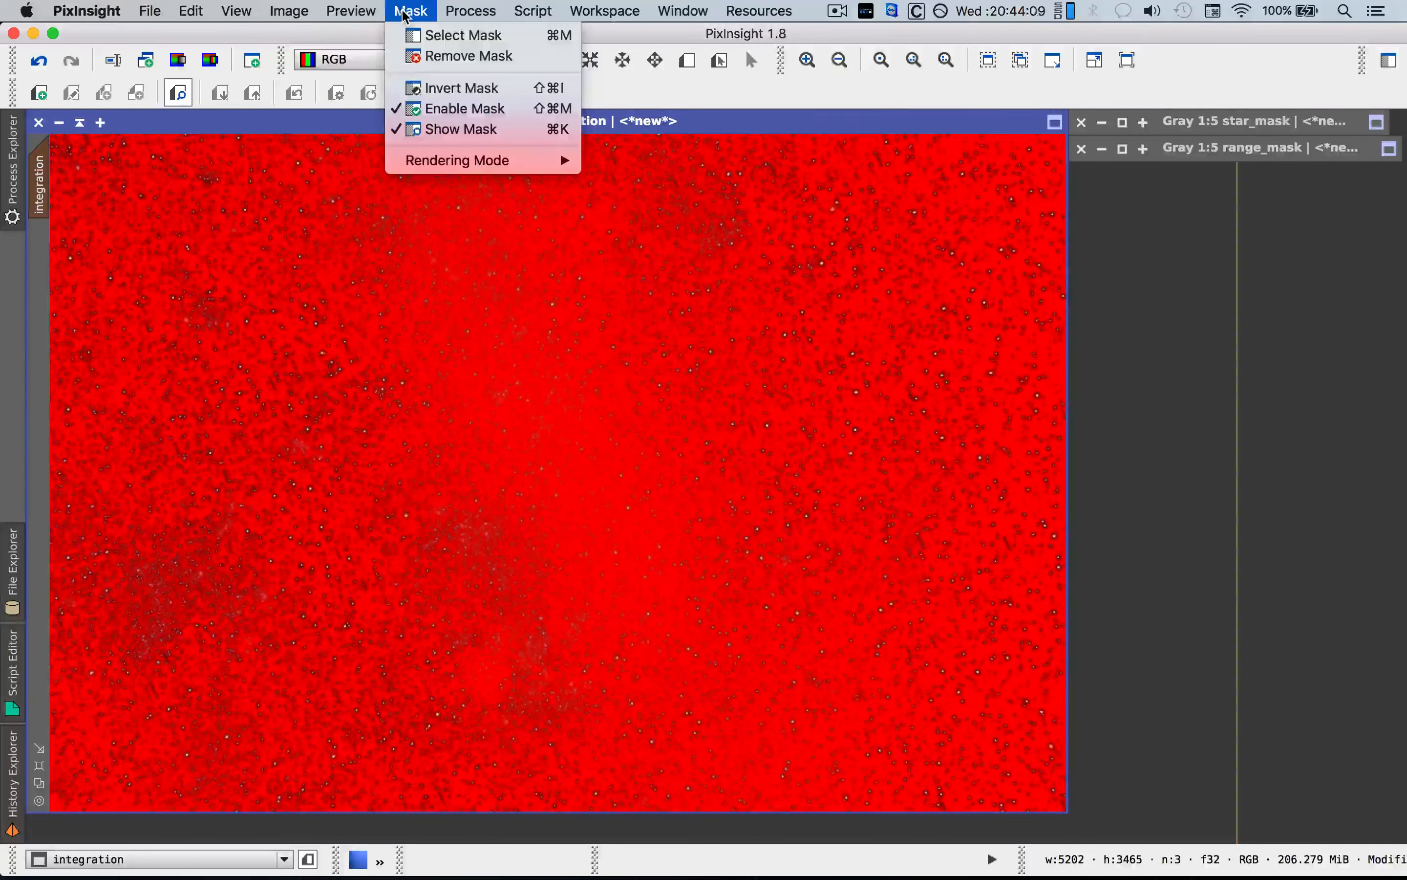
left_click(467, 111)
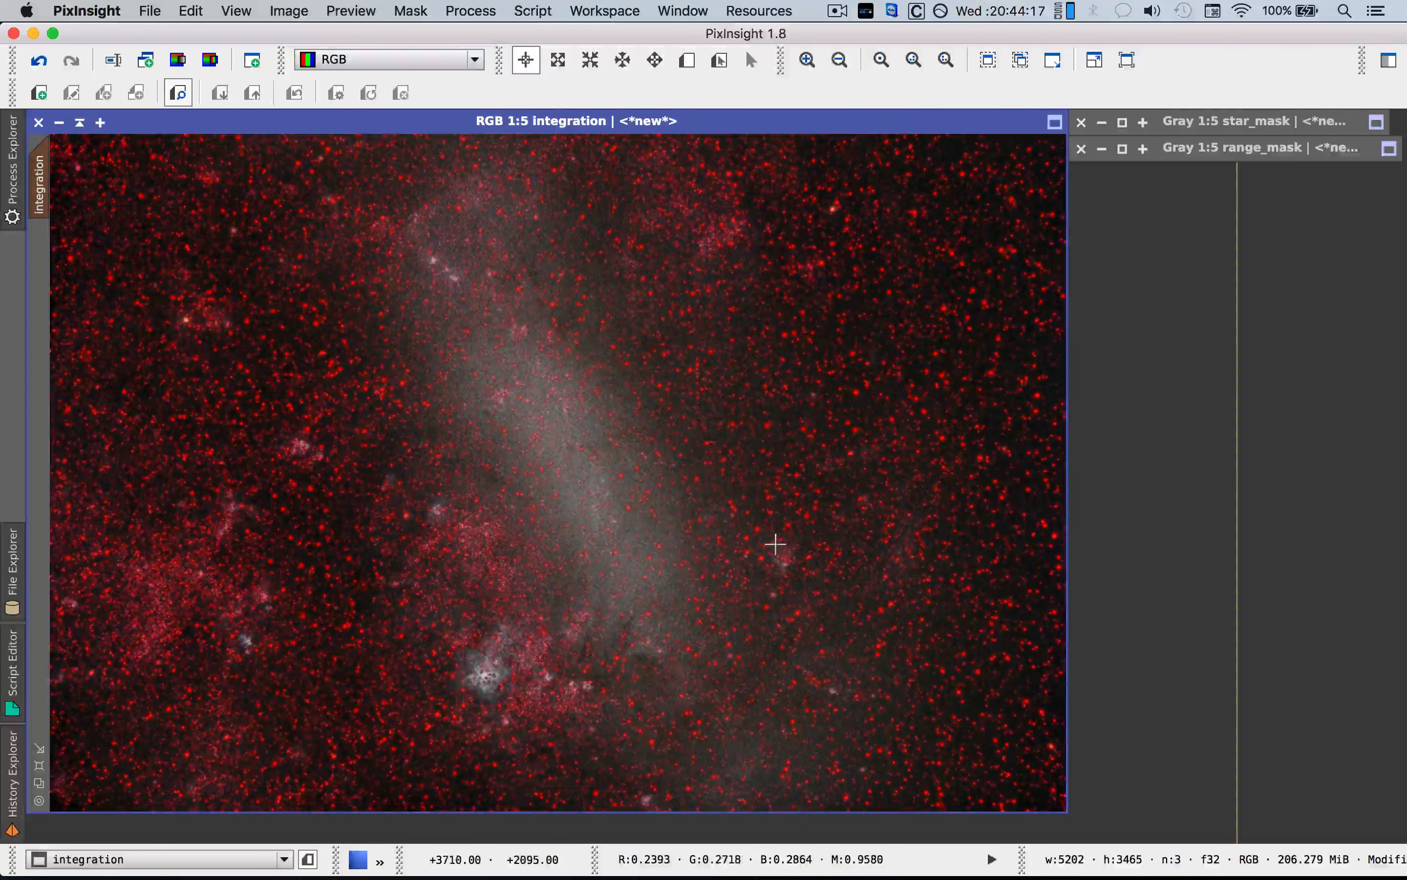
left_click(410, 10)
left_click(440, 129)
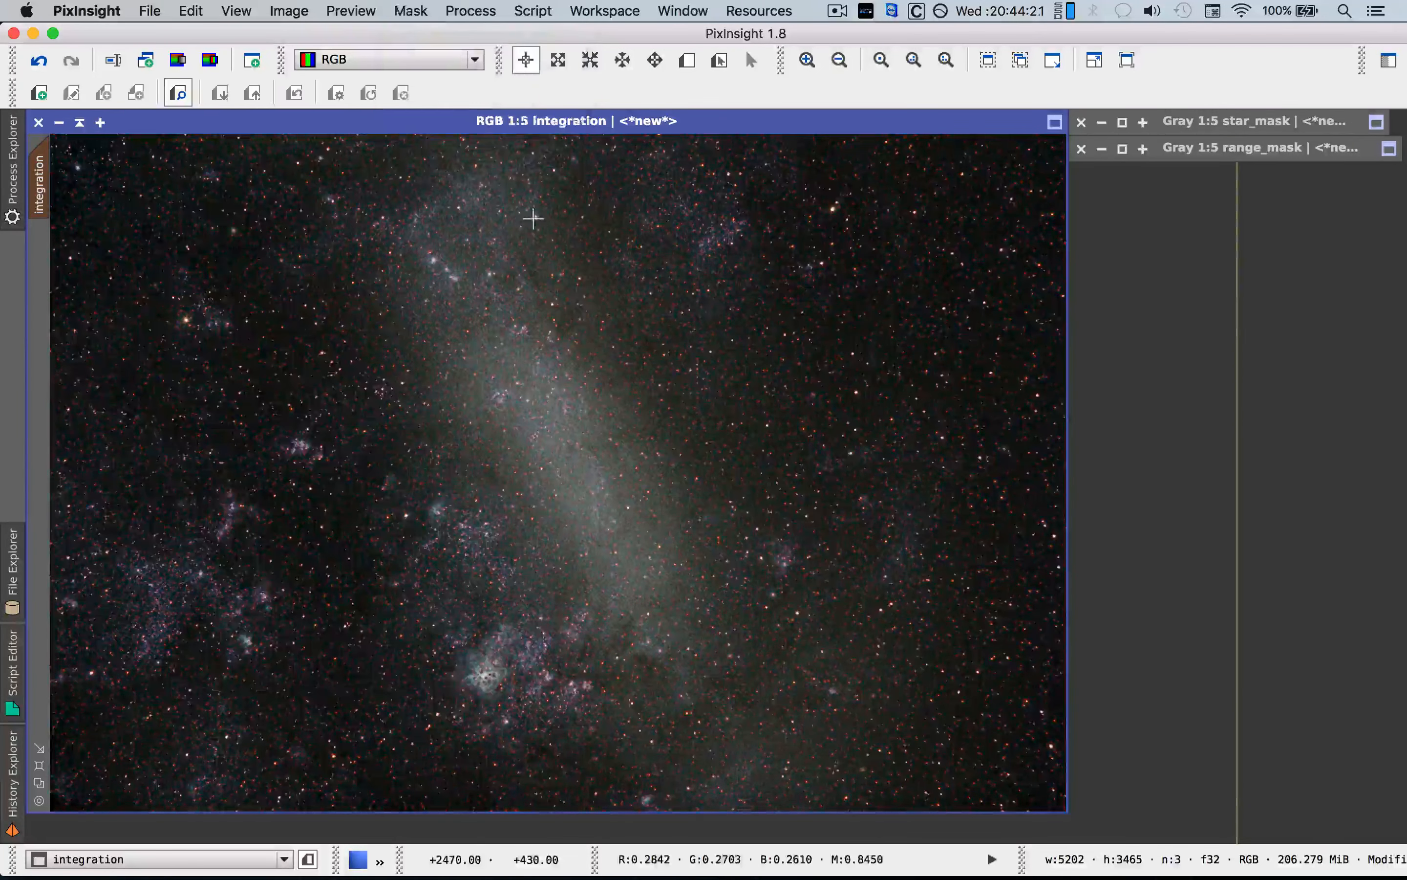
Open the CurvesTransformation process and start its real-time preview.
left_click(470, 10)
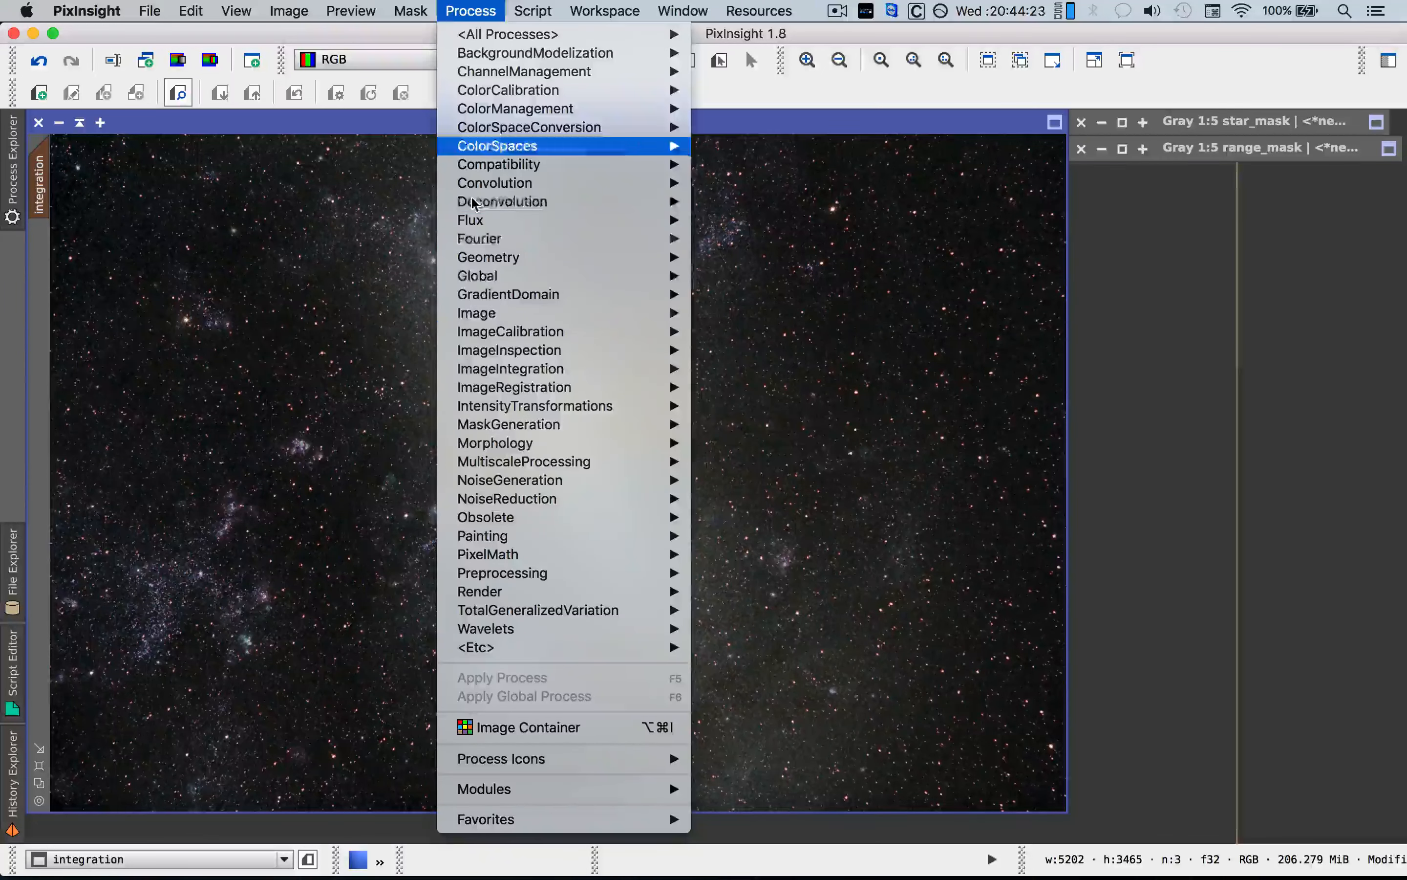
mouse_move(594, 417)
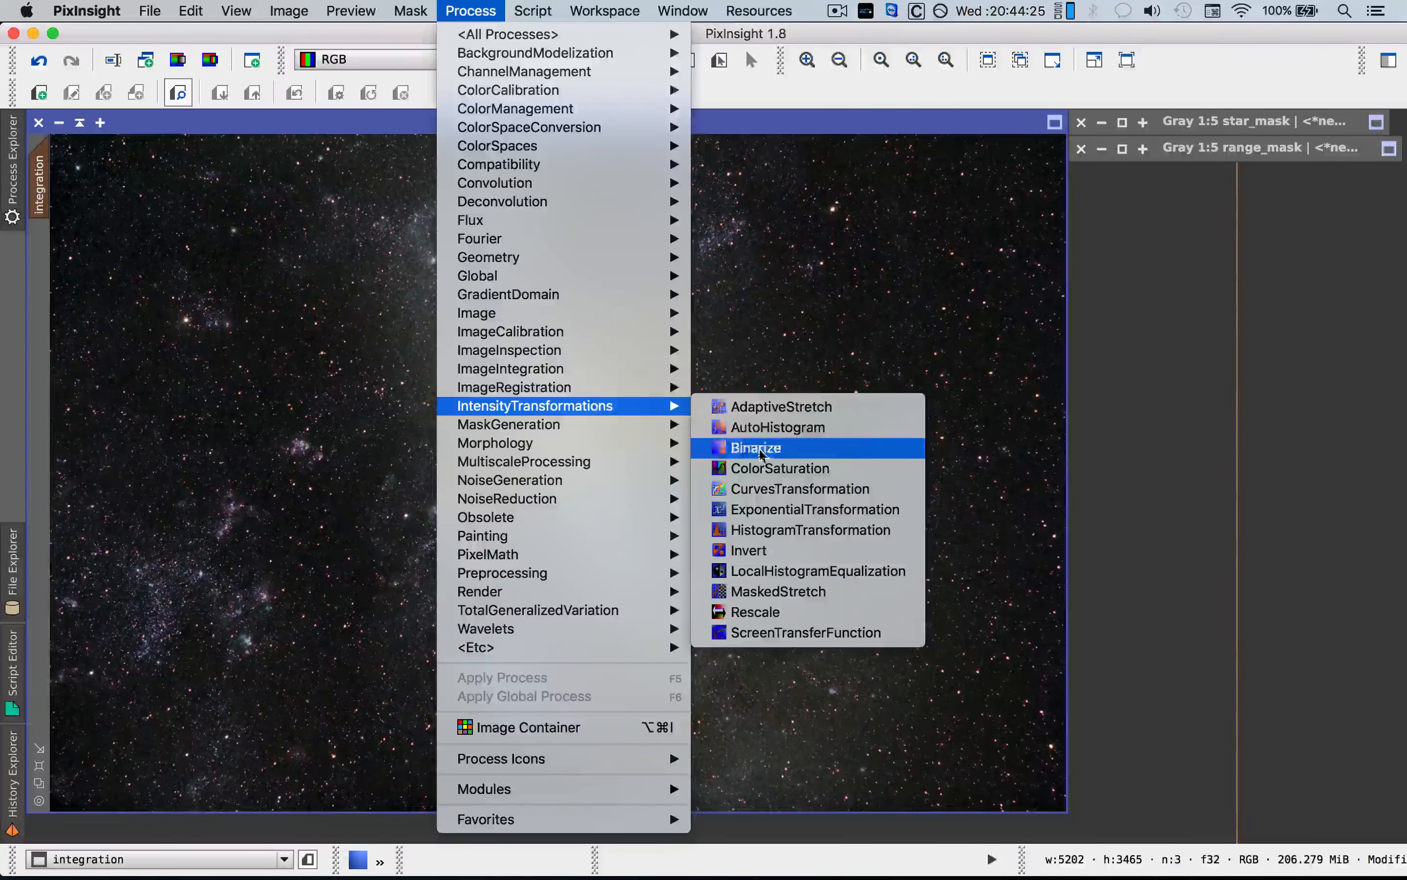
left_click(773, 493)
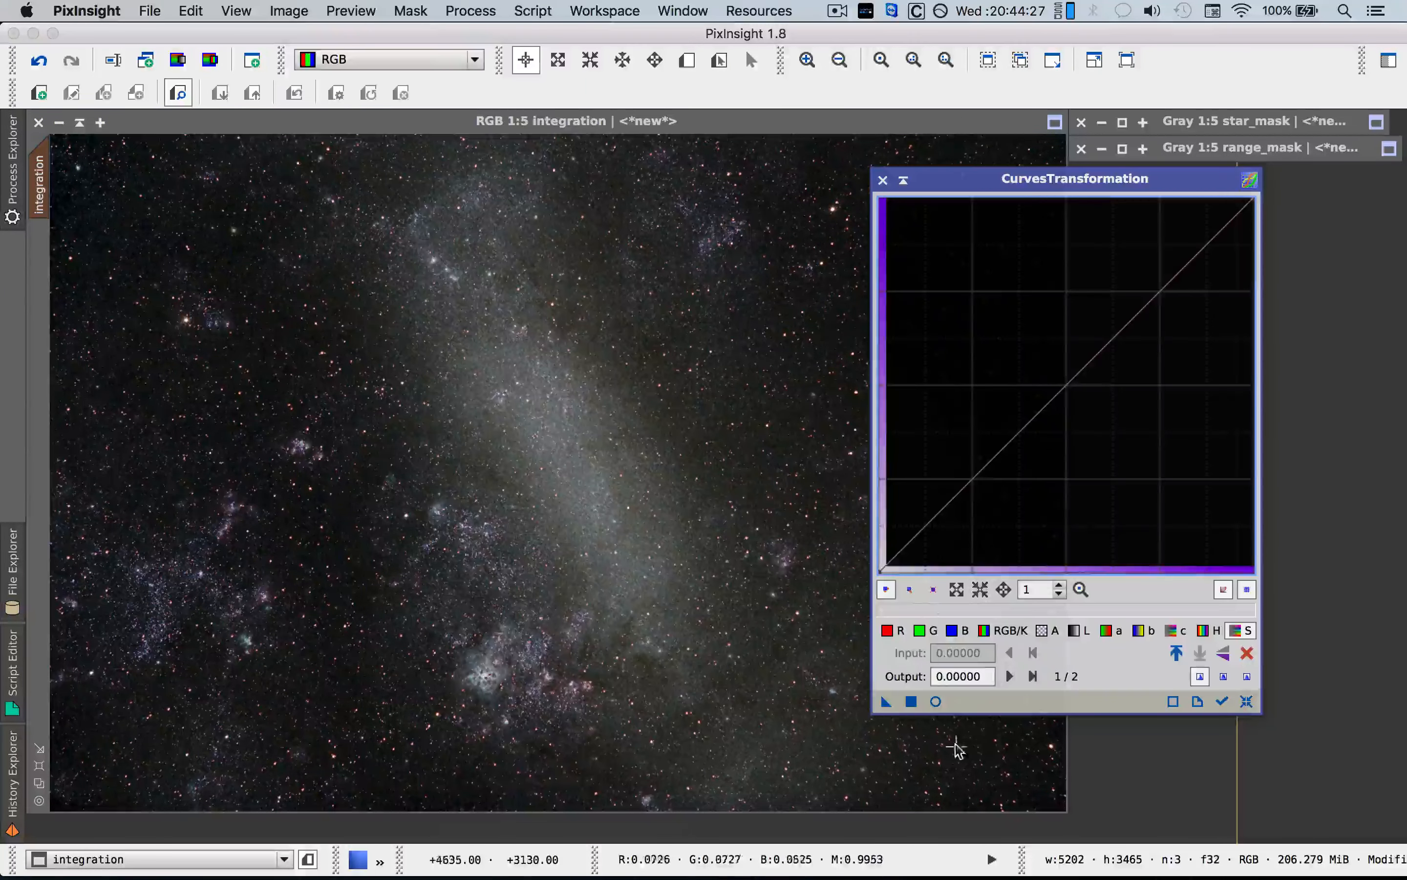
left_click(934, 700)
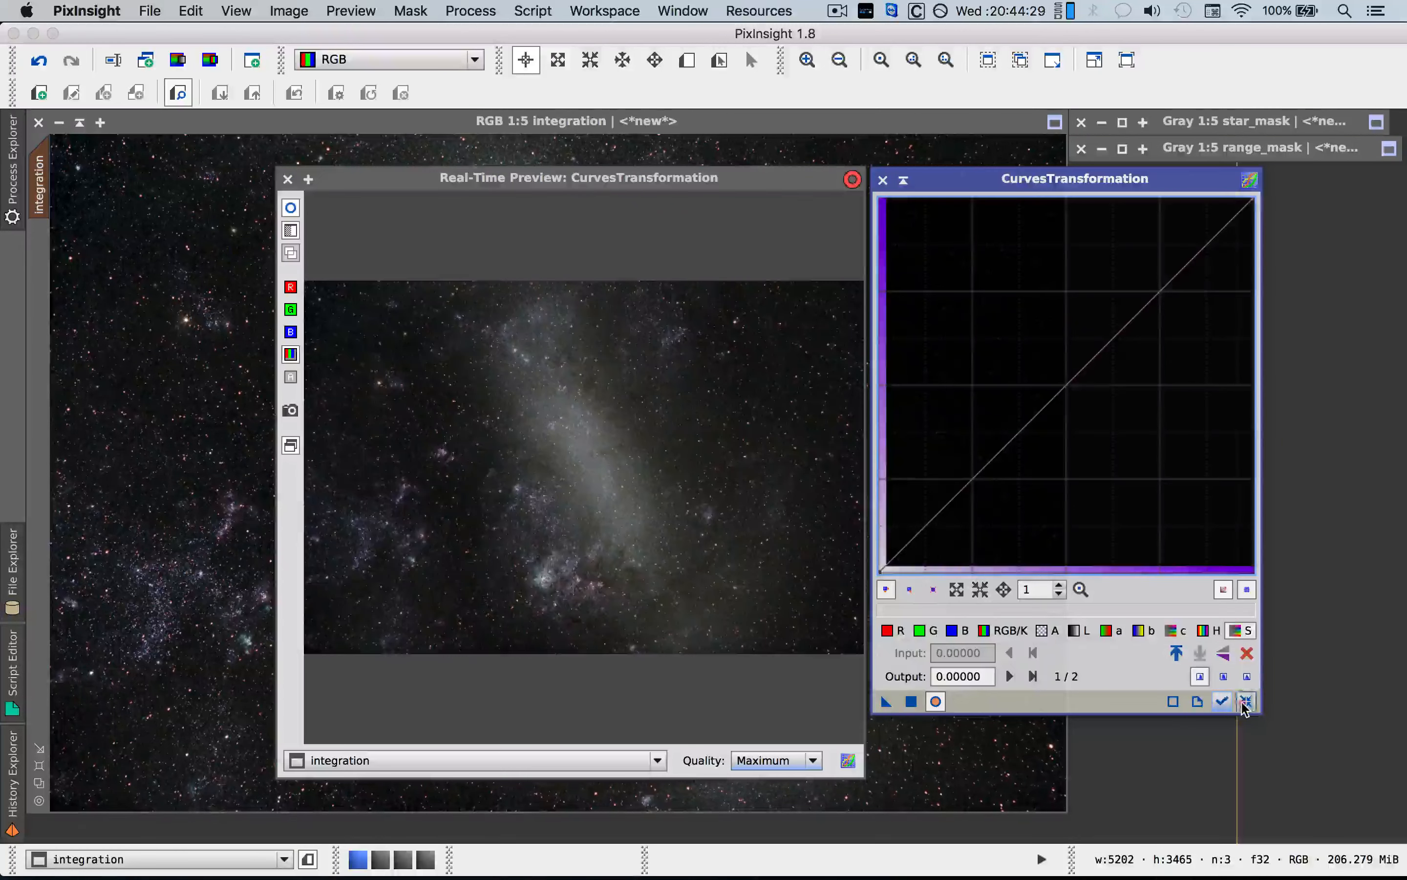
left_click_drag(1147, 305, 1147, 197)
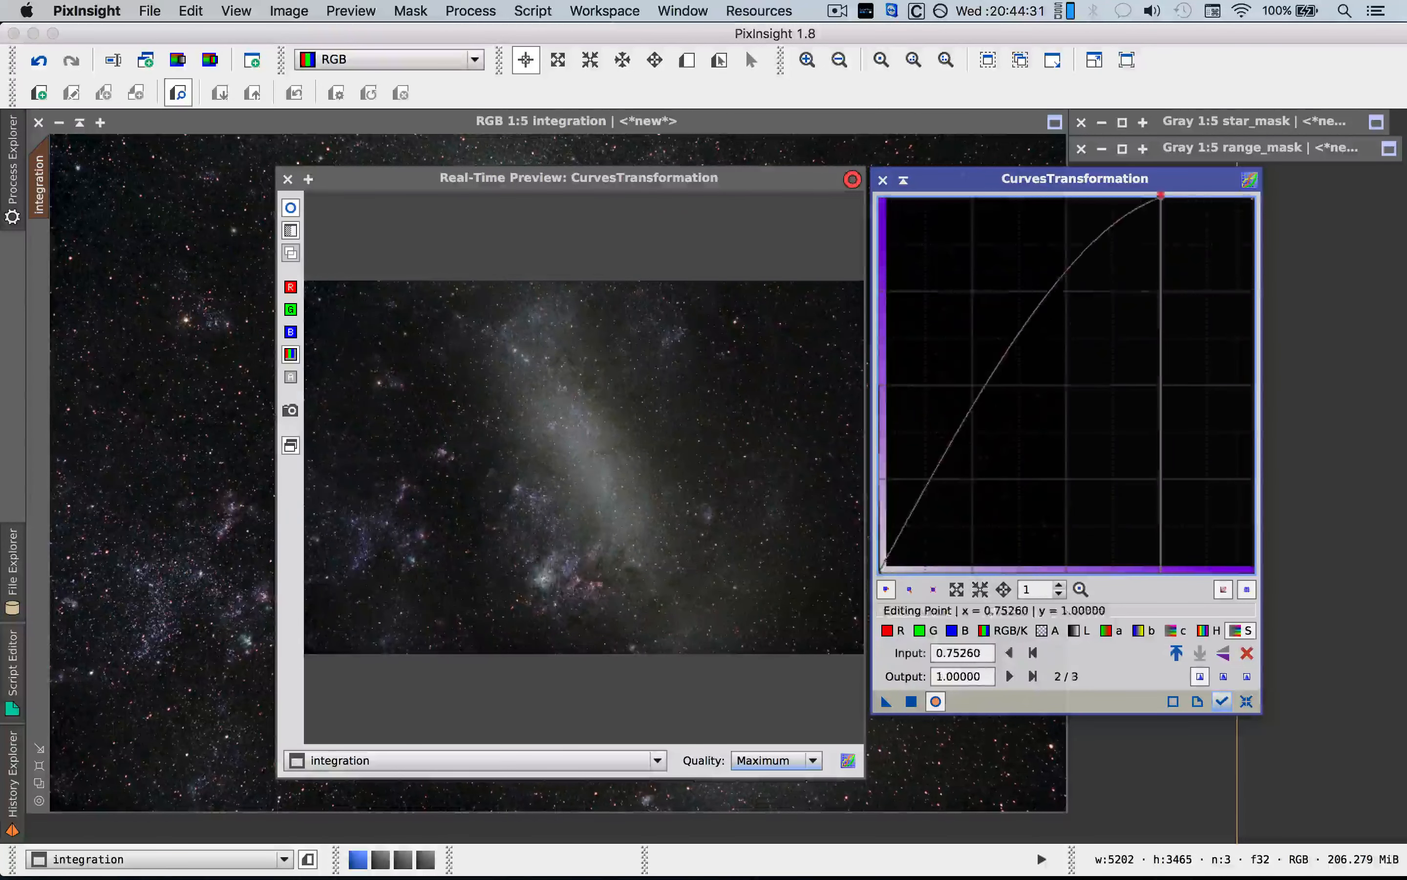
left_click(966, 388)
left_click_drag(966, 388, 964, 226)
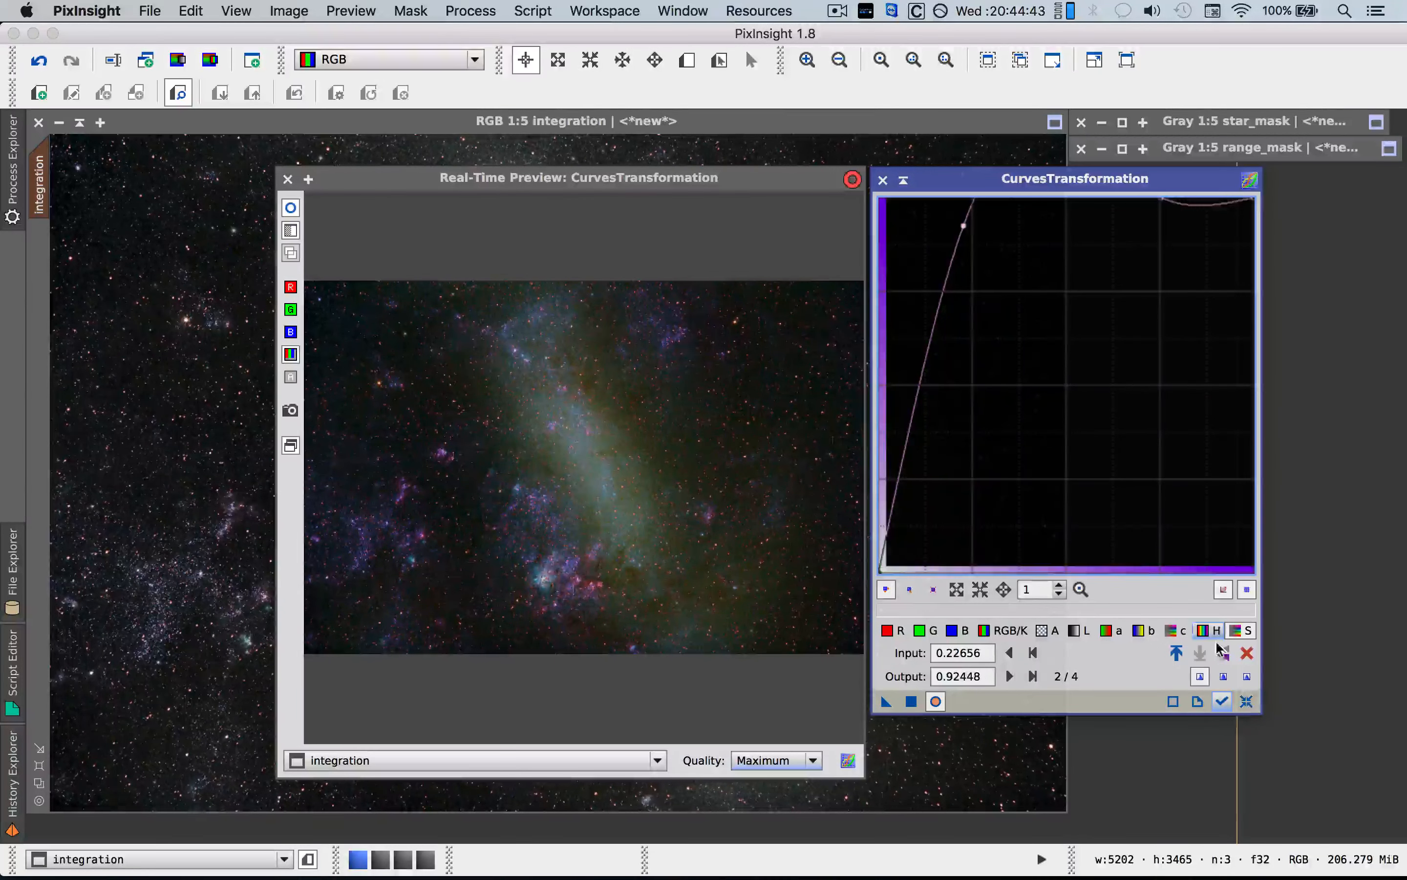
left_click(1246, 702)
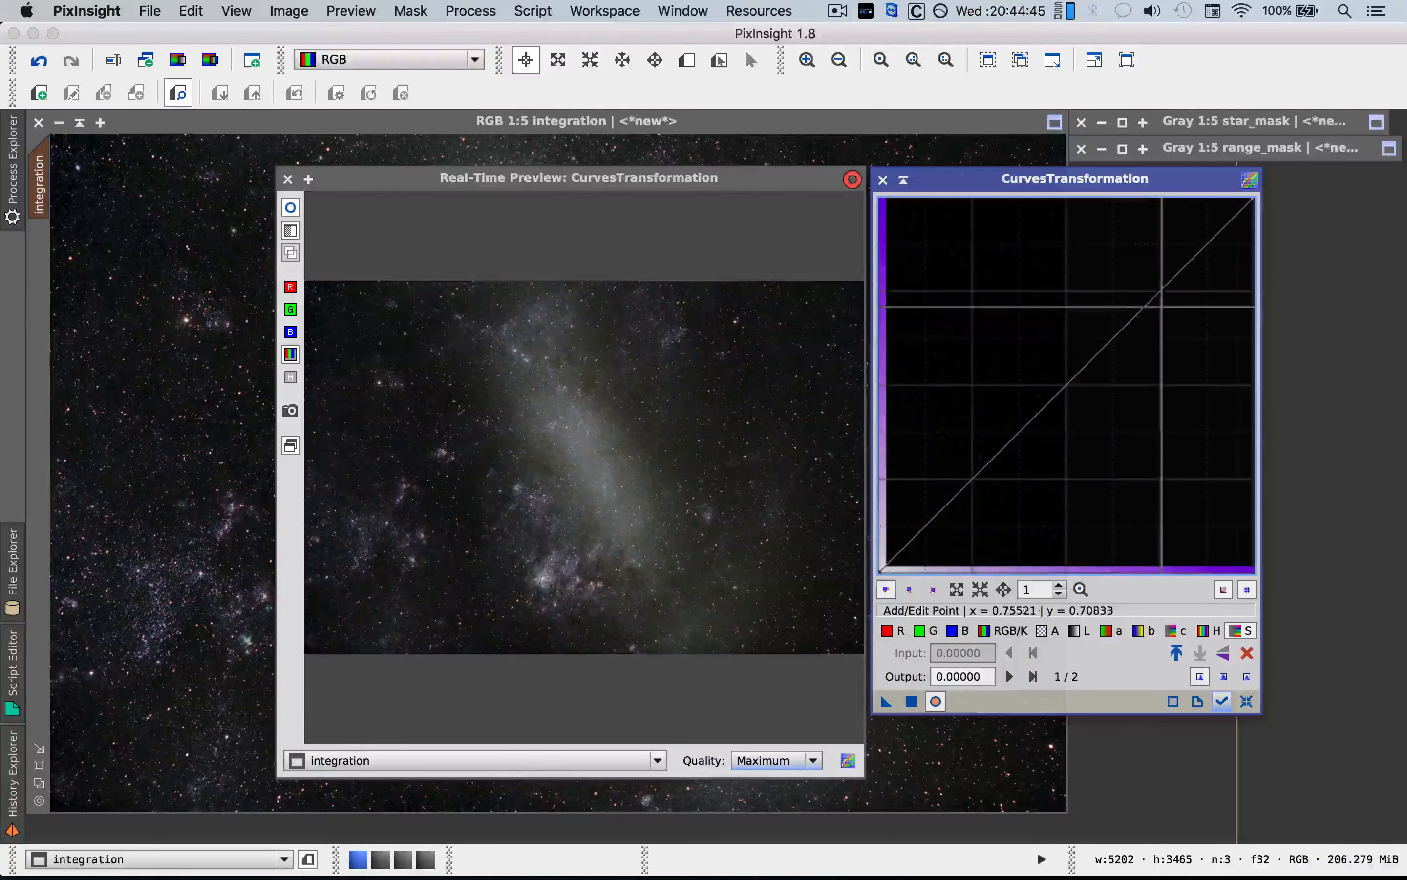
Raise the saturation curve with points at about input 0.75, output 0.91 and input 0.25, output 0.50.
left_click_drag(1163, 285, 1160, 230)
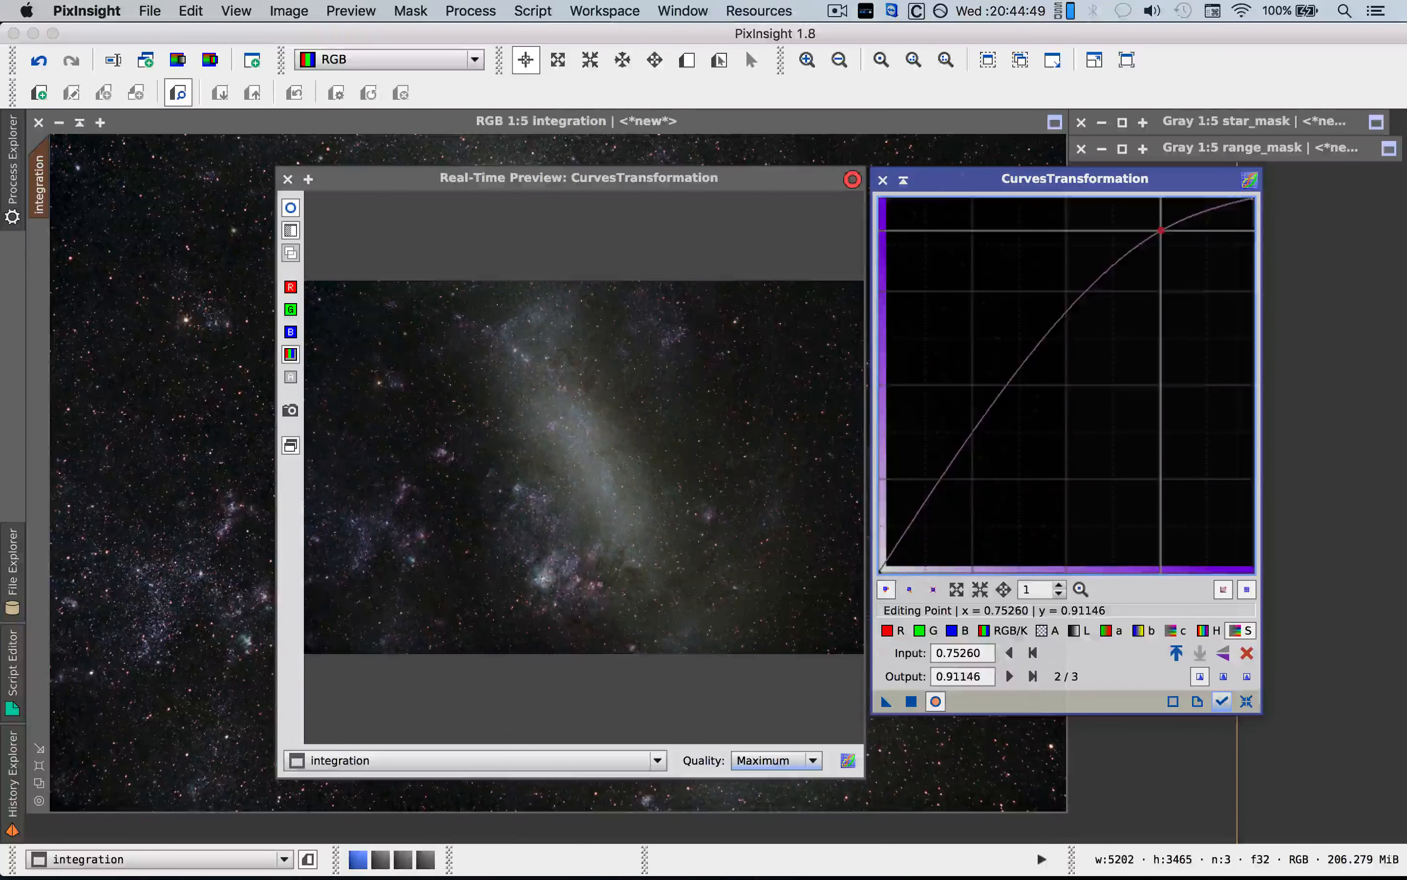
left_click(975, 417)
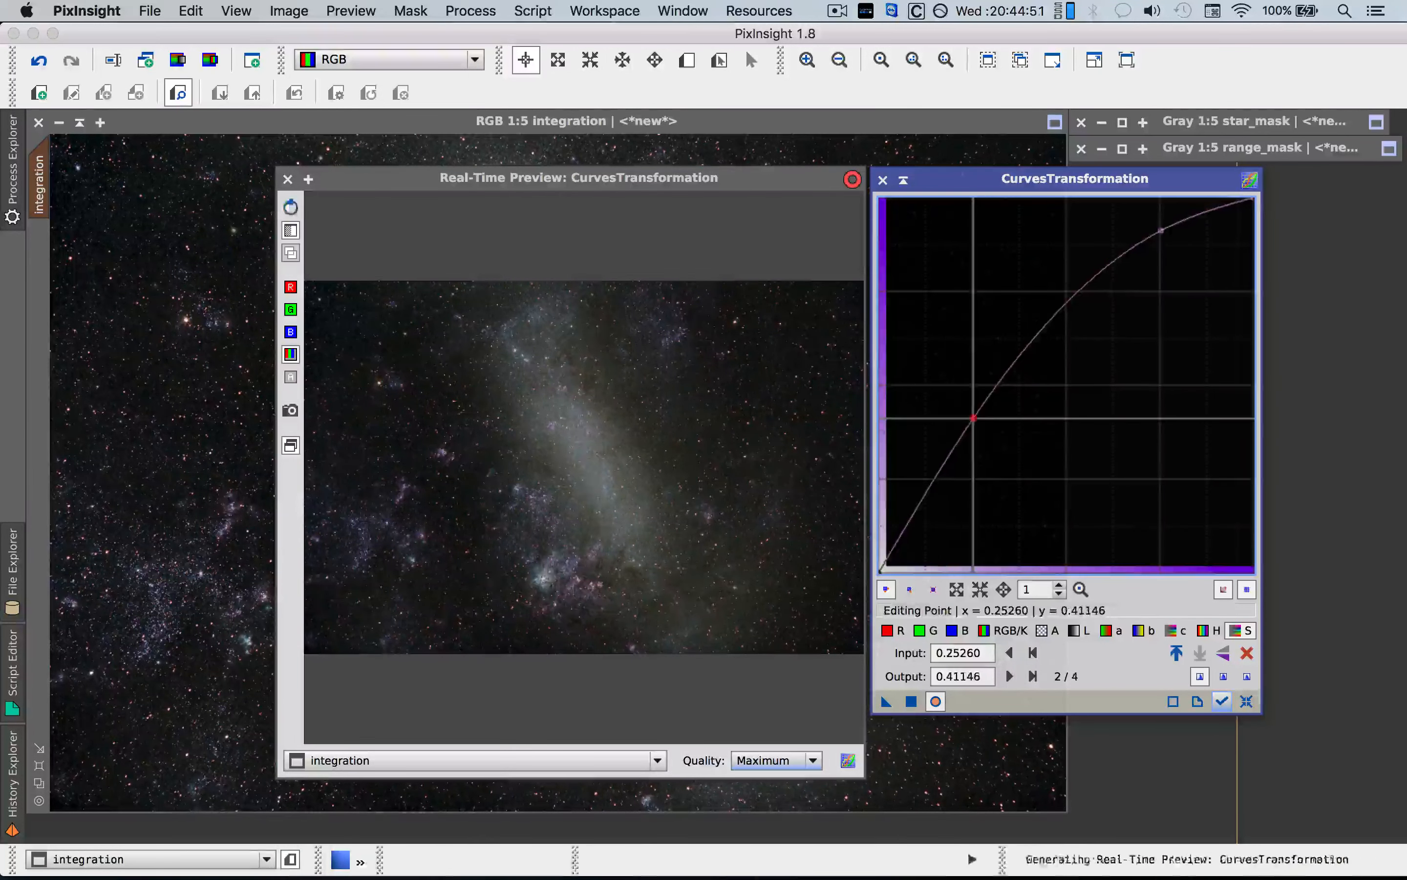
left_click_drag(975, 418, 972, 386)
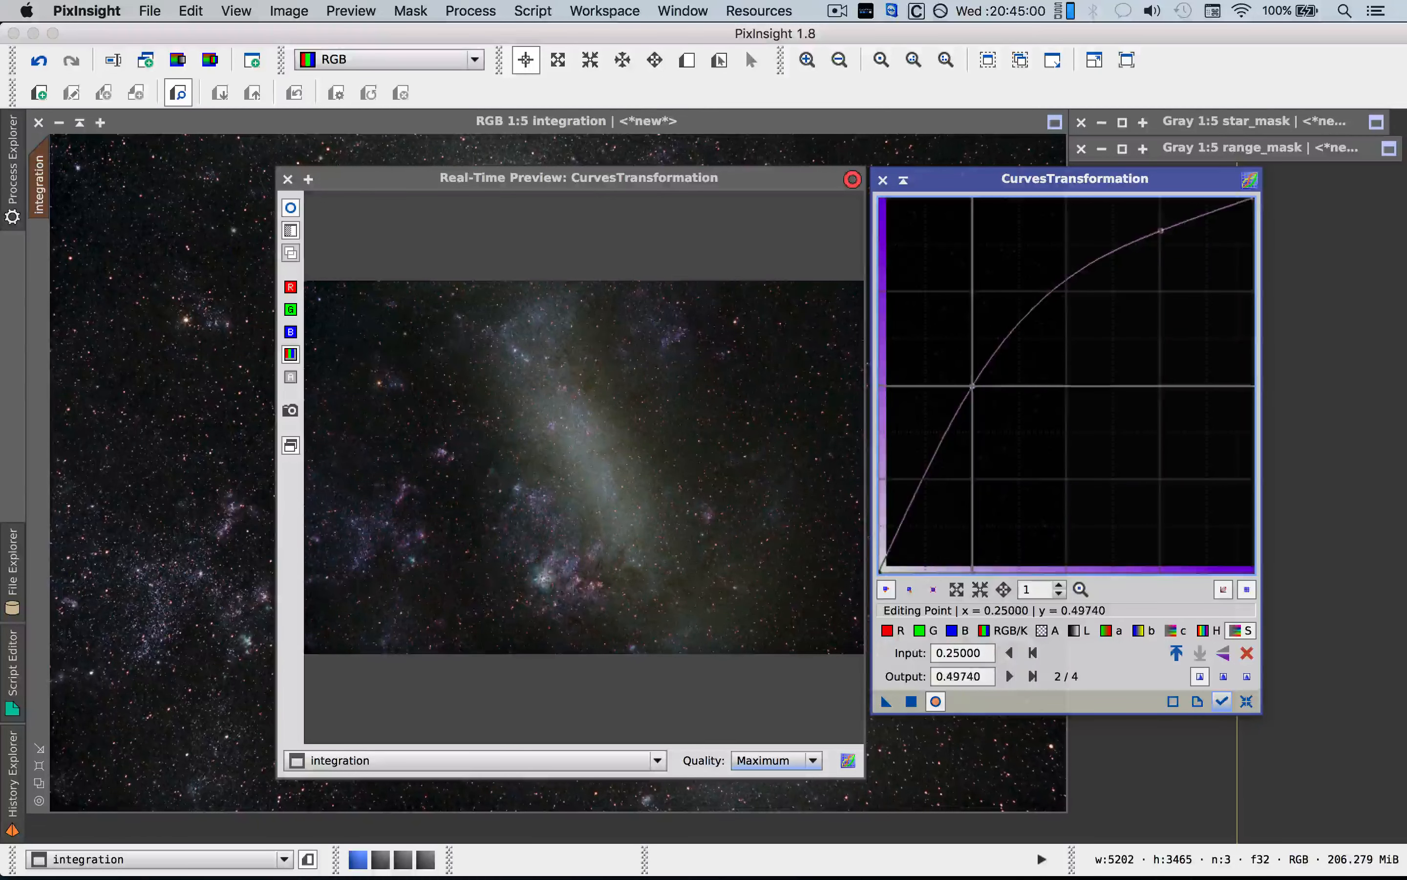
Add RGB/K curve points at about input 0.75, output 0.76 and input 0.247, output 0.253.
left_click(1012, 631)
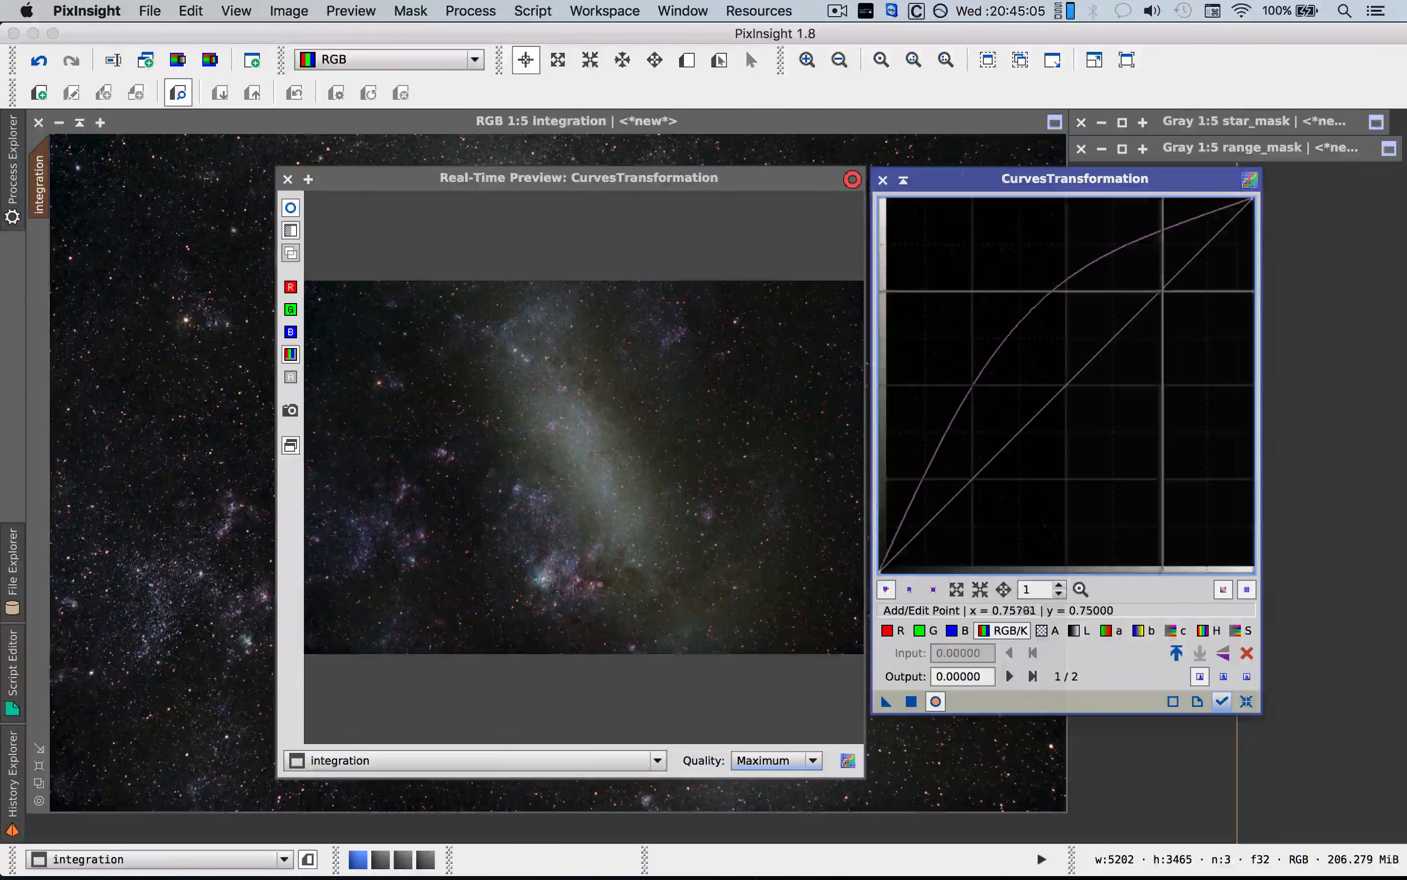
left_click(1160, 290)
left_click_drag(1160, 290, 1160, 285)
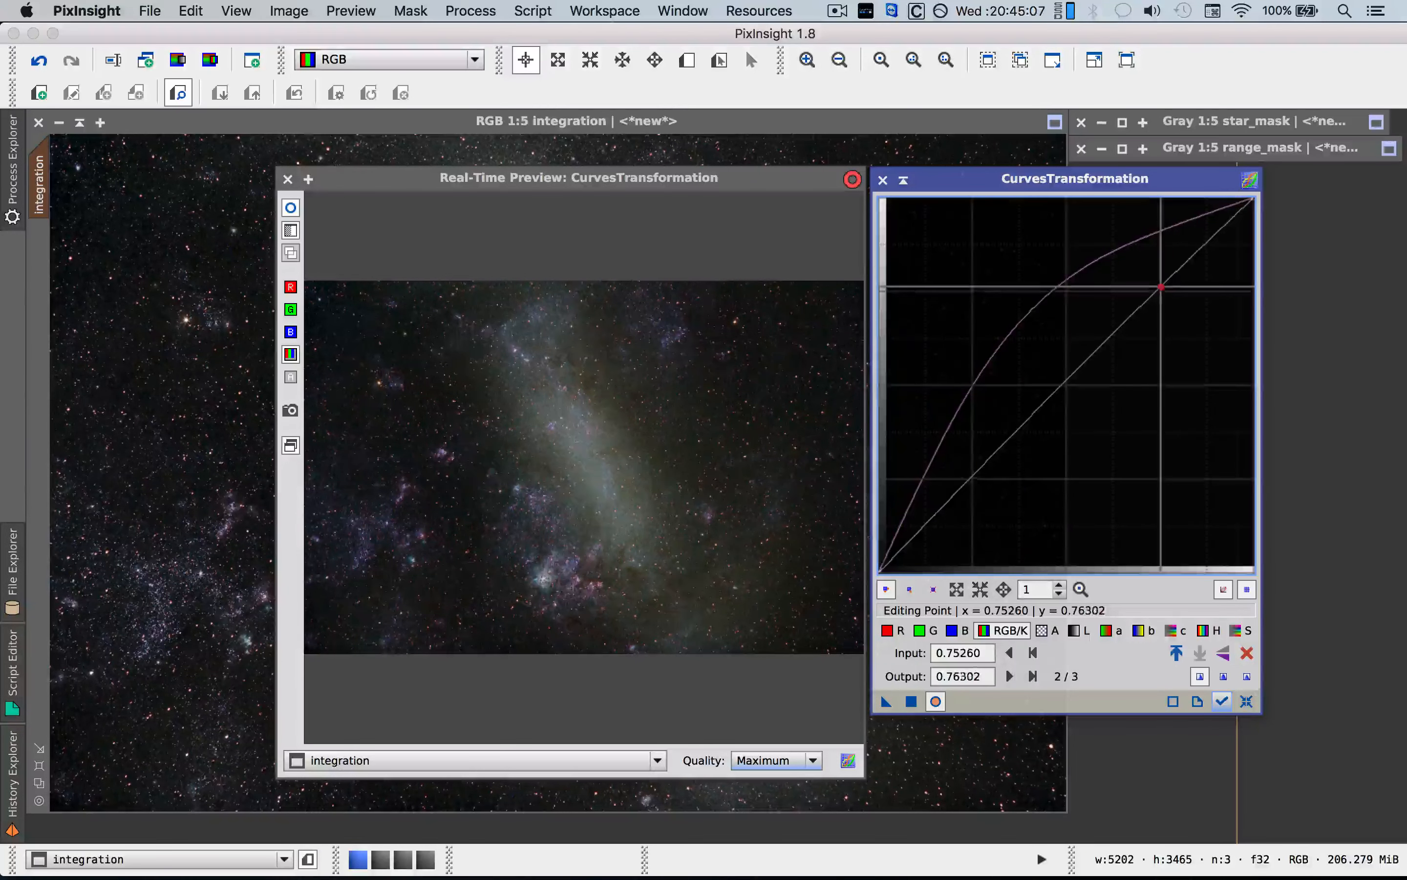
left_click_drag(971, 479, 971, 479)
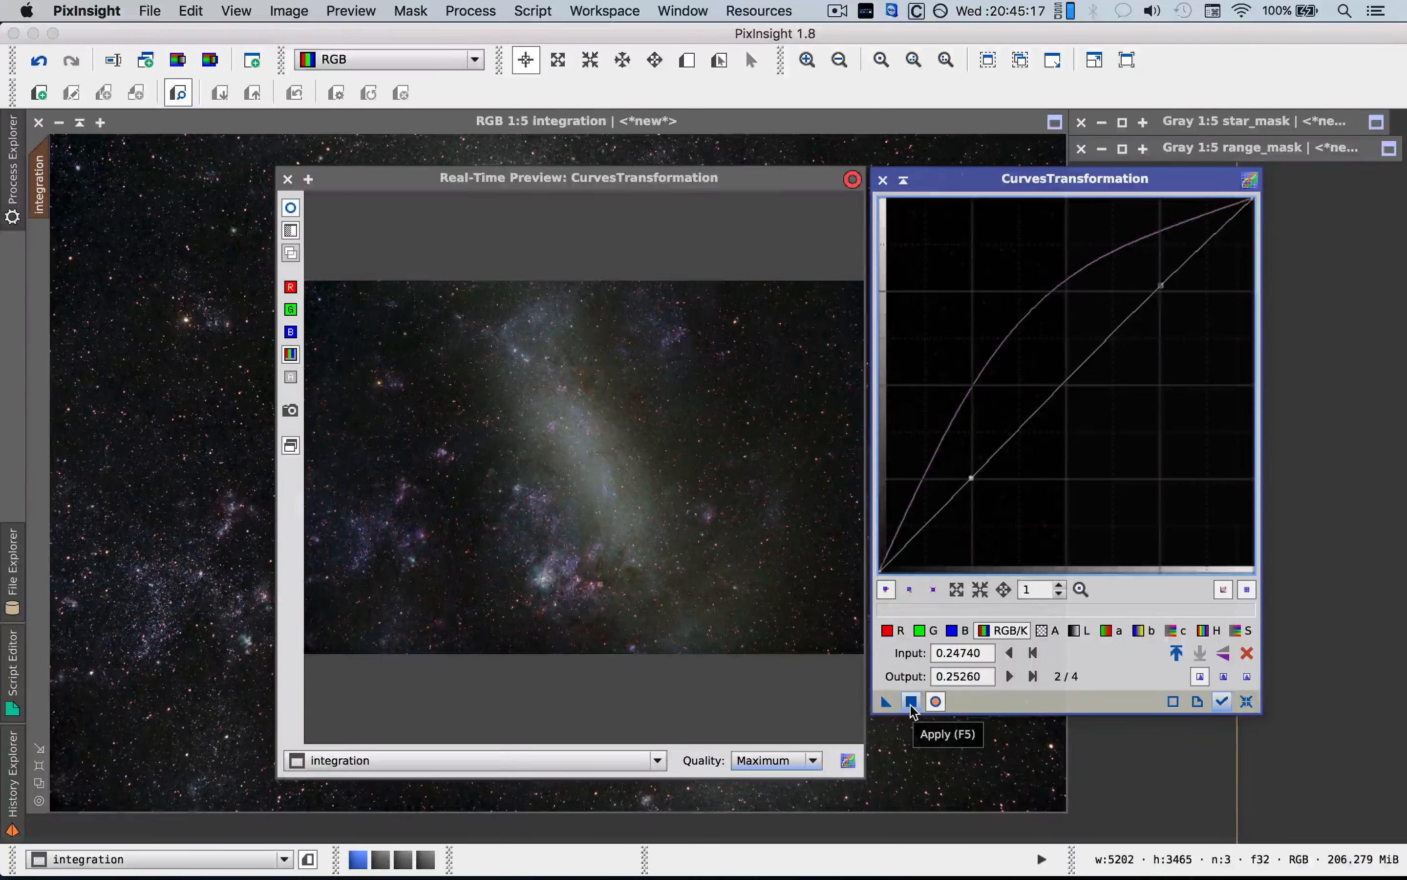
Apply CurvesTransformation to the masked integration image, close the process console and reset the curves.
left_click(911, 703)
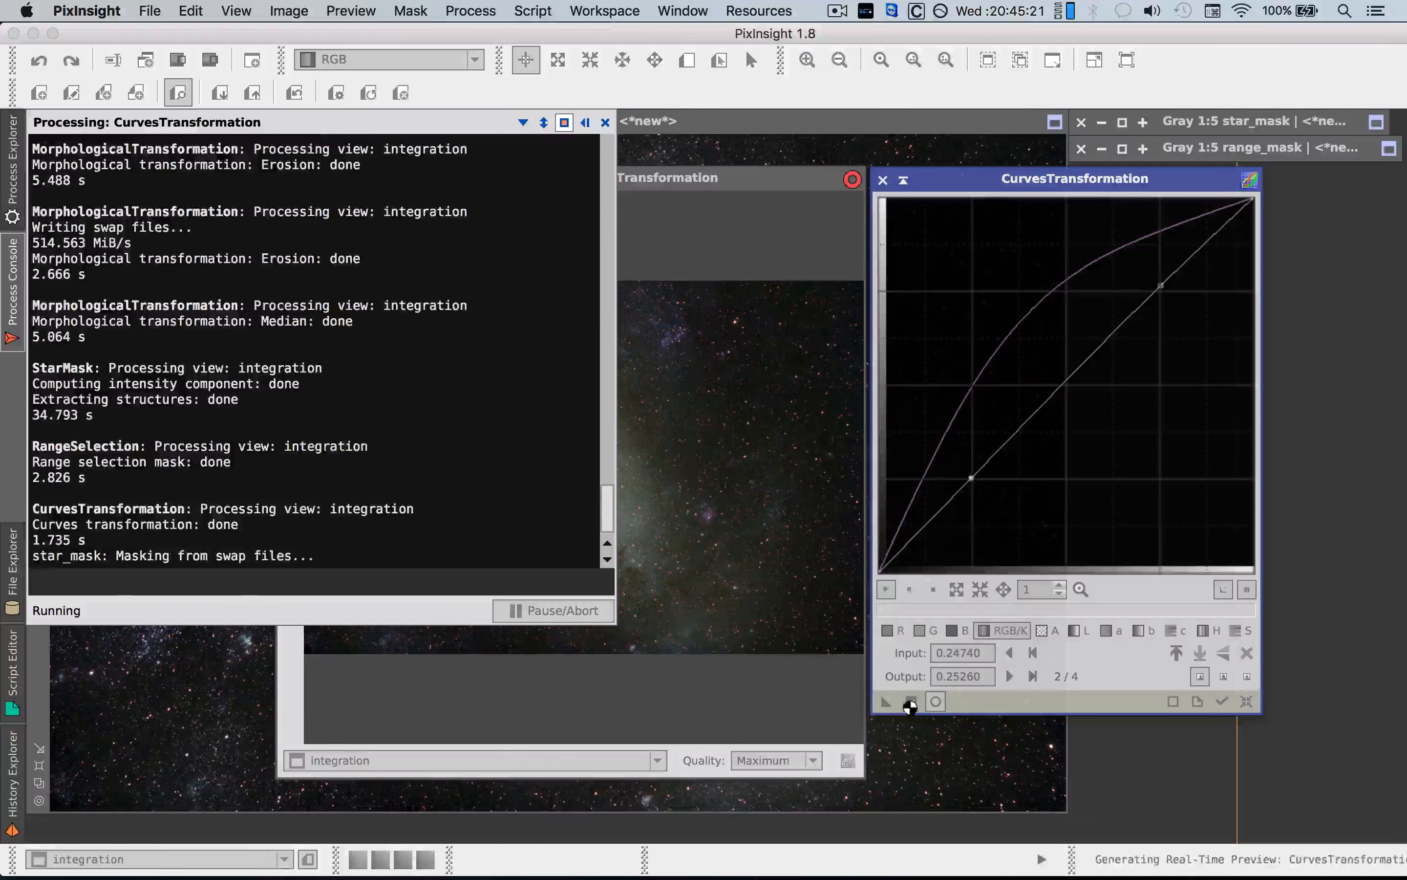
left_click(605, 123)
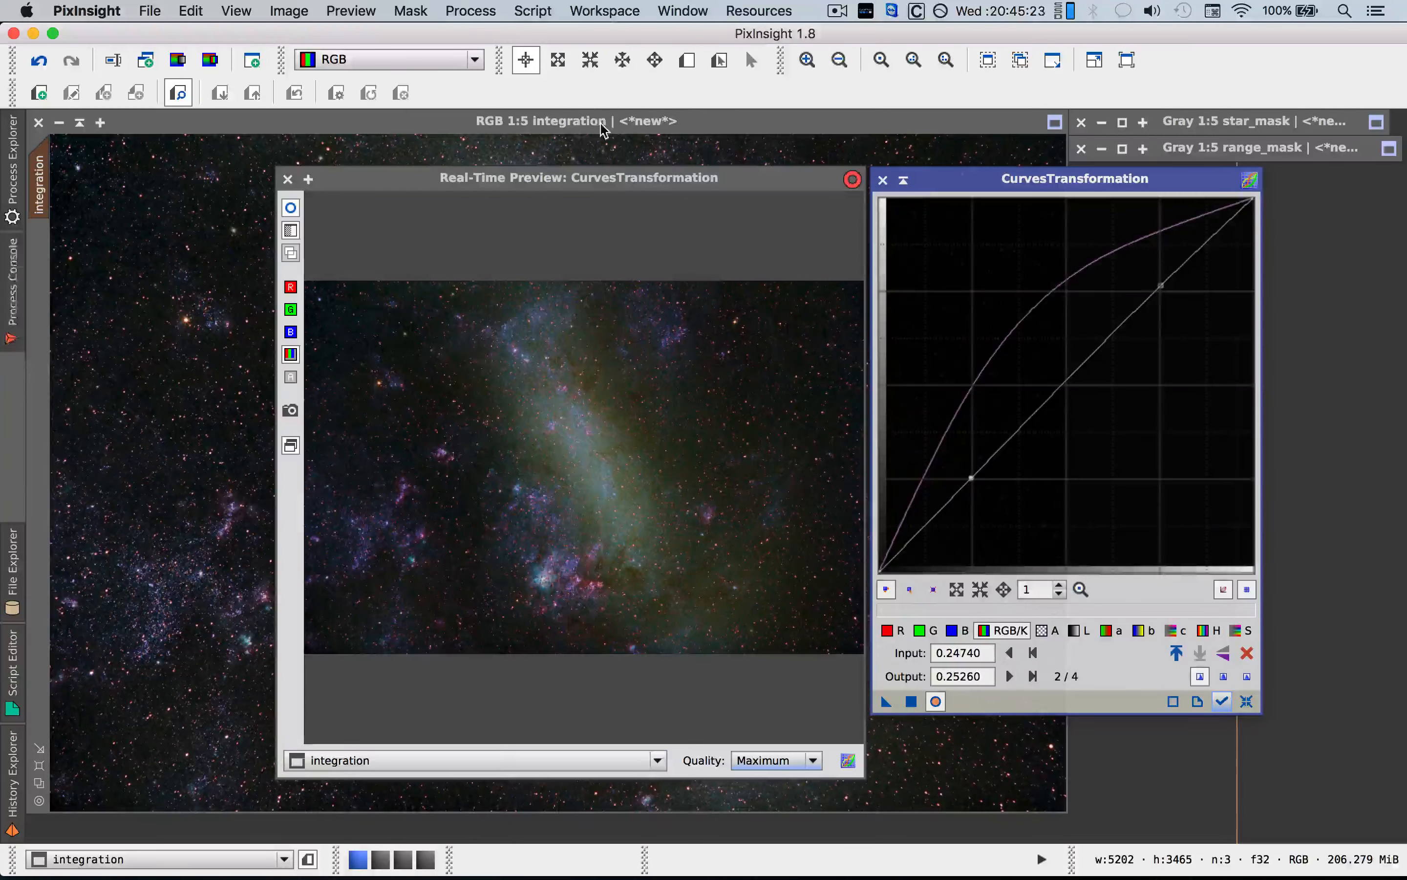
left_click(1246, 701)
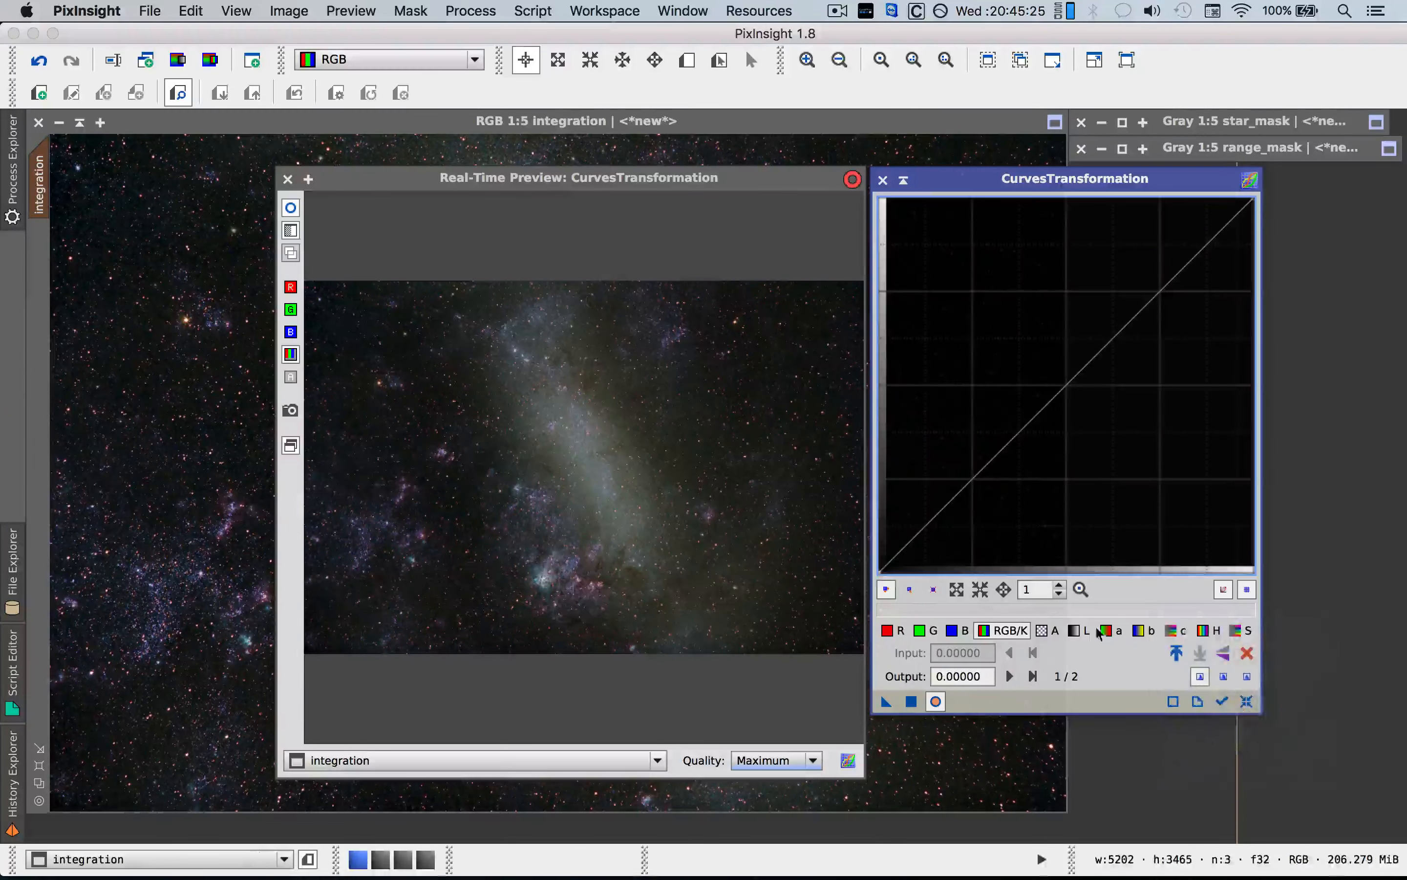
Raise the saturation curve with points at about input 0.75, output 0.84 and input 0.25, output 0.34.
left_click_drag(561, 190, 480, 177)
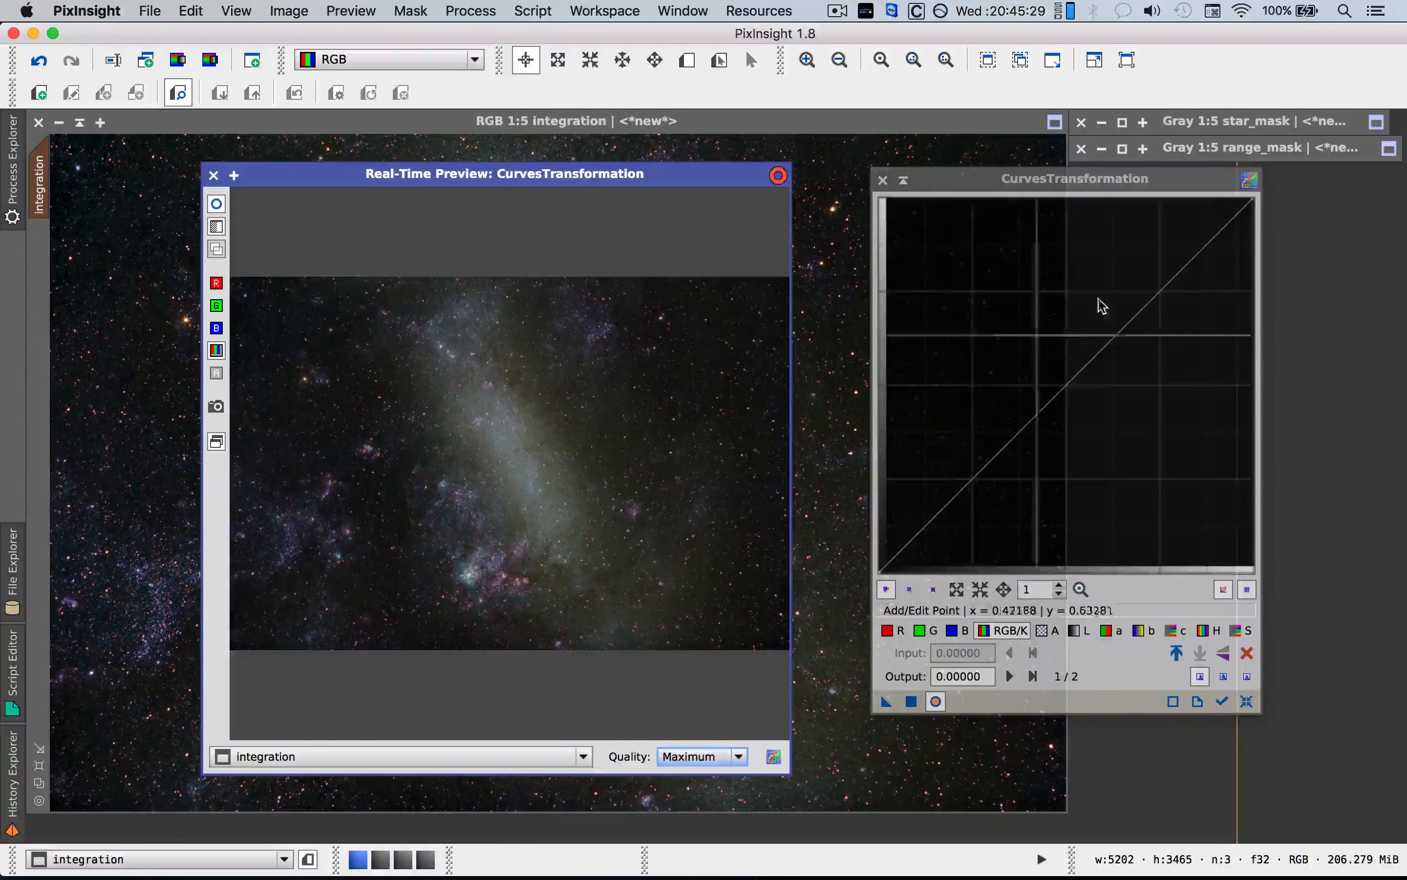
left_click(1240, 630)
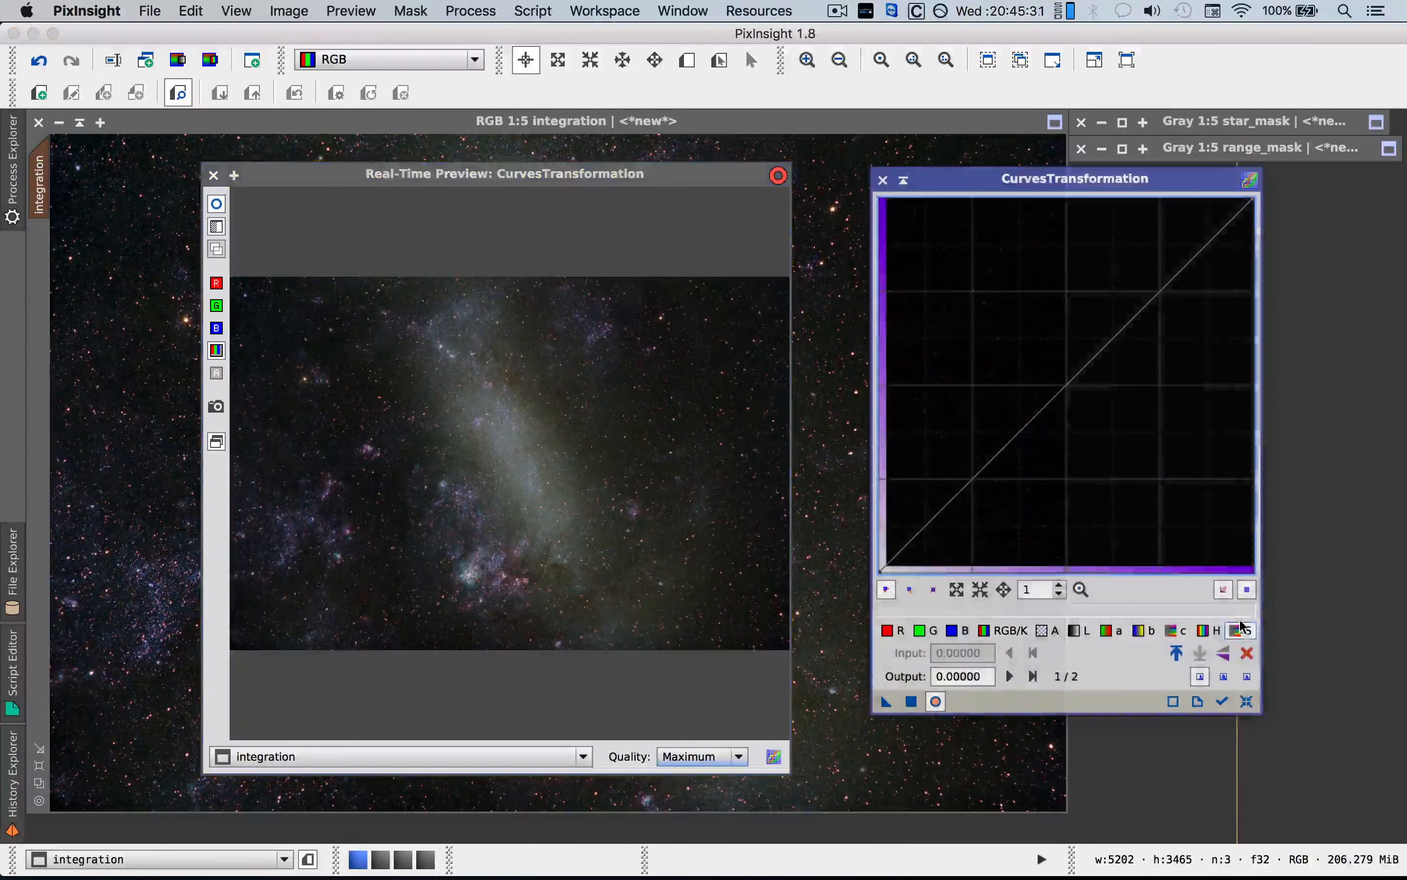
left_click_drag(1162, 287, 1159, 258)
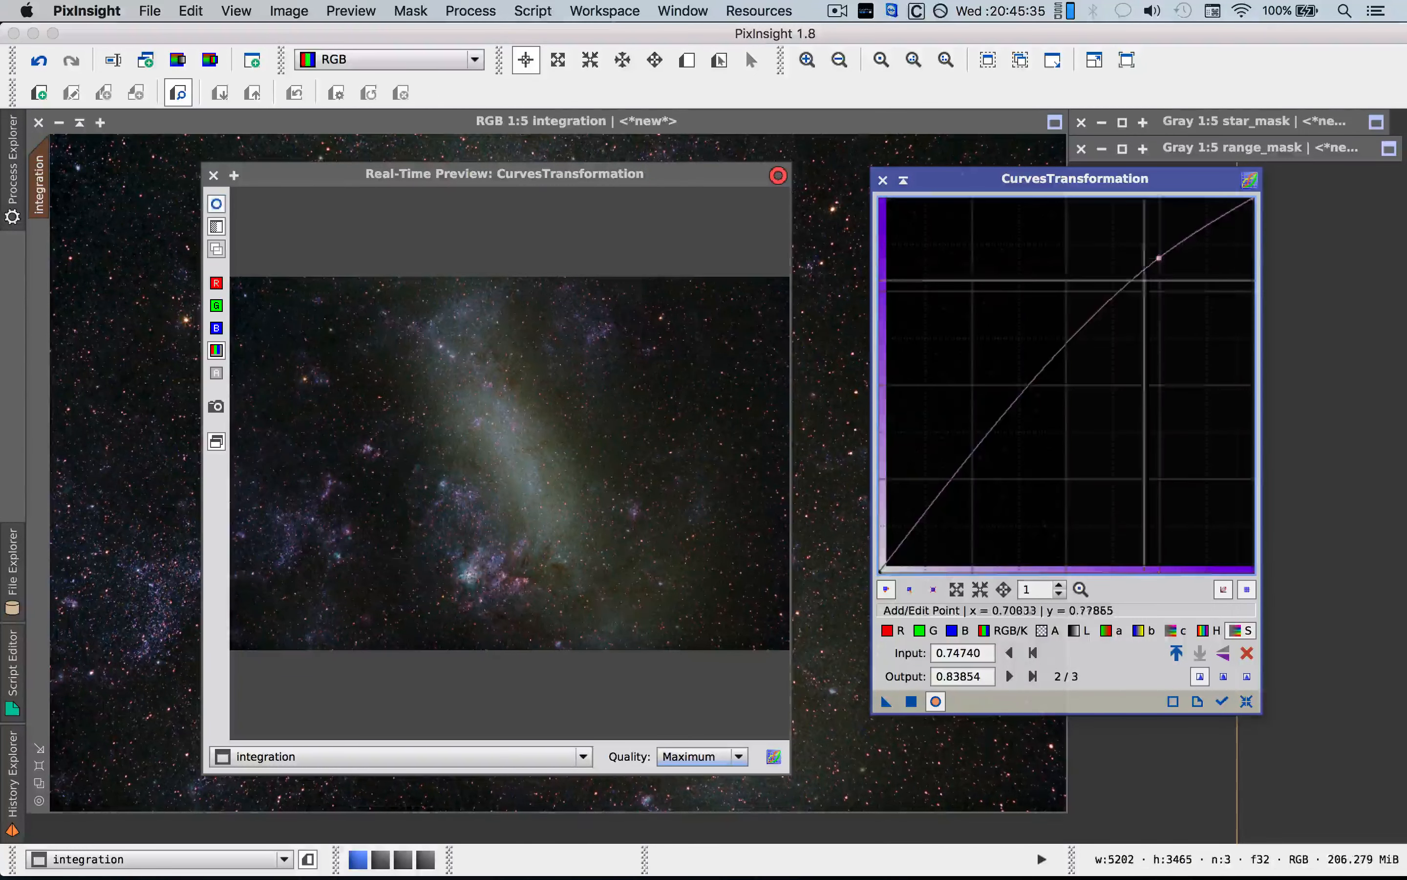
left_click_drag(970, 446, 971, 445)
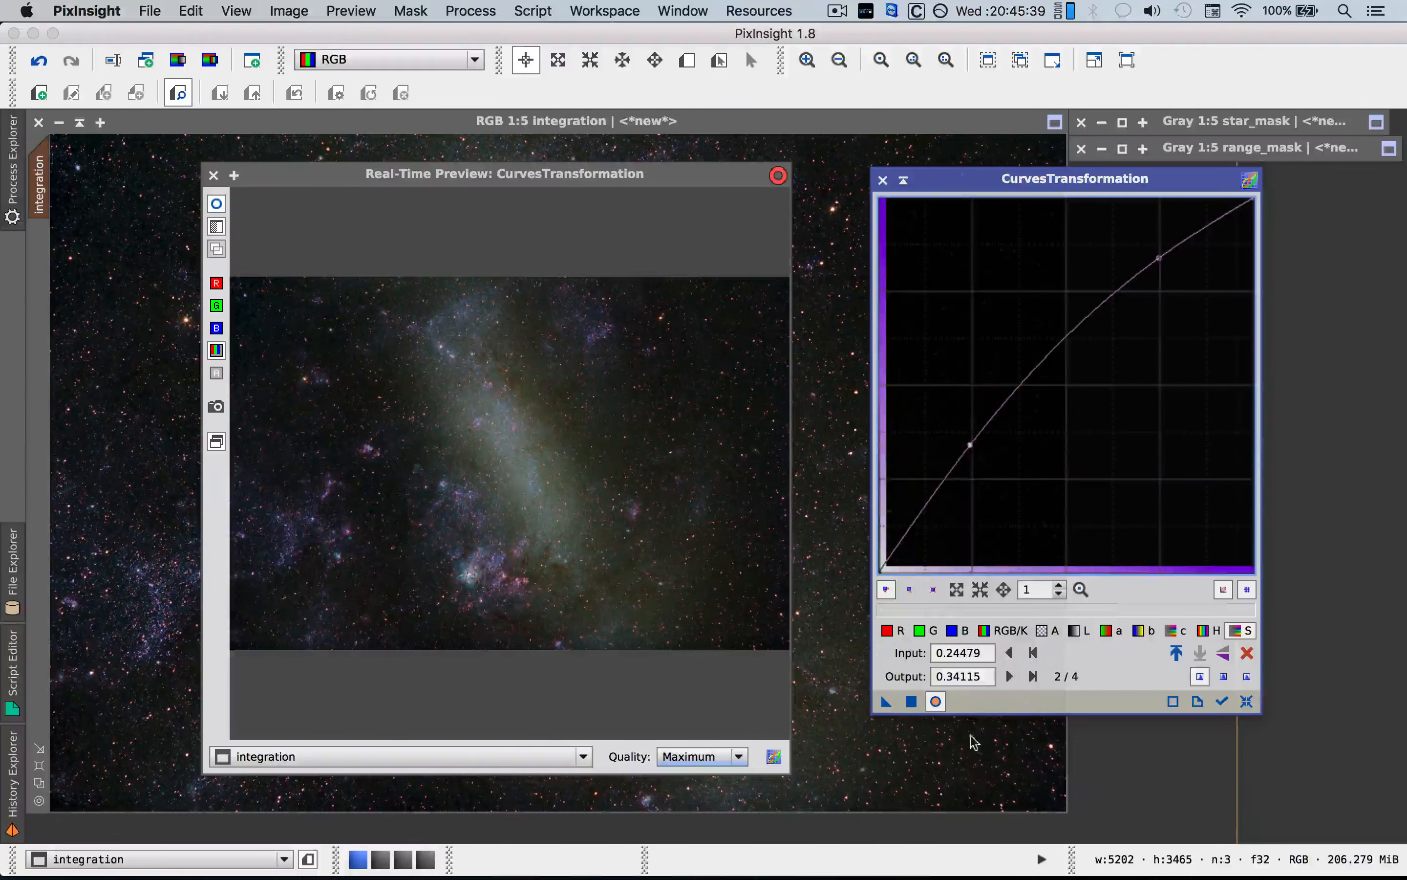
left_click_drag(969, 445, 972, 444)
Apply the saturation curve to the integration image, close the console and real-time preview, and reset the curves.
left_click(918, 701)
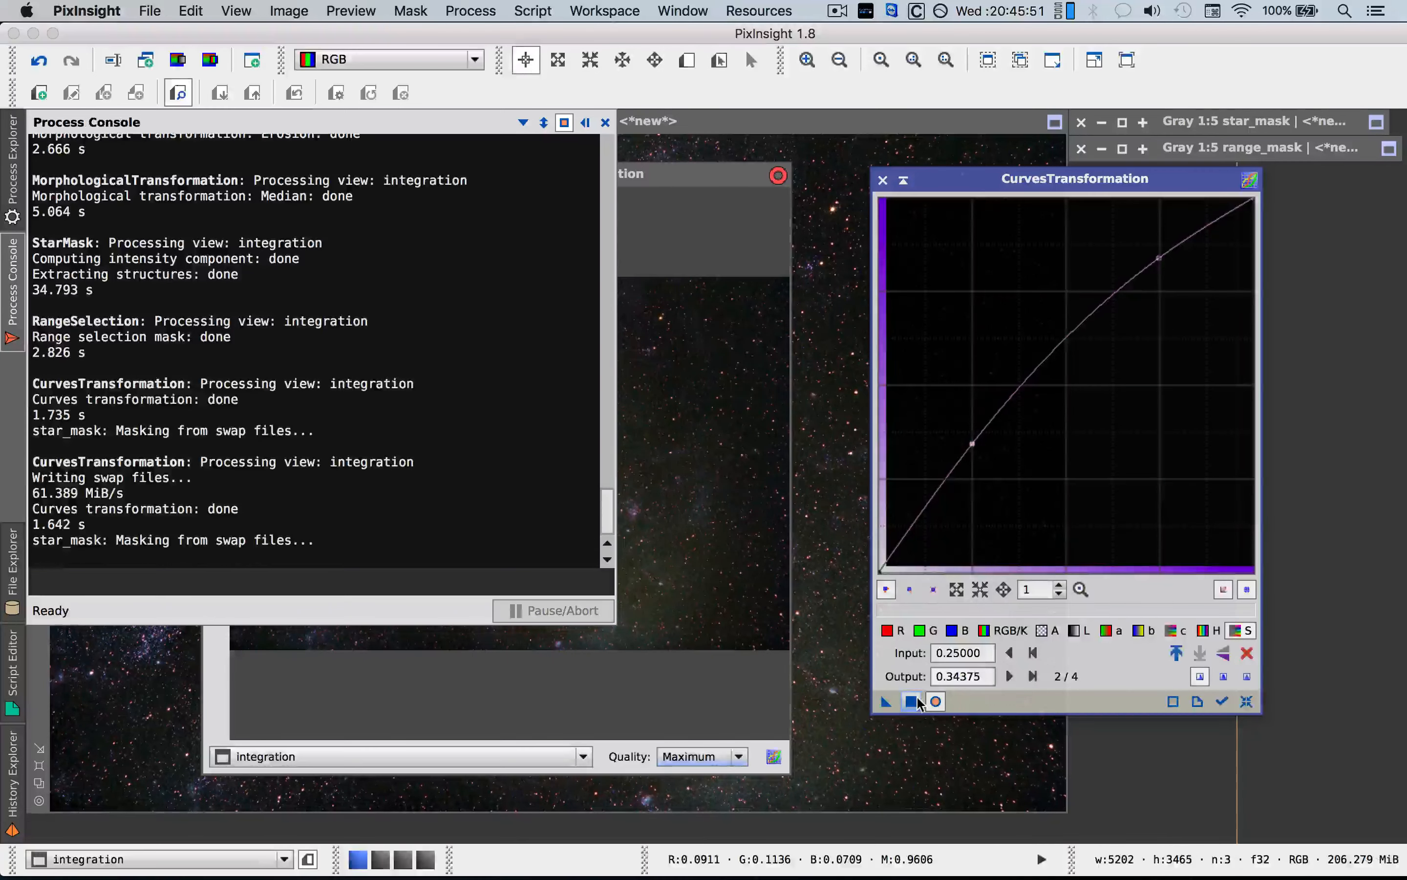
left_click(591, 123)
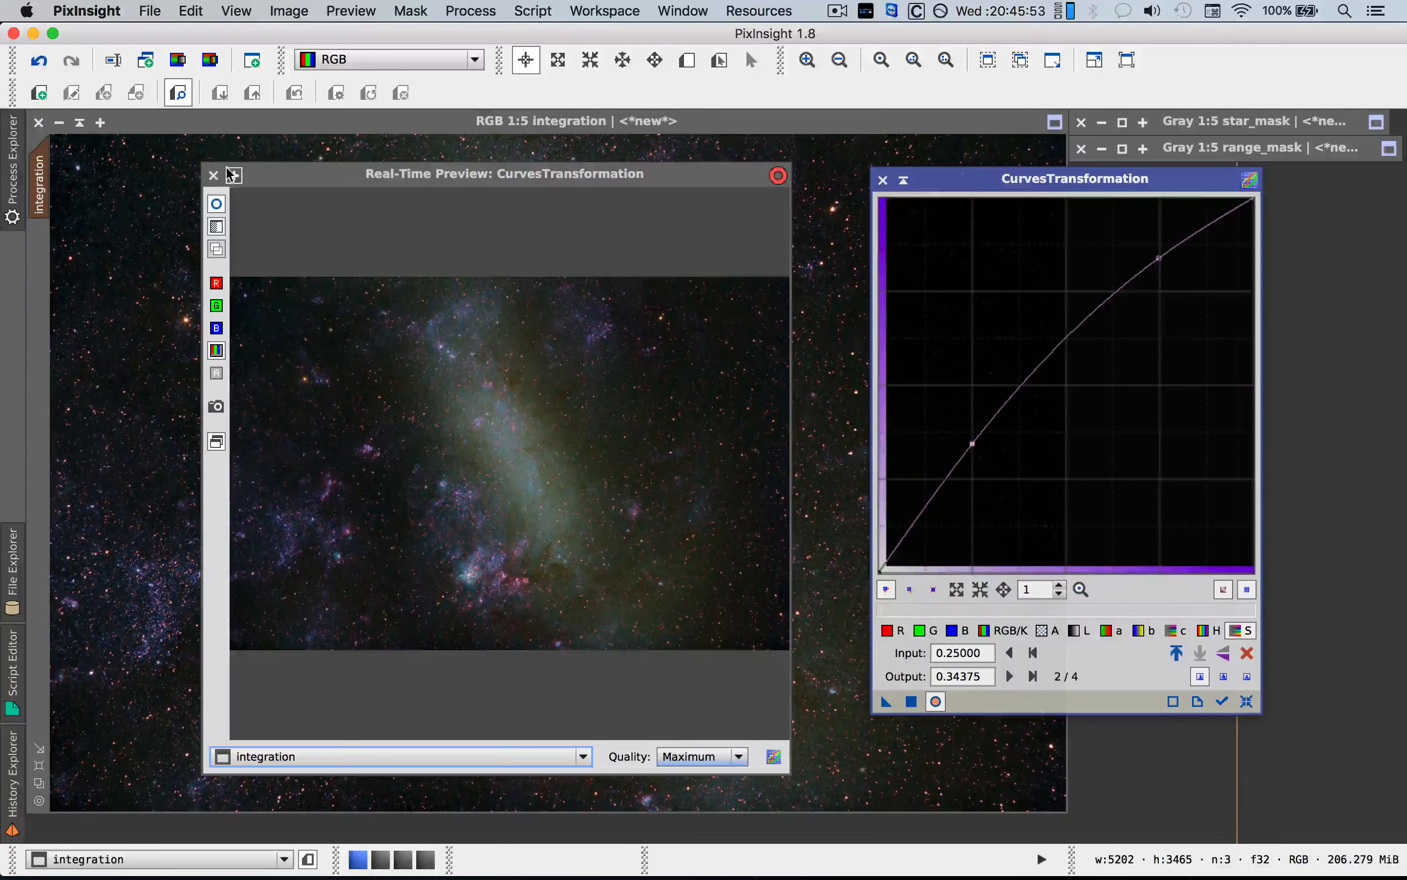
left_click(214, 175)
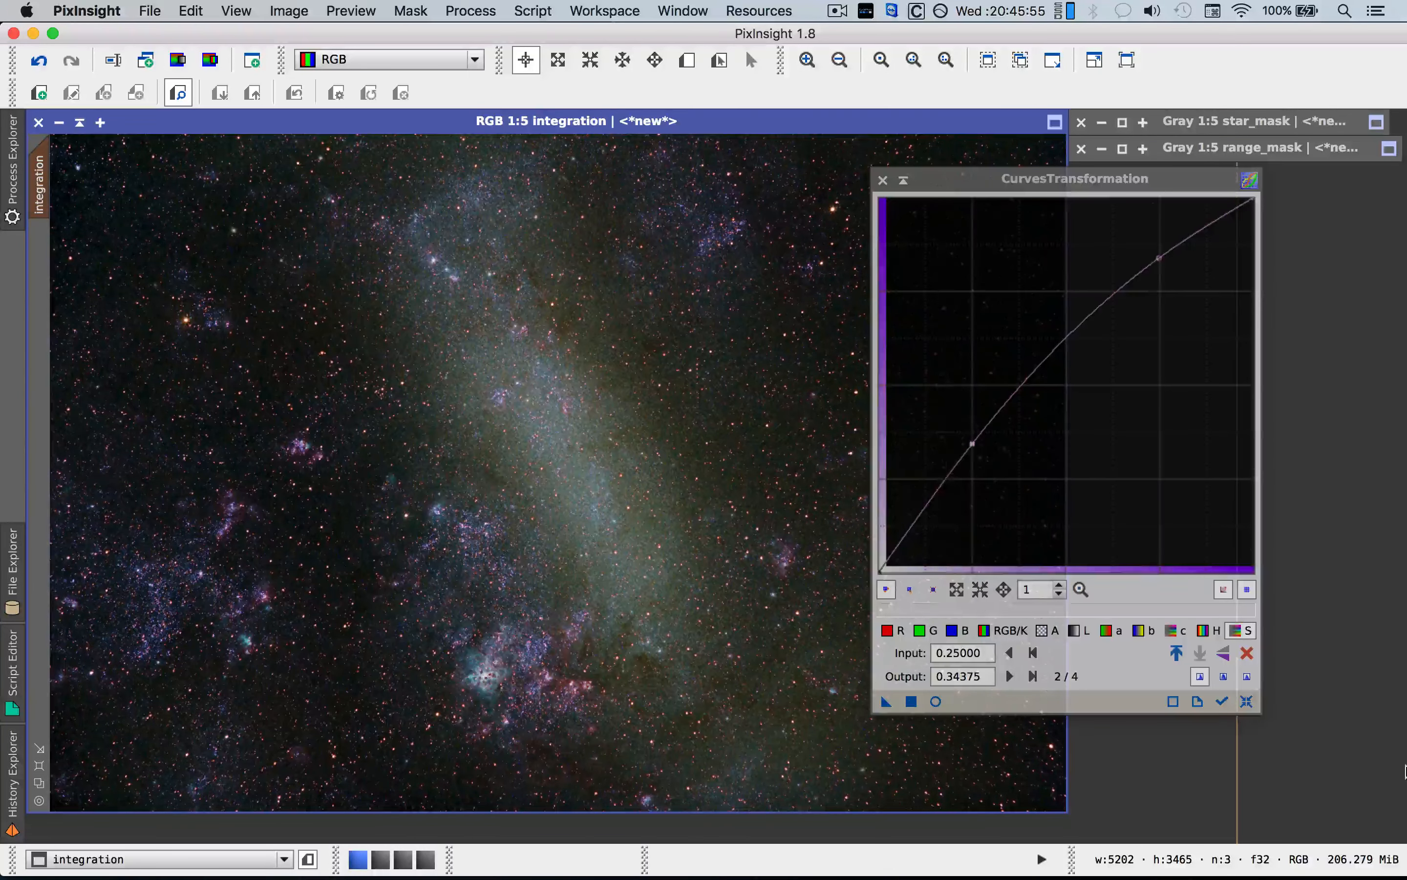
left_click(1246, 701)
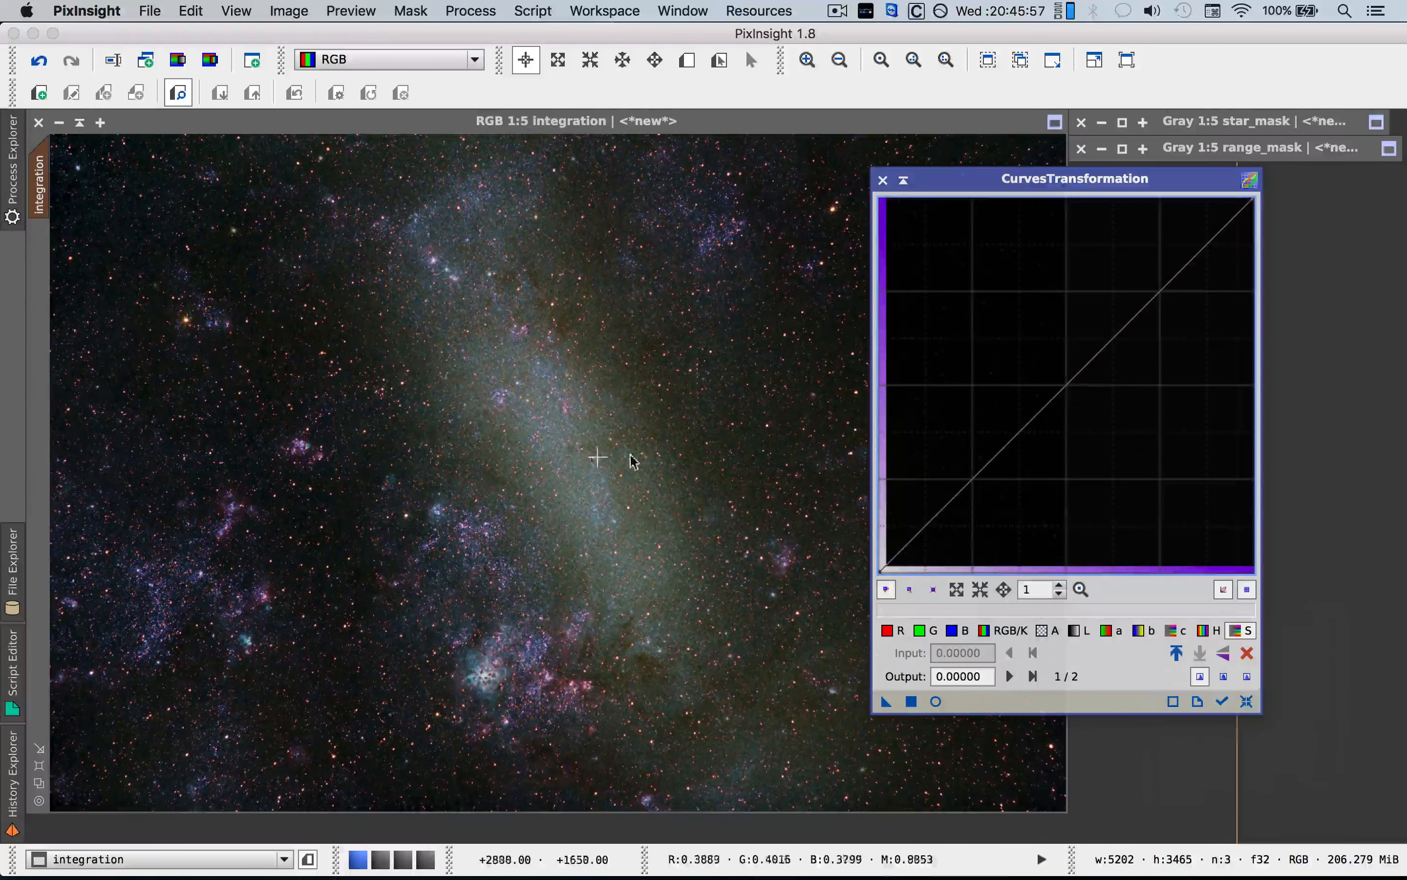
Compare the integration image before and after the curves adjustments by undoing and redoing them.
left_click(40, 60)
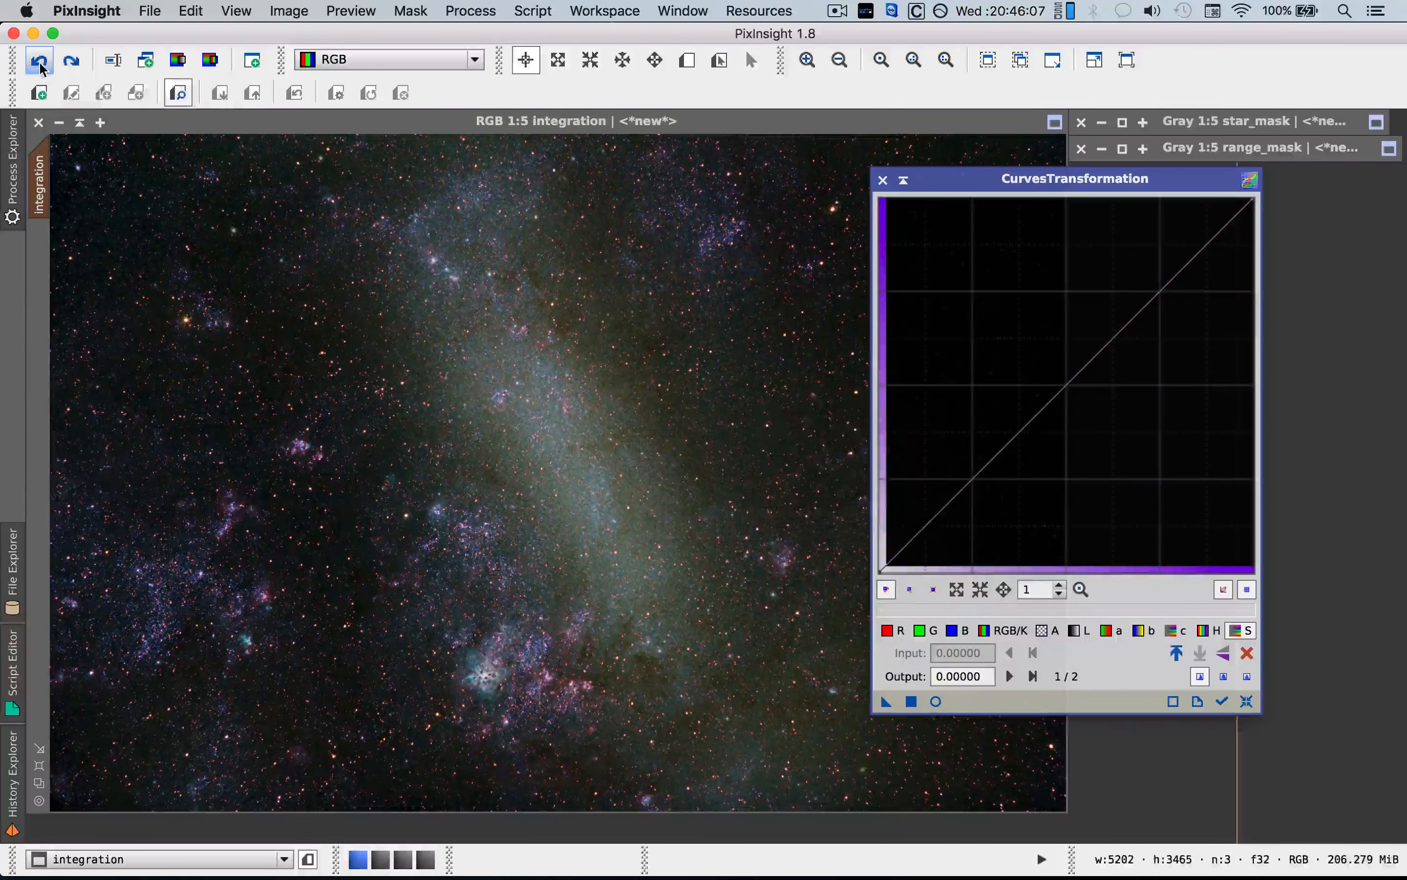
left_click(69, 70)
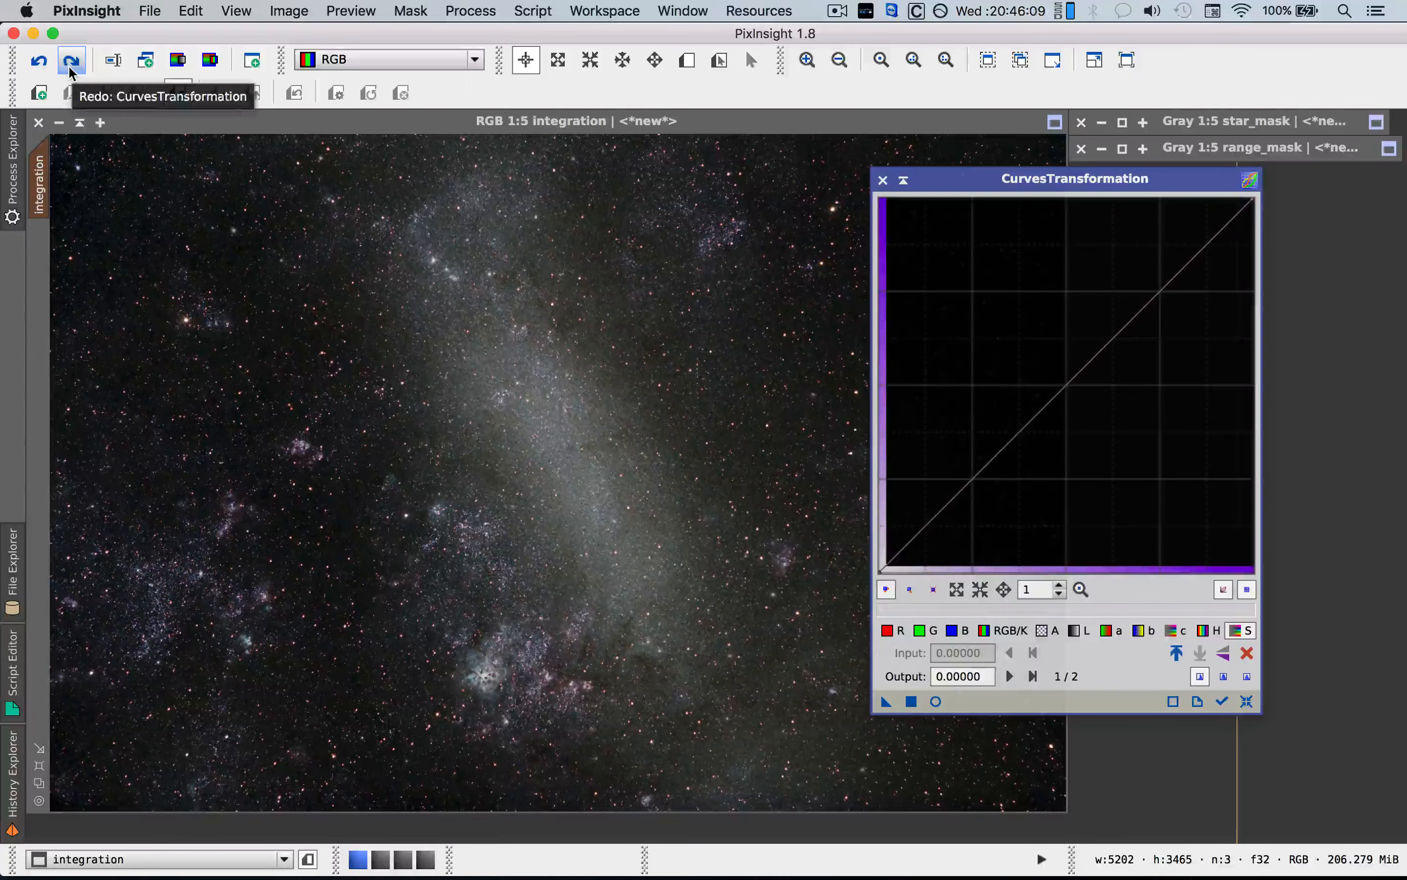
left_click(69, 70)
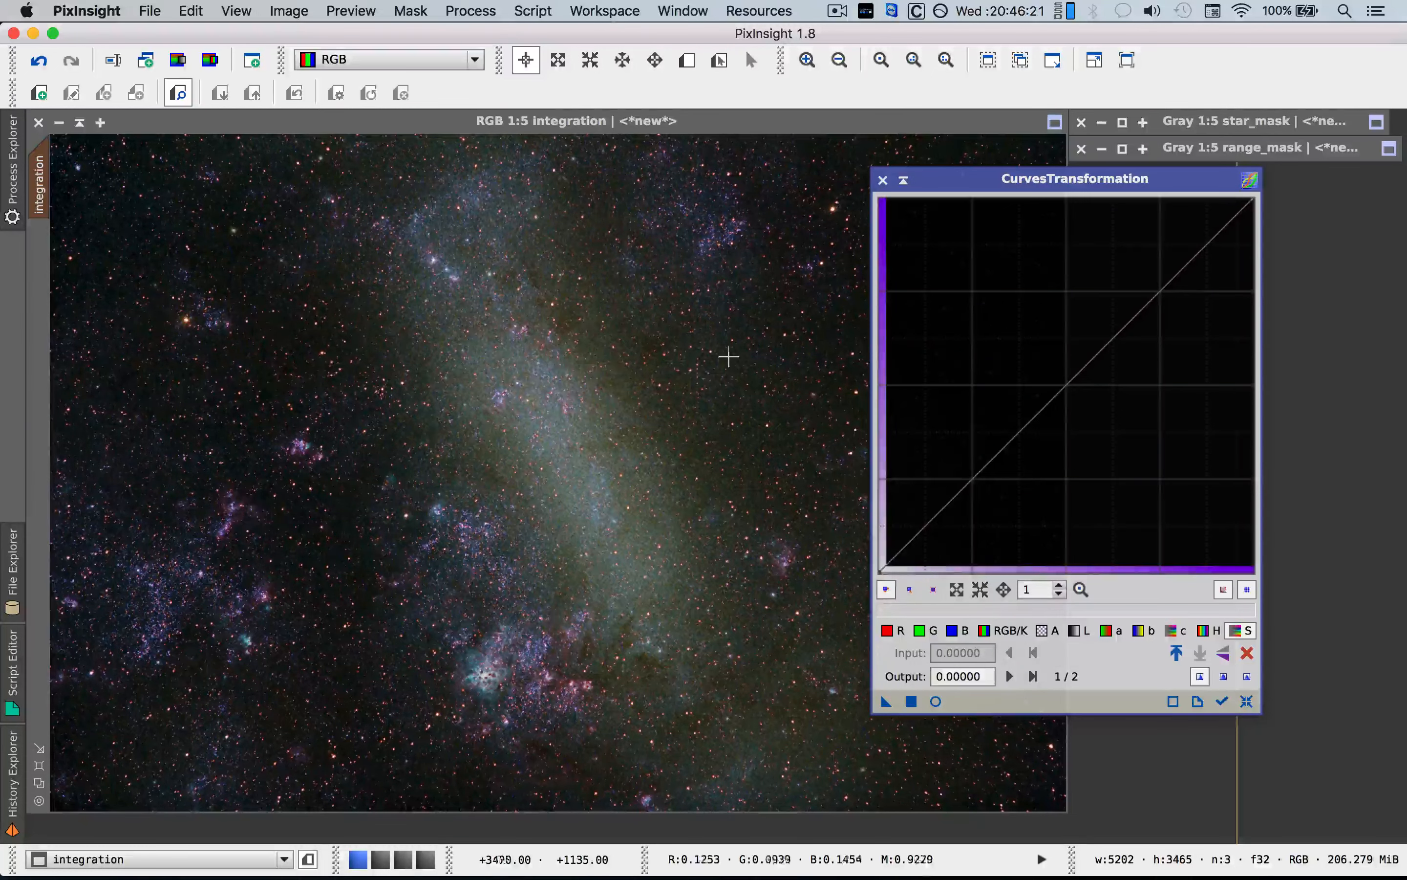
Invert the star mask on the integration image and show its overlay.
left_click(415, 19)
left_click(425, 85)
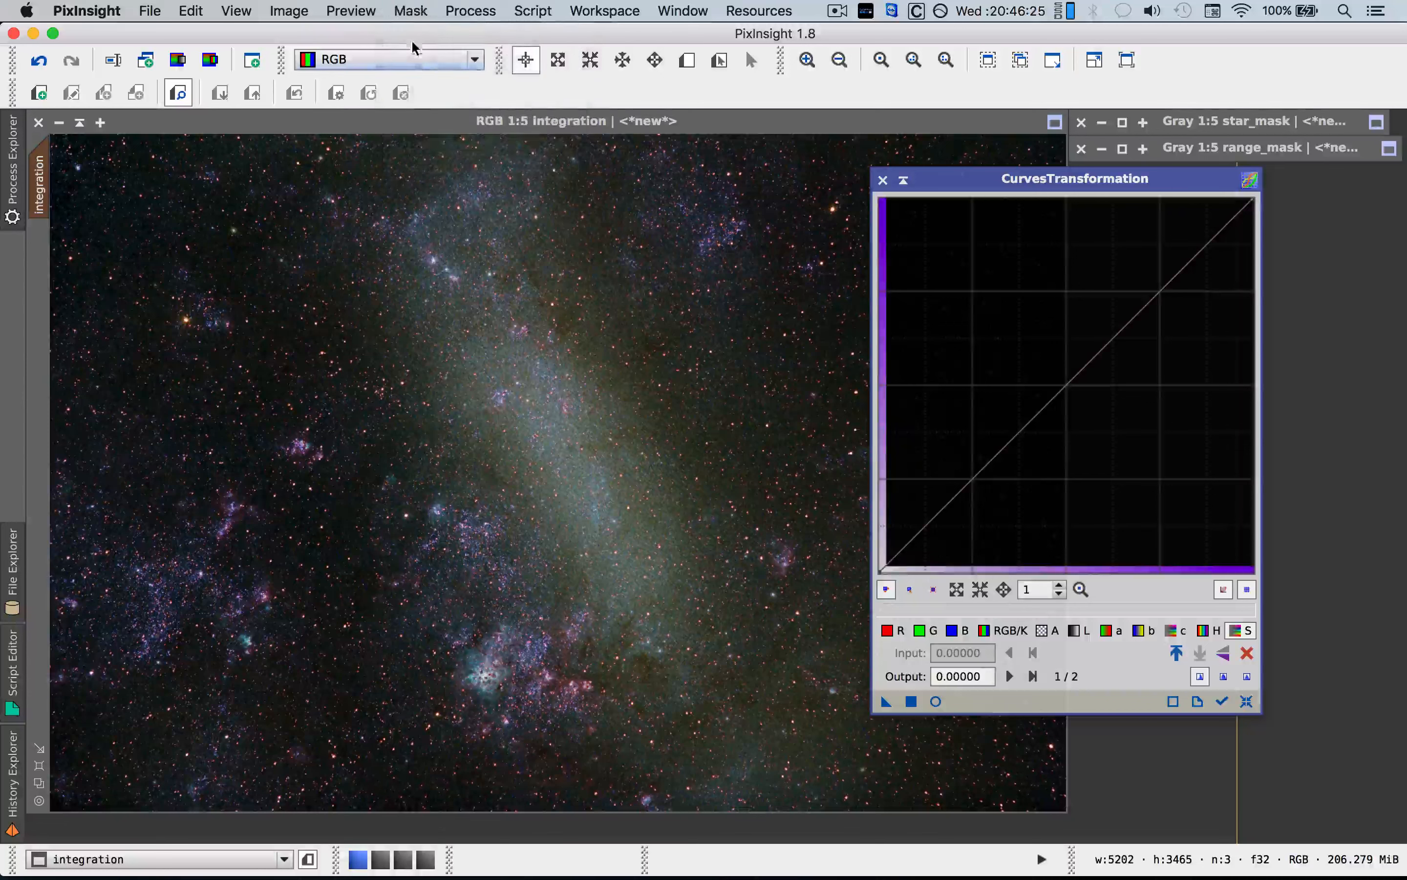
left_click(411, 12)
left_click(442, 128)
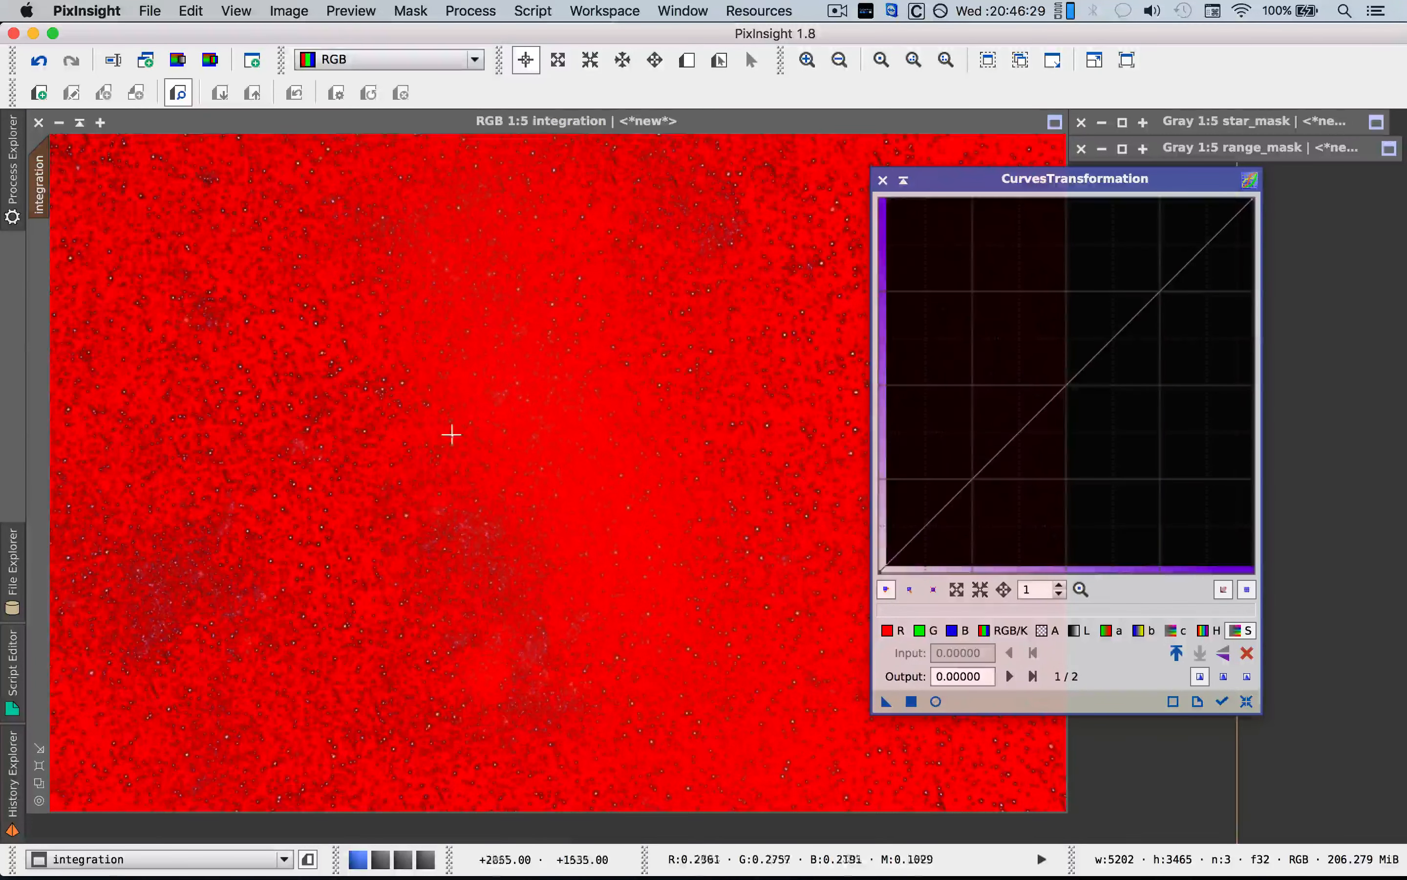
Hide the mask overlay and open the CurvesTransformation real-time preview.
left_click(411, 11)
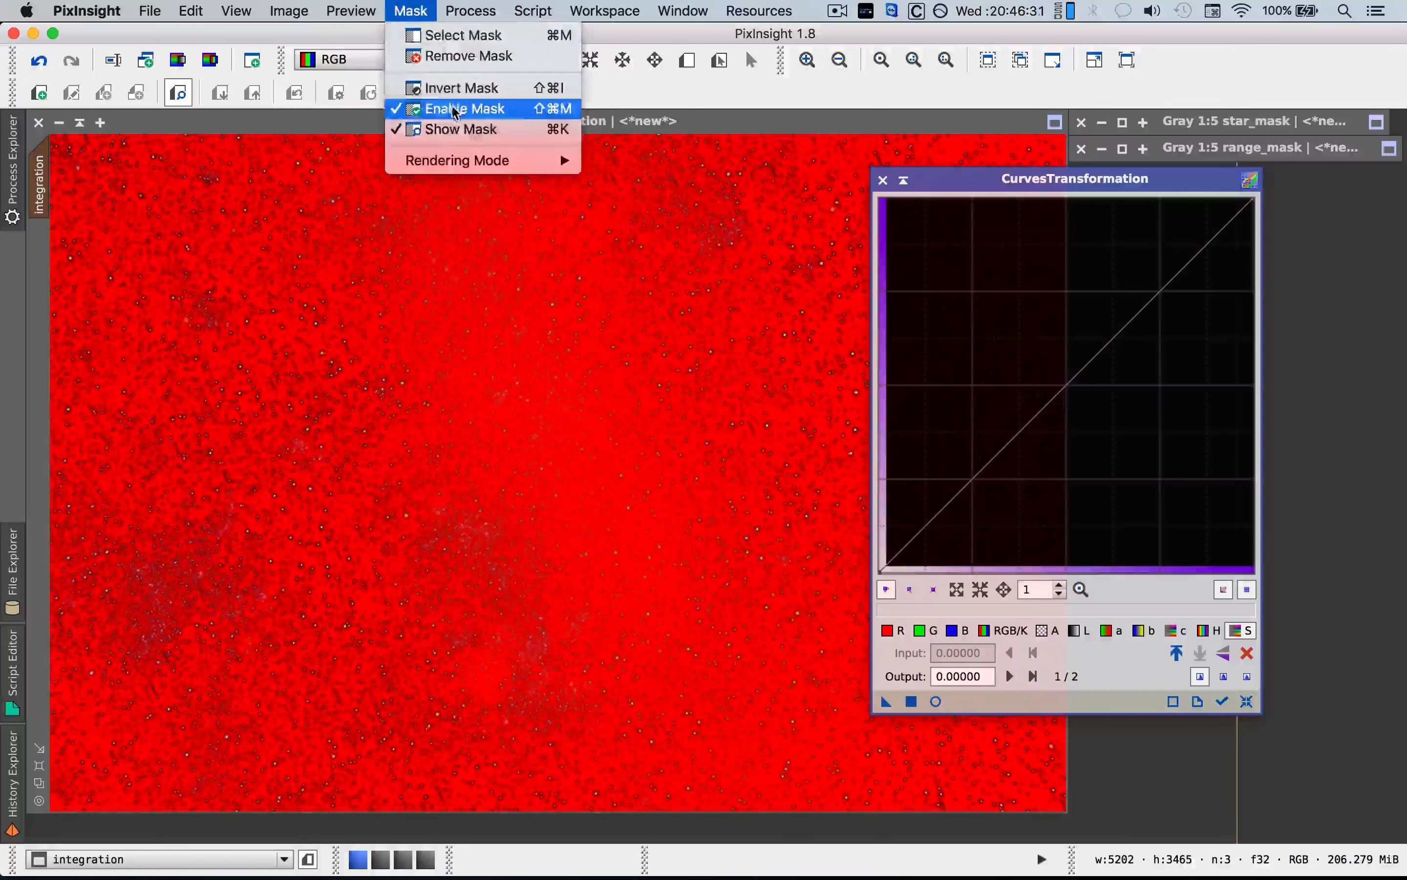
left_click(460, 137)
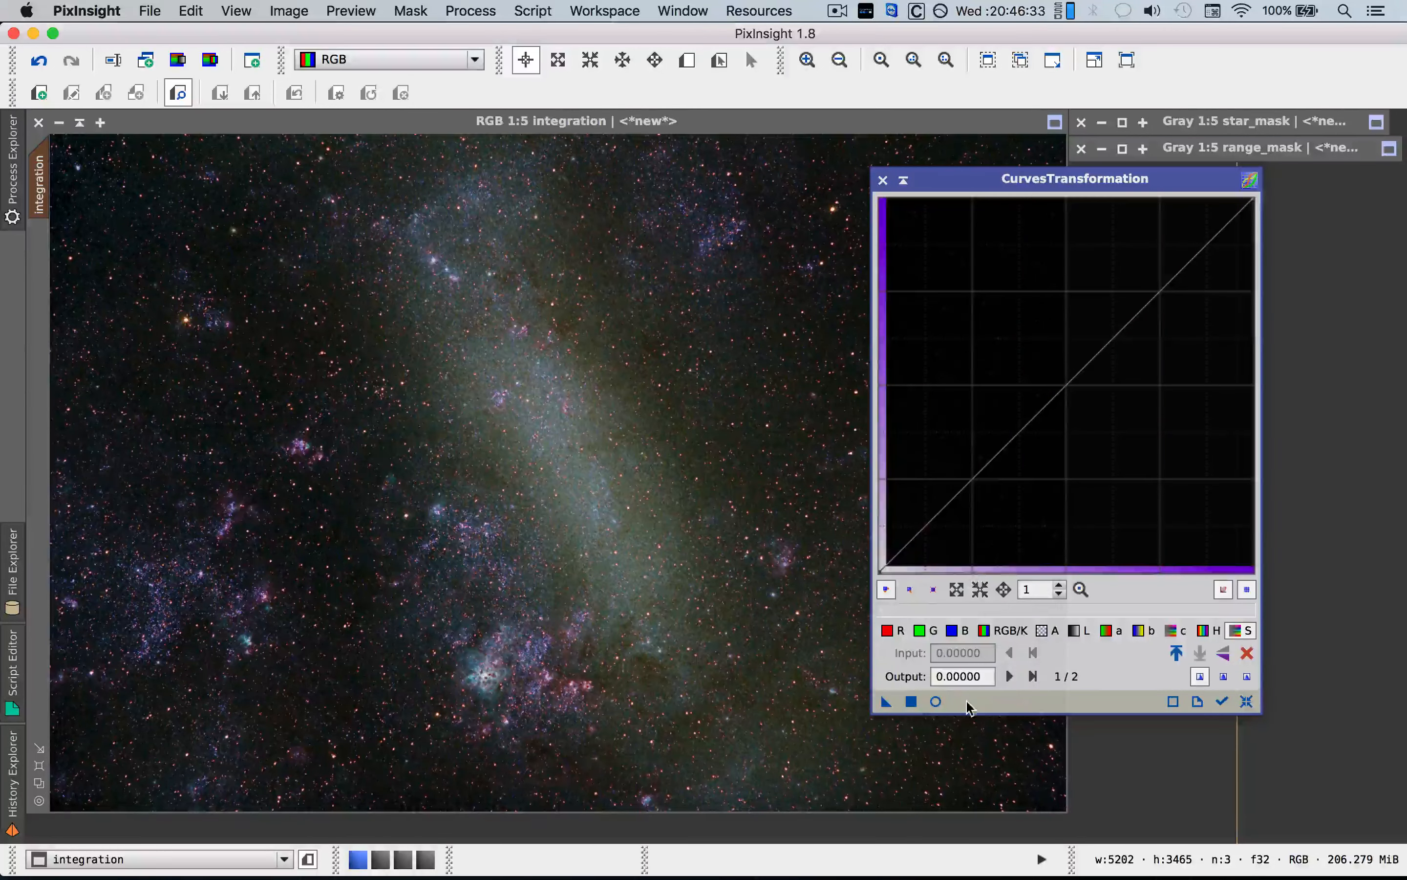
left_click(937, 702)
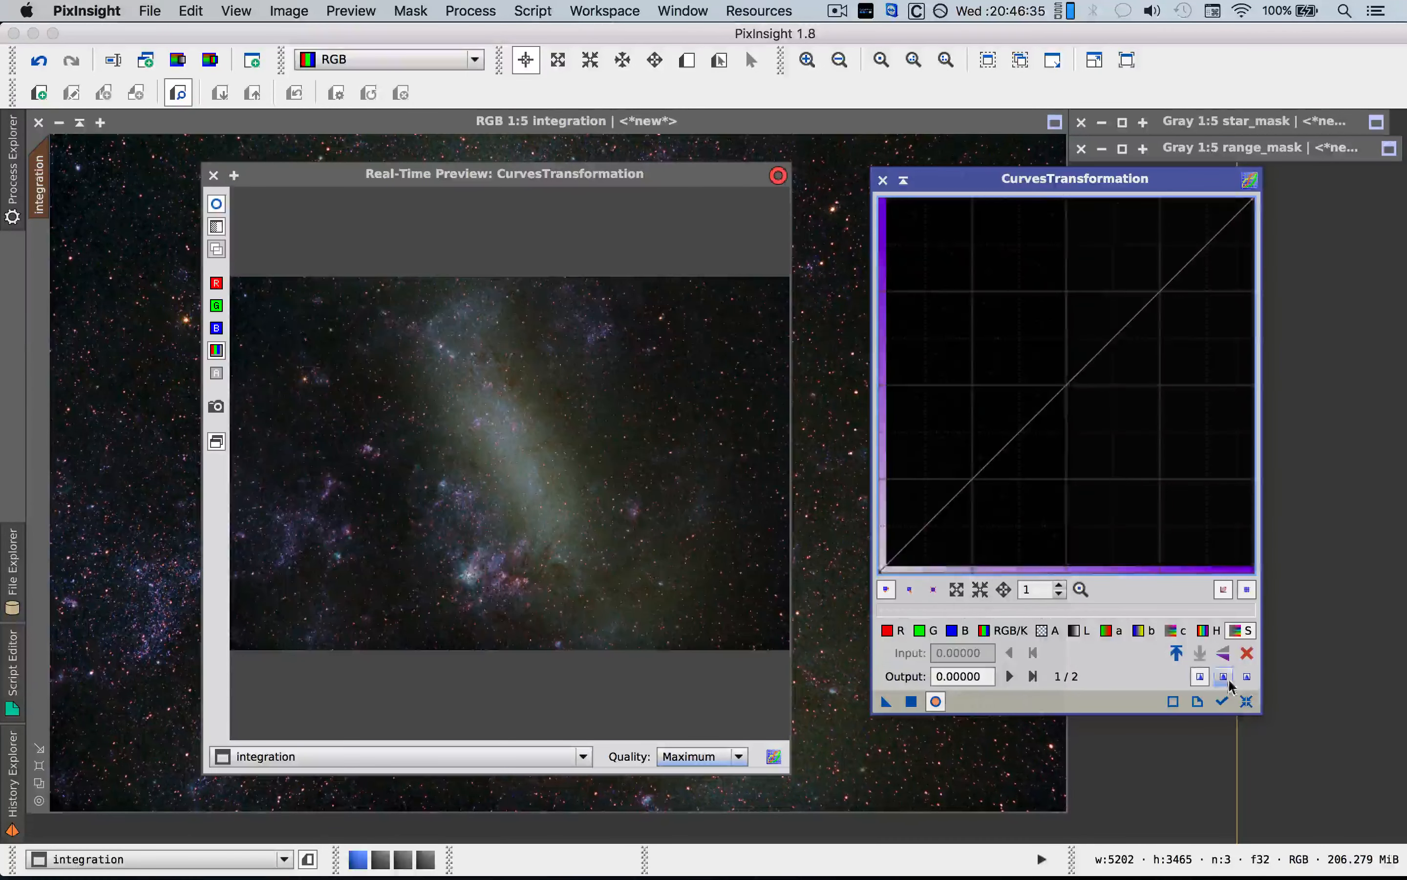
left_click_drag(1173, 280, 1172, 181)
left_click_drag(982, 428, 952, 444)
left_click(1242, 704)
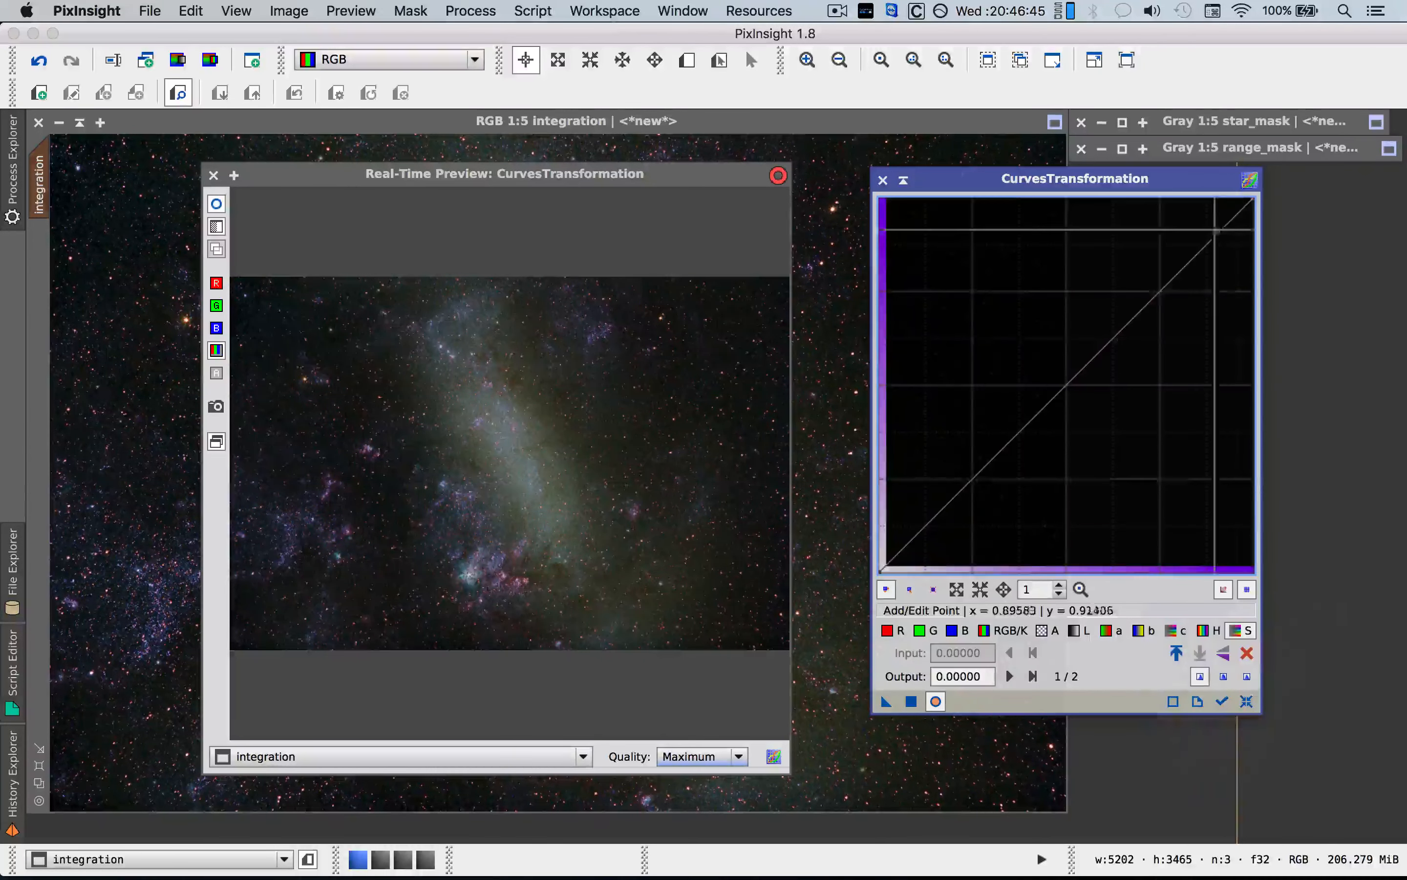
Raise the saturation curve with points at about input 0.75, output 0.84; input 0.25, output 0.37; and input 0.51, output 0.65.
left_click_drag(1160, 287, 1159, 256)
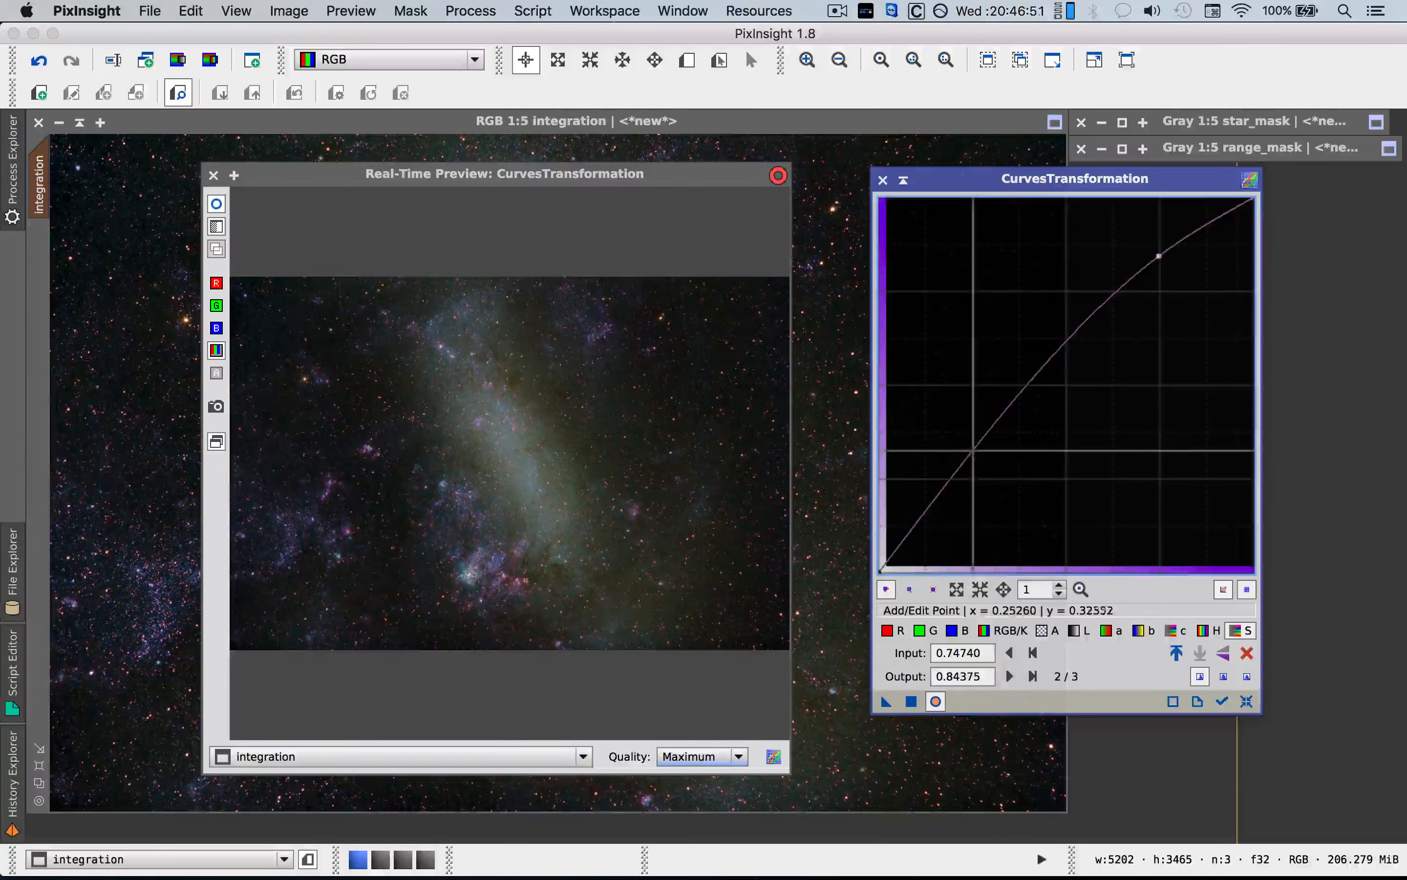
left_click_drag(971, 449, 970, 433)
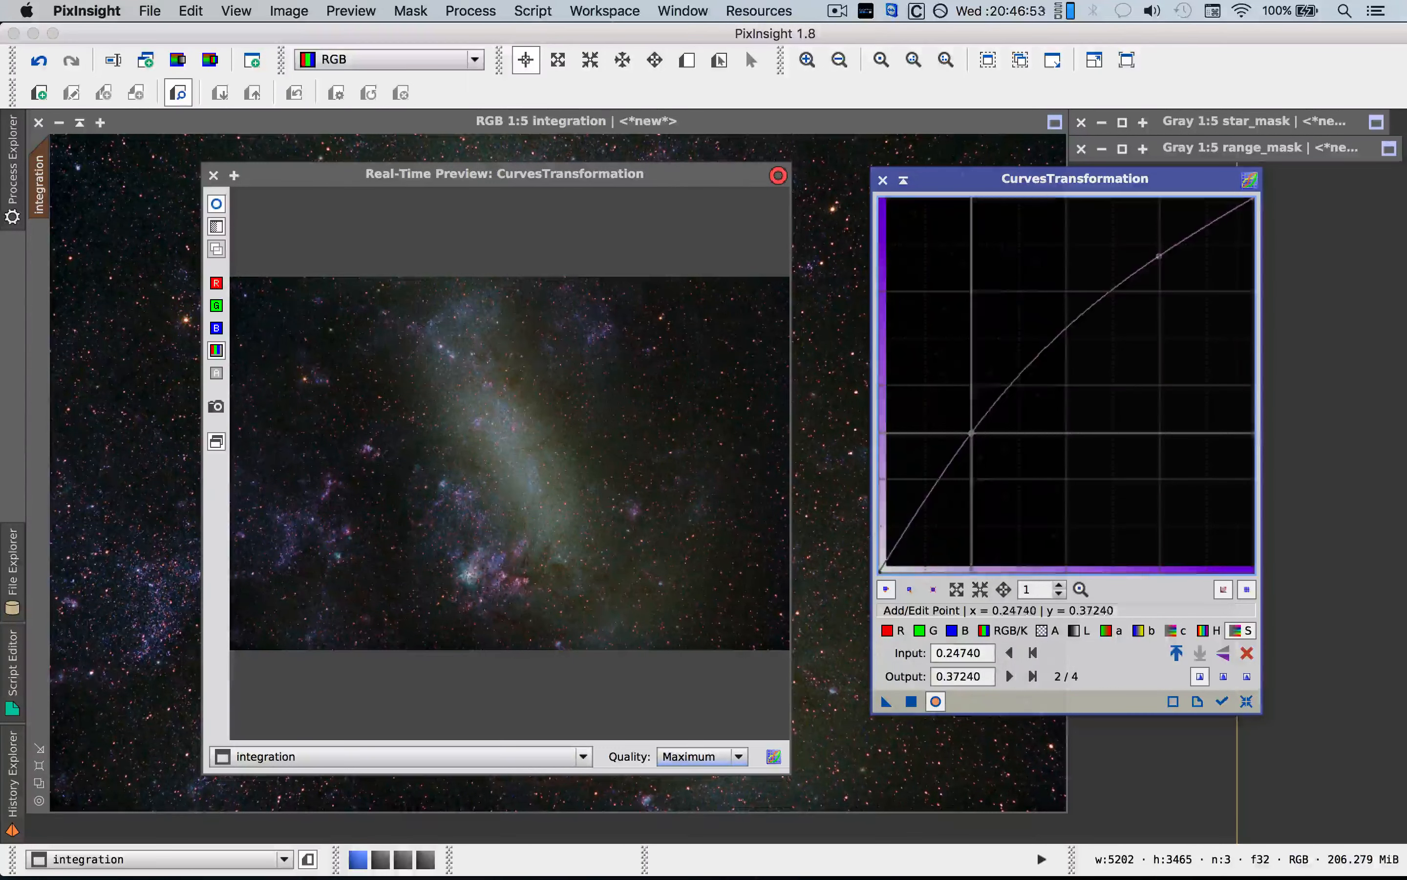
left_click(1070, 332)
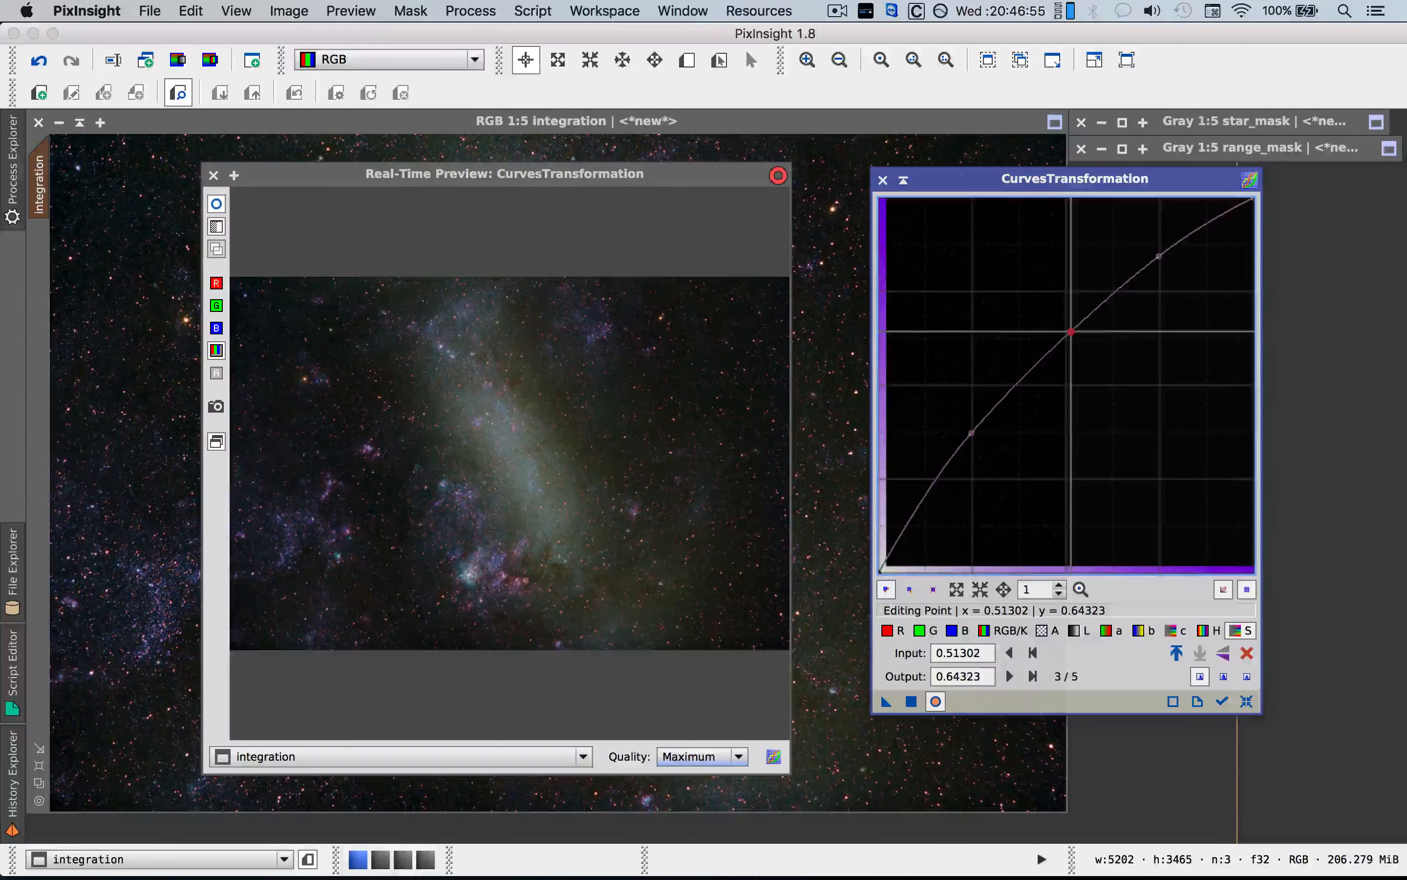
left_click_drag(1071, 331, 1071, 331)
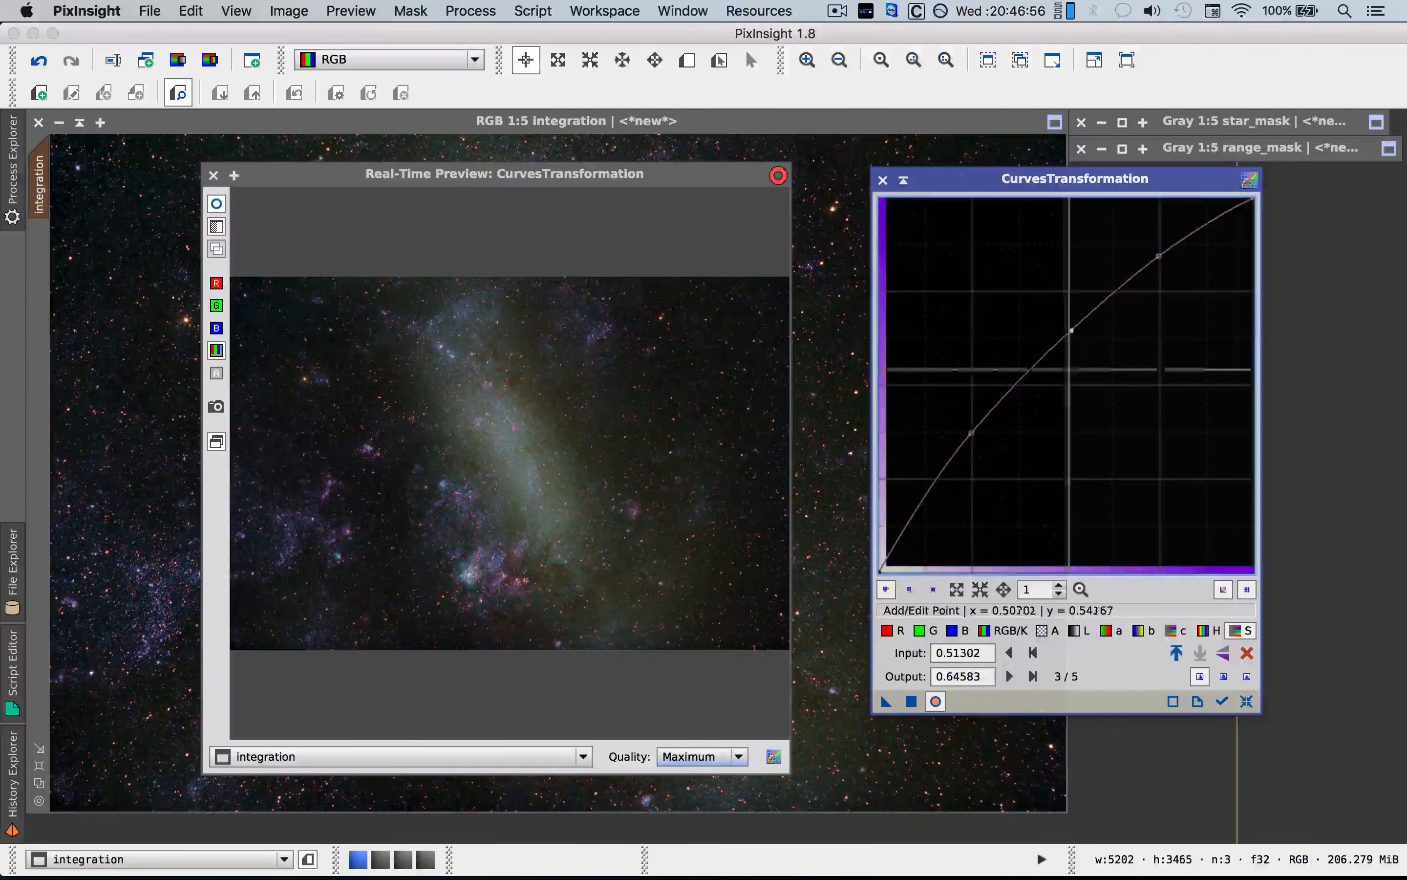
Lower the RGB/K curve slightly with points at about input 0.25, output 0.23 and input 0.755, output 0.72.
left_click(994, 636)
mouse_move(1162, 291)
left_mouse_down()
mouse_move(1216, 488)
mouse_move(1157, 256)
mouse_move(1162, 309)
mouse_move(1162, 273)
left_mouse_up()
left_click(973, 480)
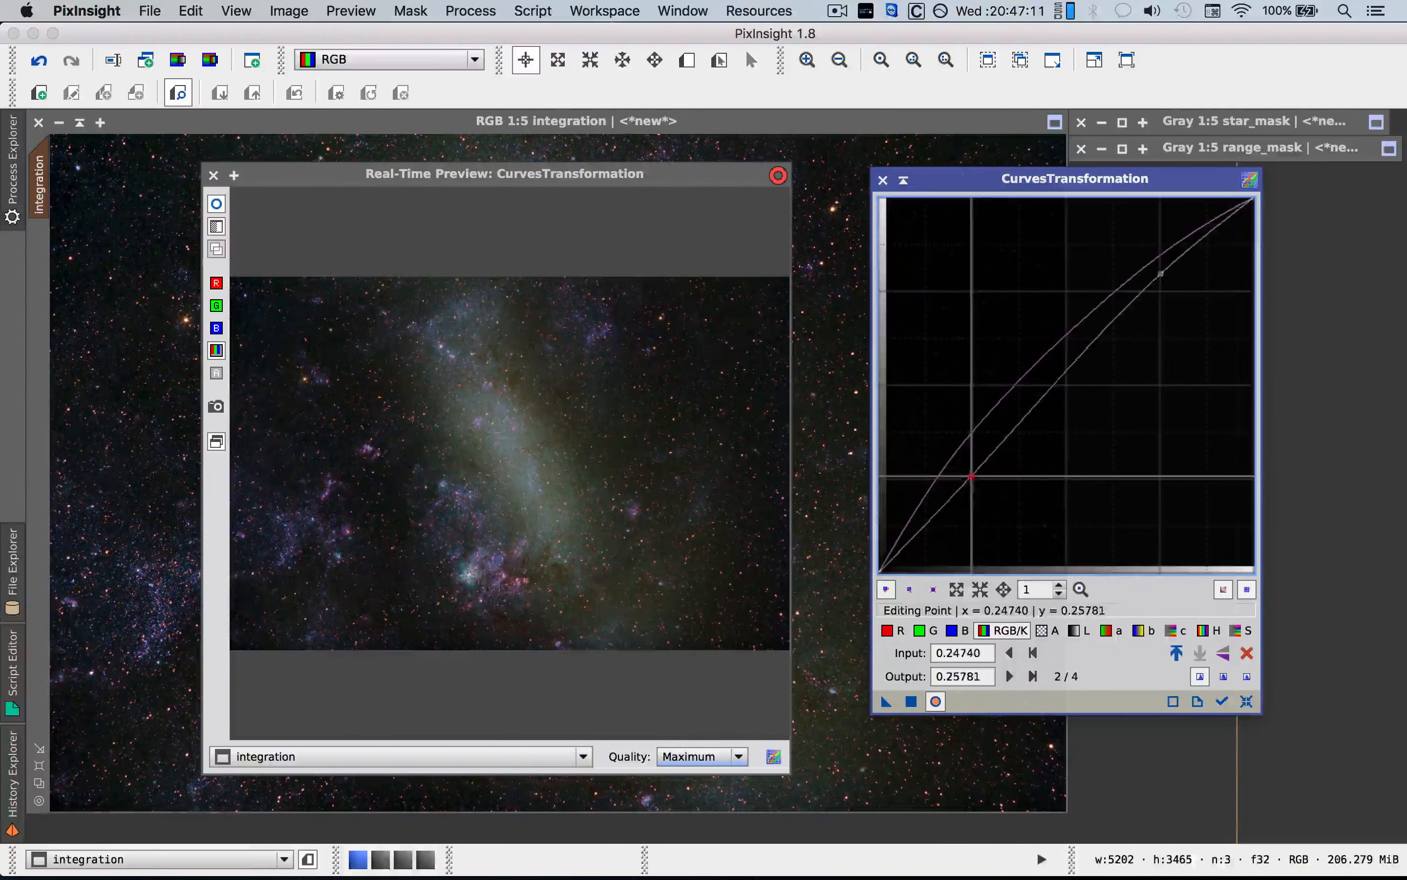
left_click_drag(972, 480, 973, 485)
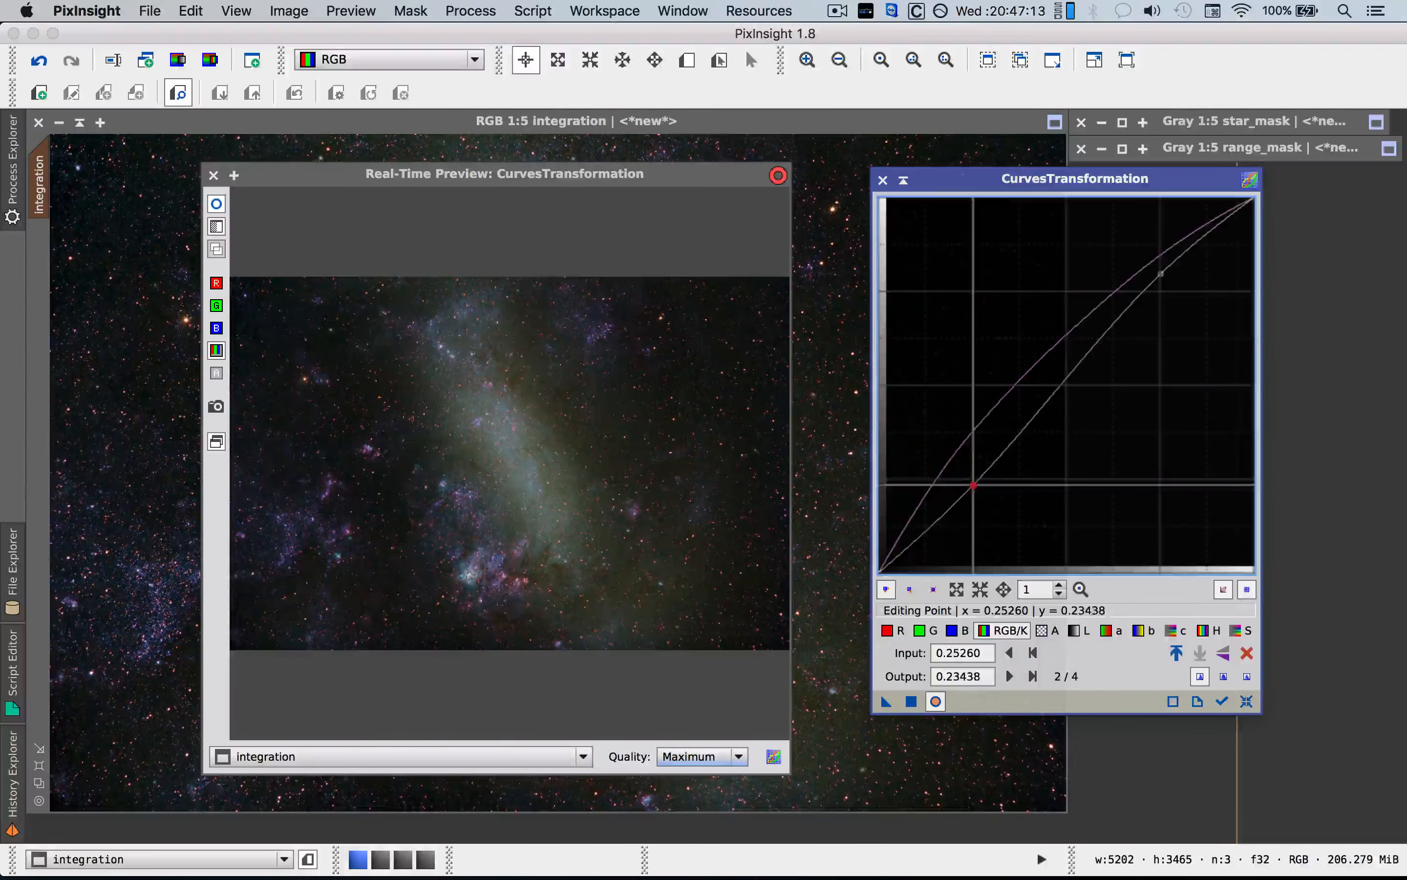
left_click_drag(1161, 274, 1162, 303)
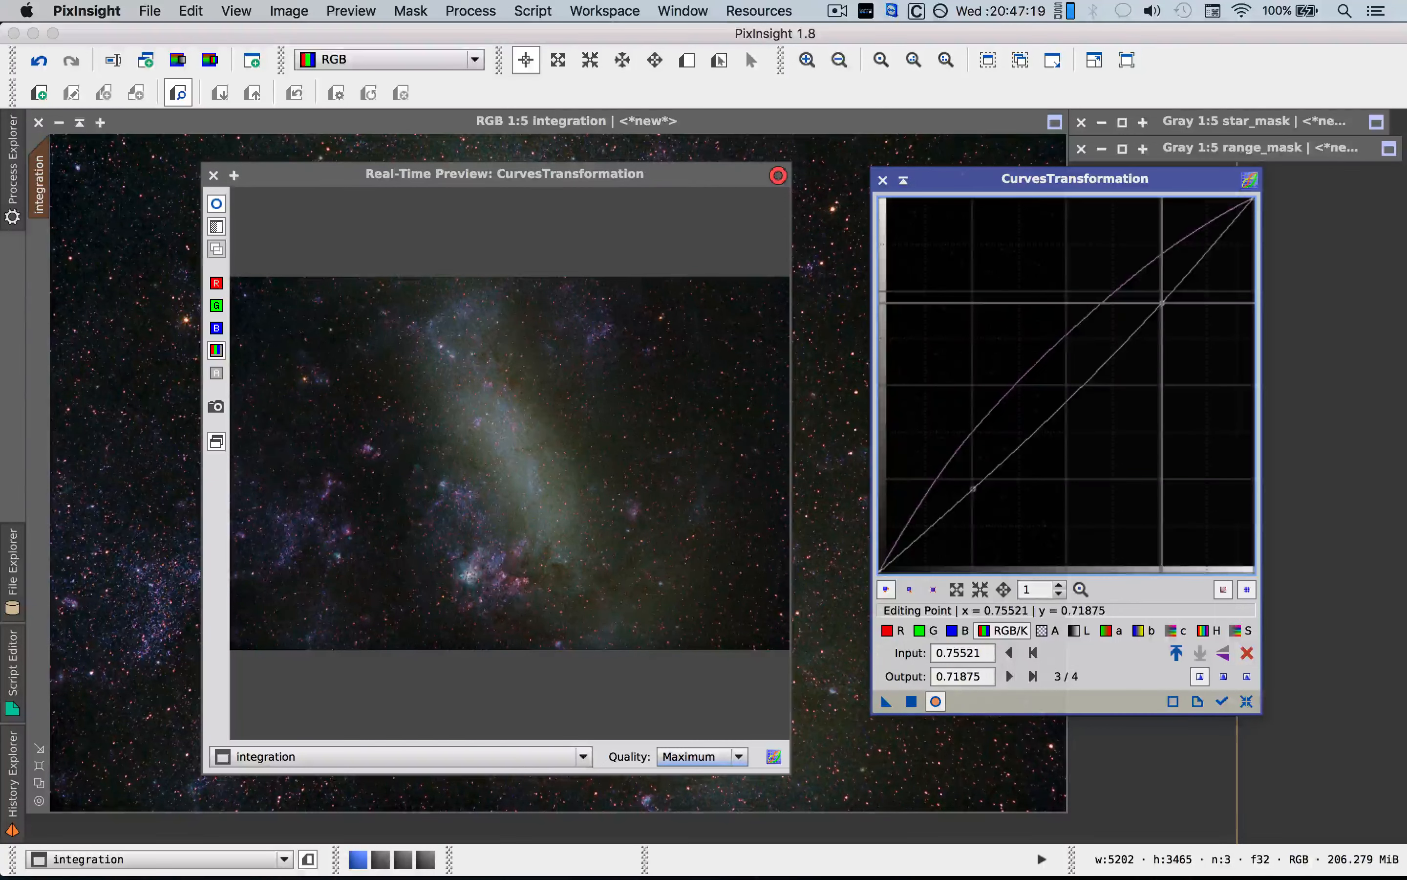
Apply both curves to the integration image, then reset and close CurvesTransformation together with its preview and console.
left_click(911, 701)
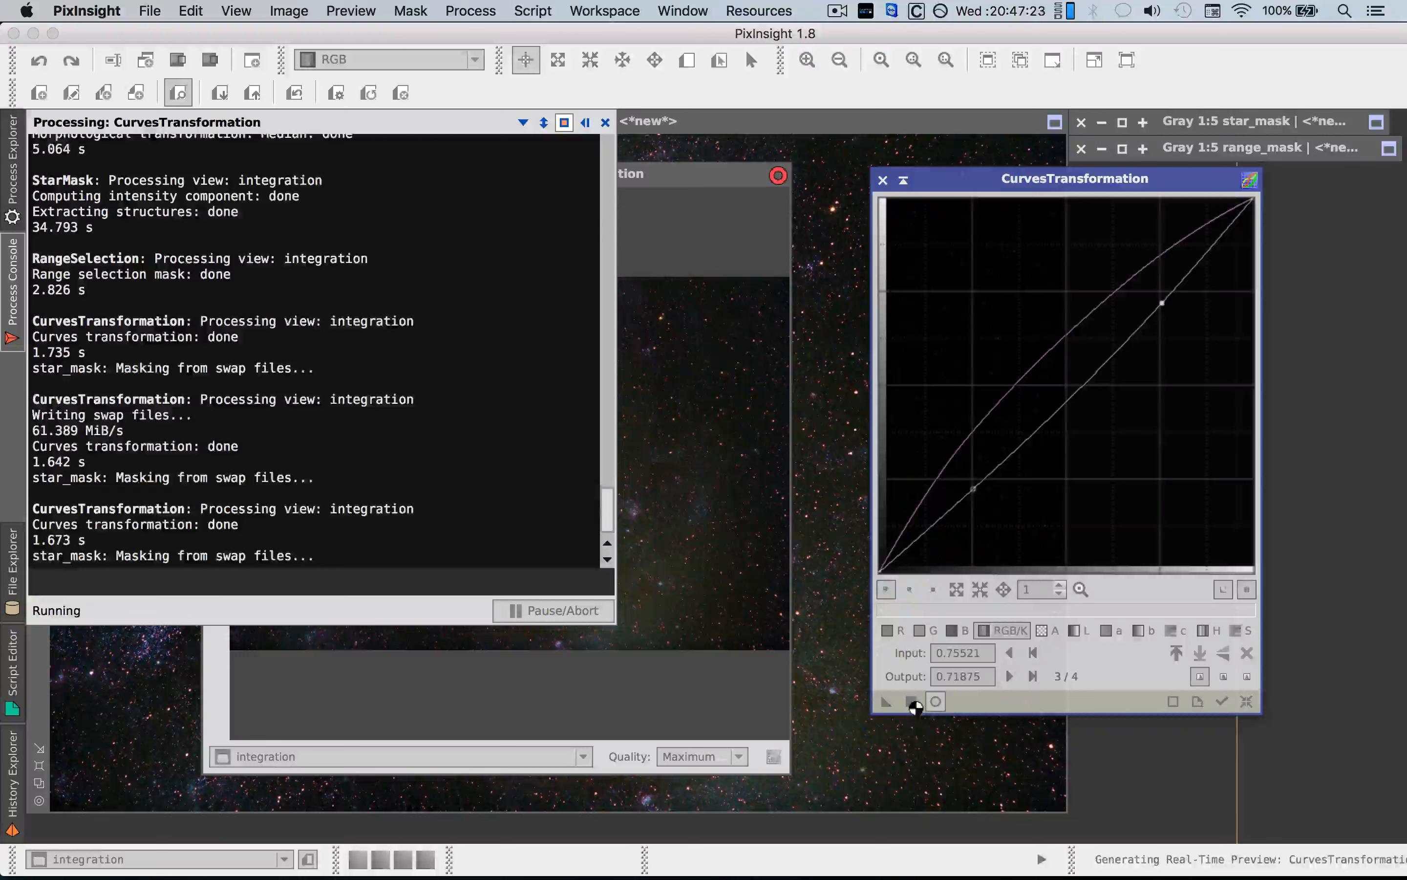
left_click(605, 122)
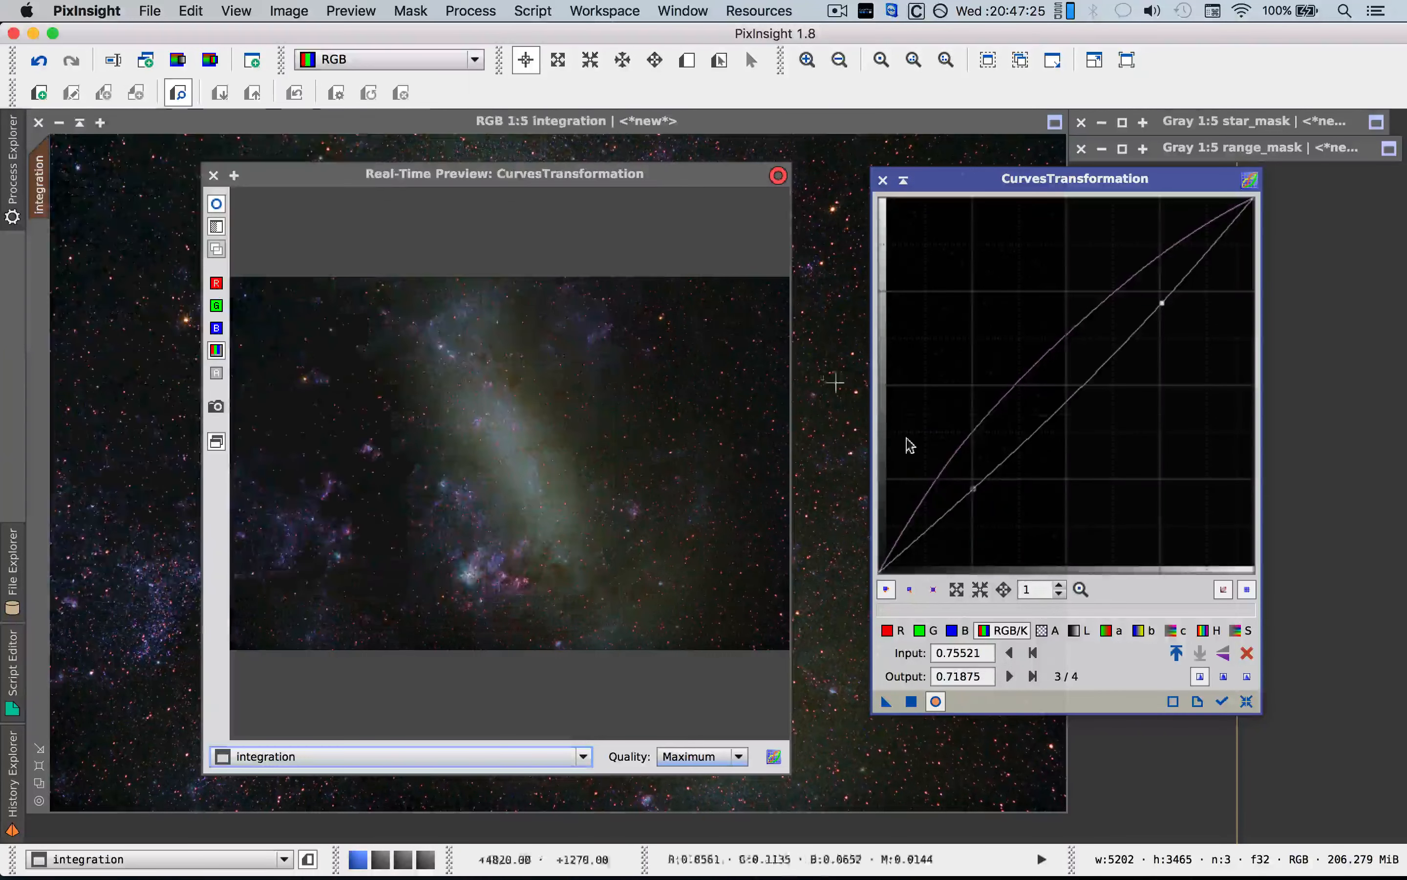
left_click(1247, 701)
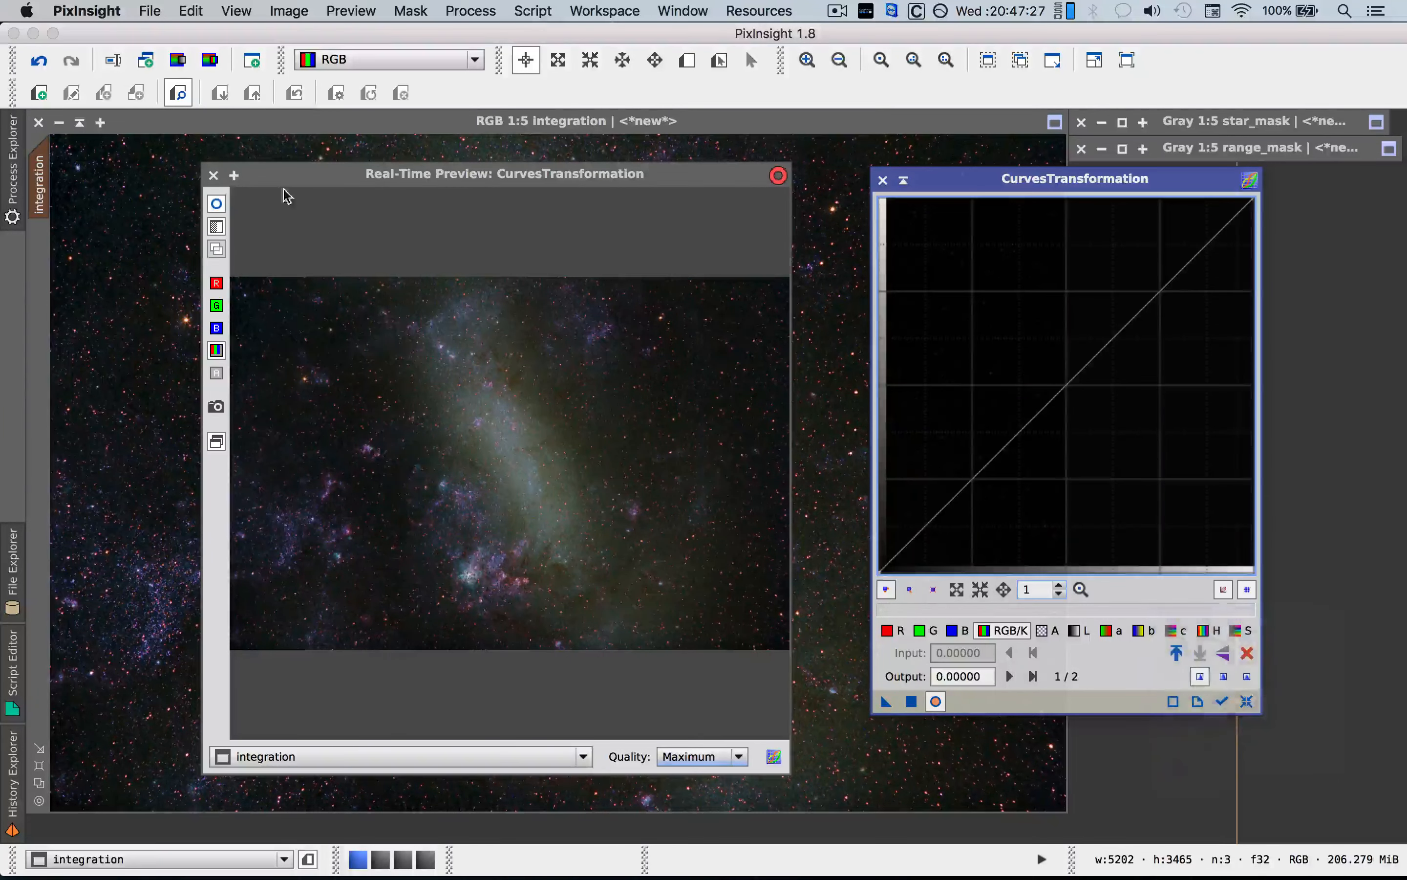
left_click(214, 175)
left_click(884, 180)
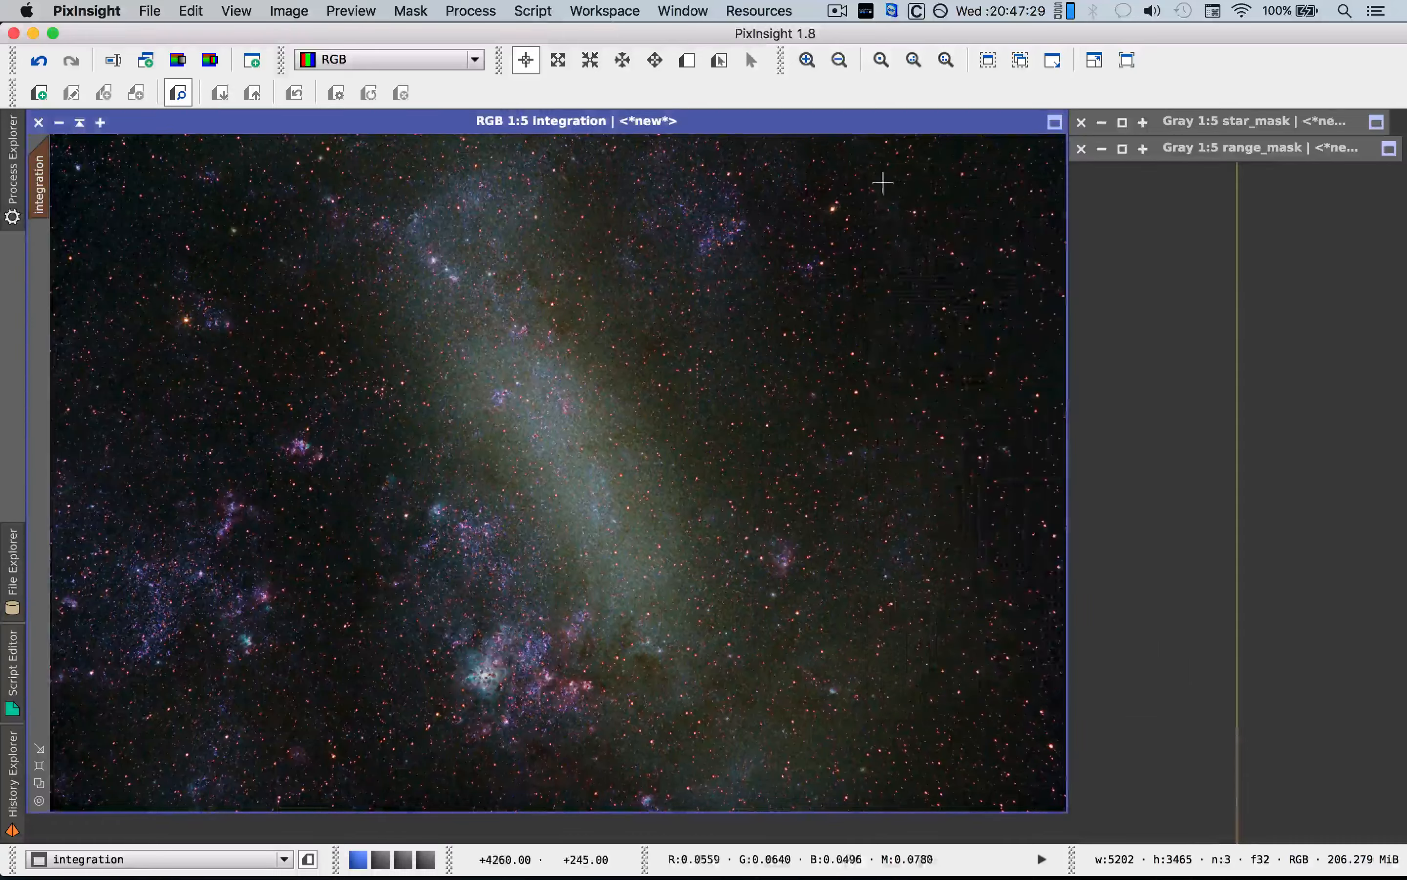
Inspect the integration image up close and compare it before and after the last curves adjustment.
scroll(566, 385, "up", 5)
scroll(566, 385, "down", 6)
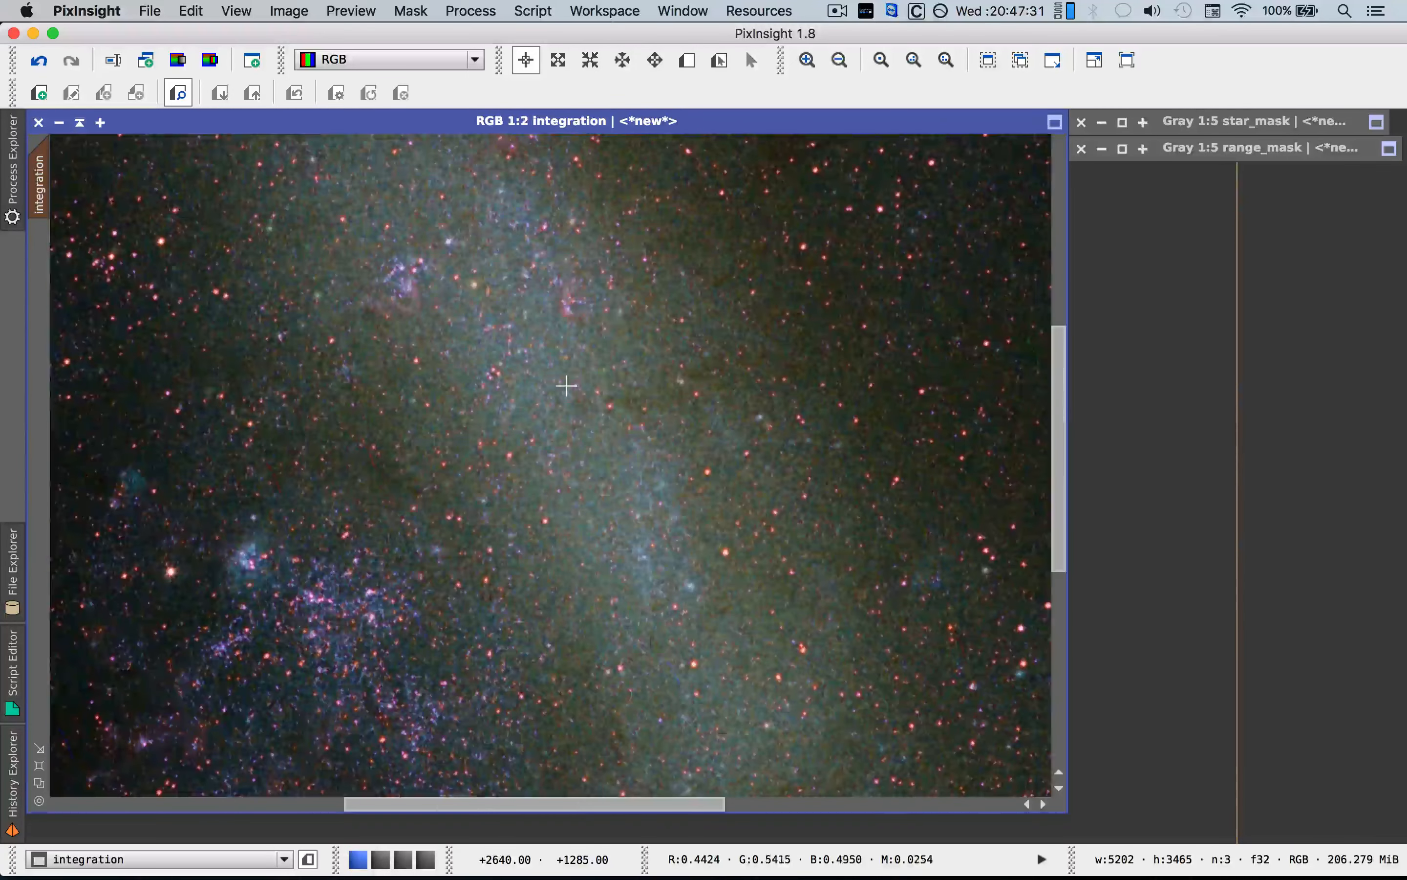
scroll(566, 385, "up", 1)
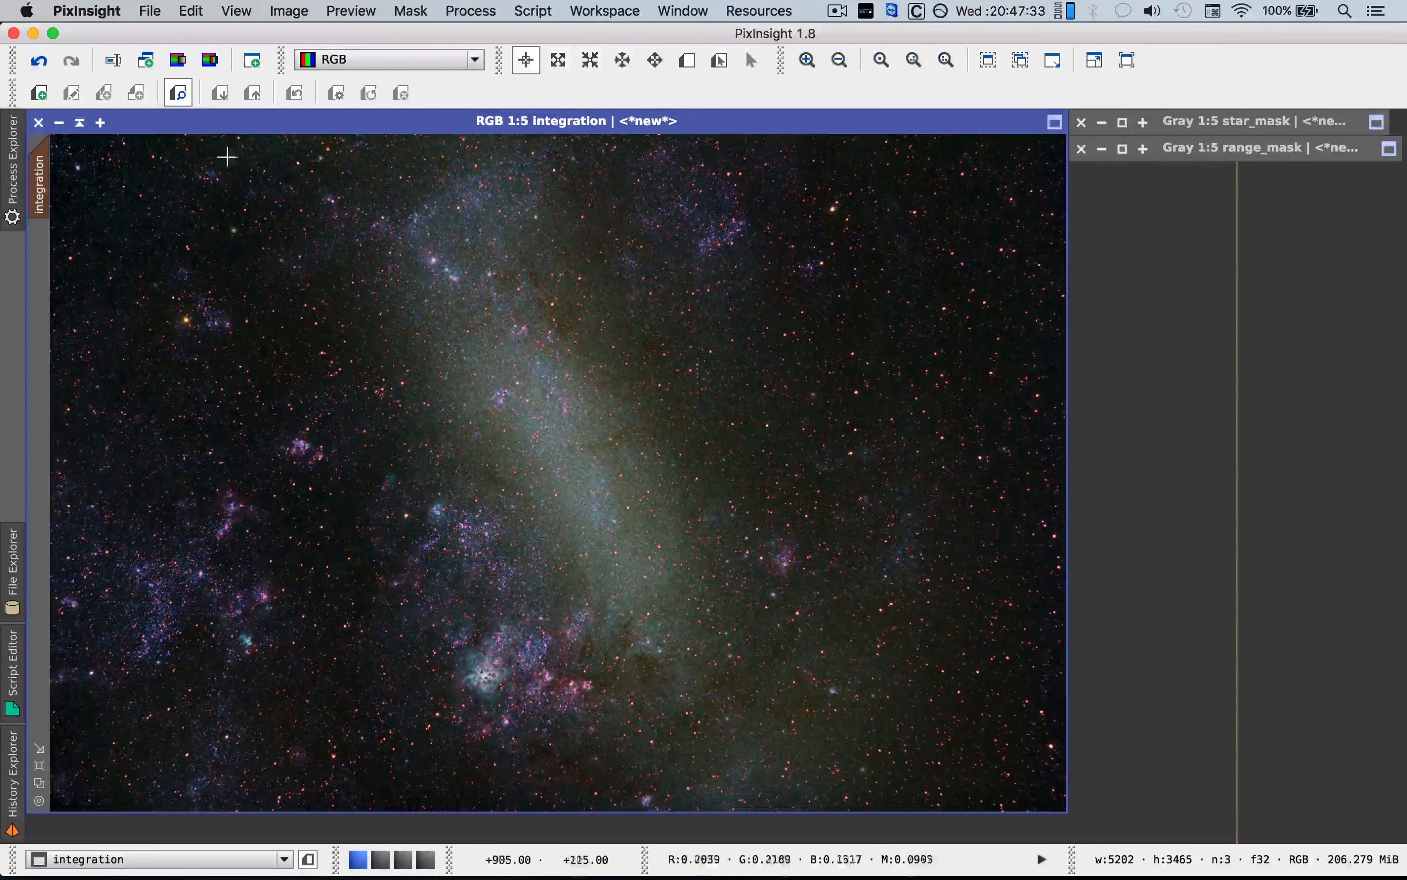
left_click(37, 61)
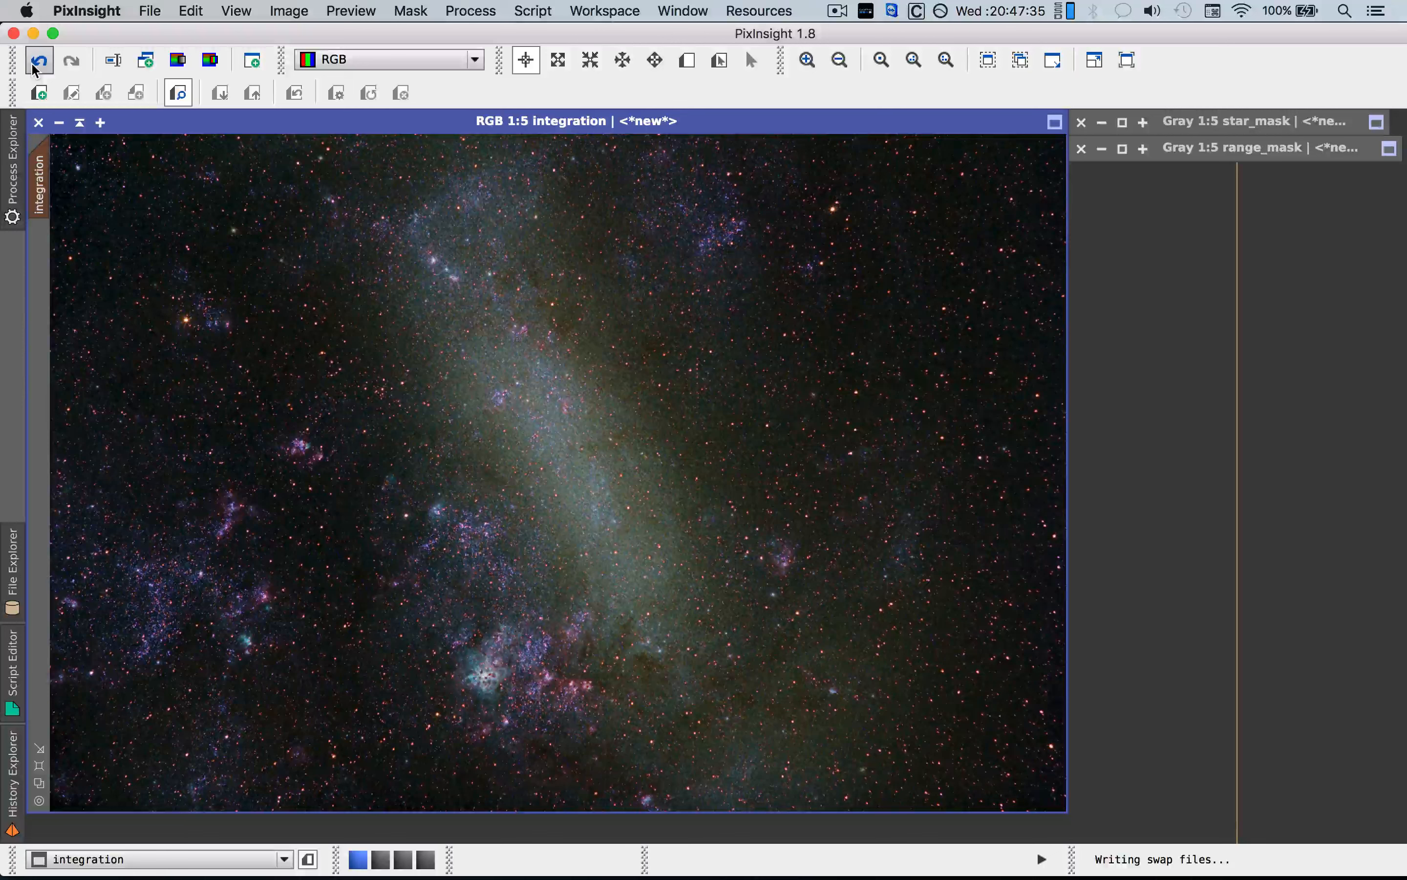
left_click(69, 60)
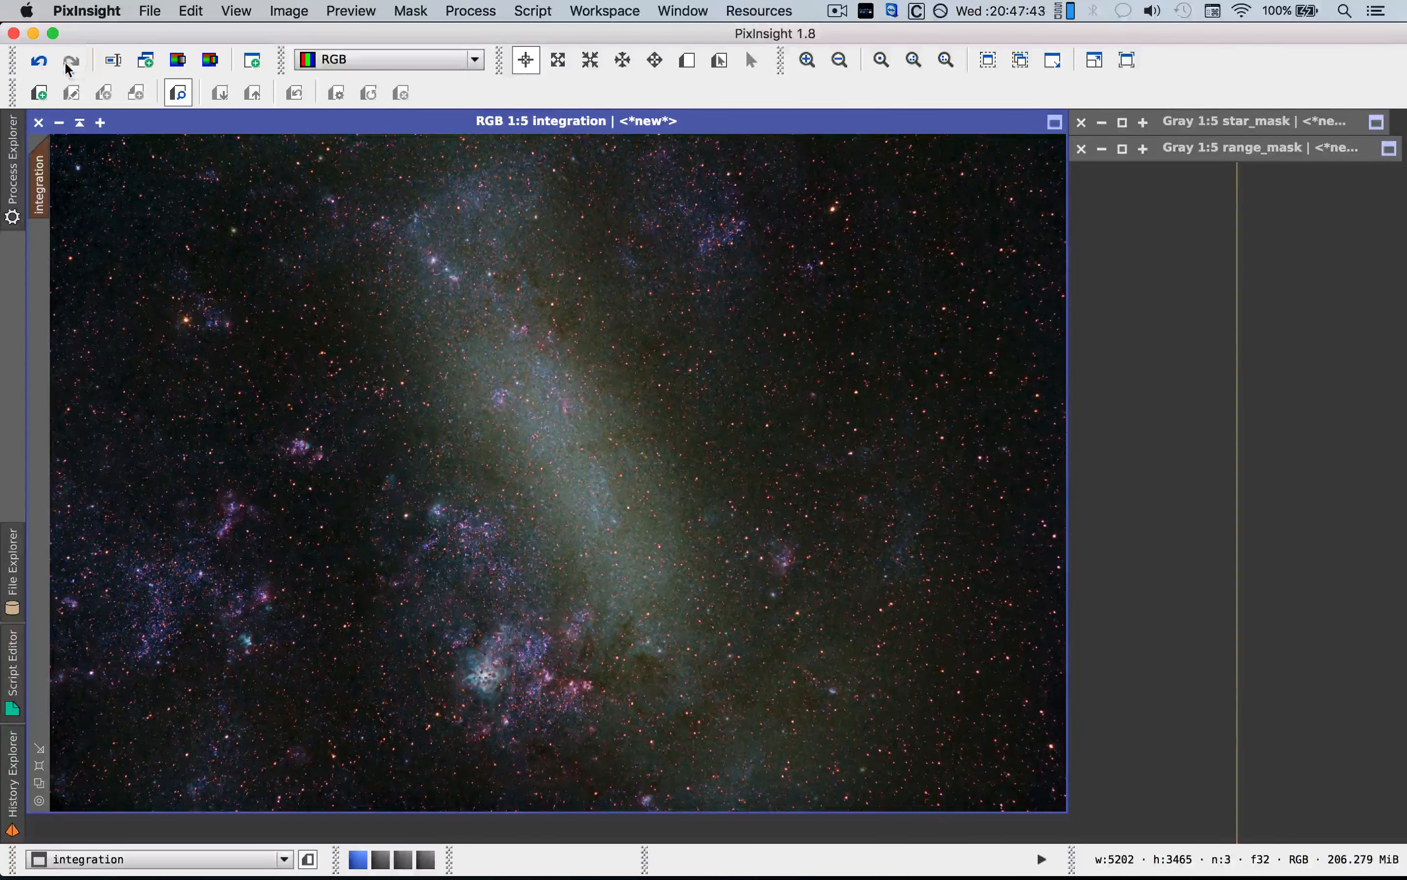
left_click(49, 64)
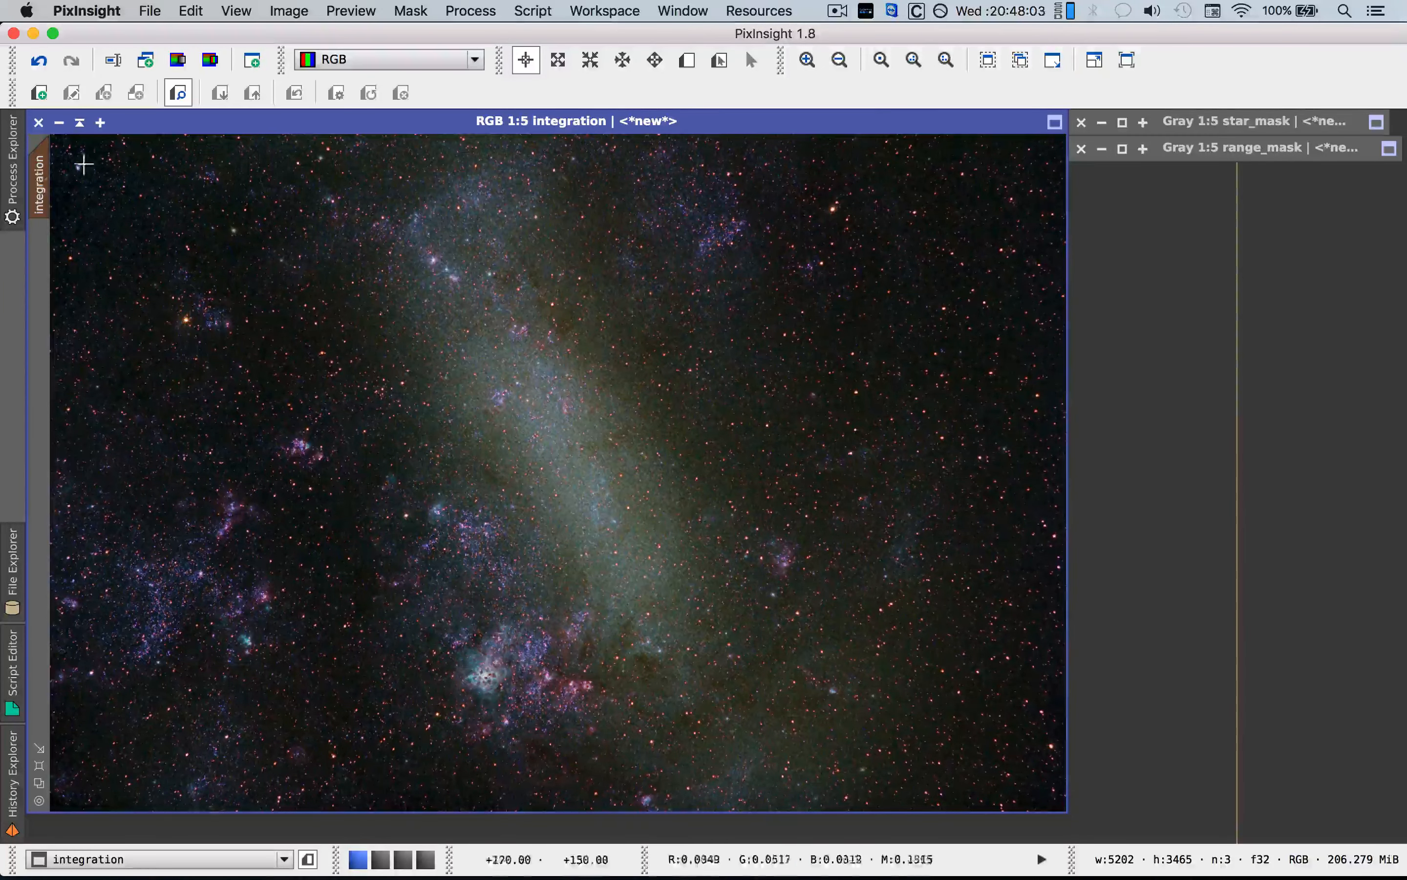
Remove the mask from the integration image.
left_click(397, 10)
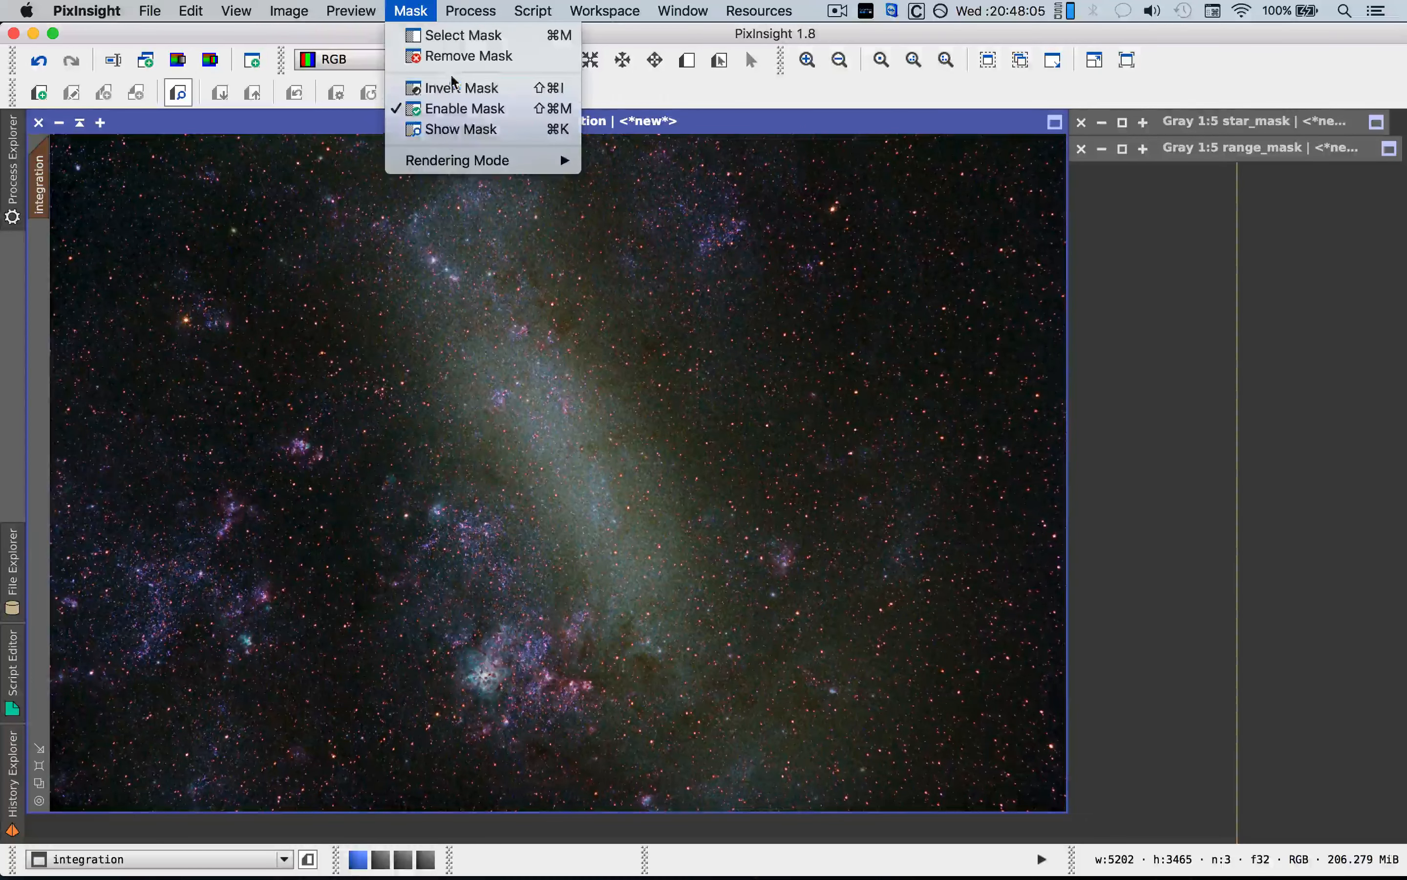
left_click(460, 54)
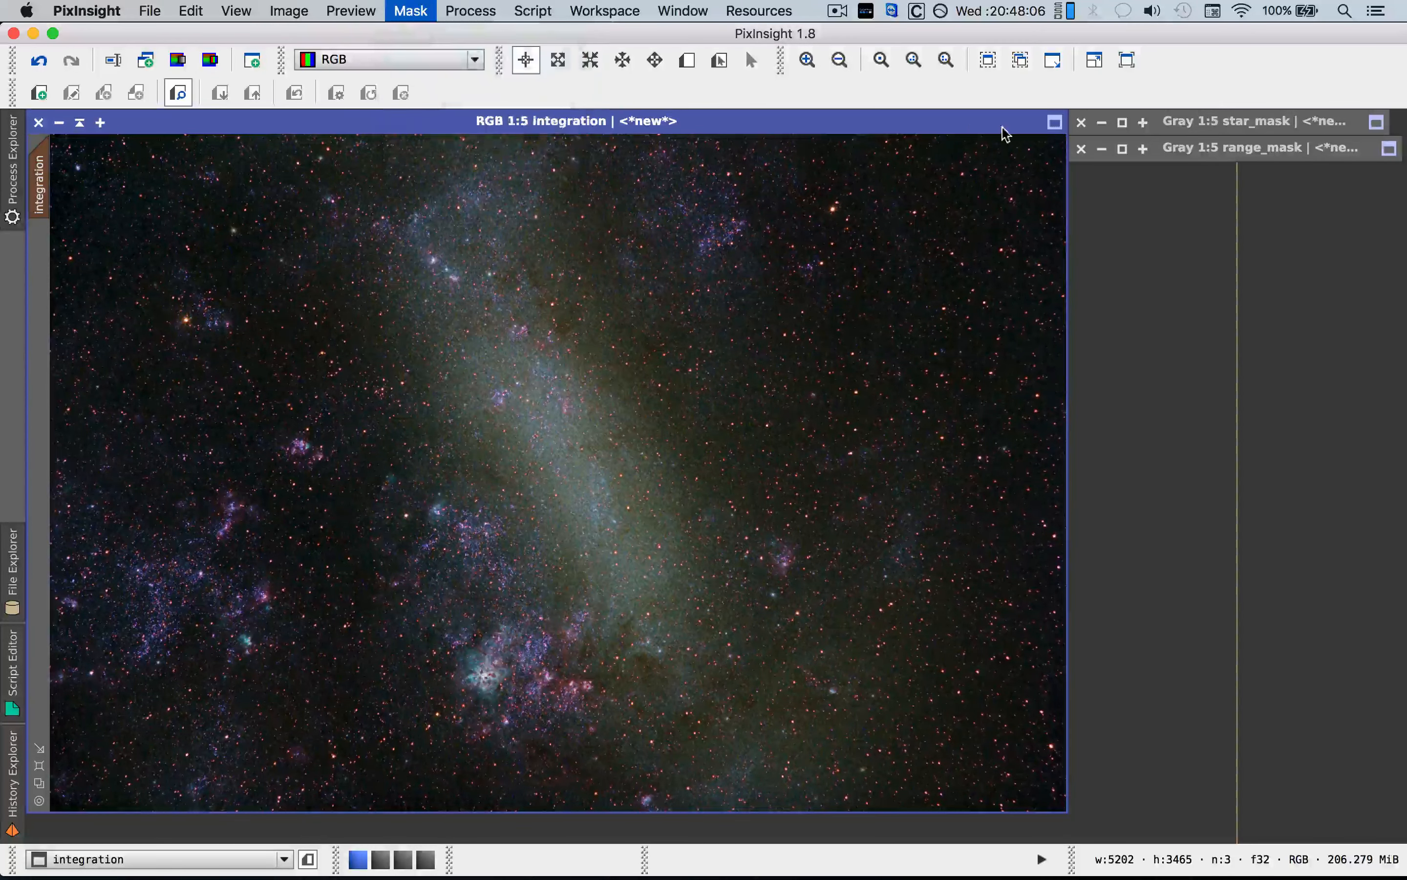
Restore the range_mask window, place it beside the integration image, and apply range_mask as that image's mask.
left_click(1122, 149)
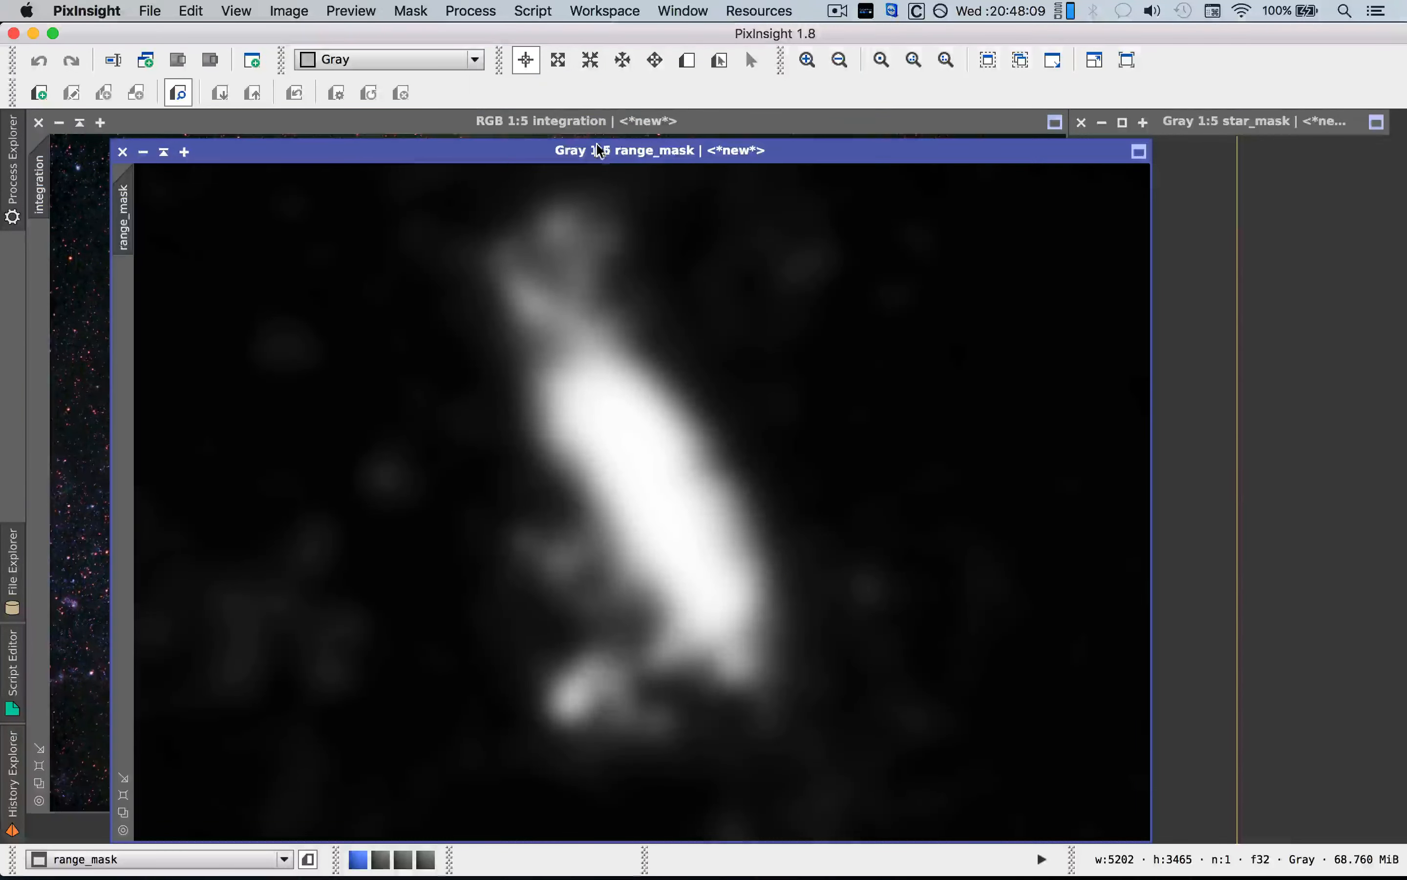
left_click_drag(599, 150, 1206, 138)
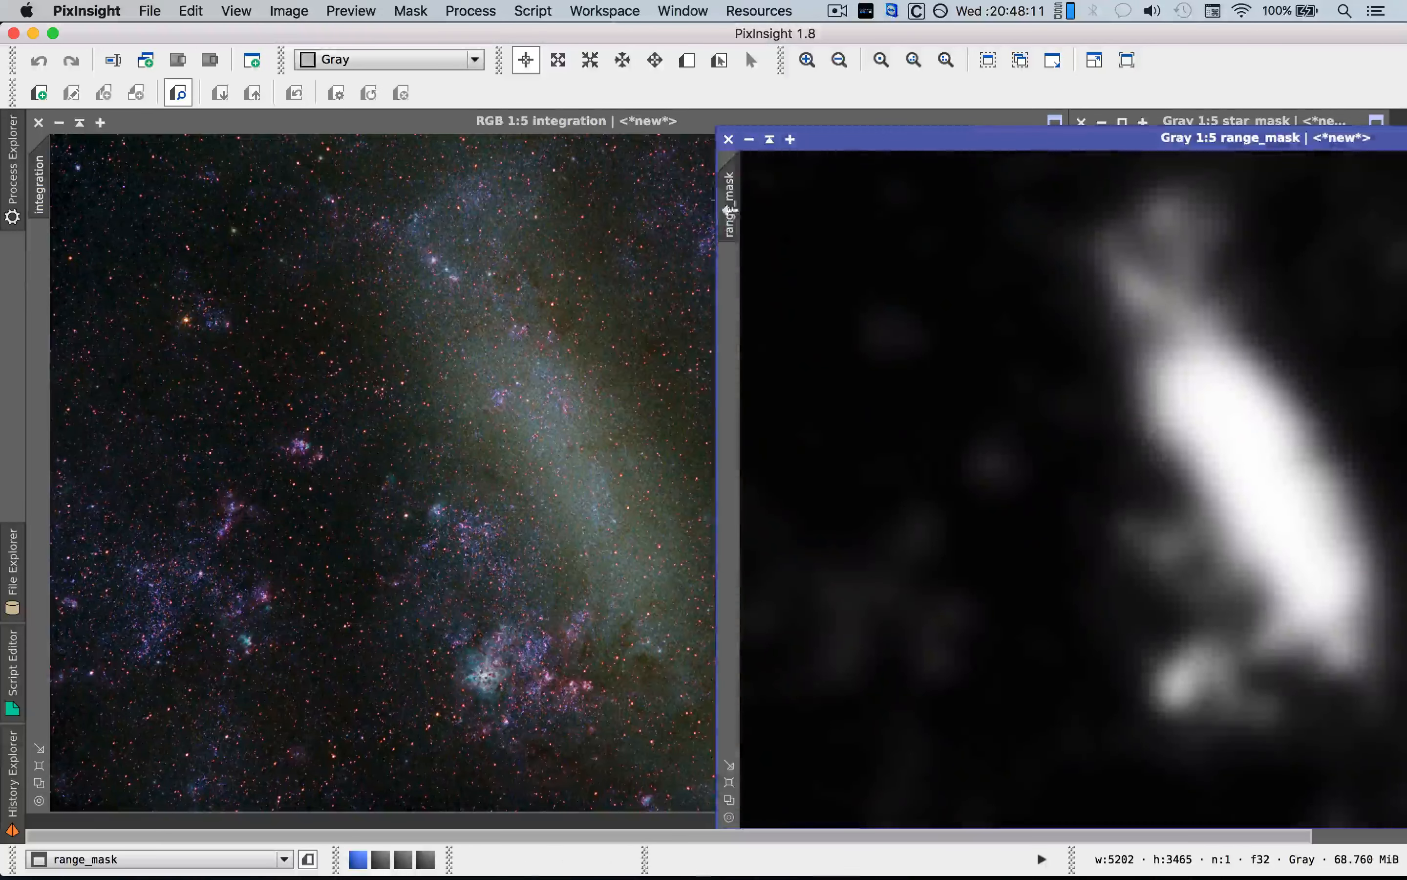
left_click_drag(550, 306, 551, 307)
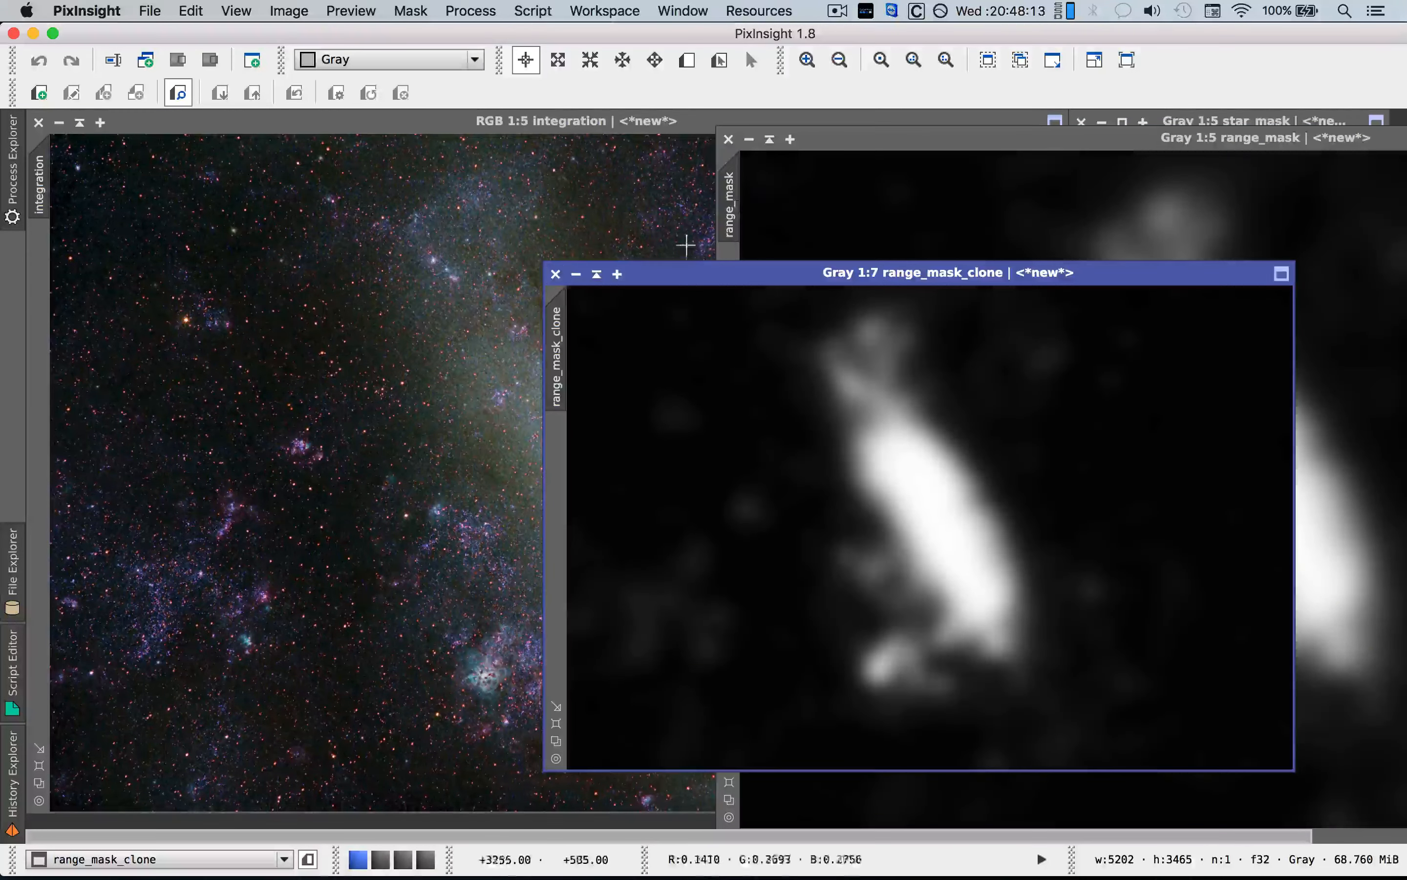
left_click(556, 274)
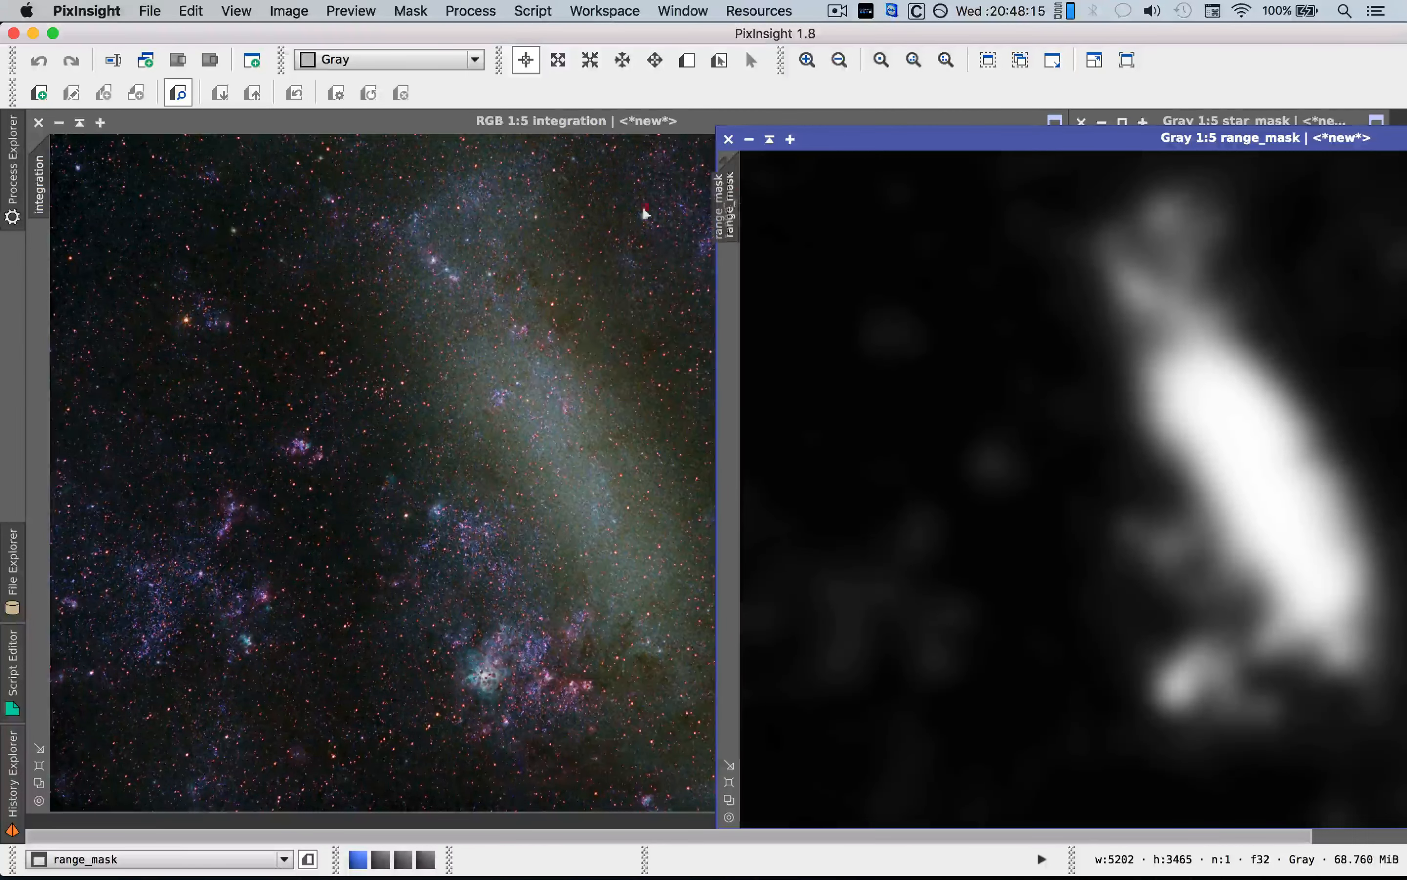
left_click_drag(644, 213, 37, 262)
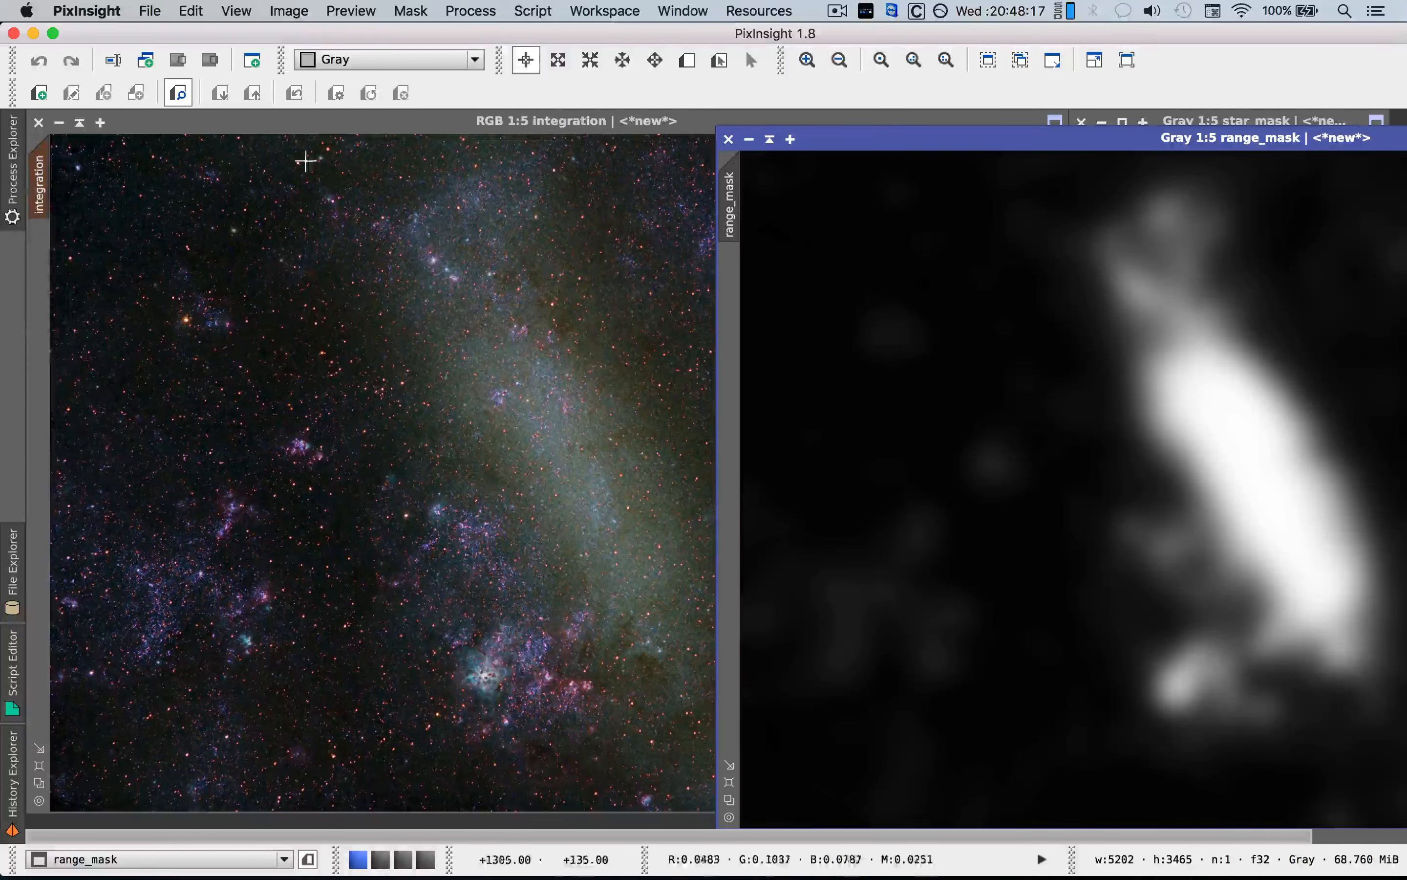
left_click(361, 135)
Display the mask overlay on the integration image to check which areas are protected, and hide it again.
left_click(410, 10)
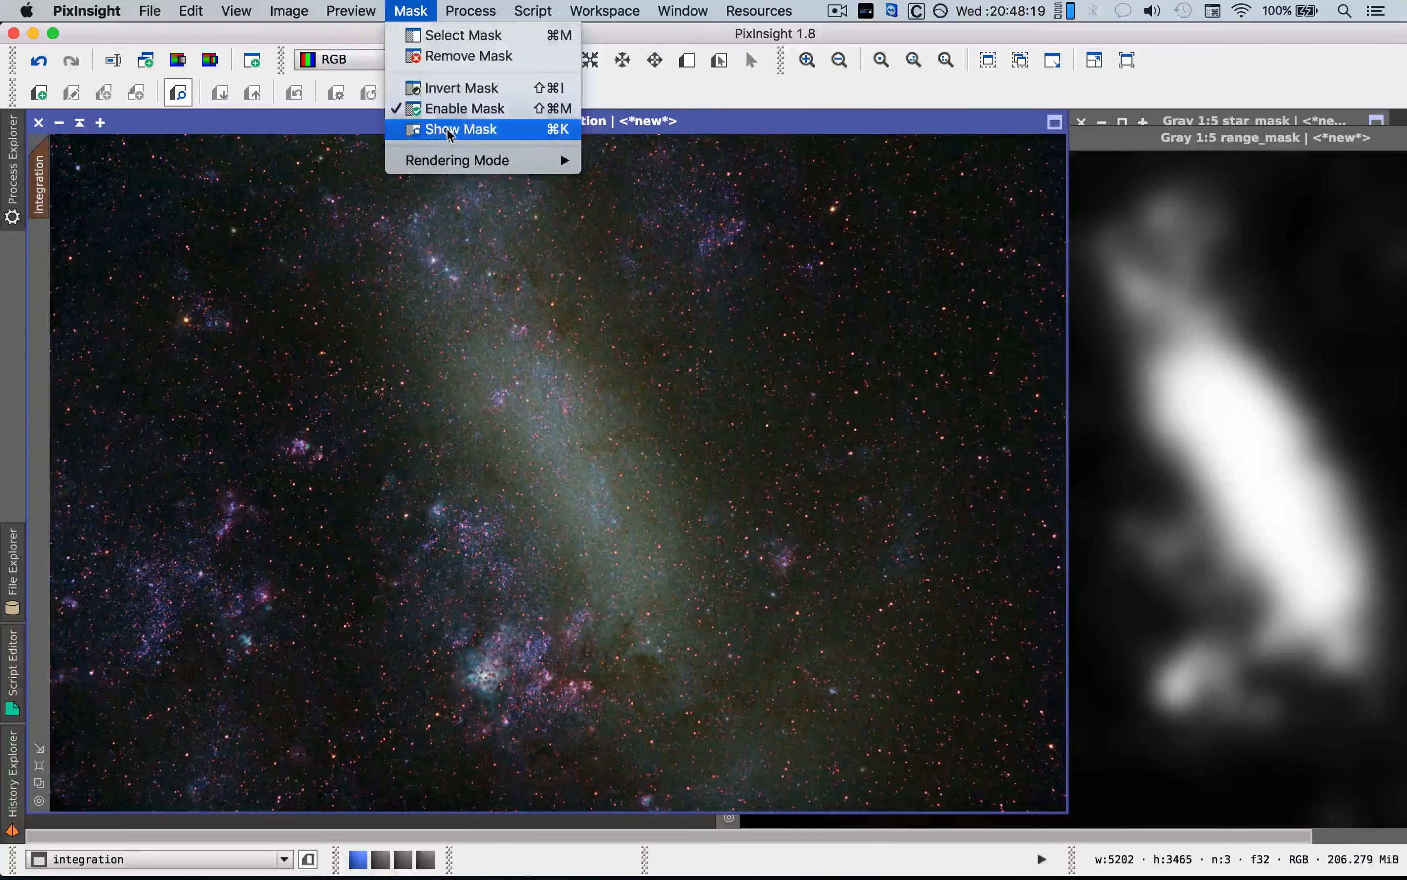
left_click(449, 129)
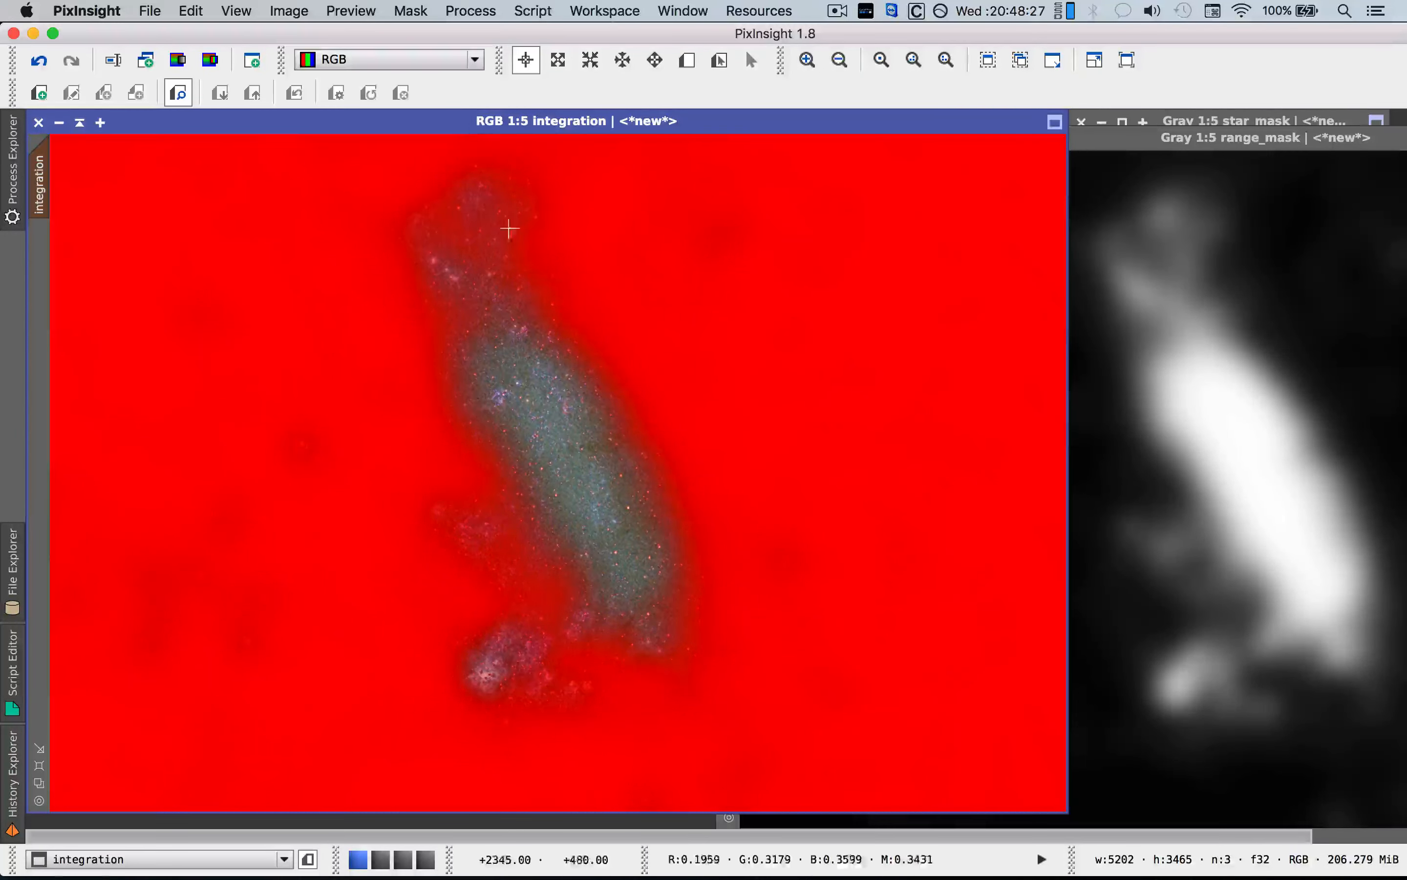
left_click(431, 20)
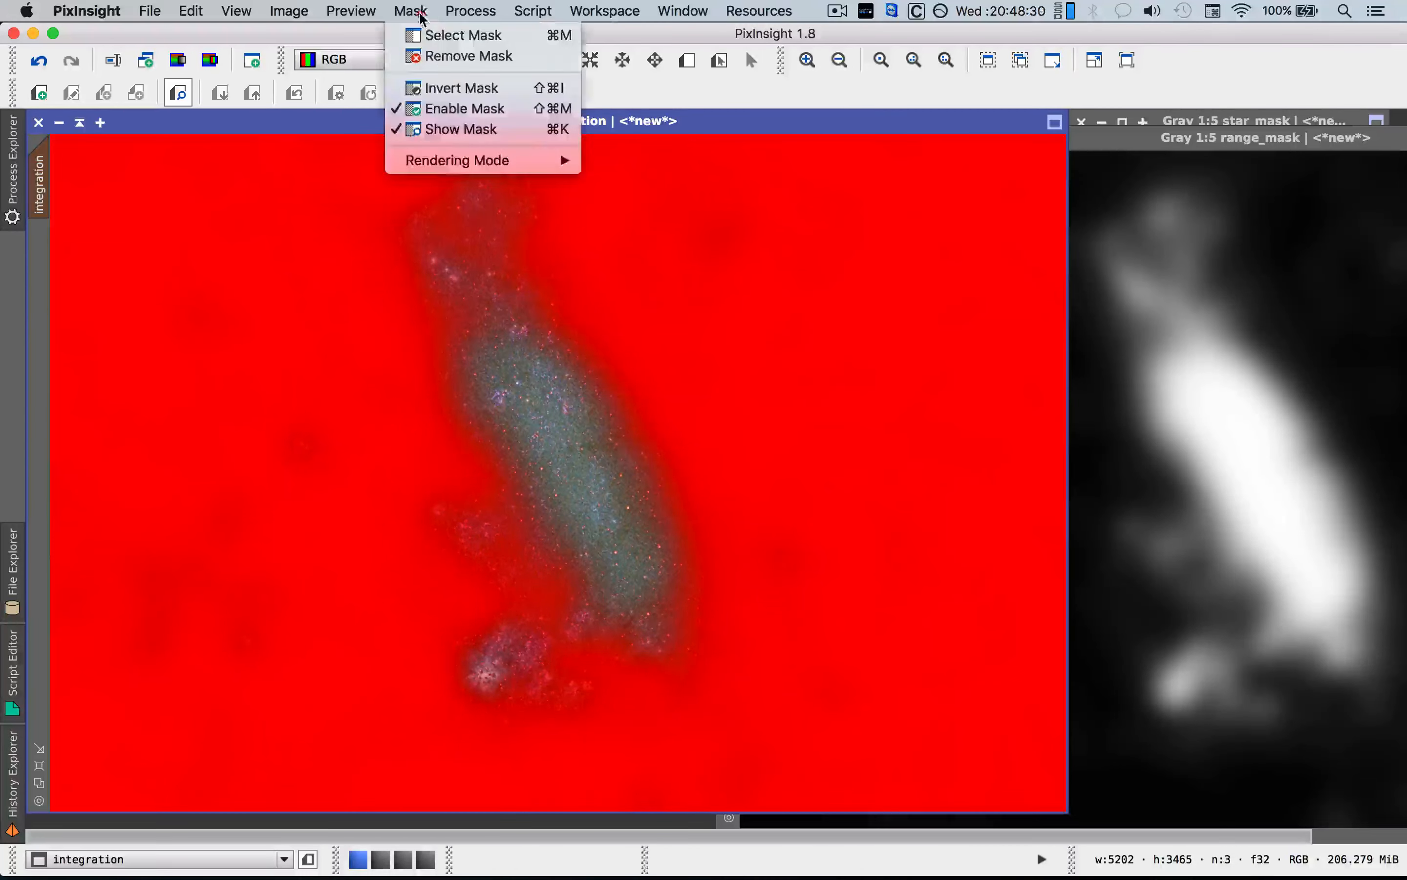
left_click(458, 129)
Open CurvesTransformation with a real-time preview of the integration image.
left_click(471, 10)
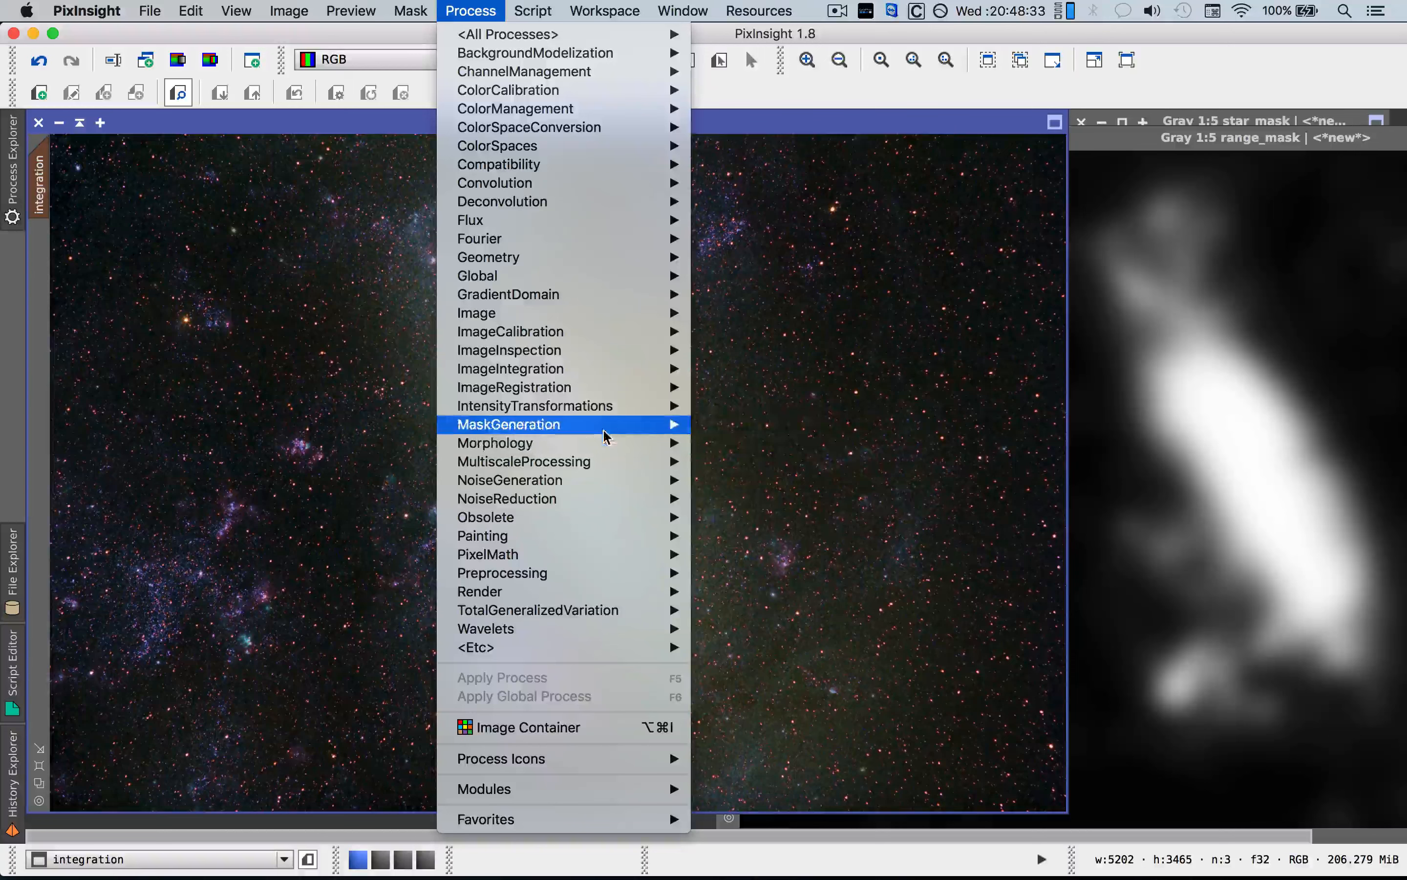
mouse_move(605, 405)
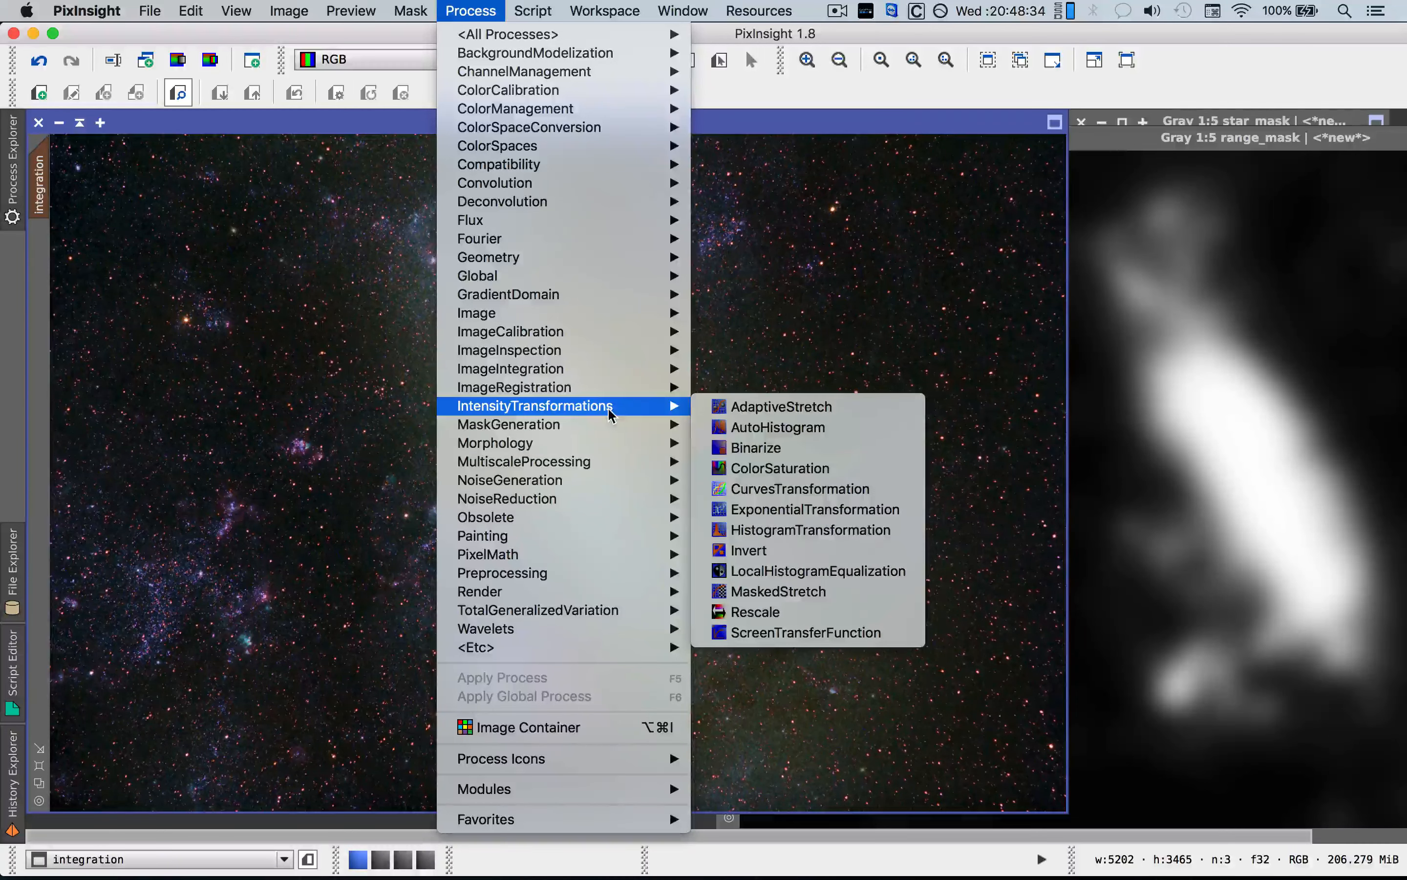
left_click(773, 495)
left_click(936, 702)
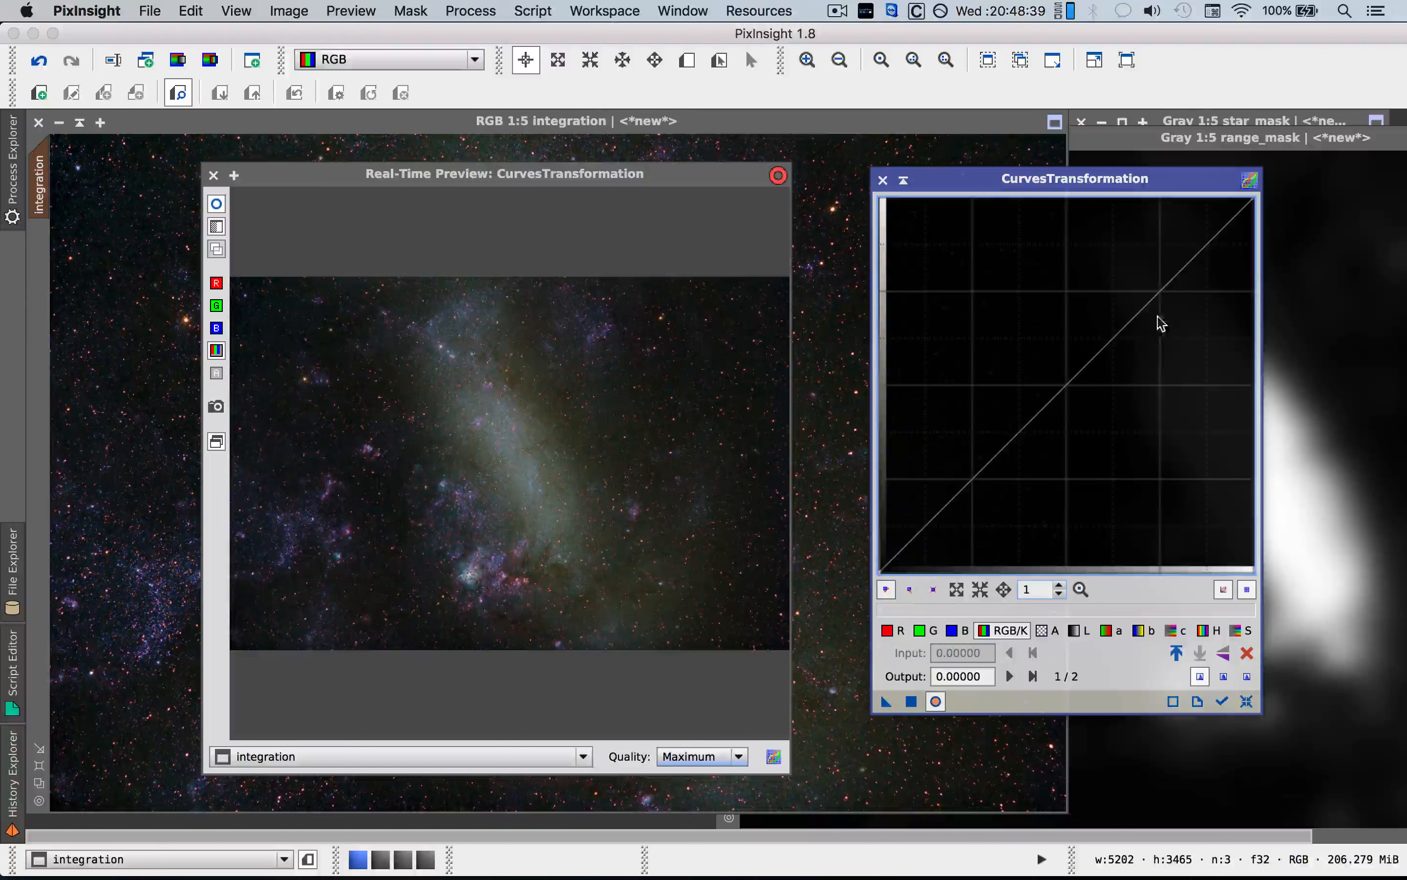
left_click(1166, 289)
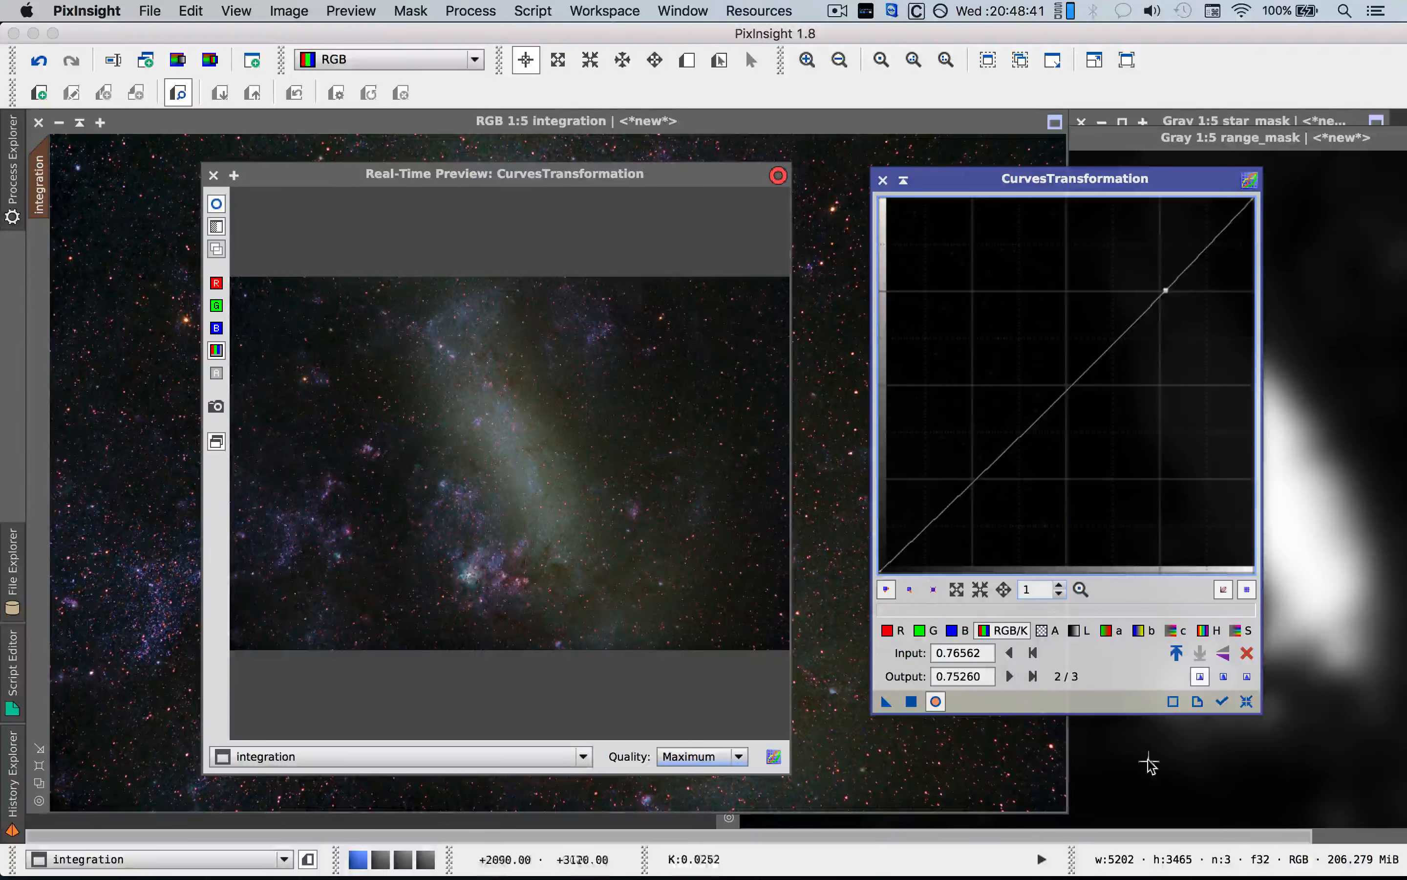
left_click_drag(1165, 289, 1163, 217)
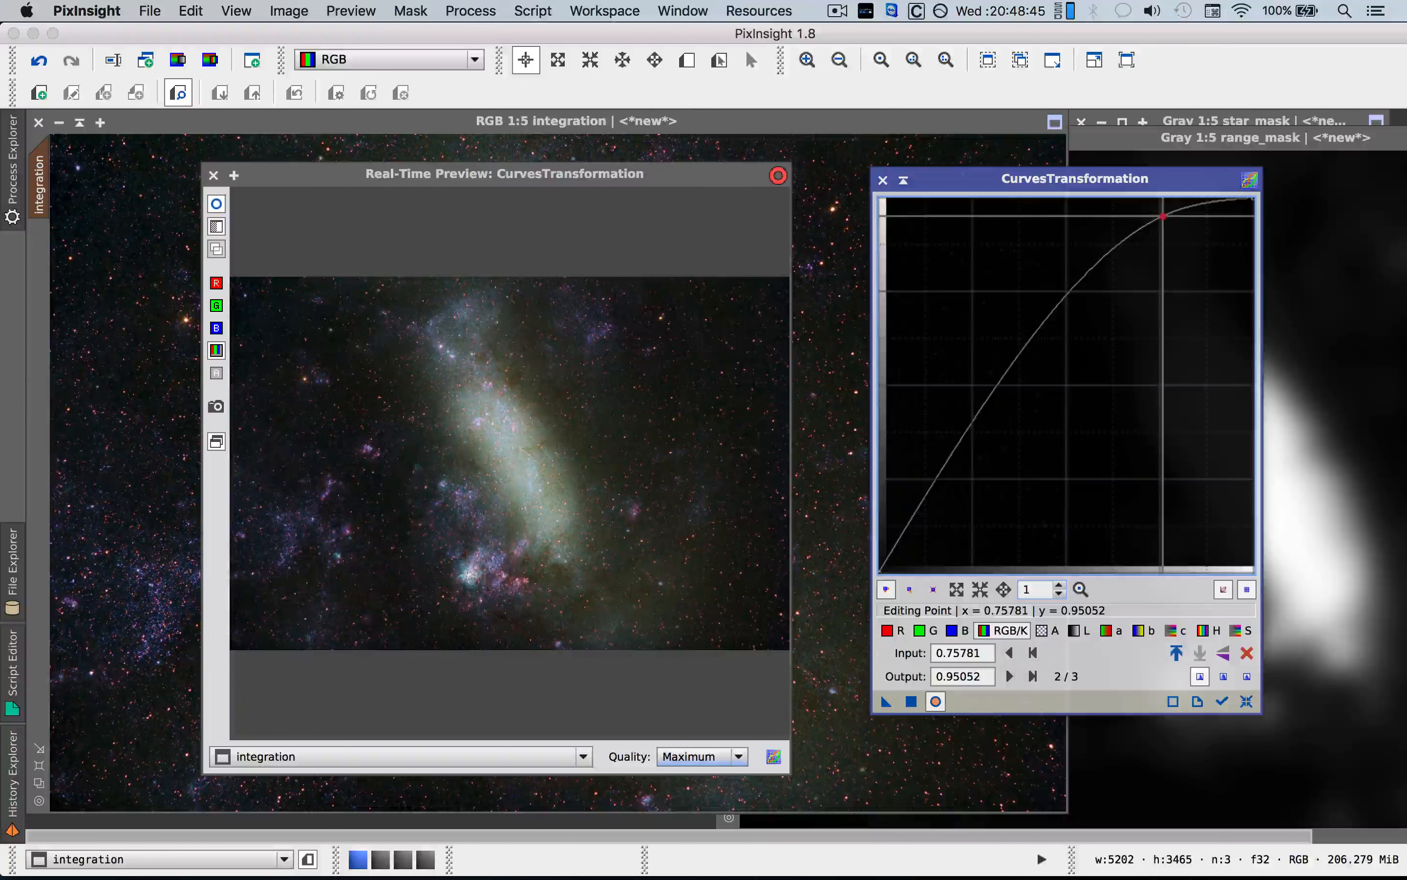
left_click(1246, 702)
Raise the saturation curve with points at about input 0.25, output 0.36 and input 0.75, output 0.88.
left_click(1240, 630)
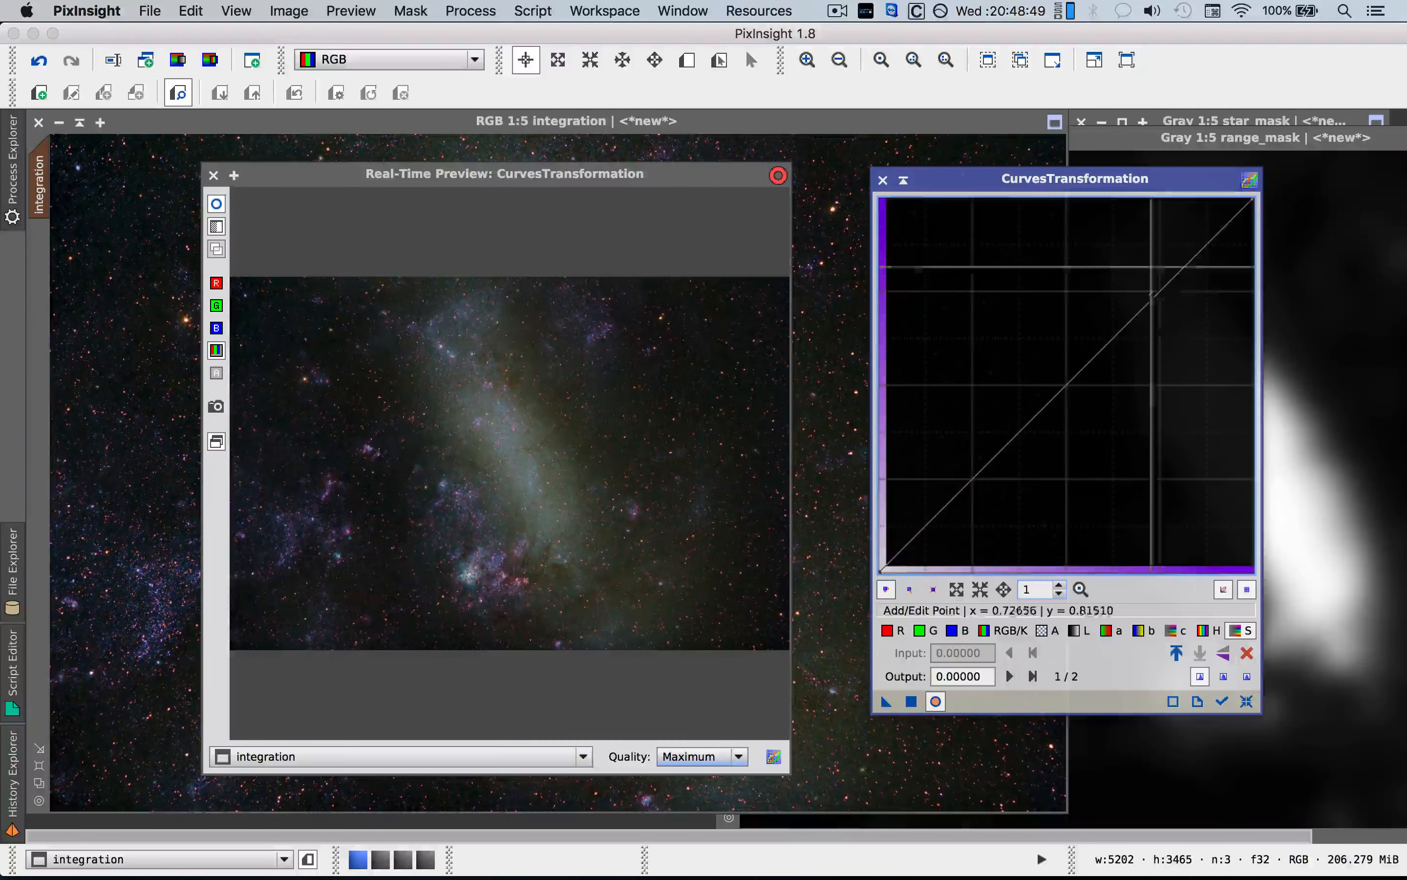
left_click_drag(1153, 288, 1163, 238)
mouse_move(972, 448)
left_mouse_down()
mouse_move(977, 293)
mouse_move(971, 440)
left_mouse_up()
left_click_drag(1161, 238, 1161, 245)
Add slight contrast to the RGB/K curve with points at about 0.25/0.24, 0.547/0.549 and 0.75/0.77 (input/output).
left_click(1021, 630)
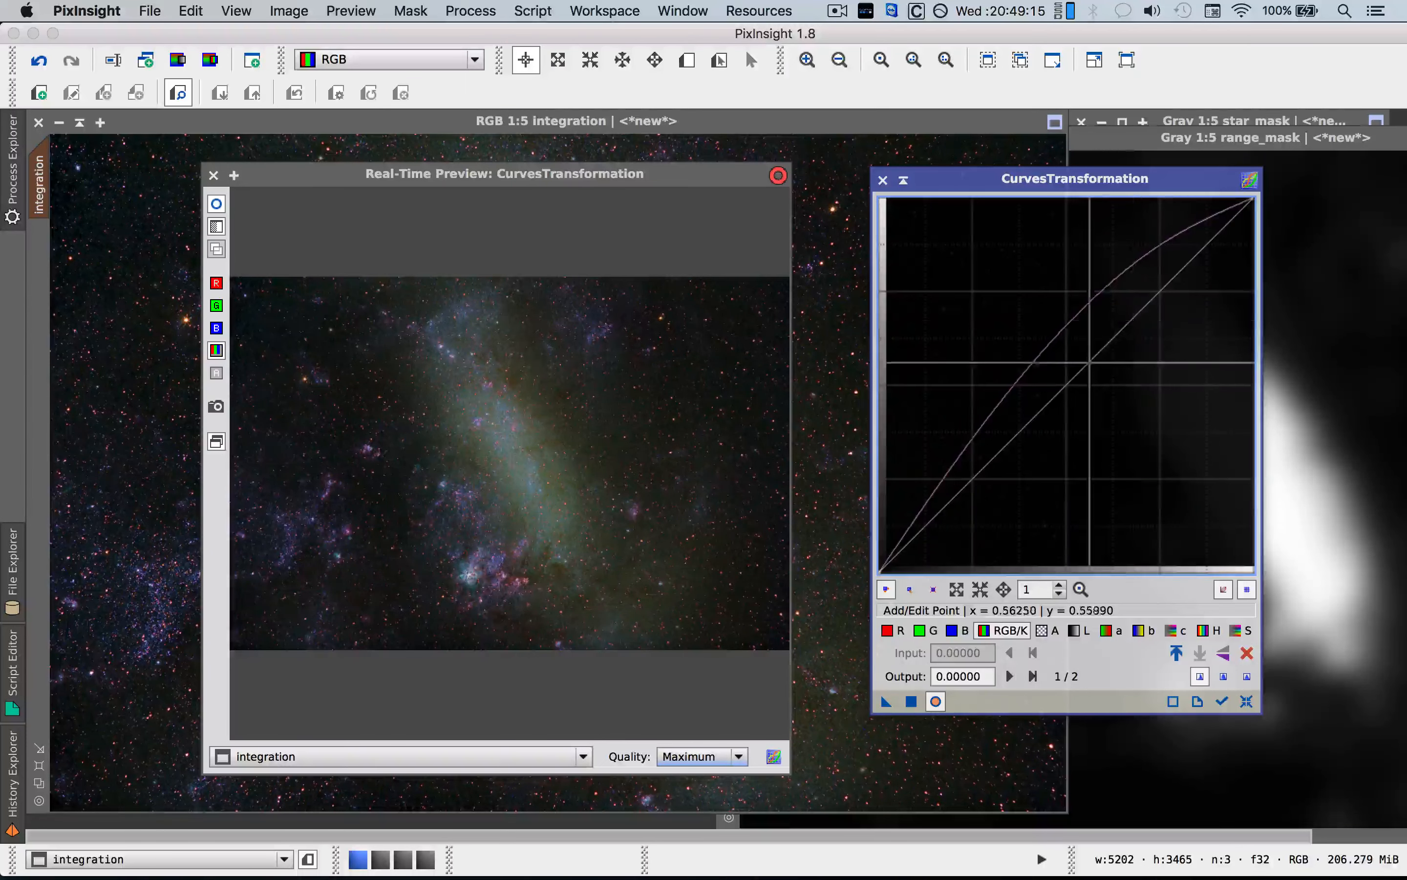
left_click_drag(1093, 368, 1083, 366)
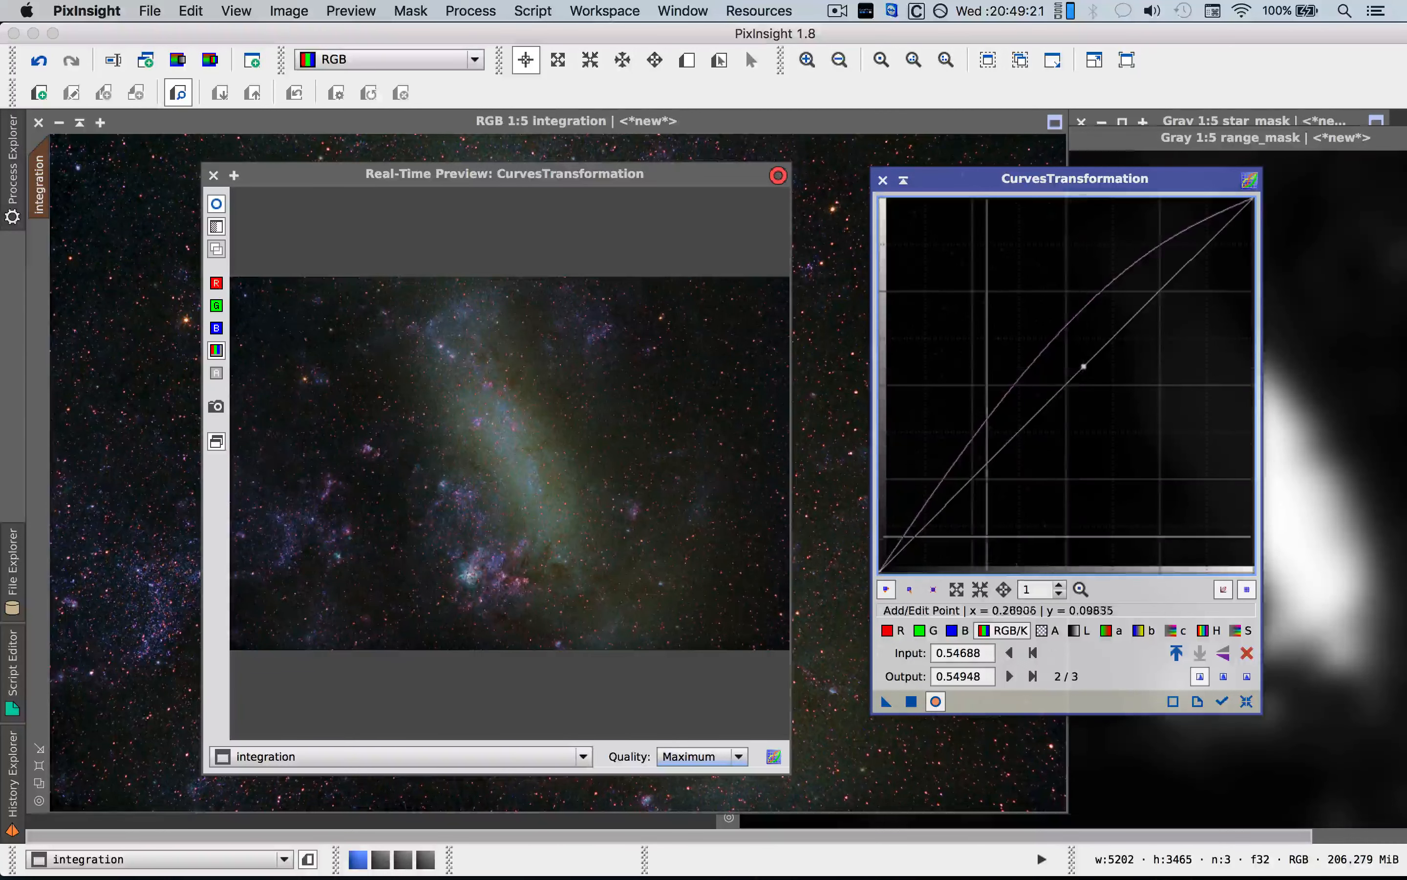
left_click(971, 483)
left_click_drag(971, 483, 972, 483)
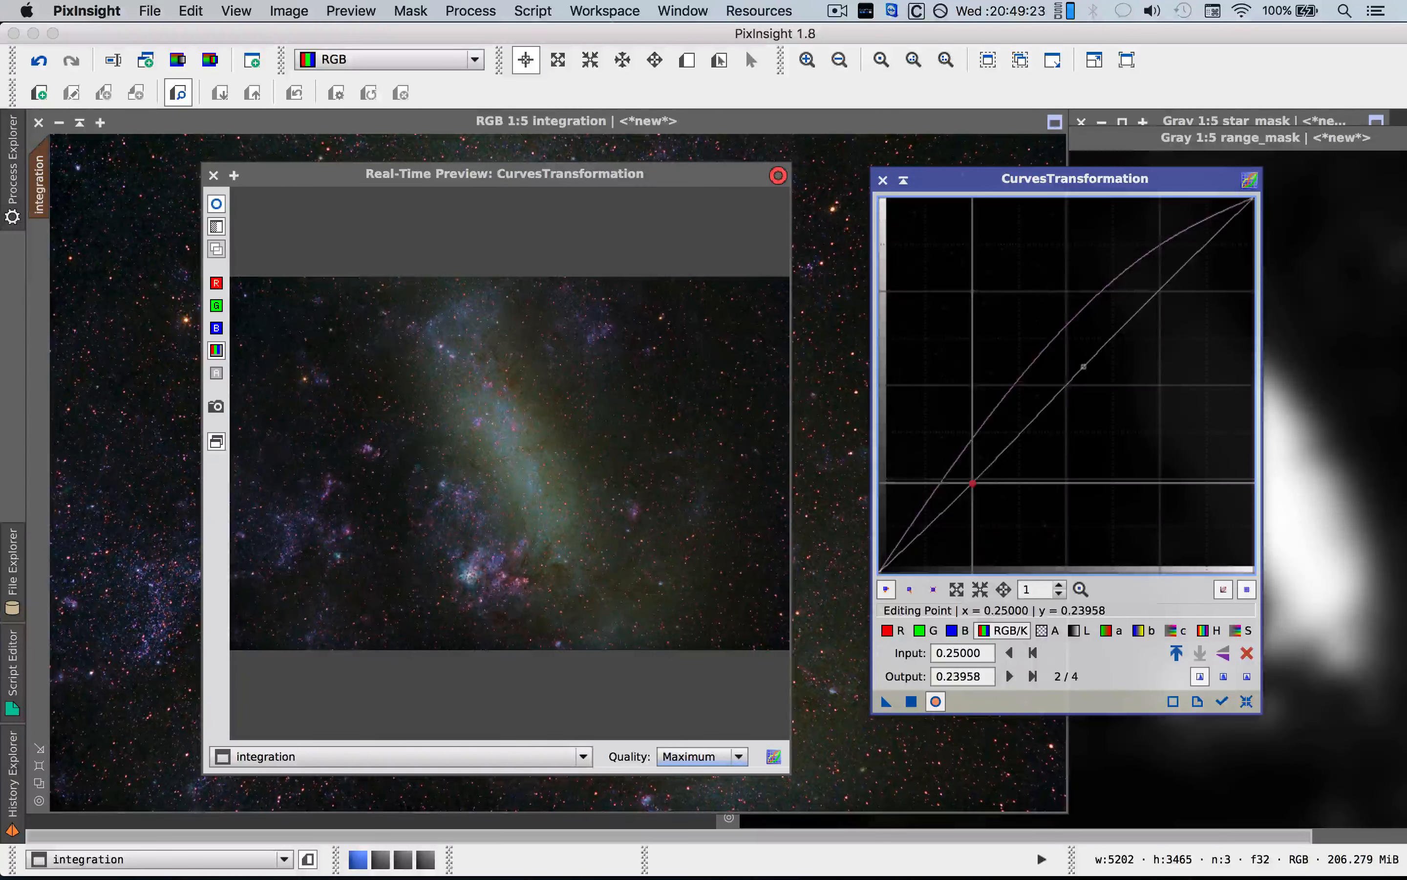
left_click_drag(1161, 290, 1160, 283)
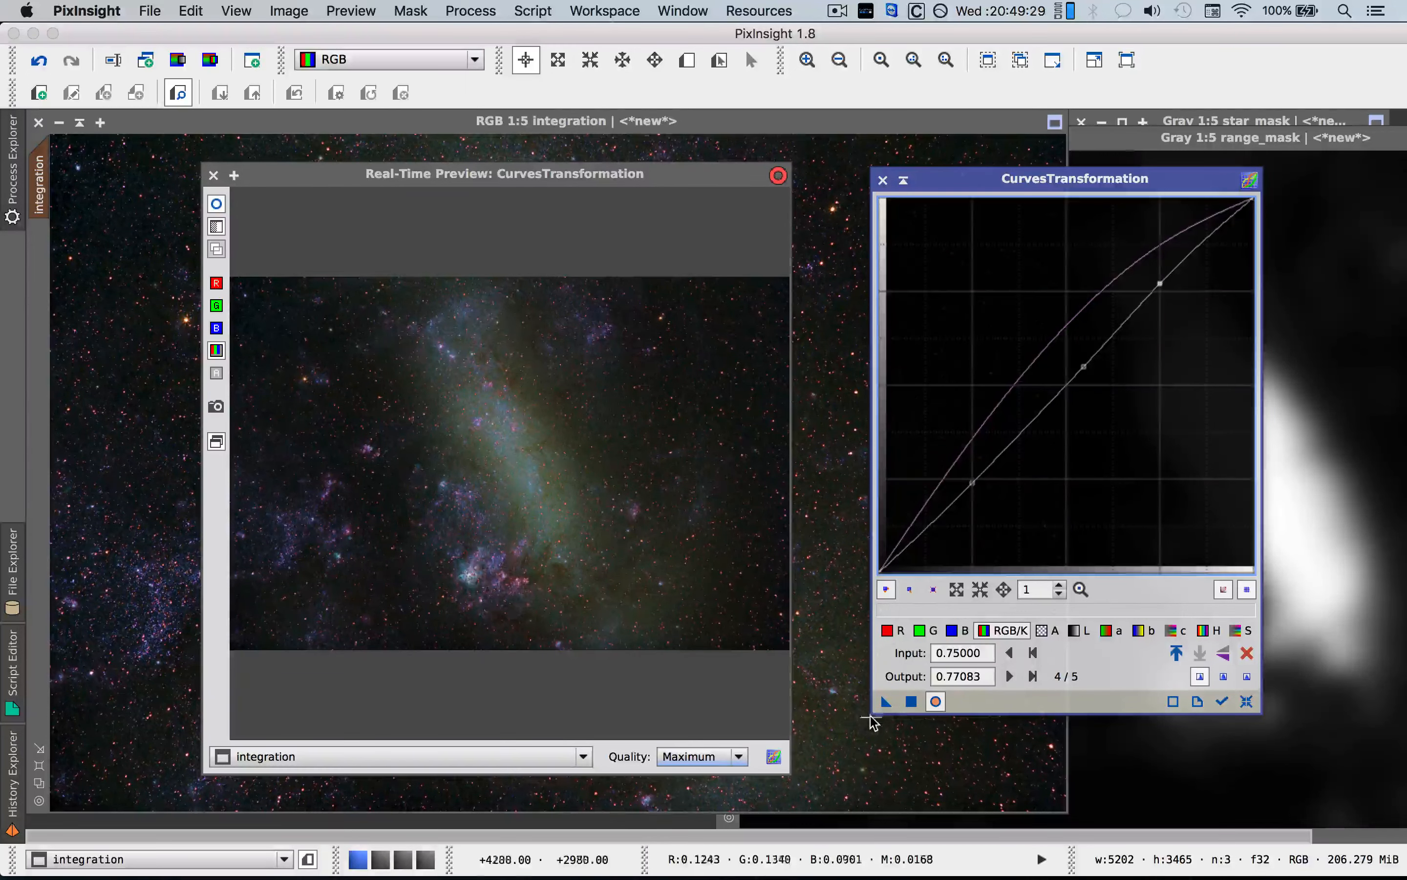
Apply both curves to the integration image, and close the console, the real-time preview and CurvesTransformation.
left_click(909, 702)
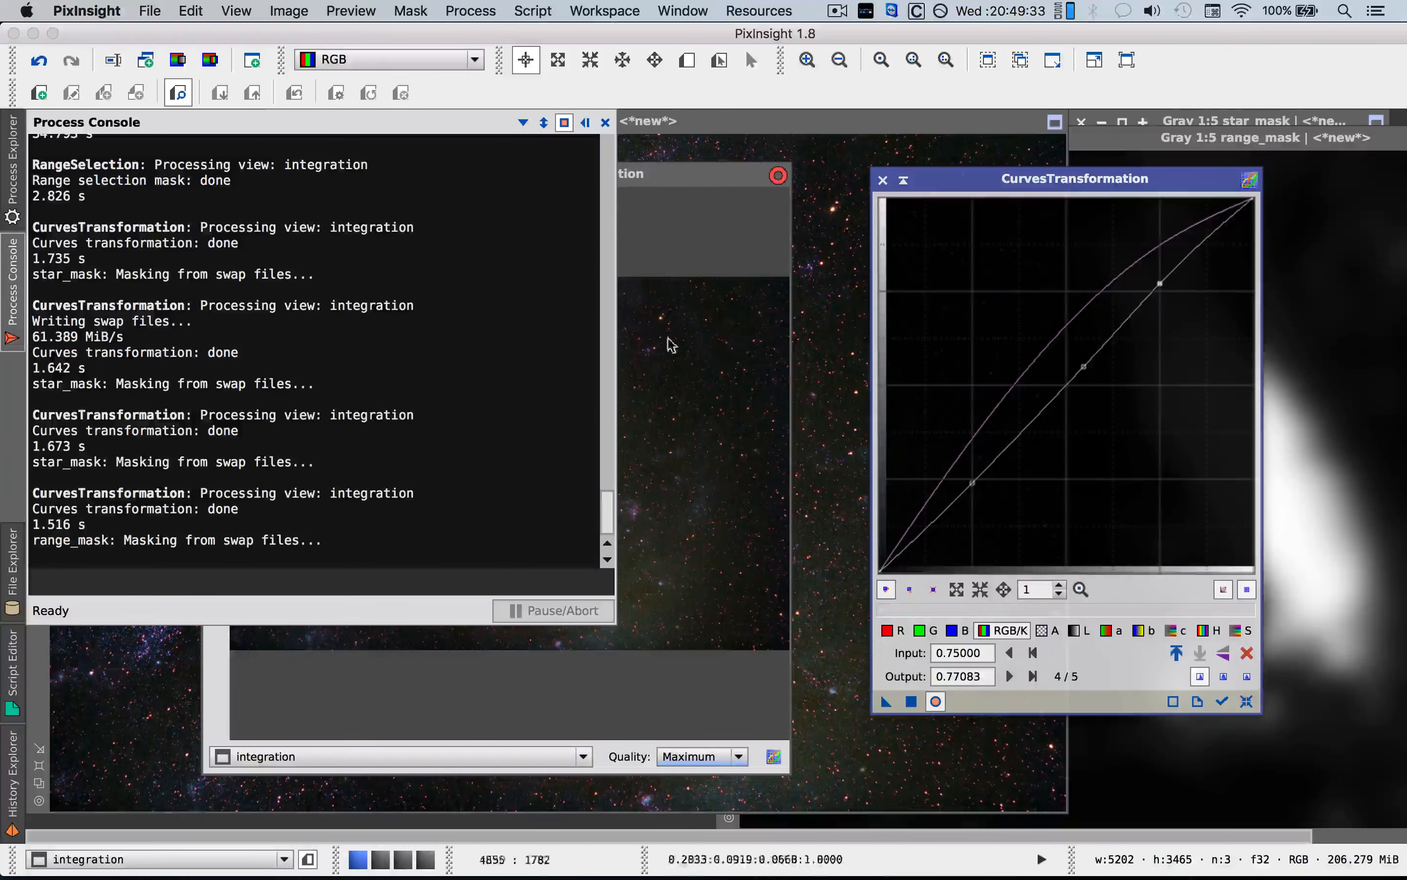
left_click(604, 121)
left_click(214, 175)
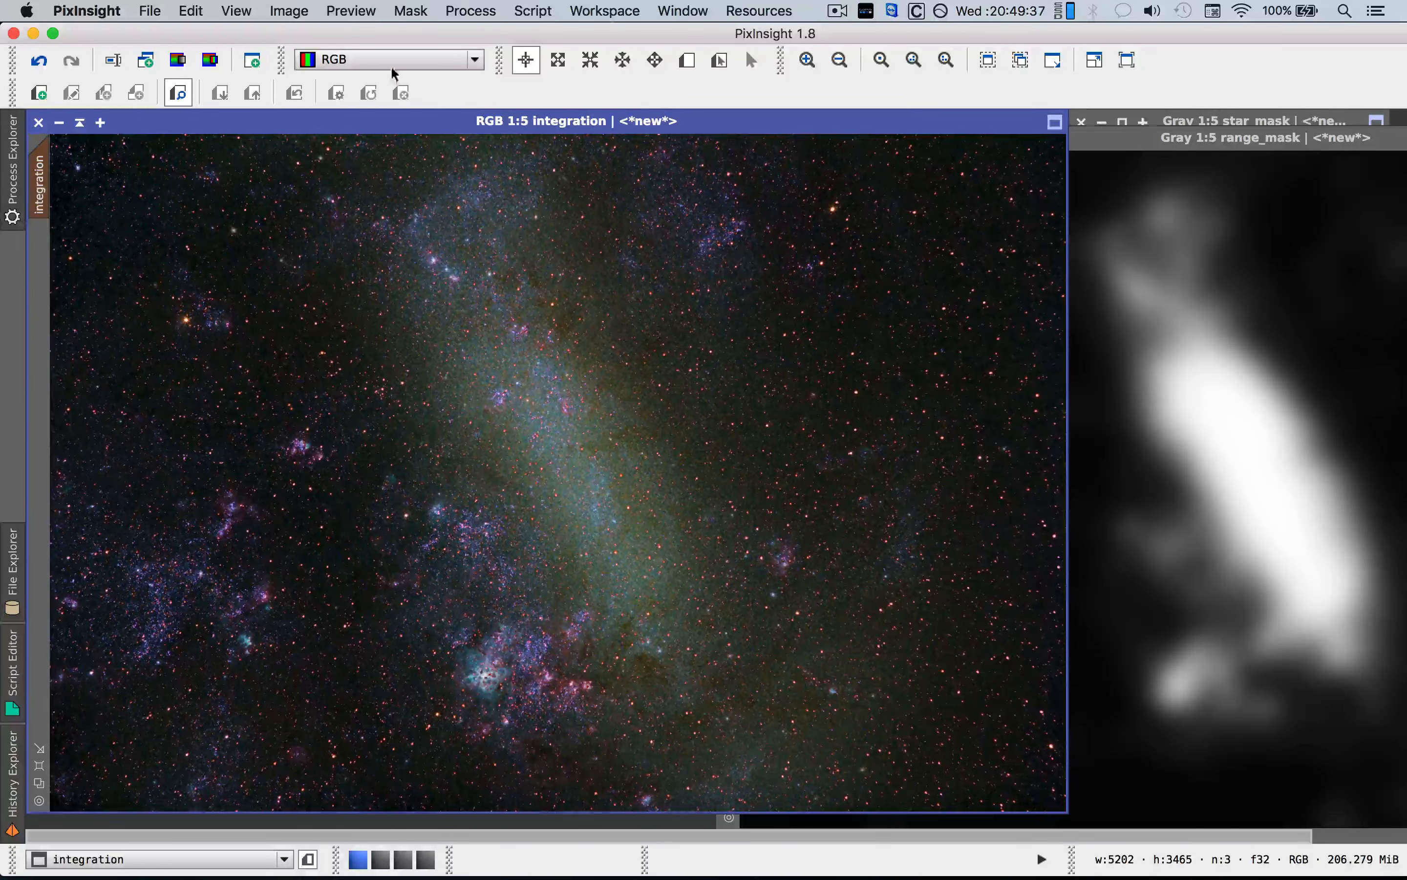
Remove the mask from the integration image and minimize the range_mask window.
left_click(412, 12)
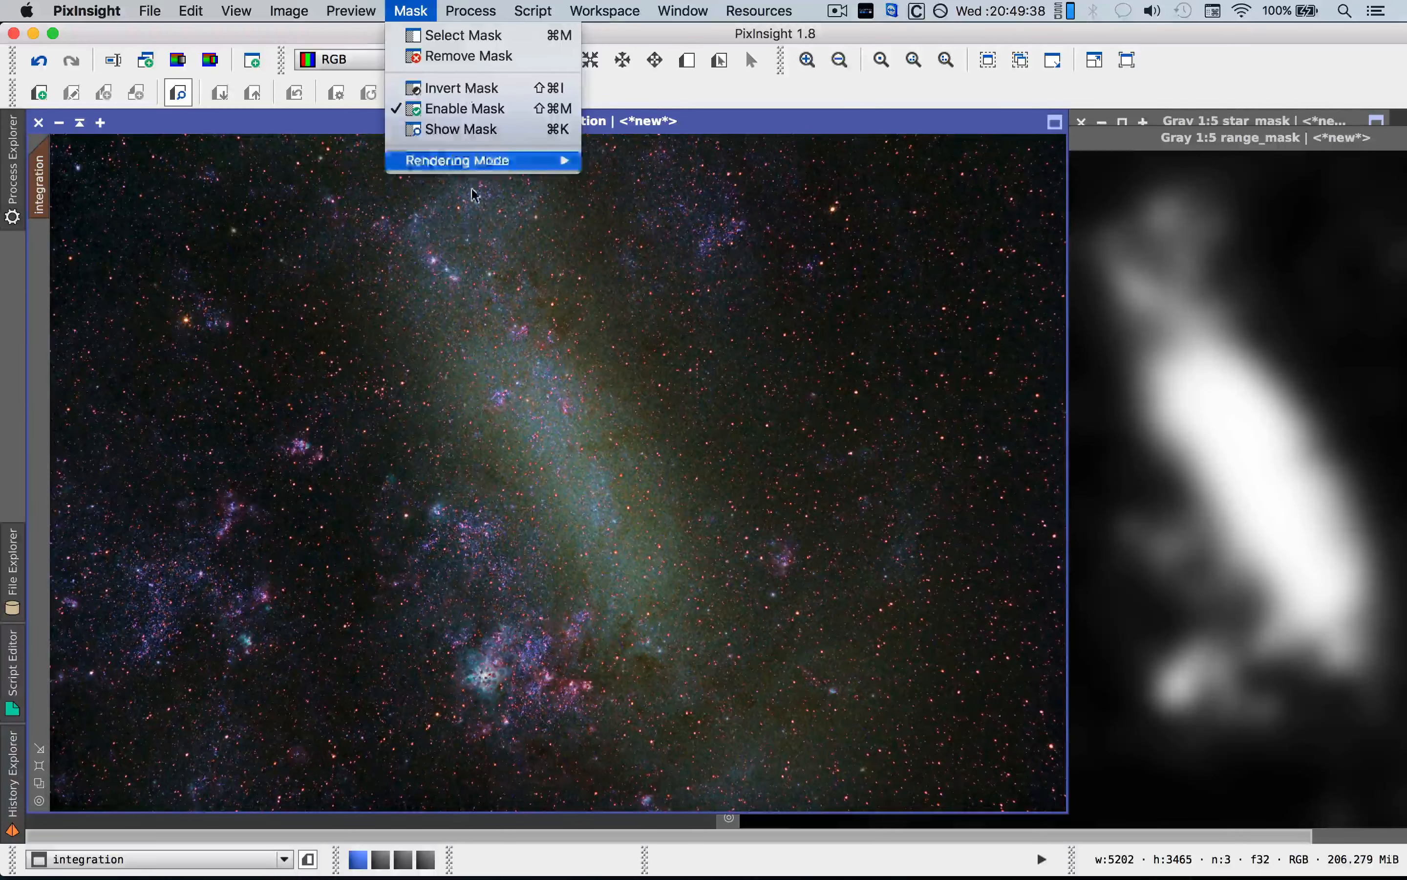
left_click(469, 56)
left_click(1105, 143)
left_click(744, 142)
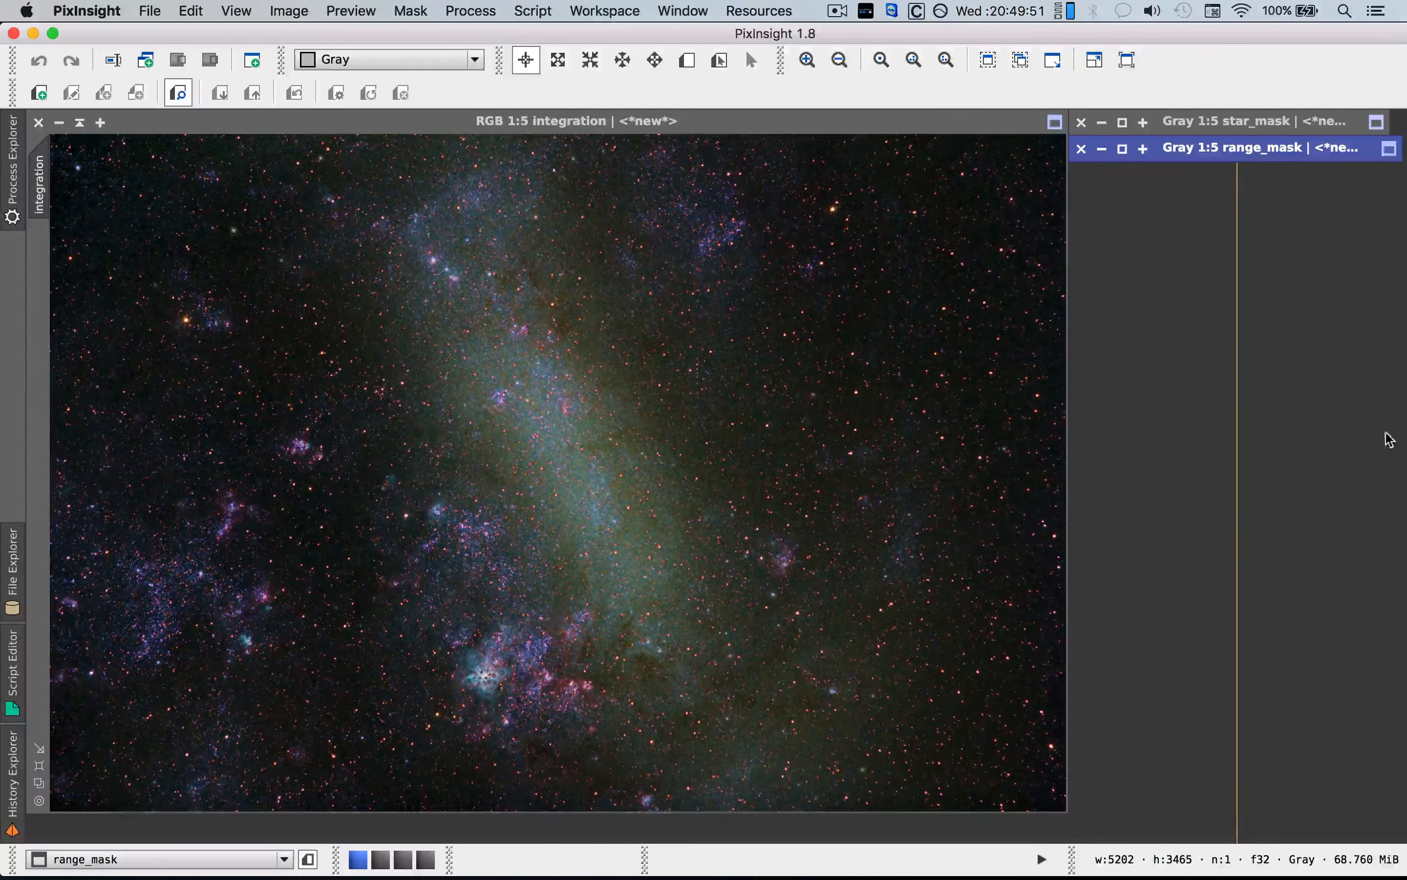
Restore the star_mask window, move it clear of the integration image, and apply star_mask as that image's mask.
left_click(1122, 122)
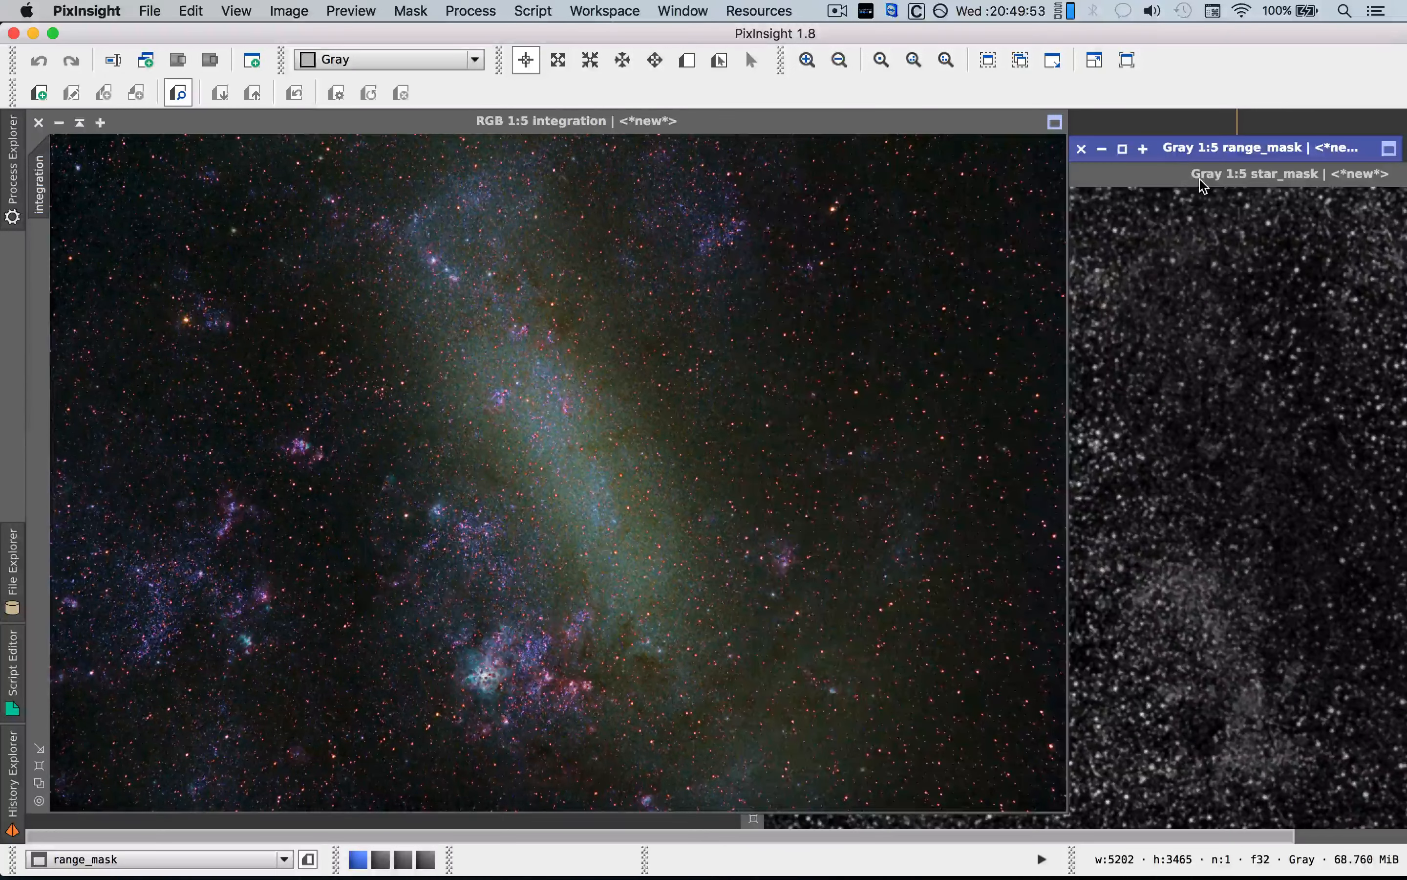
mouse_move(749, 224)
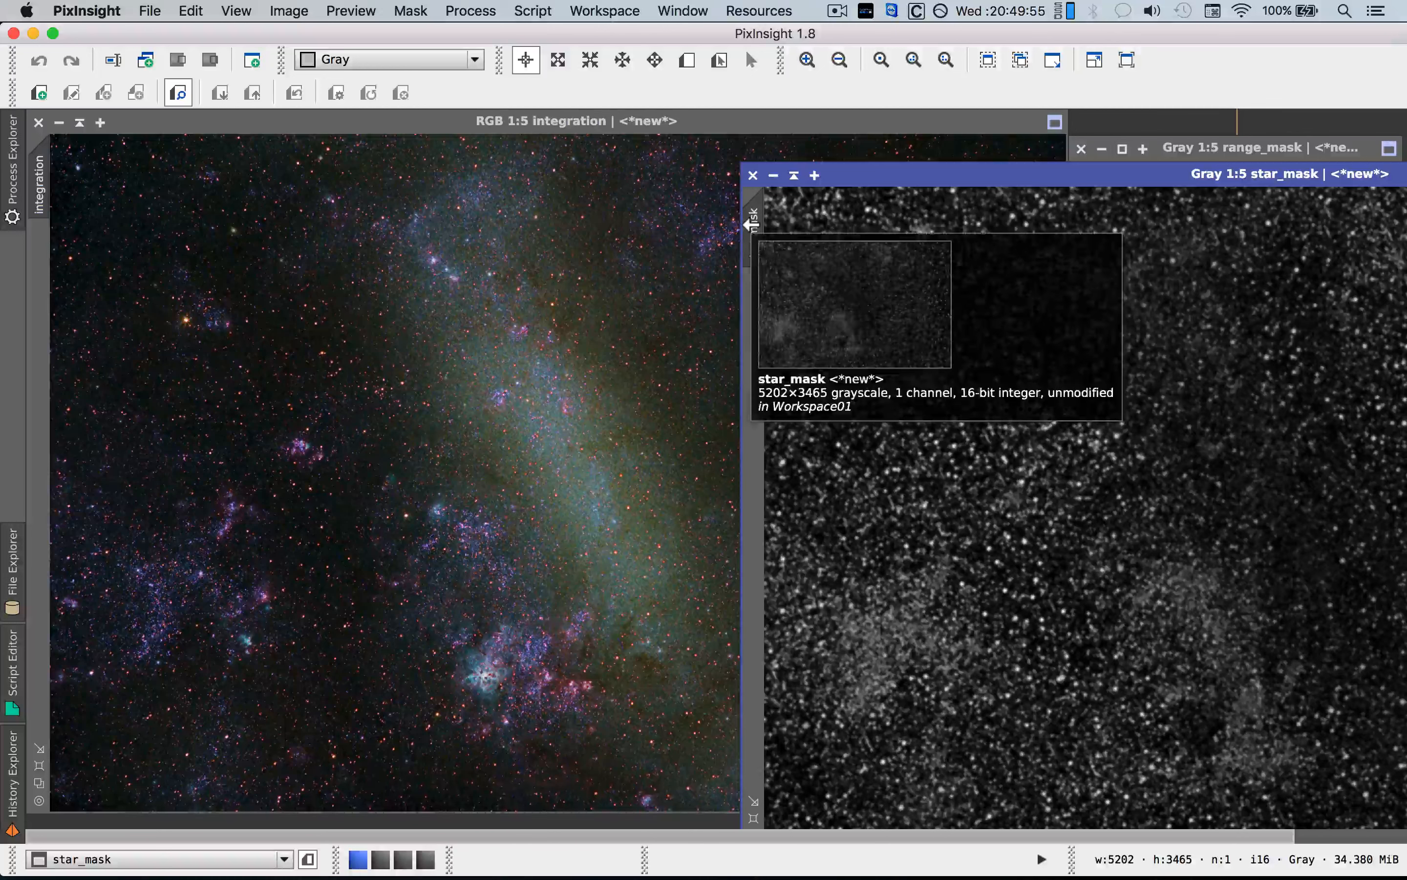
left_click_drag(751, 225, 39, 245)
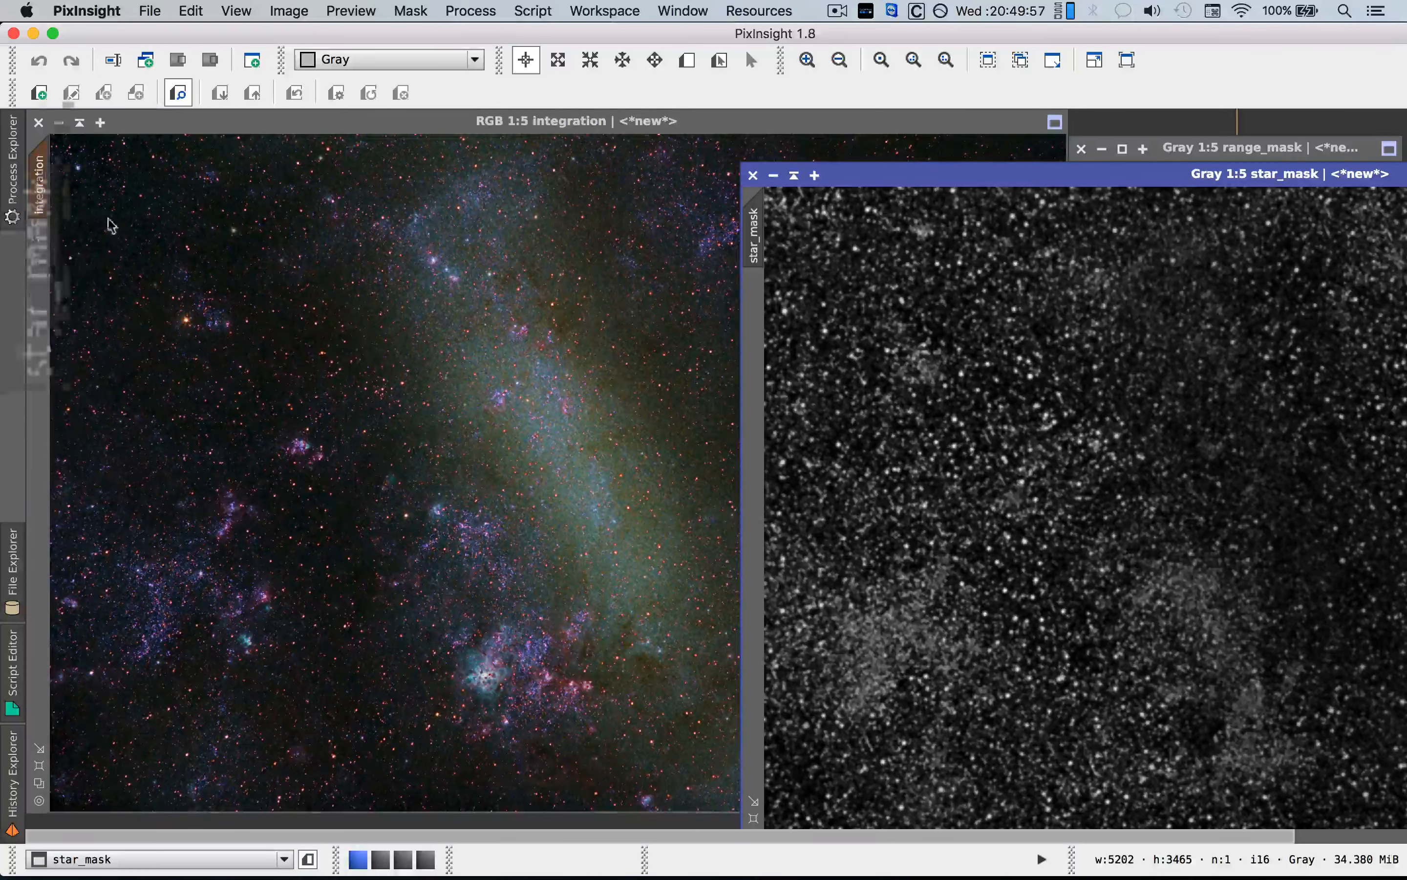
left_click(357, 120)
Show the star mask overlay, invert the mask so the stars are protected, and hide the overlay.
left_click(411, 10)
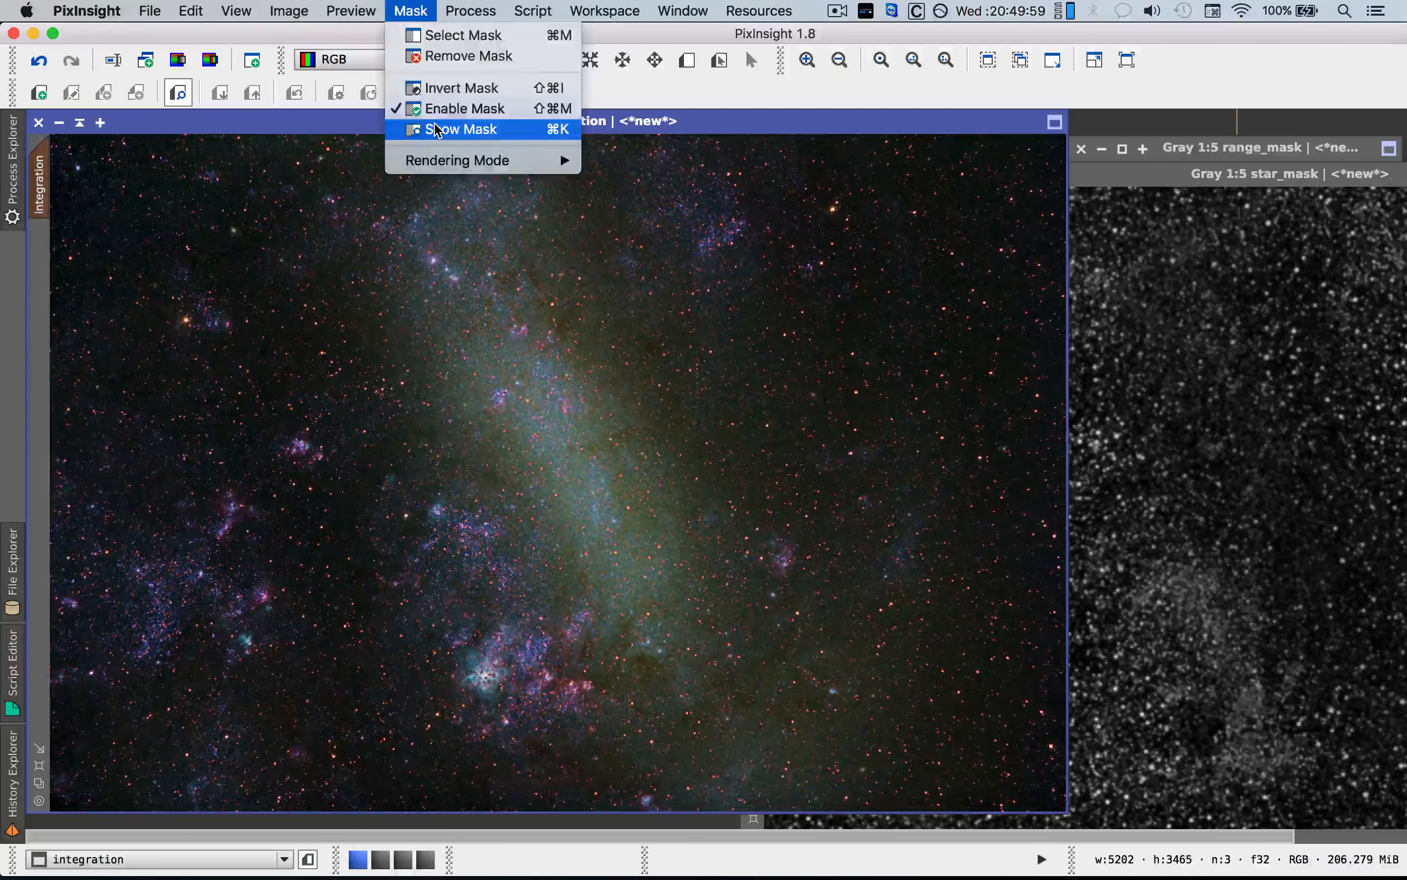
left_click(434, 125)
left_click(410, 10)
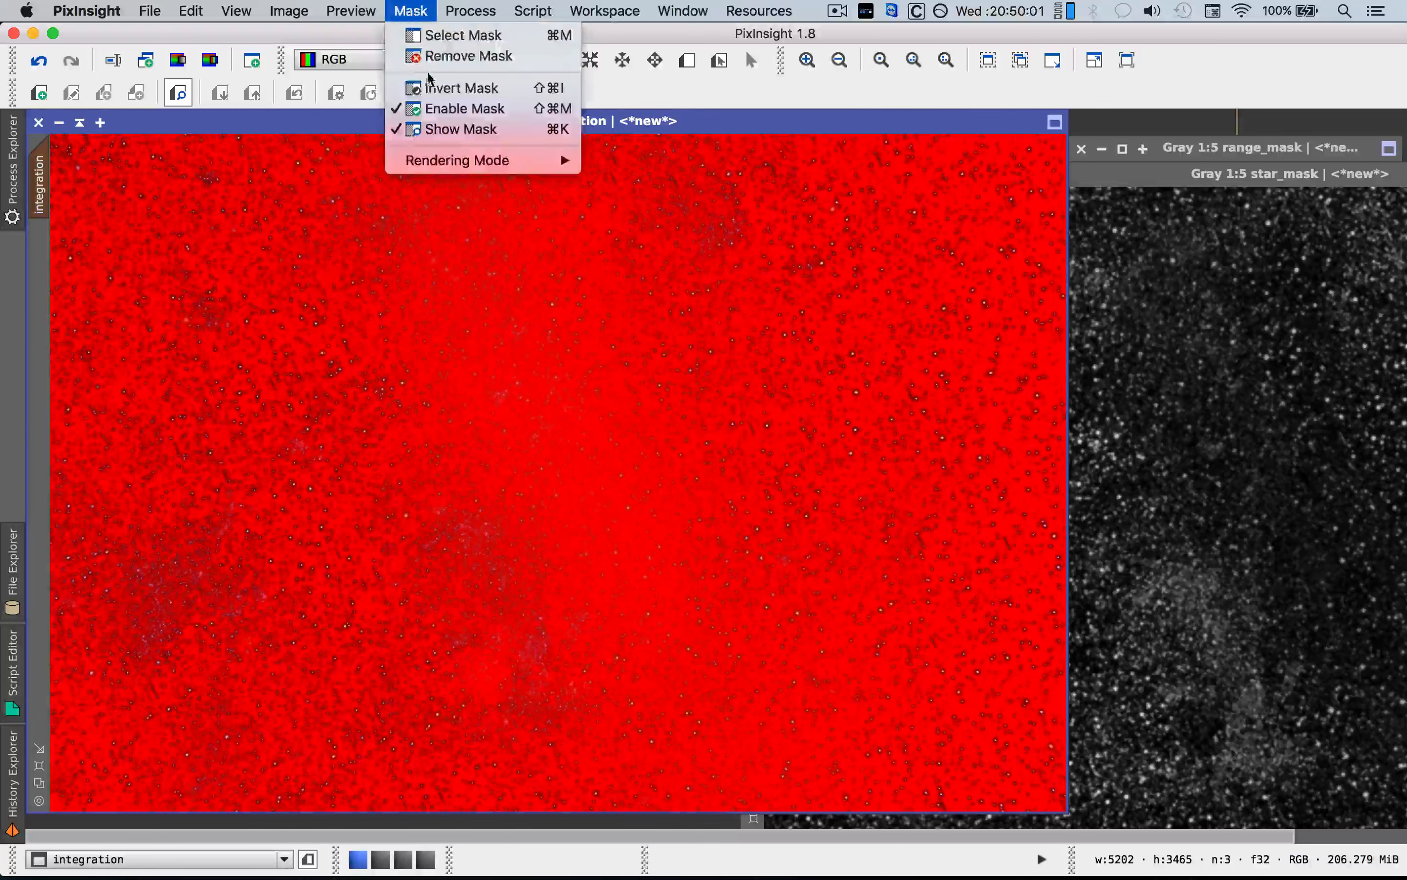
left_click(442, 88)
left_click(412, 10)
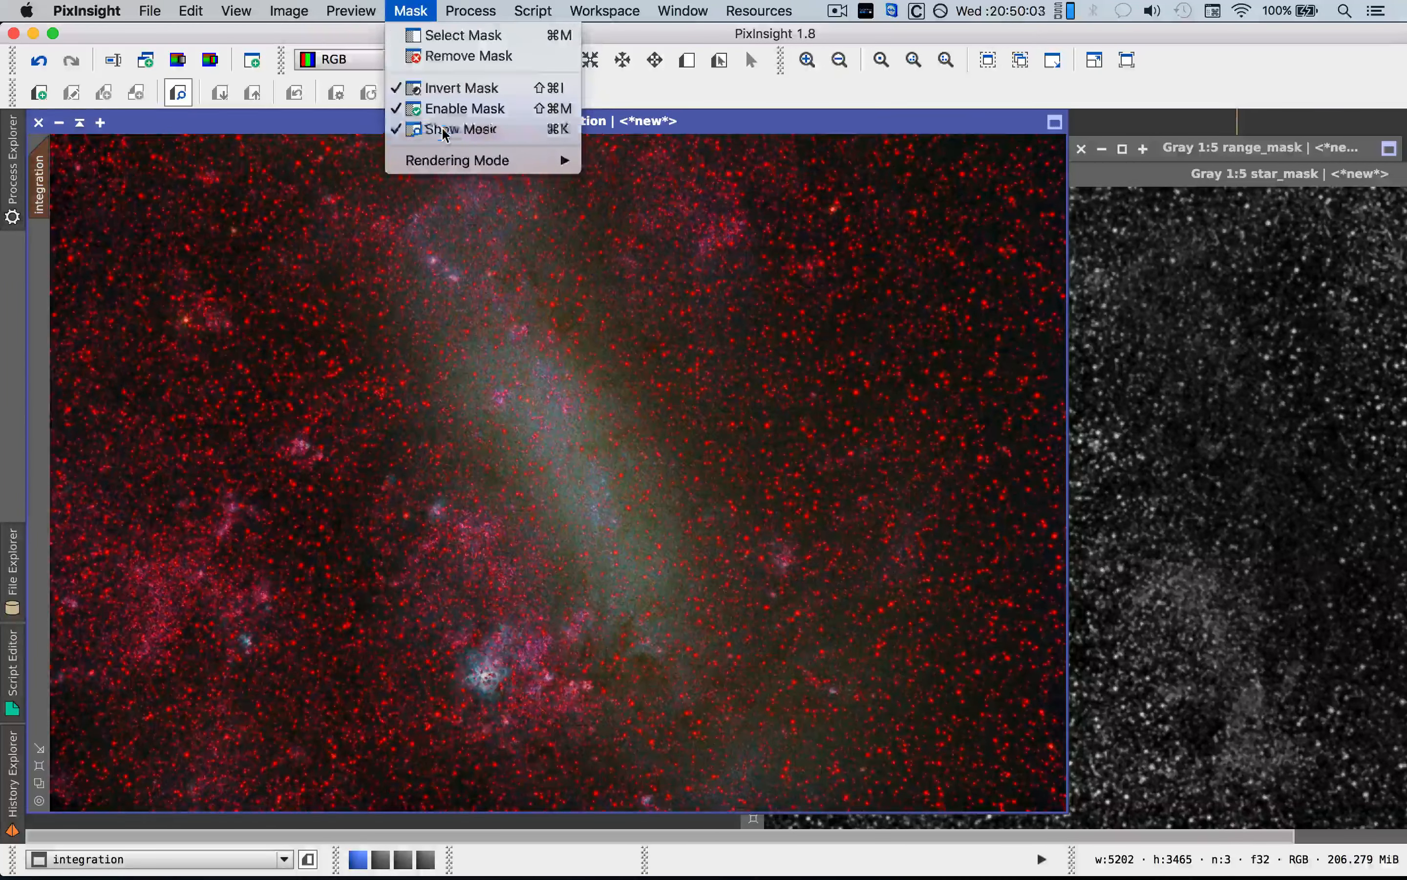
left_click(470, 126)
Open the ColorSaturation process for the star-protected integration image.
left_click(490, 11)
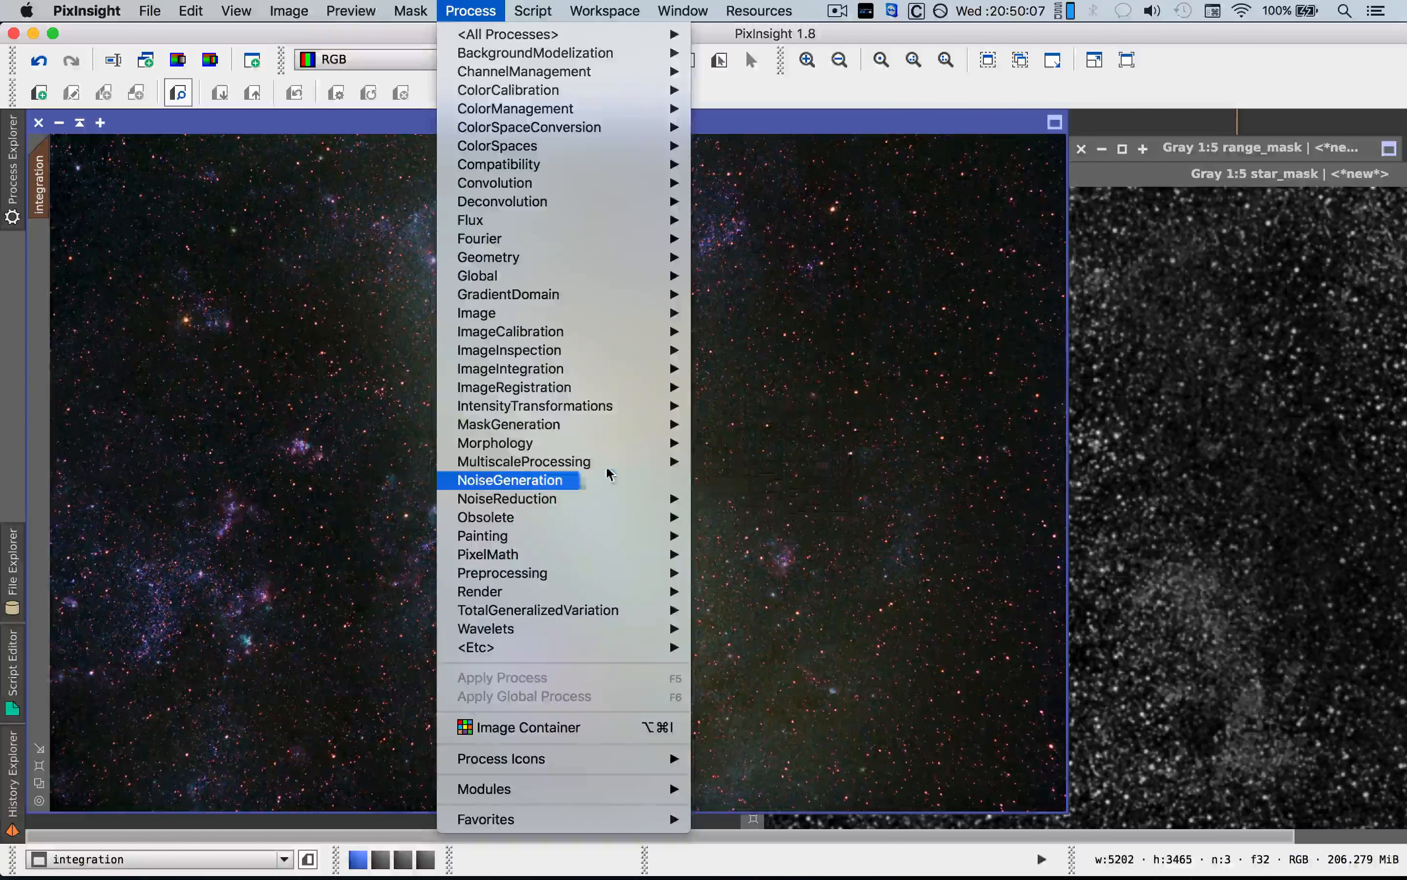
mouse_move(612, 407)
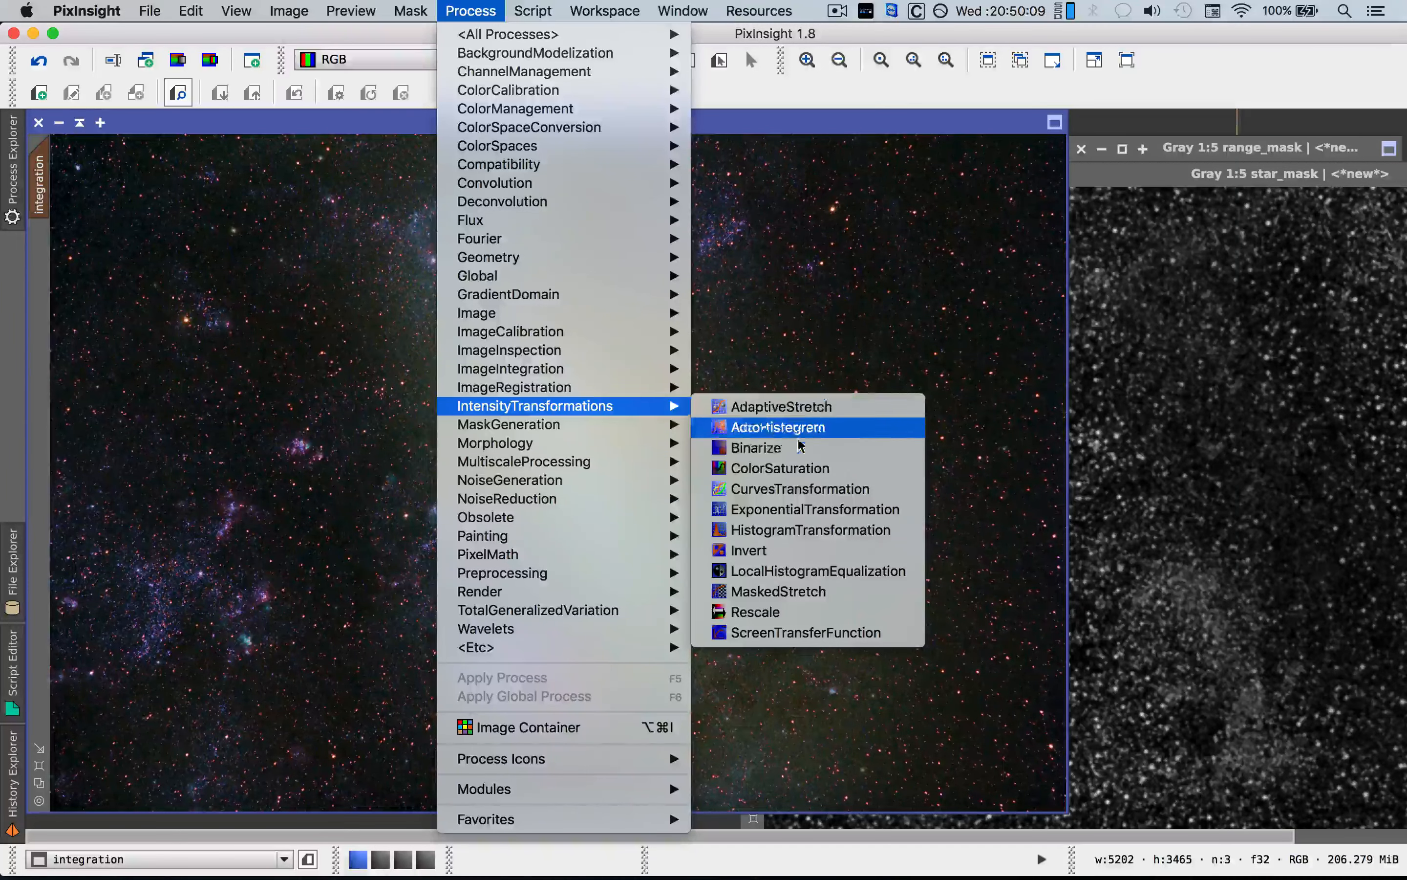
left_click(789, 469)
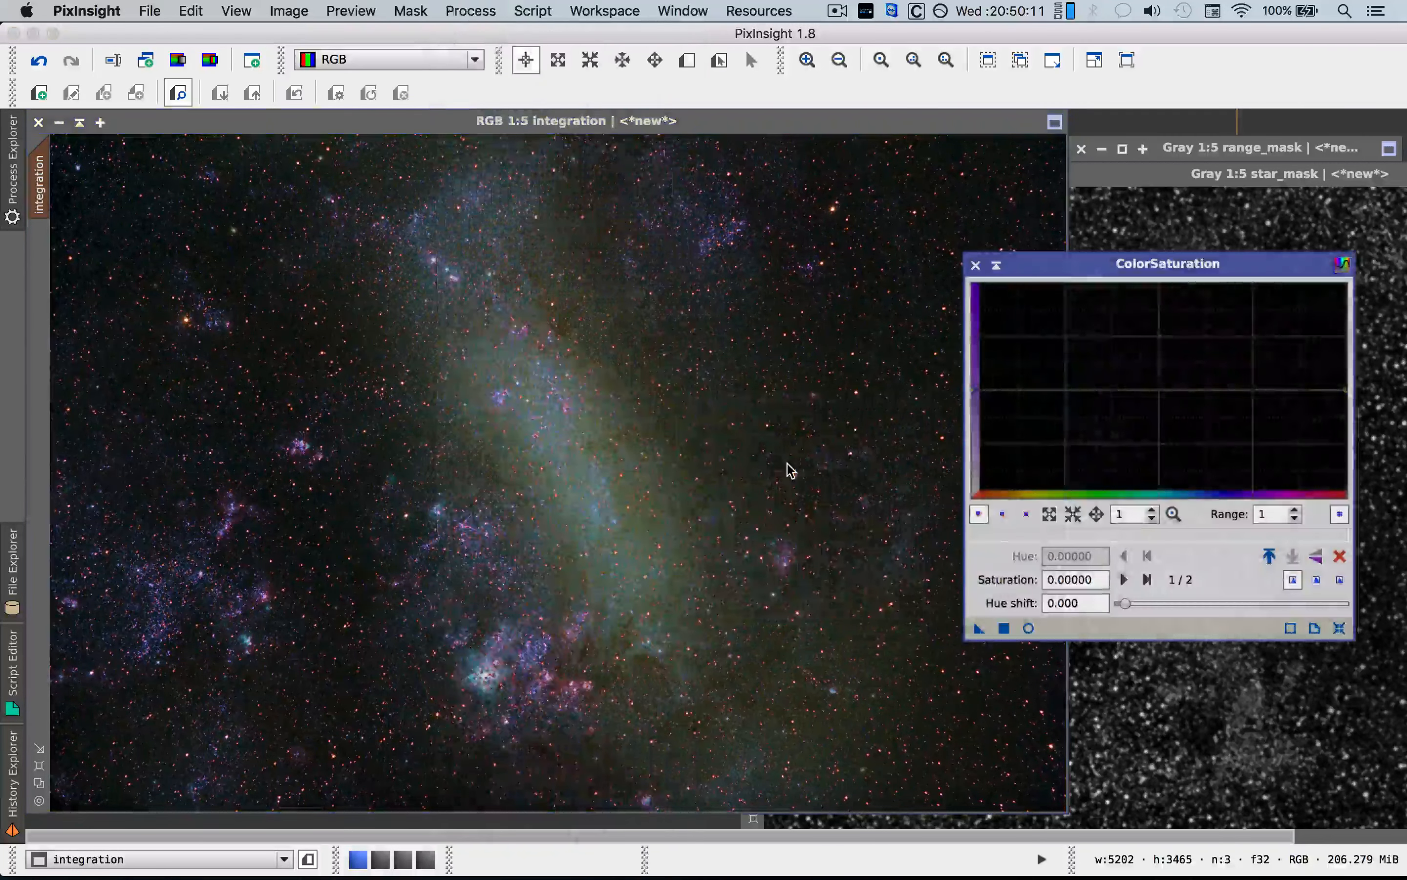
left_click(1029, 628)
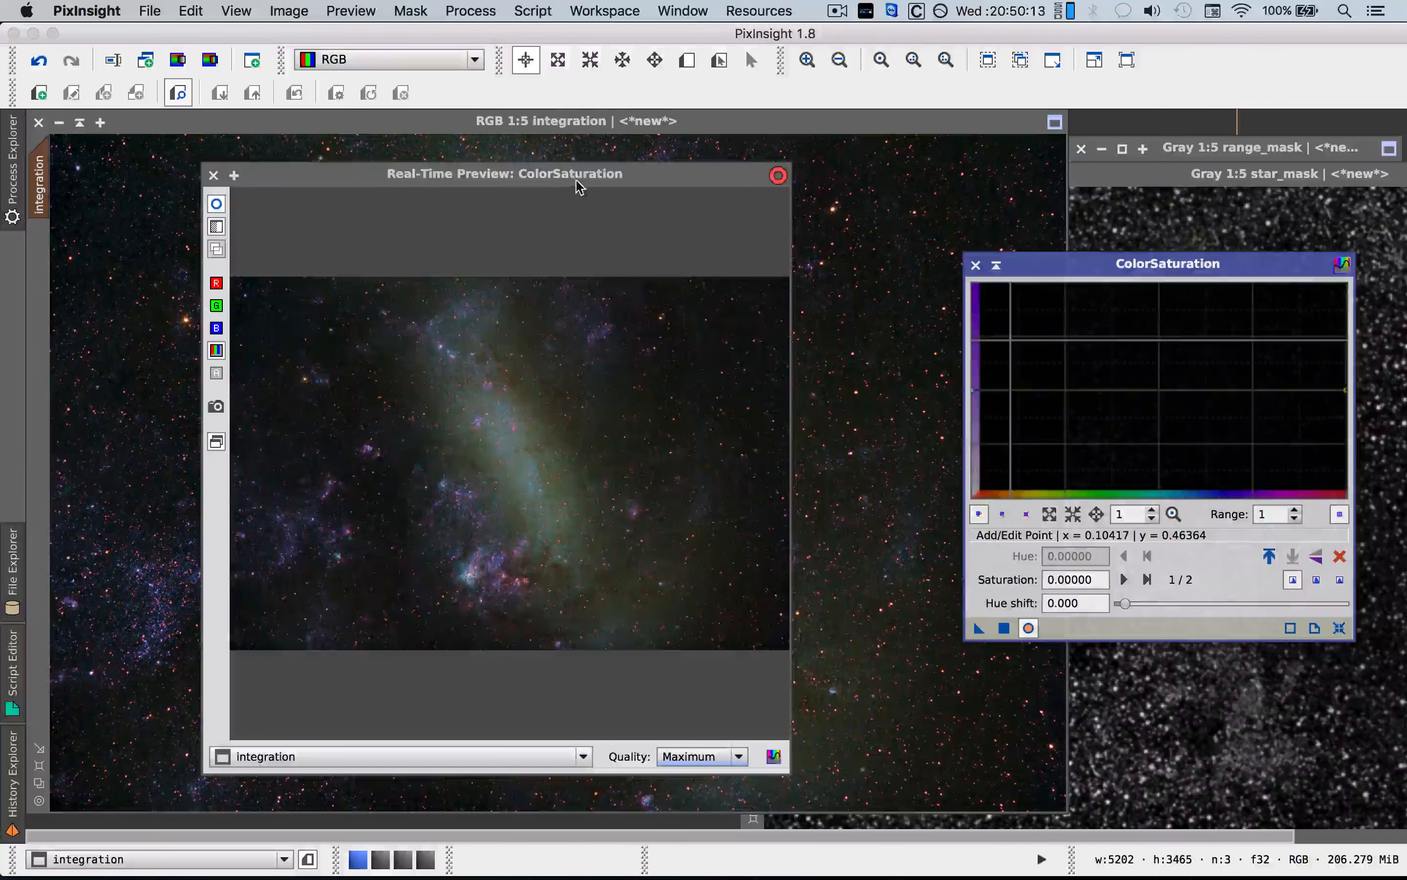
left_click_drag(577, 178, 734, 203)
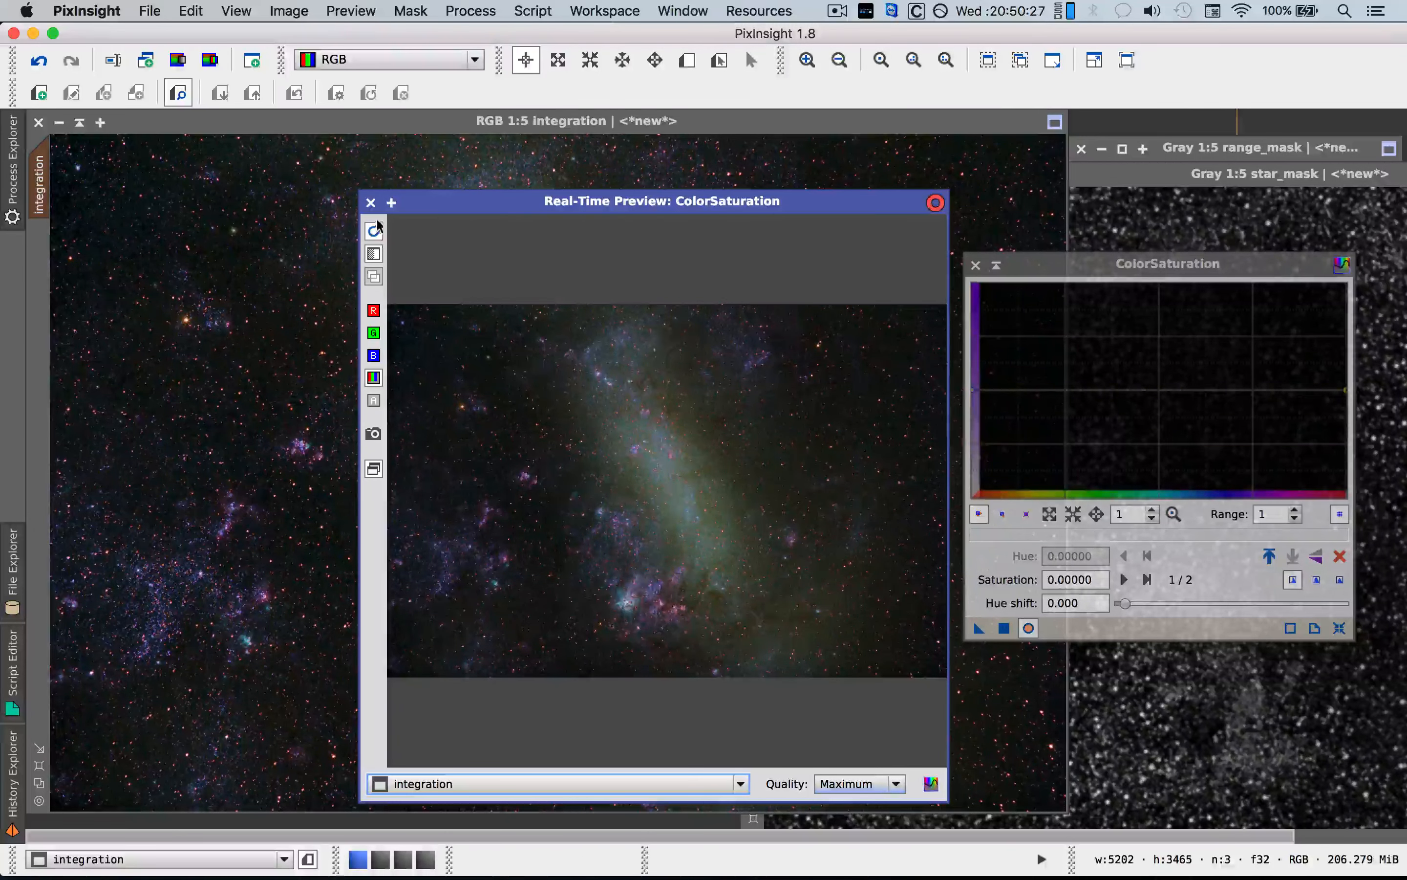
left_click(370, 202)
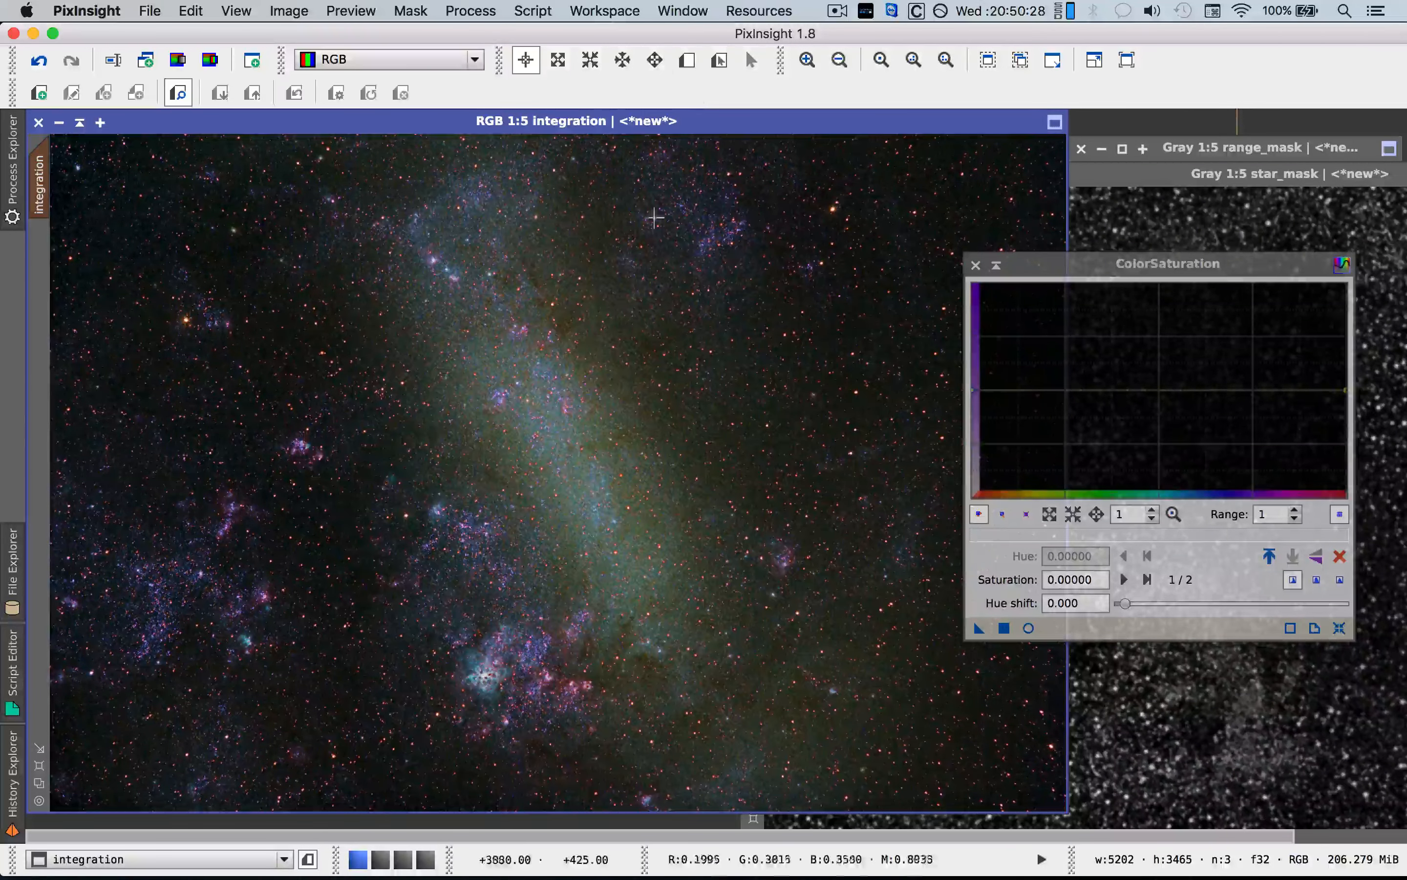
Create a preview region around the bright nebula in the lower part of the integration image and display it.
left_click(688, 60)
left_click_drag(381, 567, 606, 758)
left_click(40, 263)
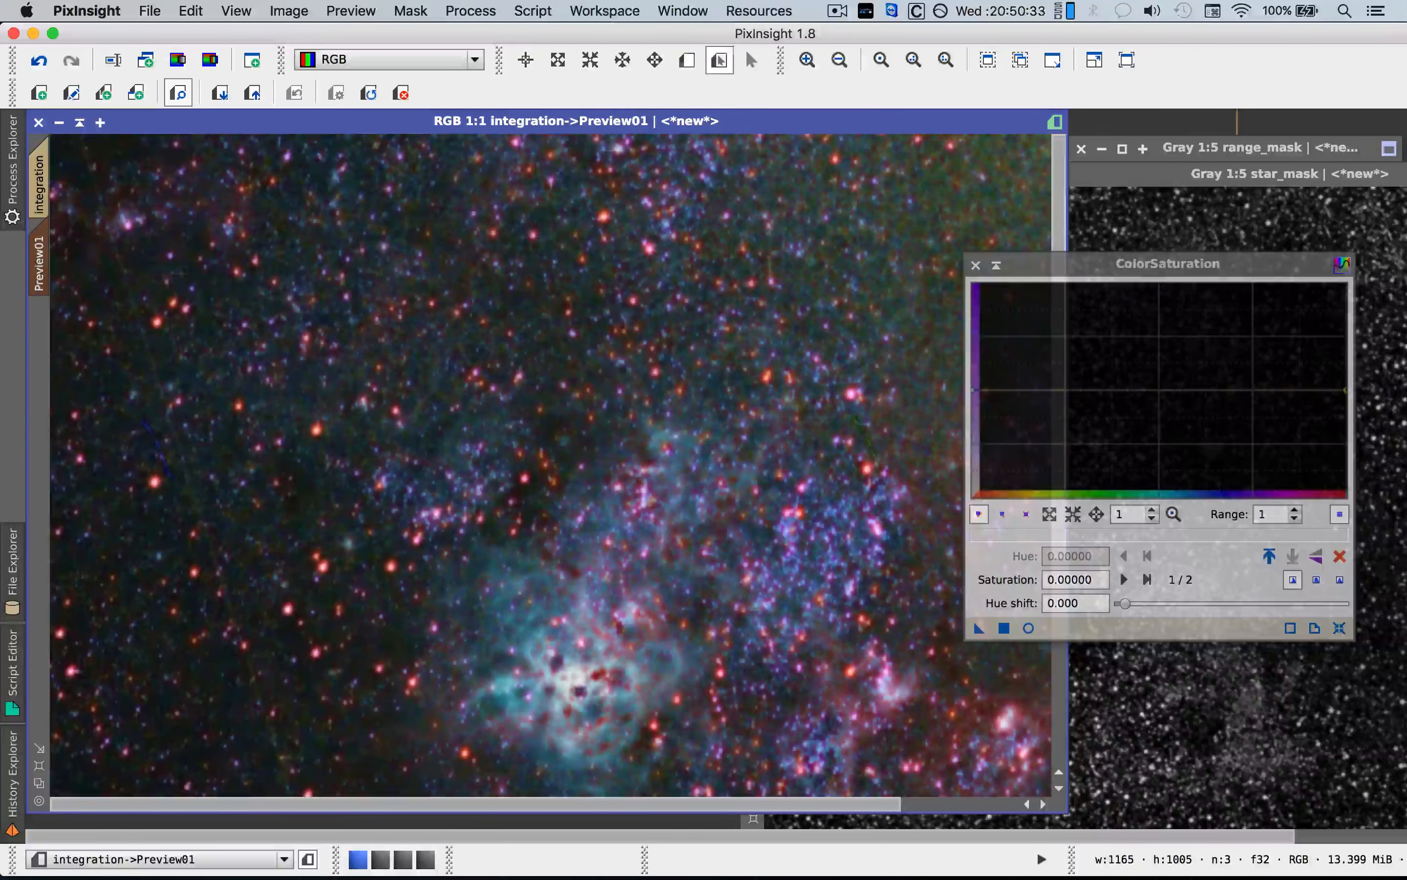
Fit the whole Preview01 region in view and open a real-time ColorSaturation preview of it, placed clear of the ColorSaturation window.
scroll(677, 518, "up", 1)
scroll(677, 518, "down", 3)
scroll(676, 518, "up", 1)
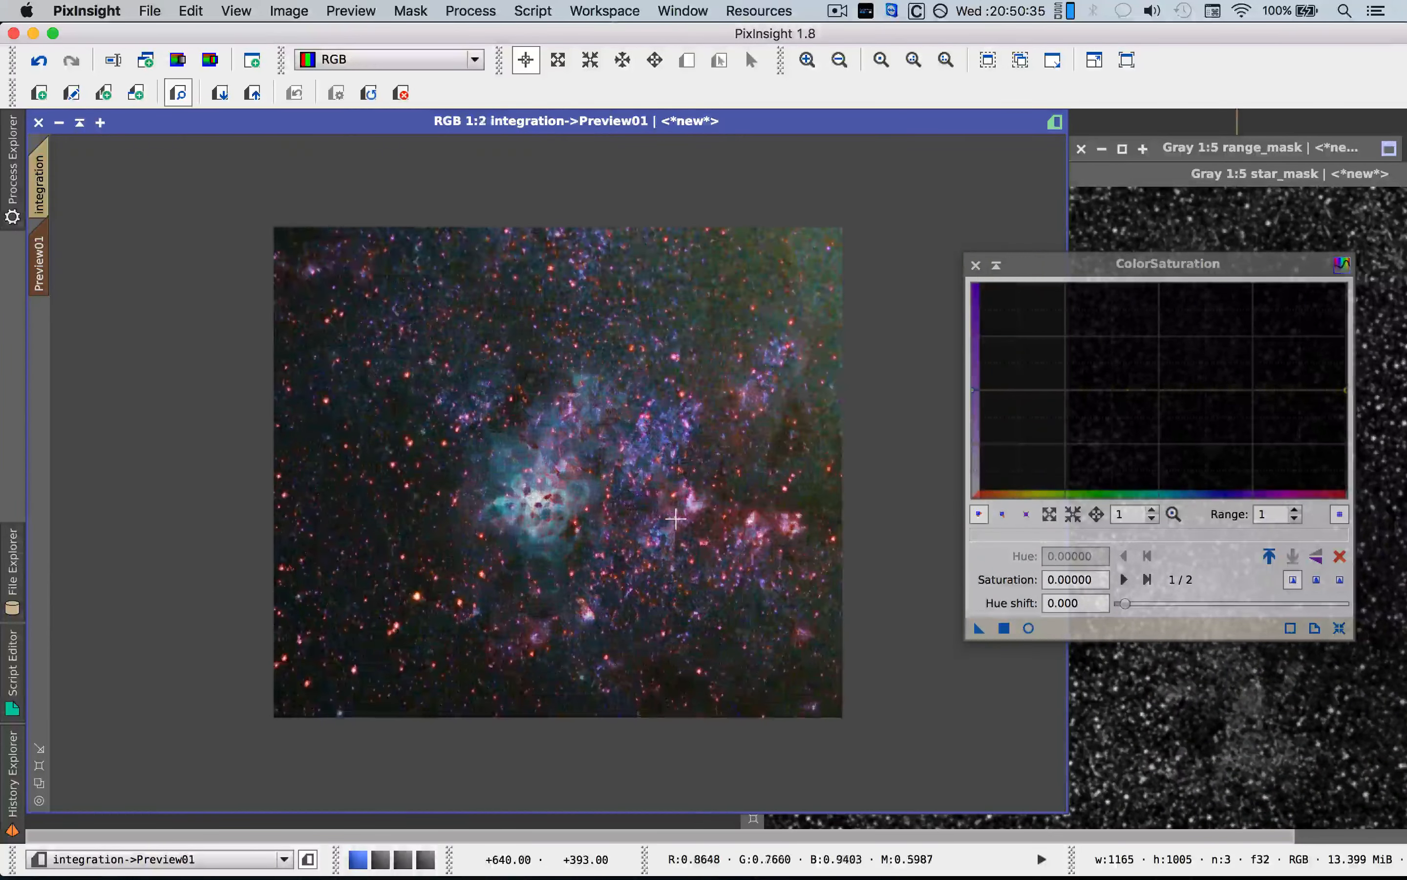
left_click(1029, 628)
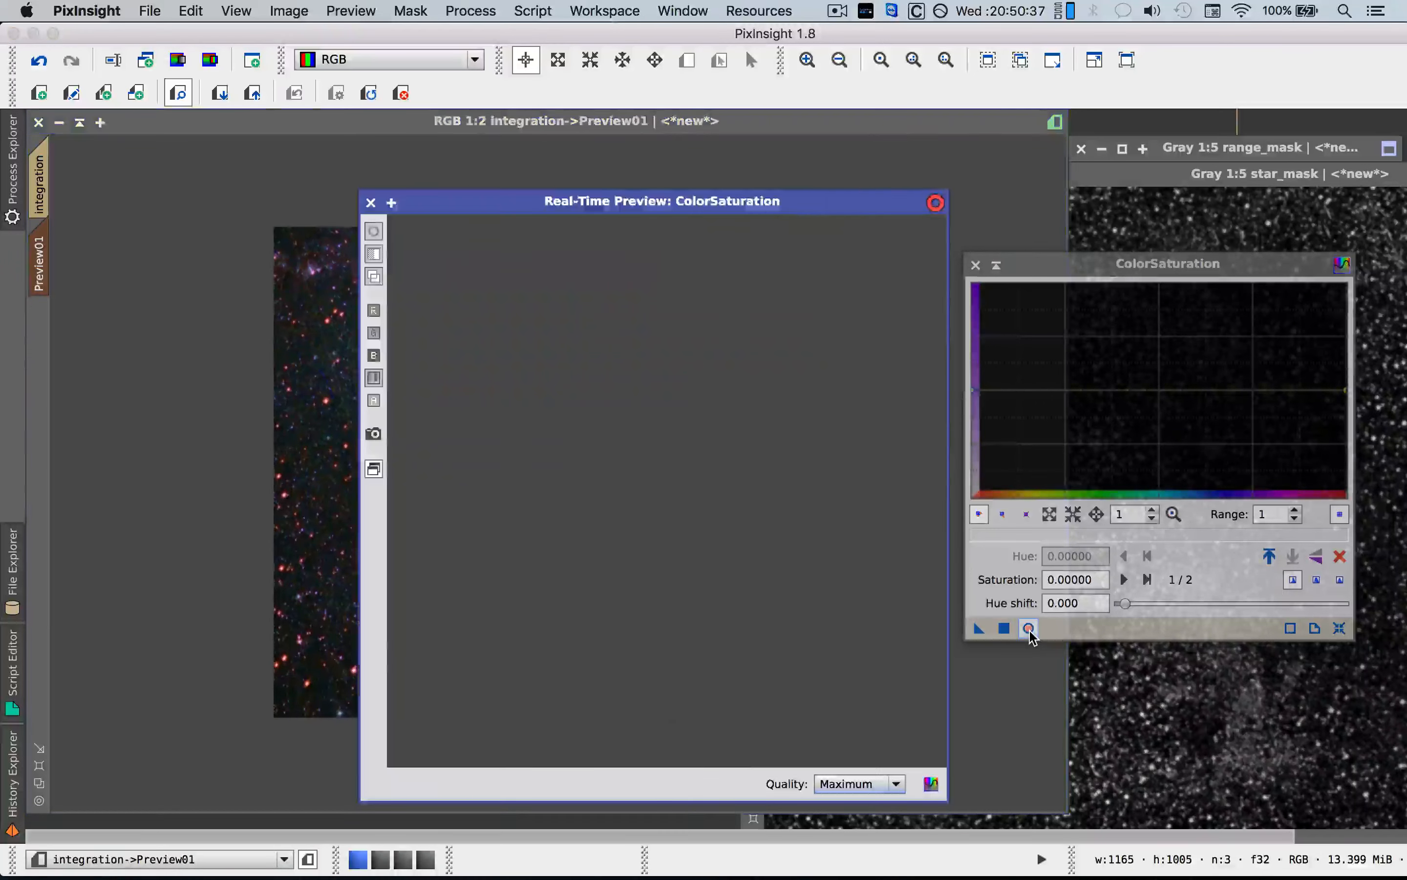
left_click_drag(722, 204, 665, 208)
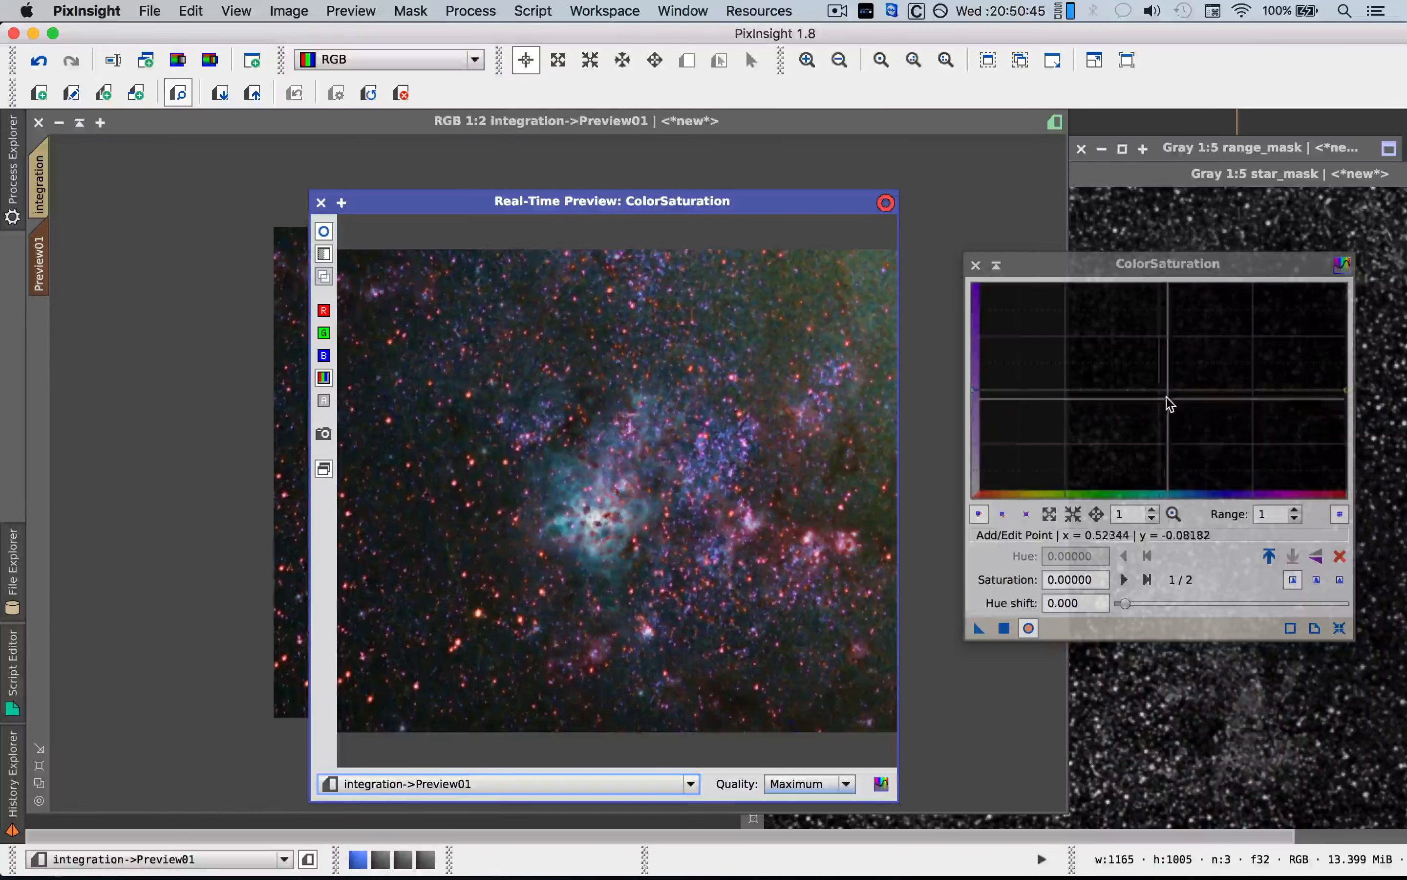
Shape the saturation curve into a narrow cyan peak at hue 0.50260, saturation 0.40909, anchoring the other hues at about zero.
left_click_drag(1168, 420, 1160, 320)
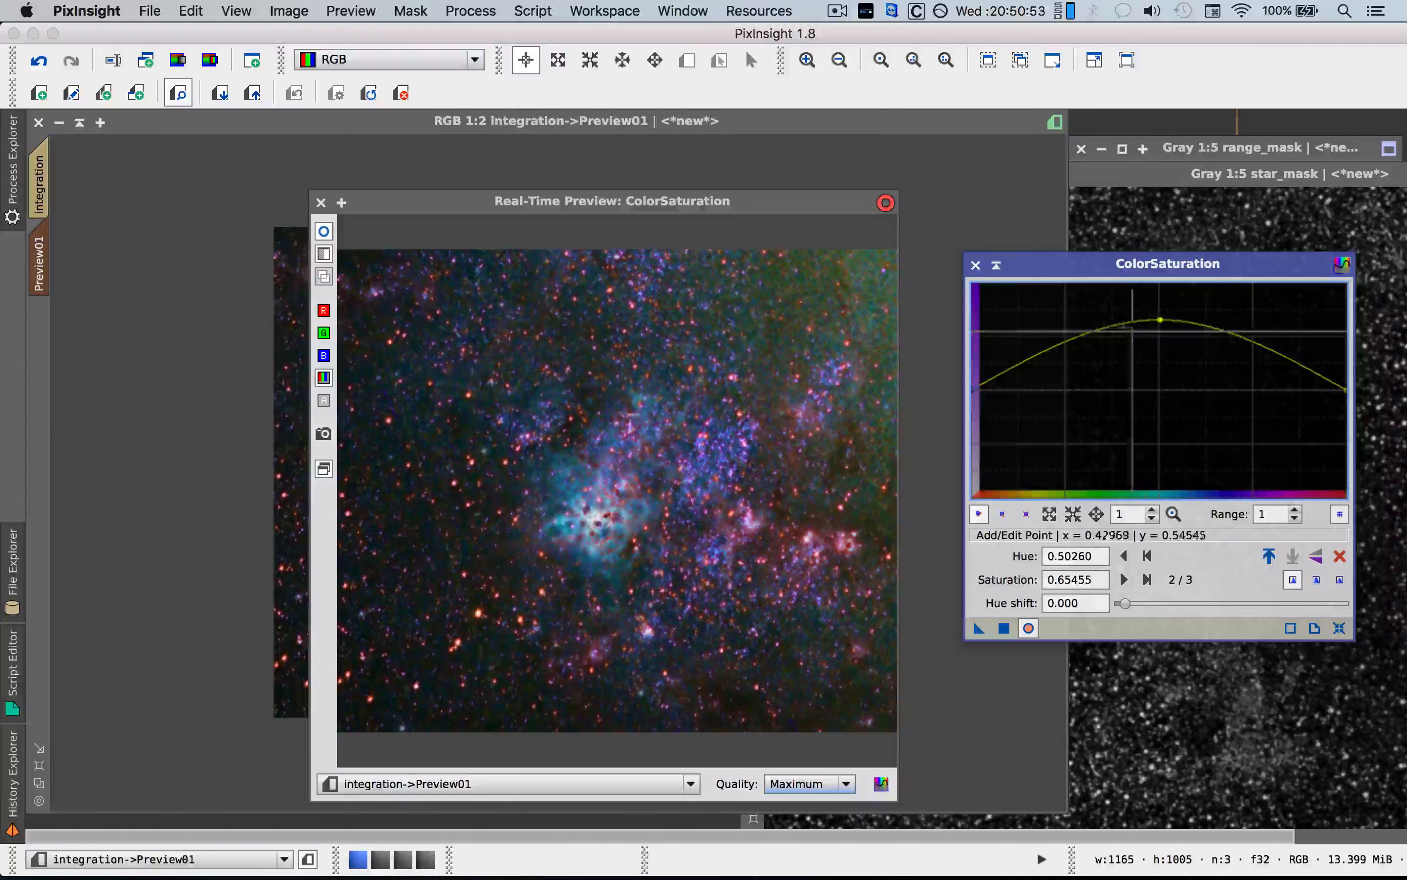
left_click_drag(1103, 329, 1056, 391)
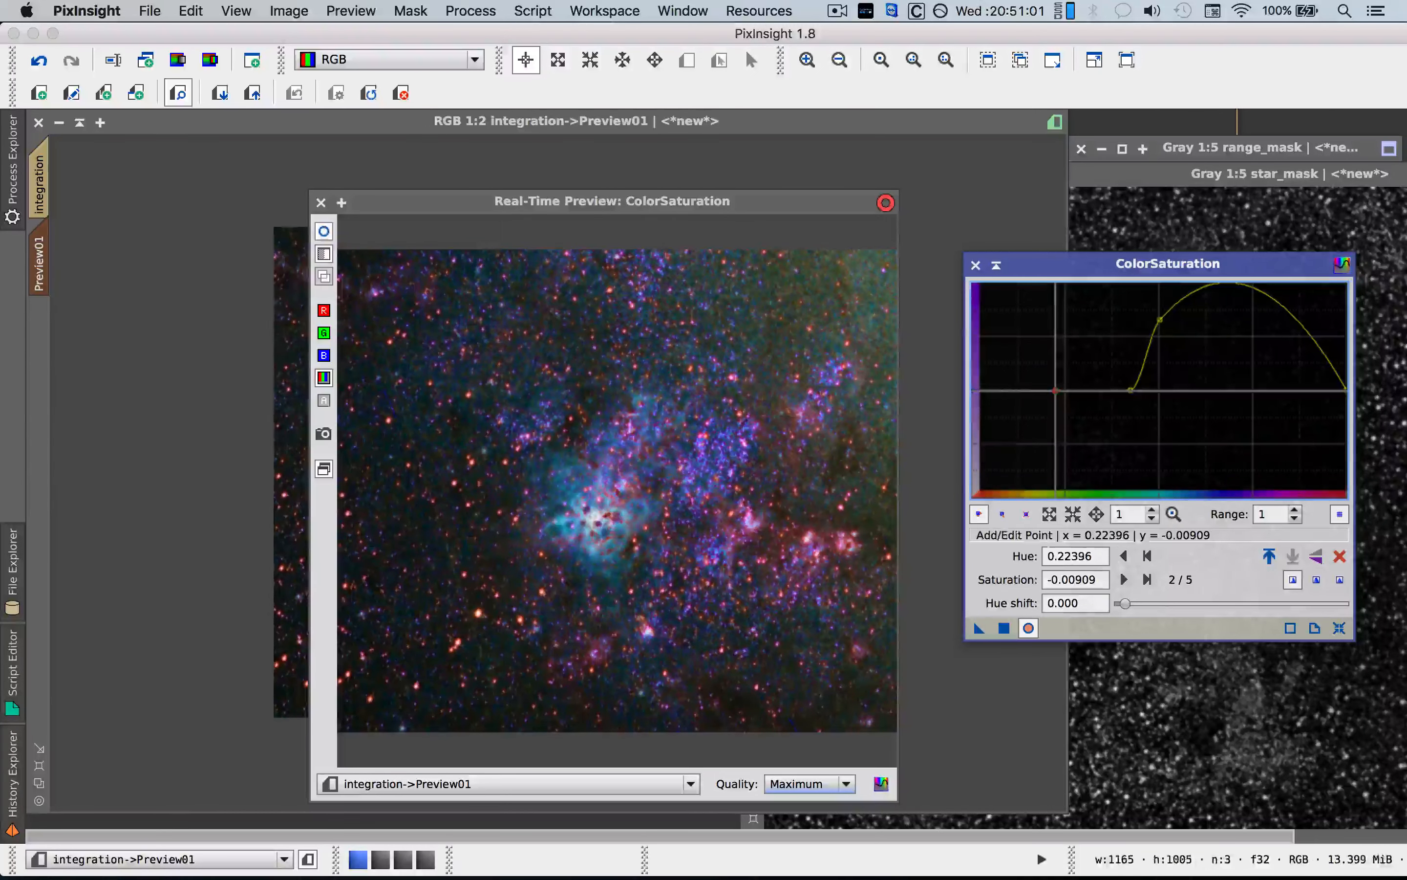
left_click_drag(1266, 291, 1199, 390)
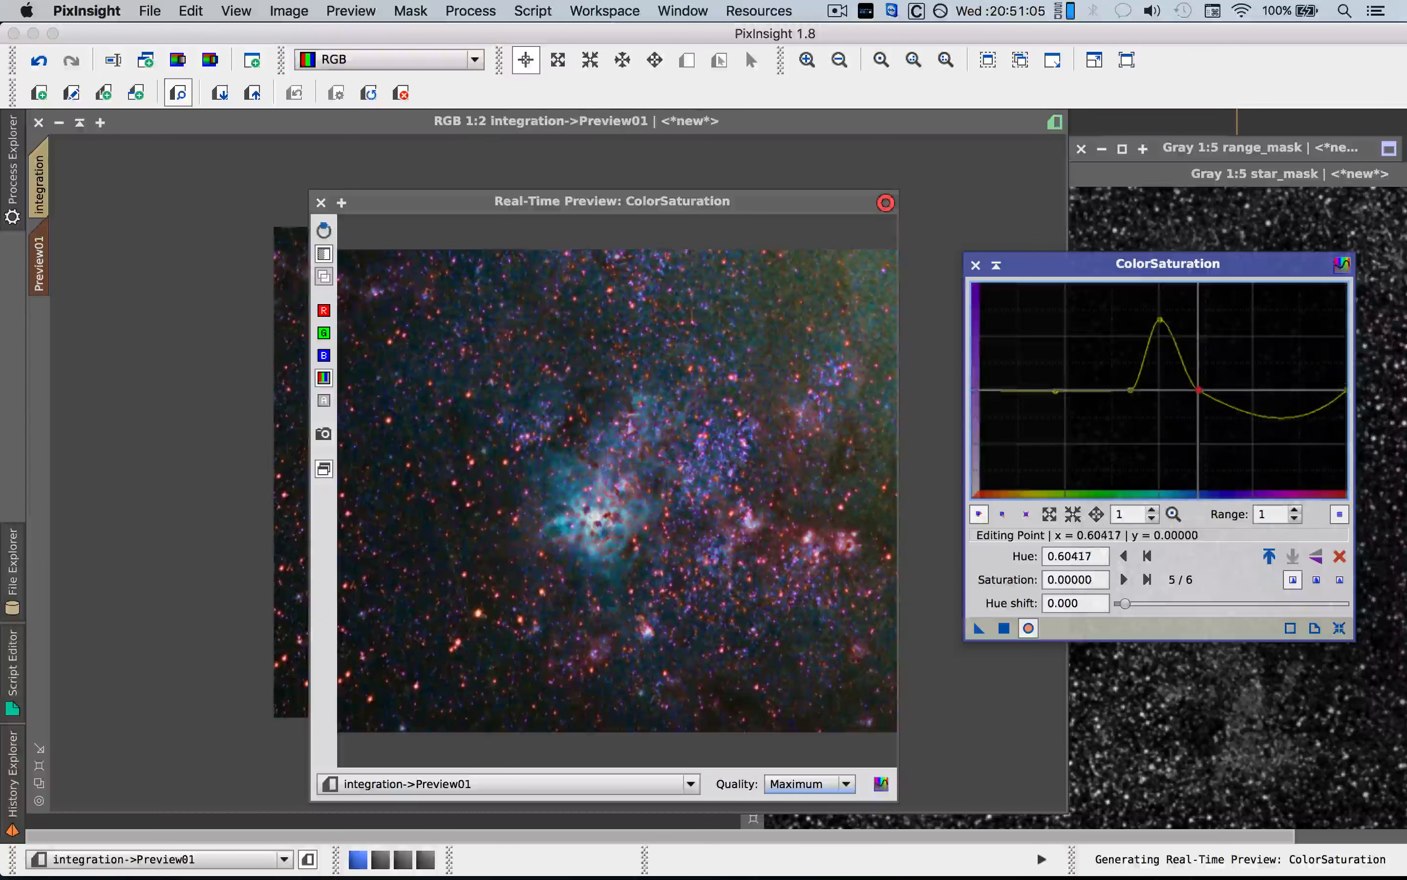
left_click_drag(1287, 410, 1295, 390)
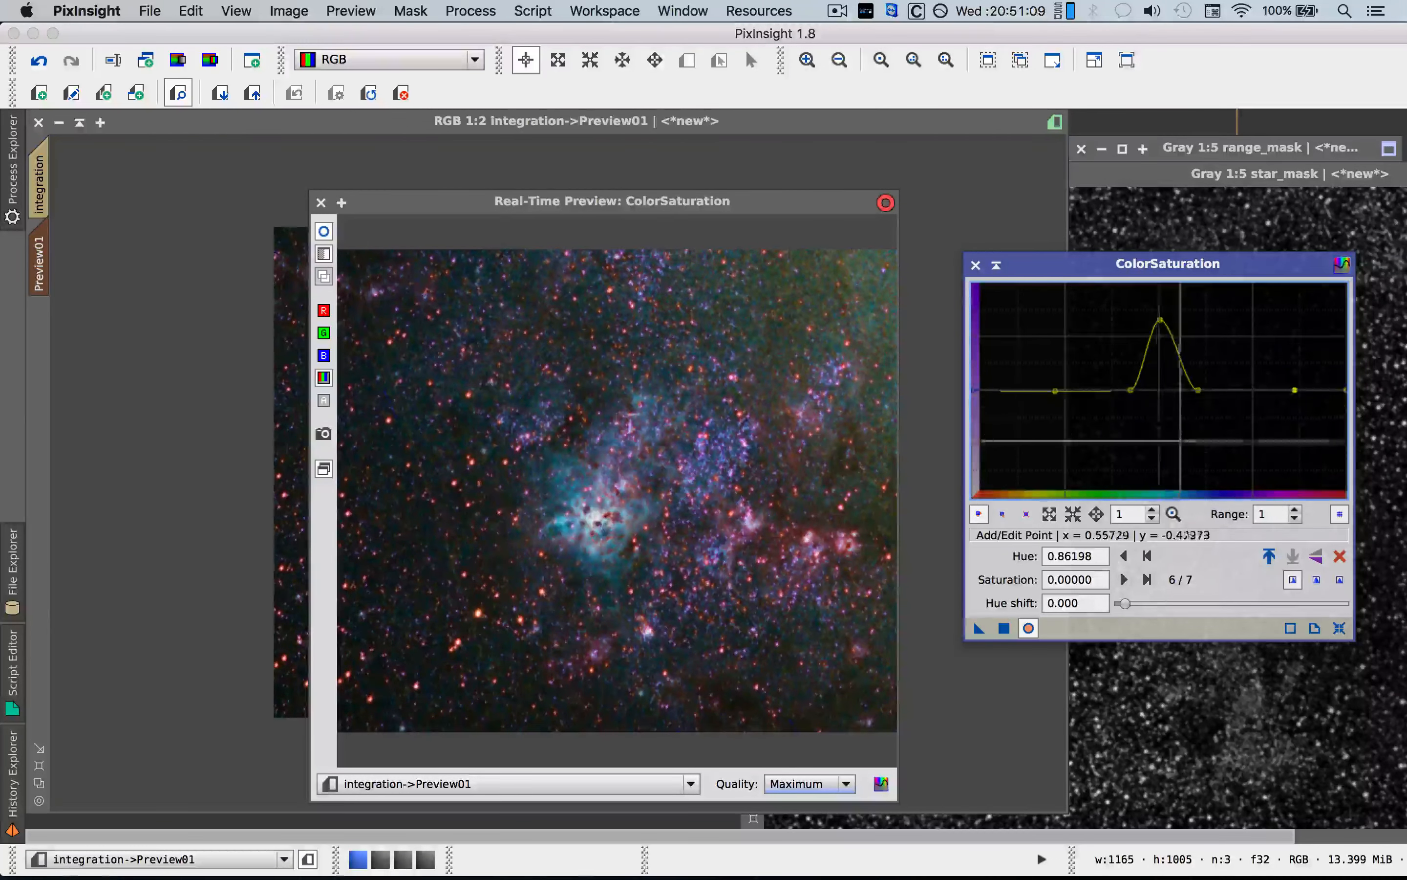
mouse_move(1160, 319)
left_mouse_down()
mouse_move(1162, 487)
mouse_move(1162, 289)
mouse_move(1161, 359)
mouse_move(1160, 346)
left_mouse_up()
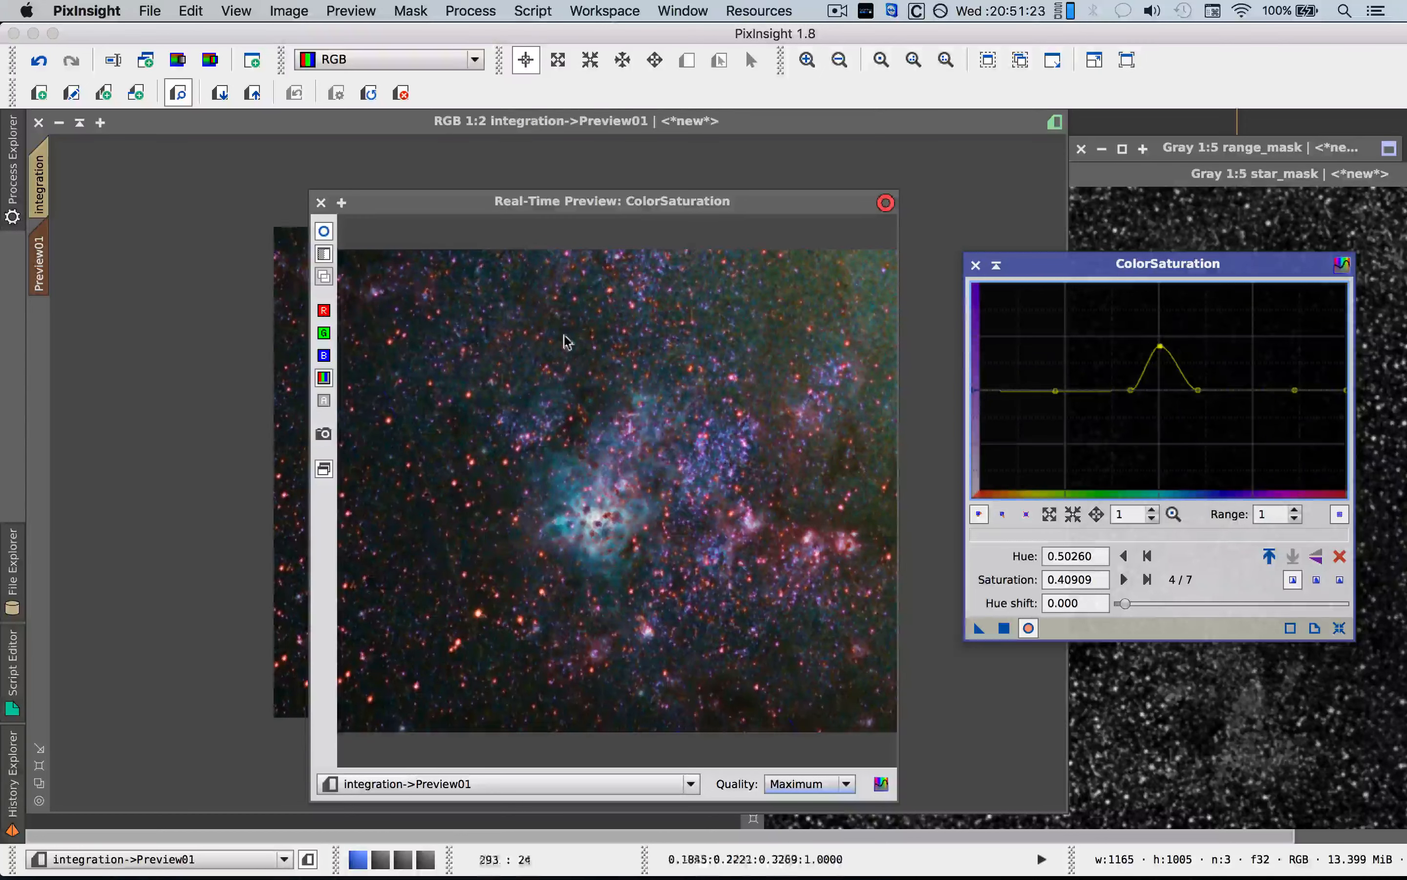
Compare Preview01 with and without the cyan boost outside the real-time preview, and apply ColorSaturation to the full integration image.
left_click(320, 203)
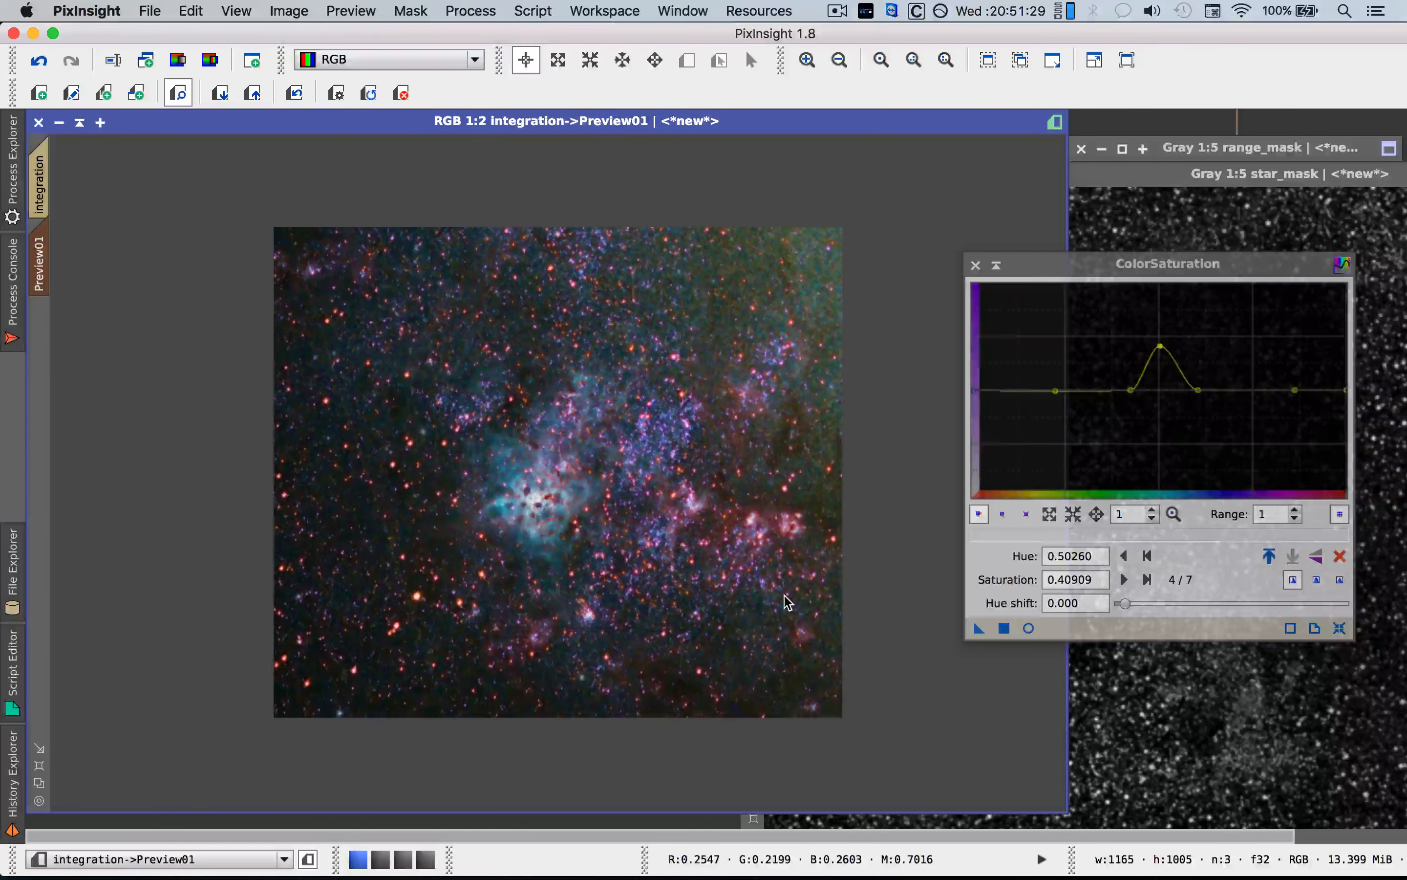
left_click(297, 100)
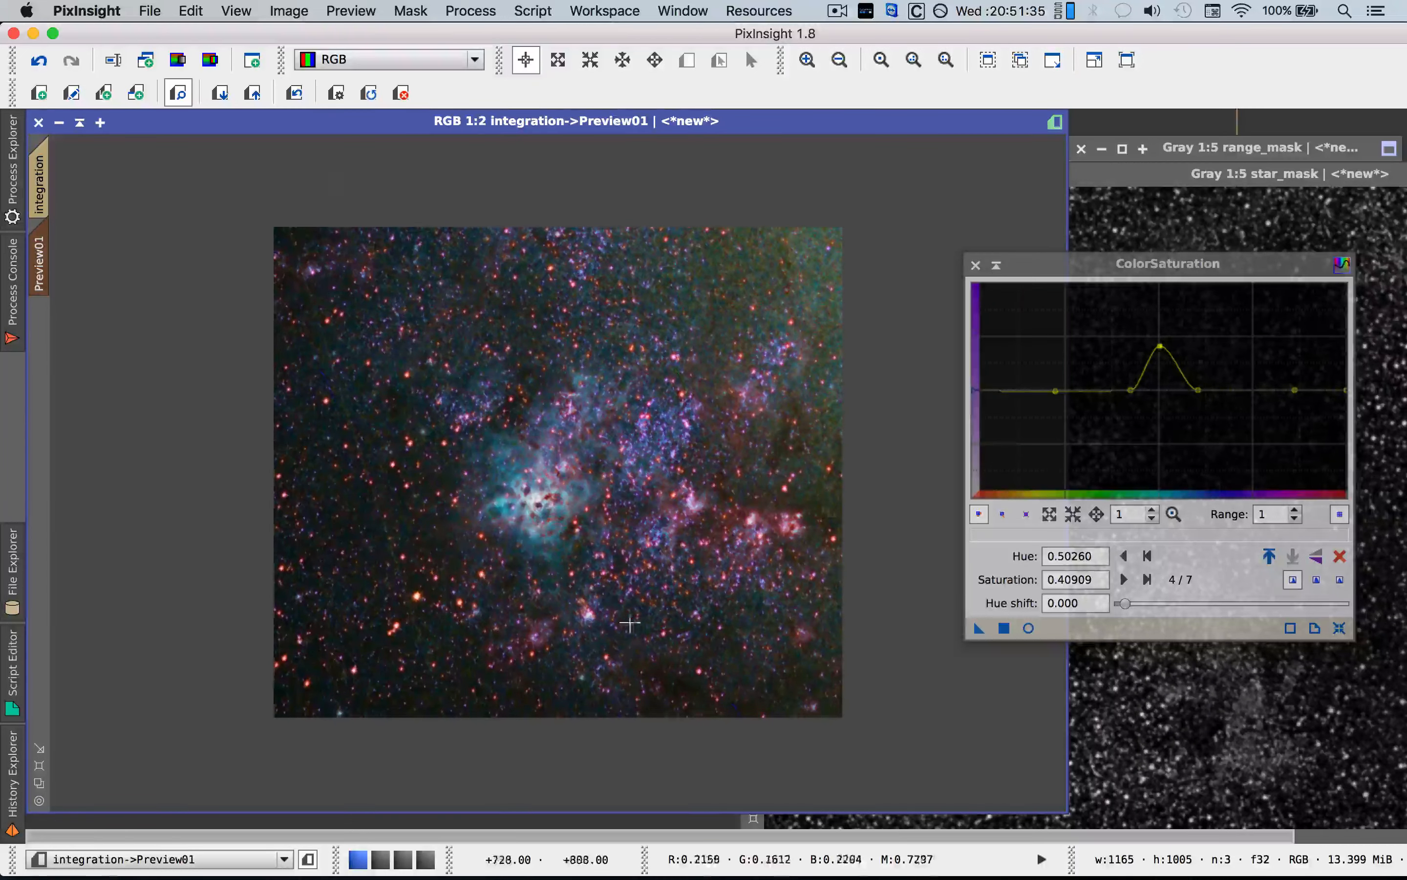
left_click(39, 183)
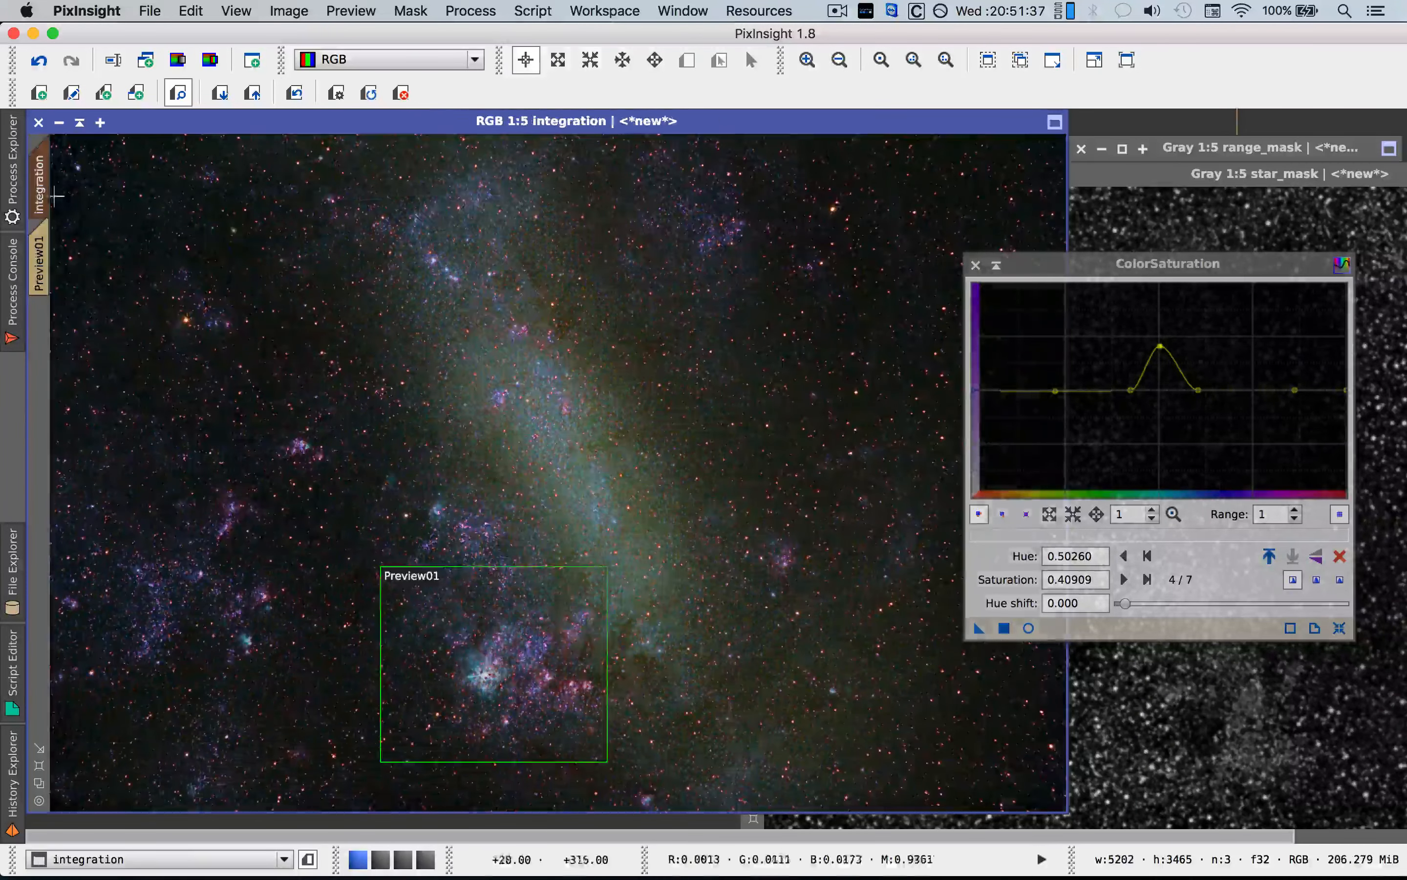
left_click(983, 630)
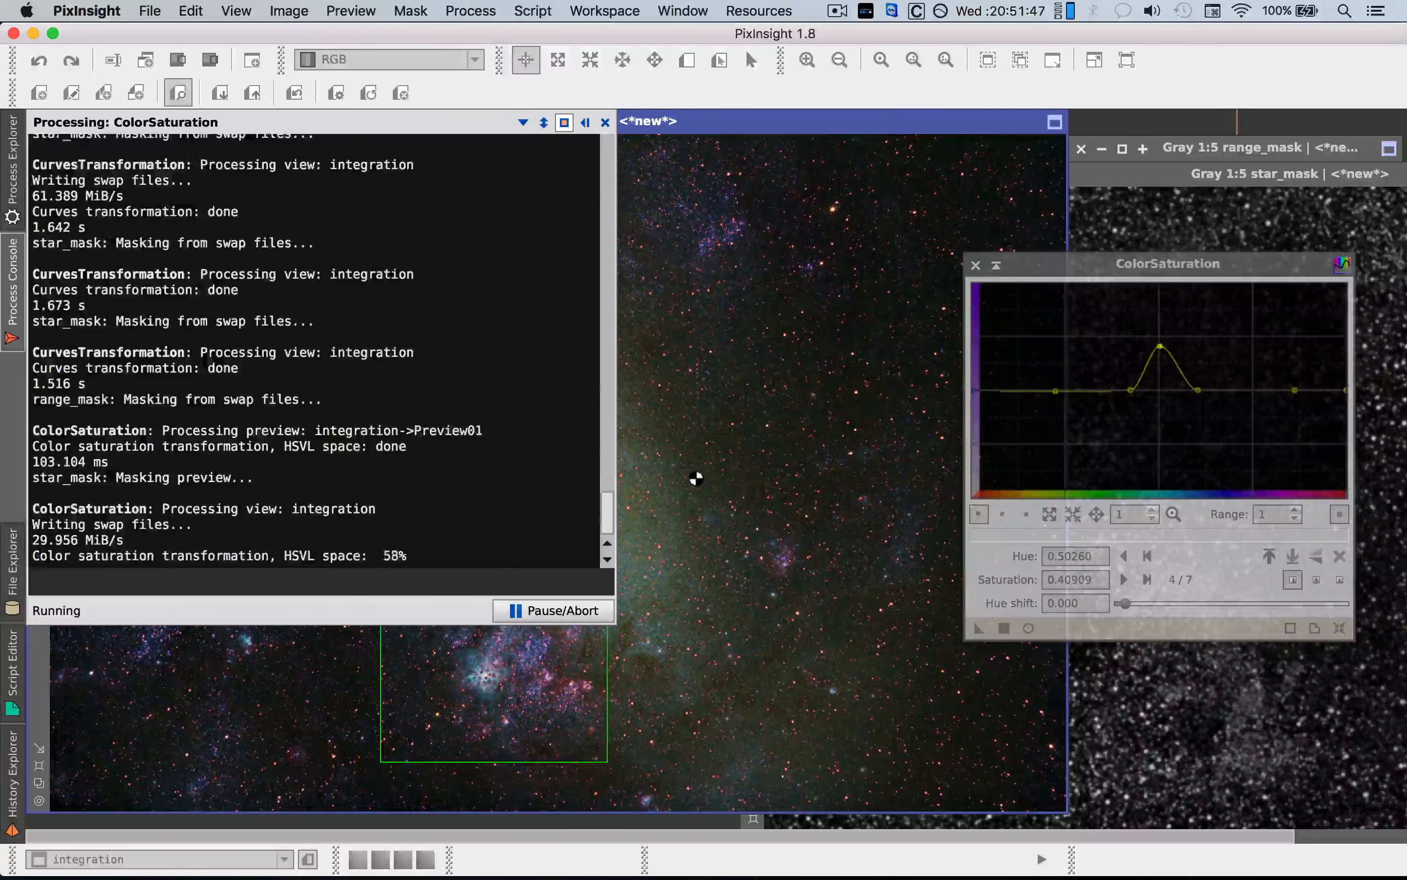
left_click(605, 123)
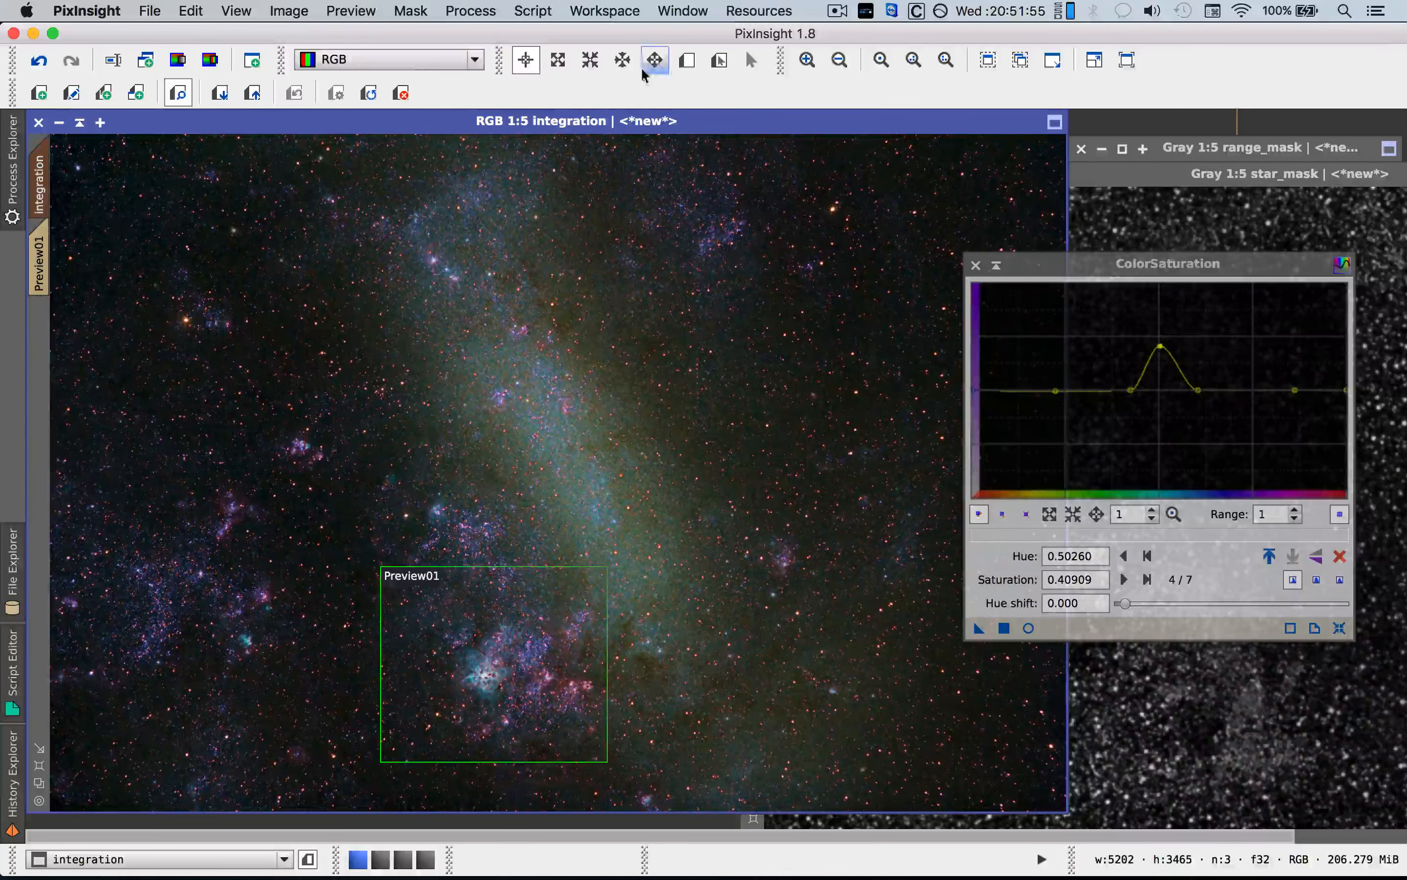
Try a second preview region above and left of the bright nebula, and delete all previews of the integration image.
left_click(686, 59)
left_click_drag(419, 651, 294, 470)
left_click(367, 16)
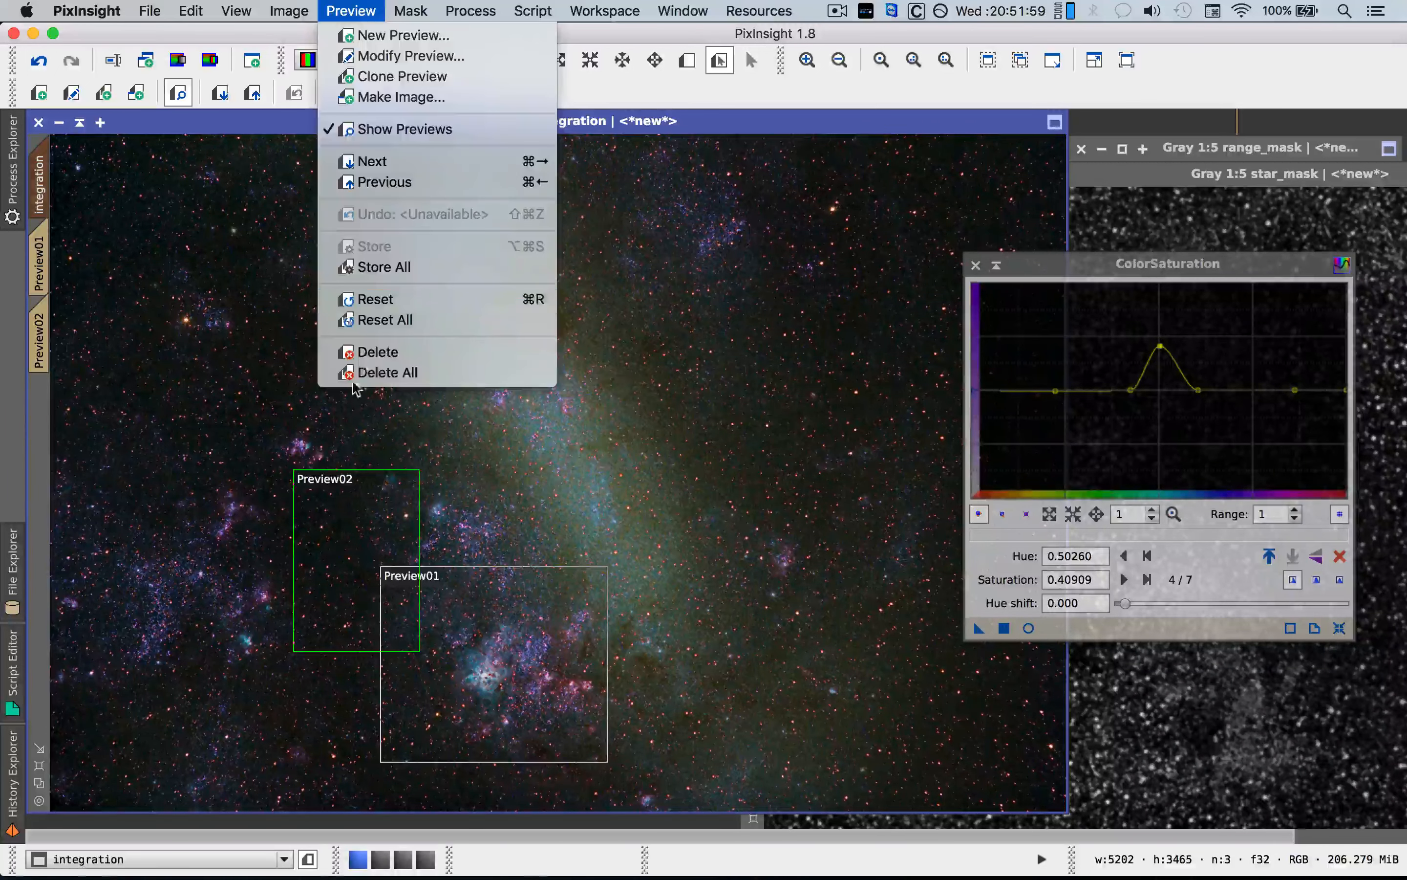
left_click(375, 371)
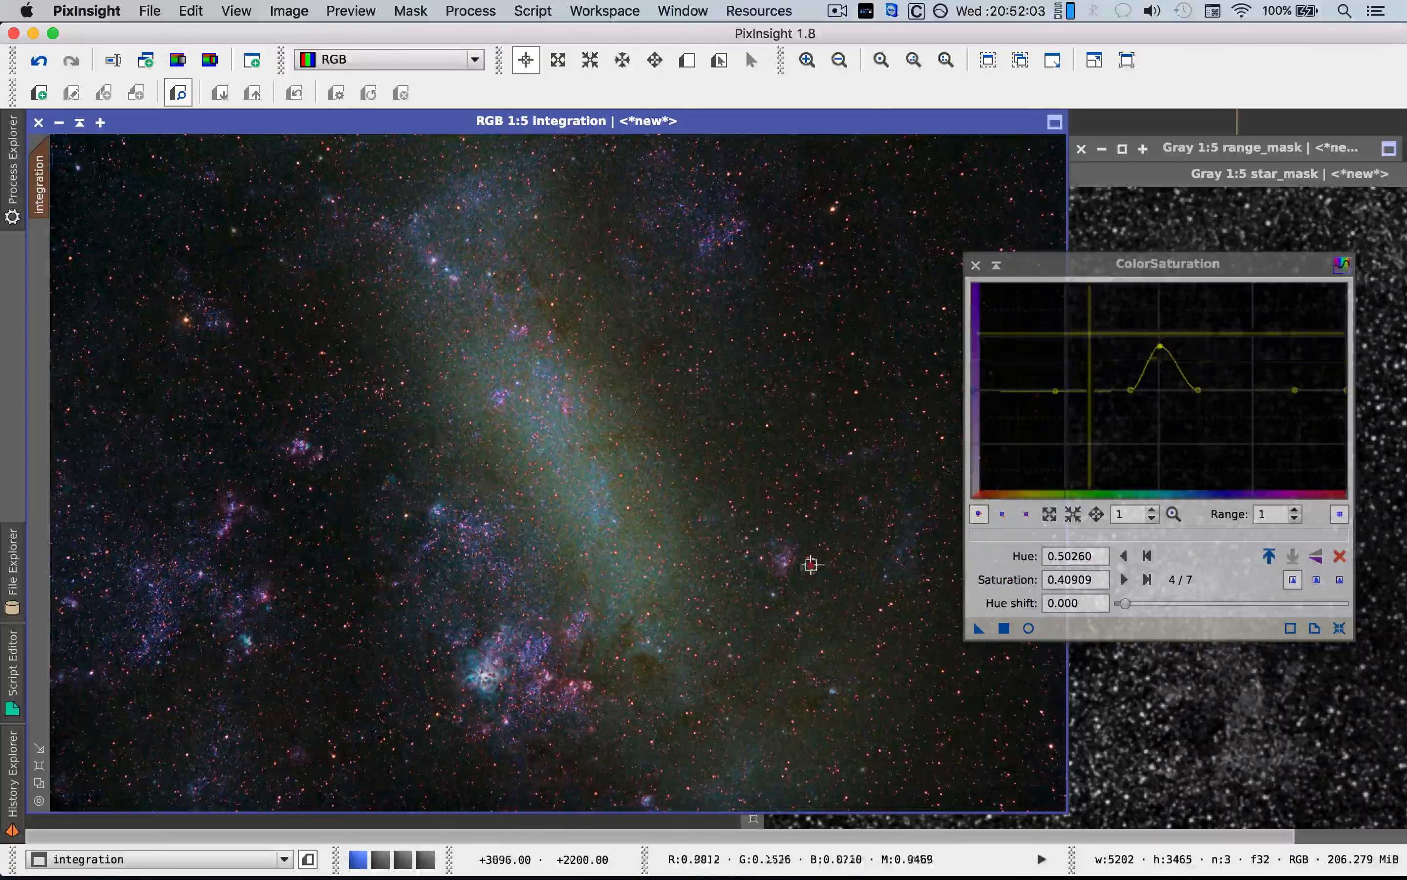
Create a preview around the magenta nebula at the galaxy's lower left and show it in a real-time preview with ColorSaturation reset.
left_click(686, 64)
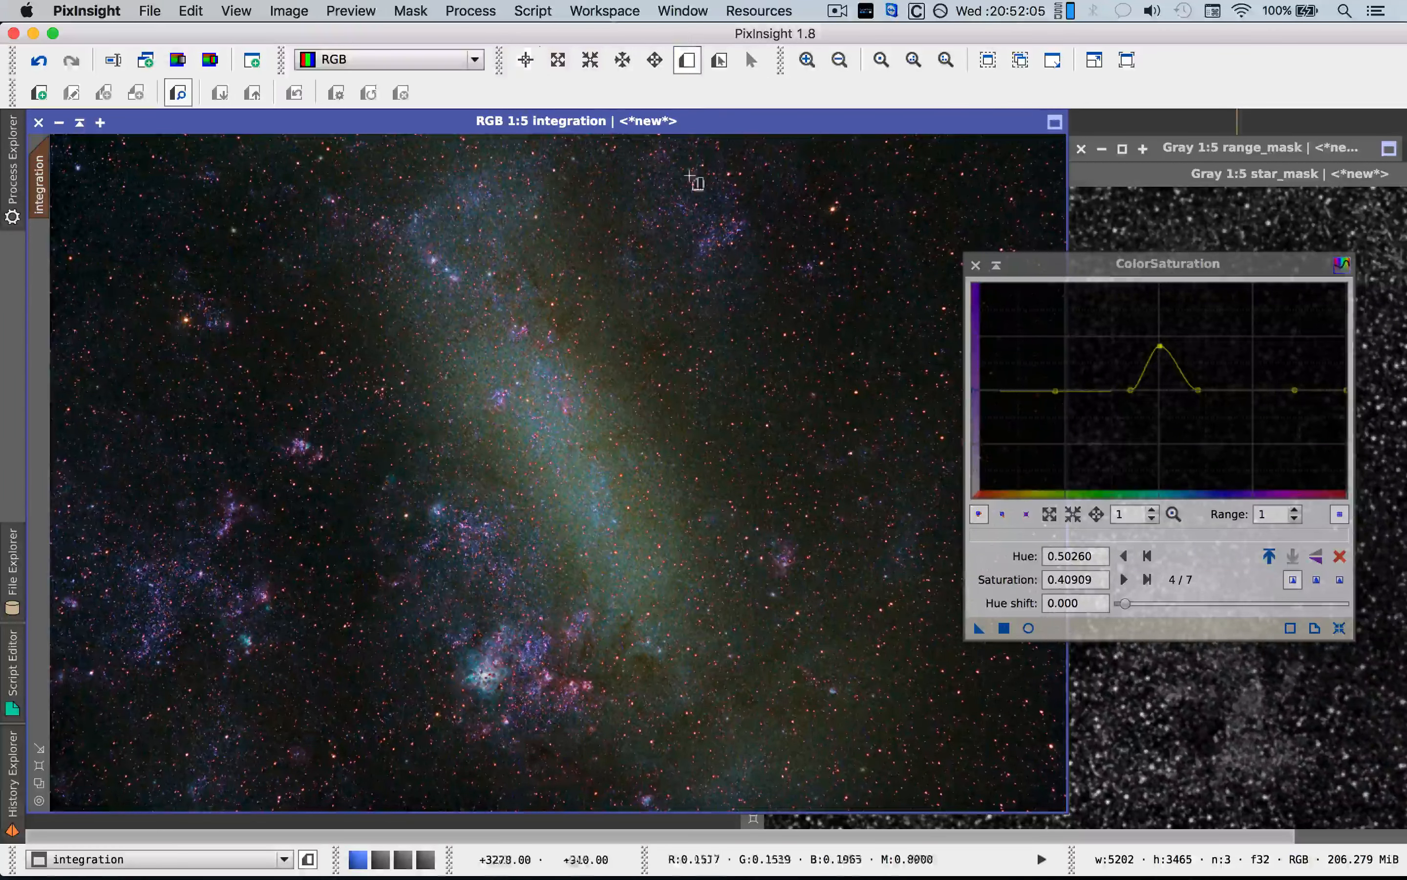
left_click_drag(182, 478, 323, 603)
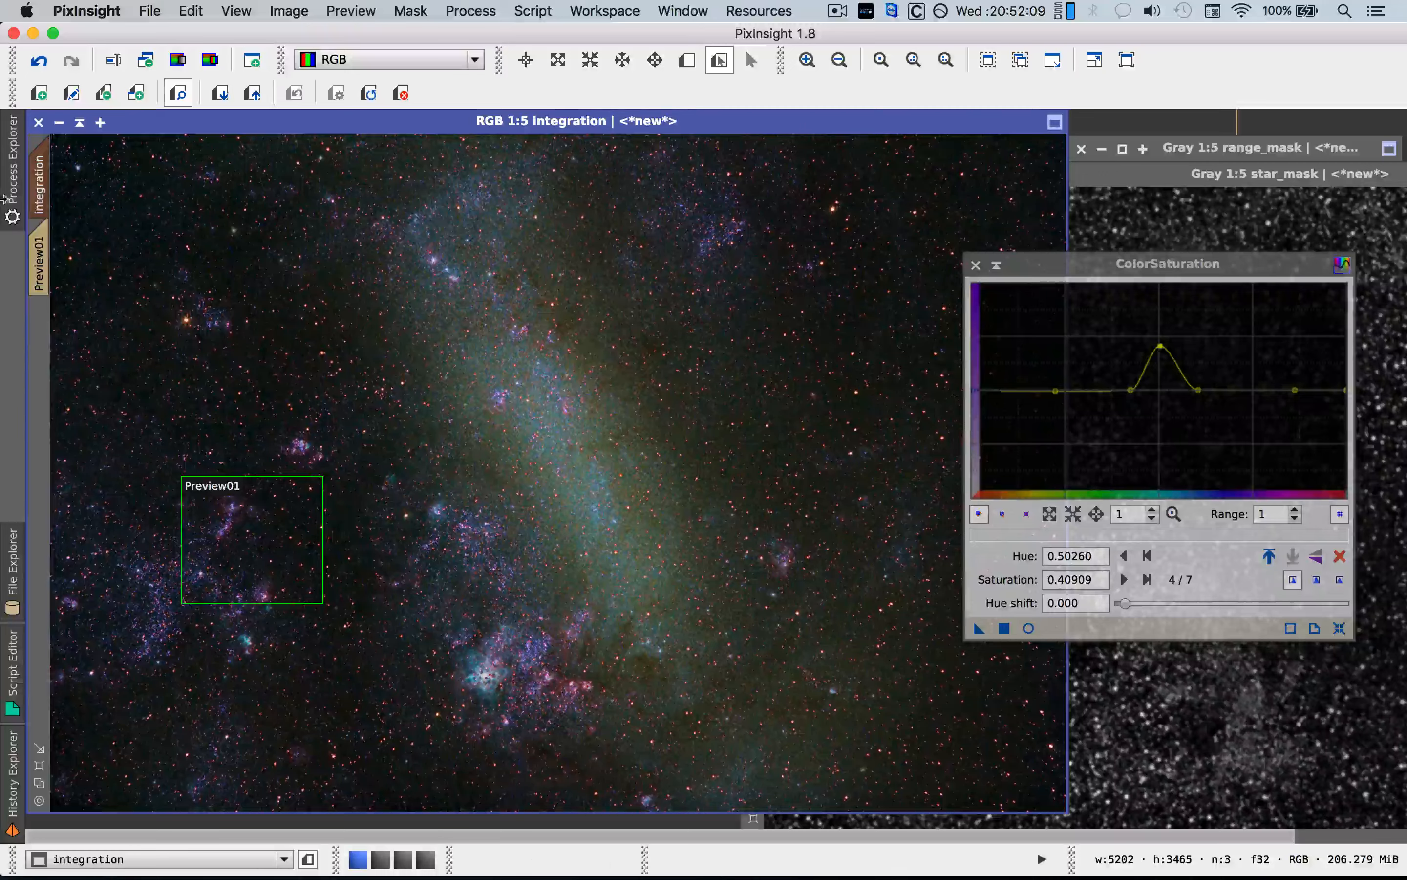
left_click(36, 259)
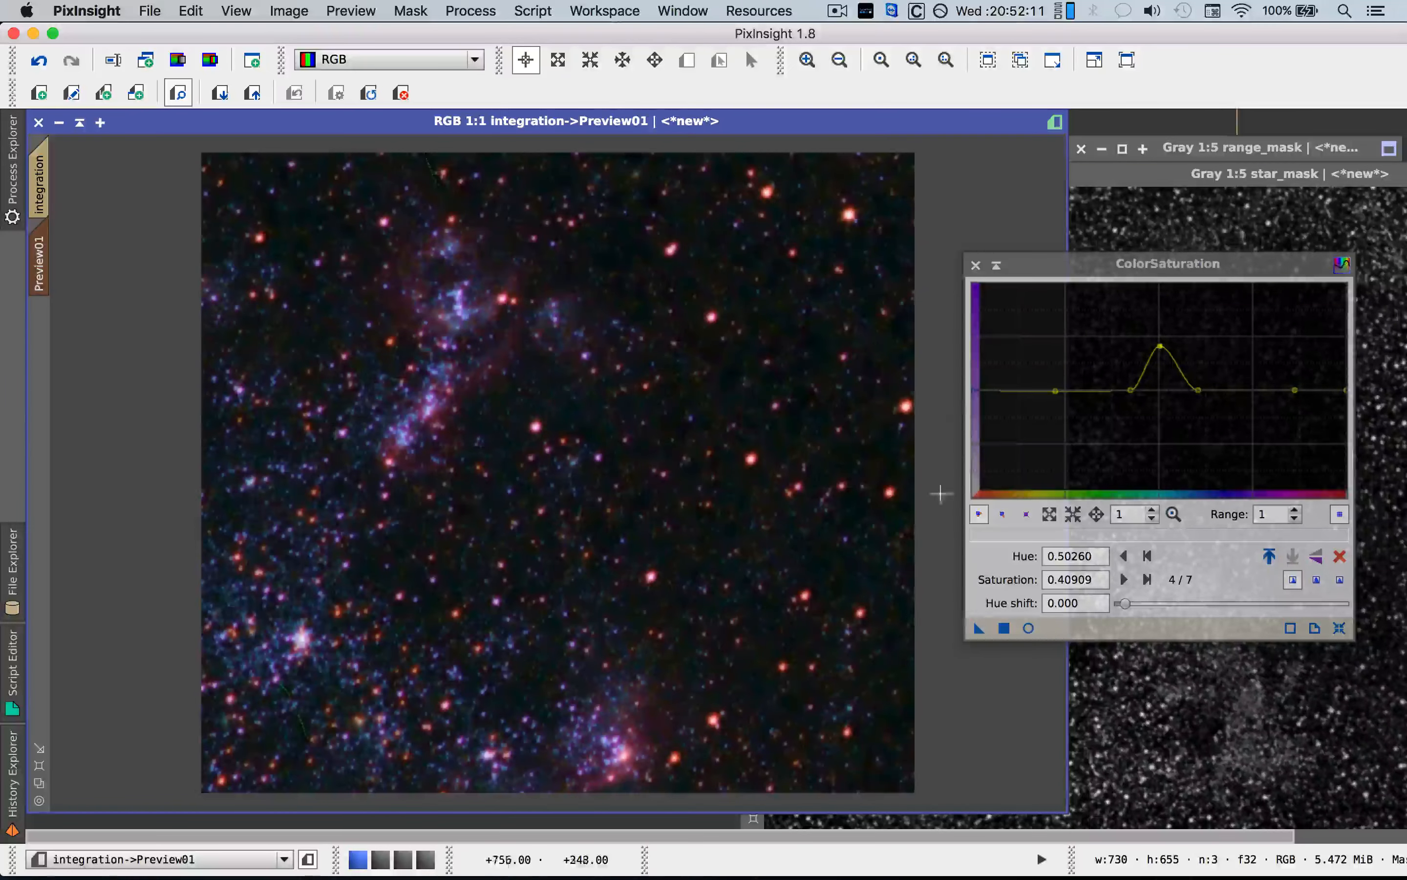
left_click(1029, 628)
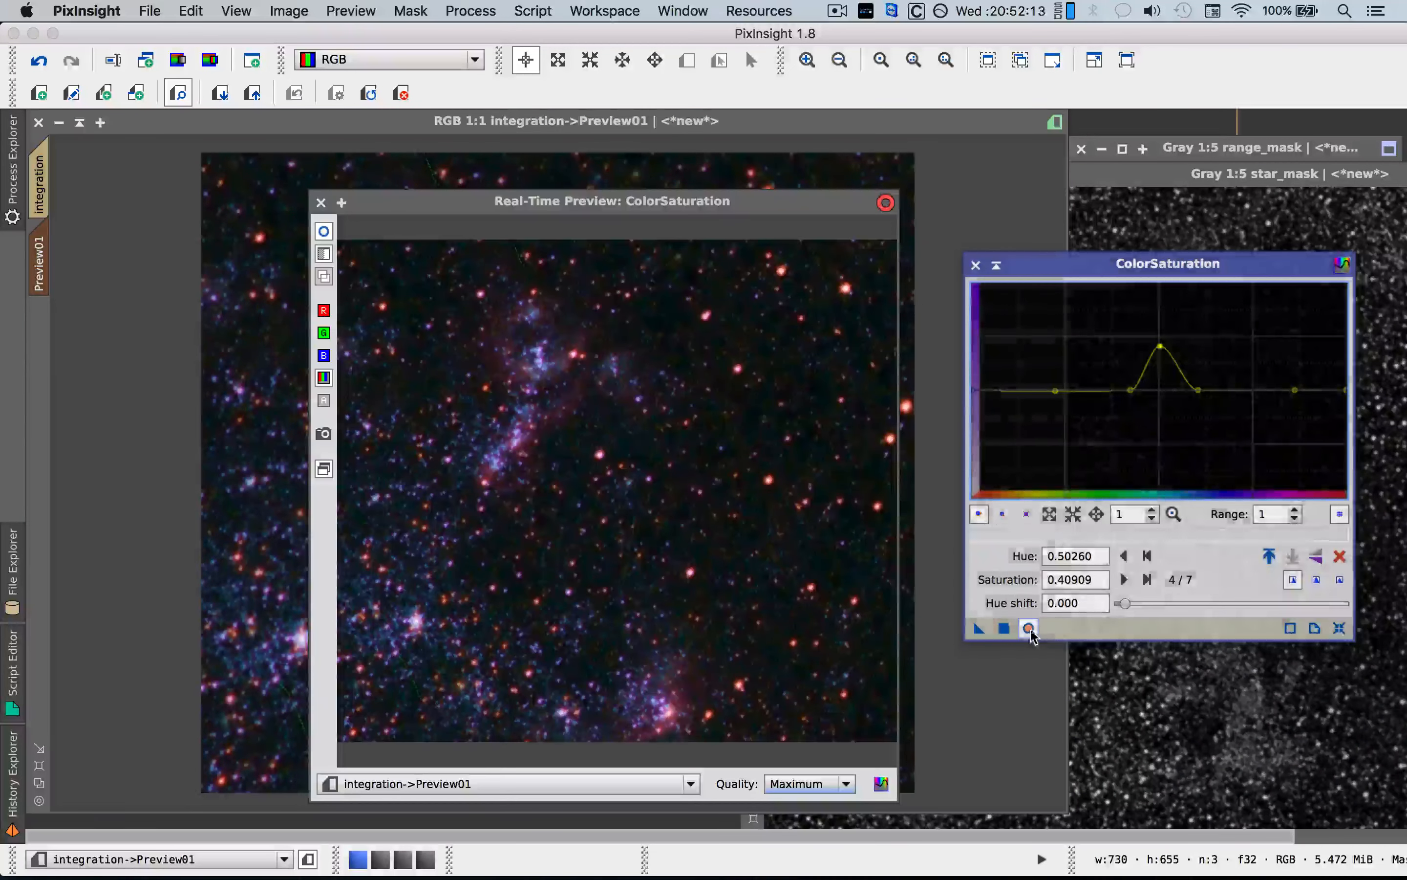
left_click(1339, 628)
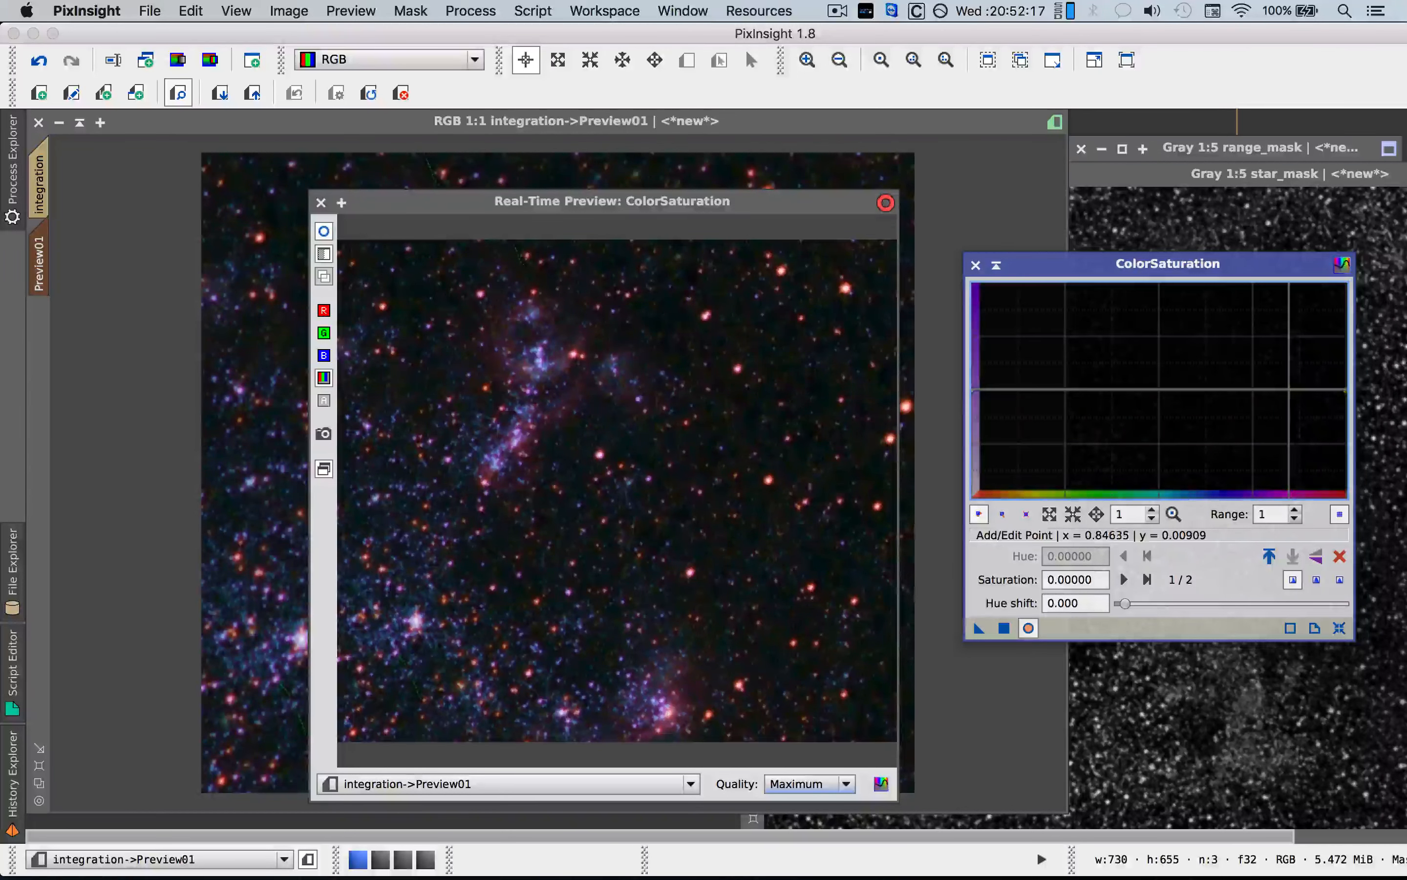
Try a steep magenta saturation peak with a point at hue 0.89323, saturation 0.86364, and discard the curve.
left_click_drag(1289, 387, 1260, 387)
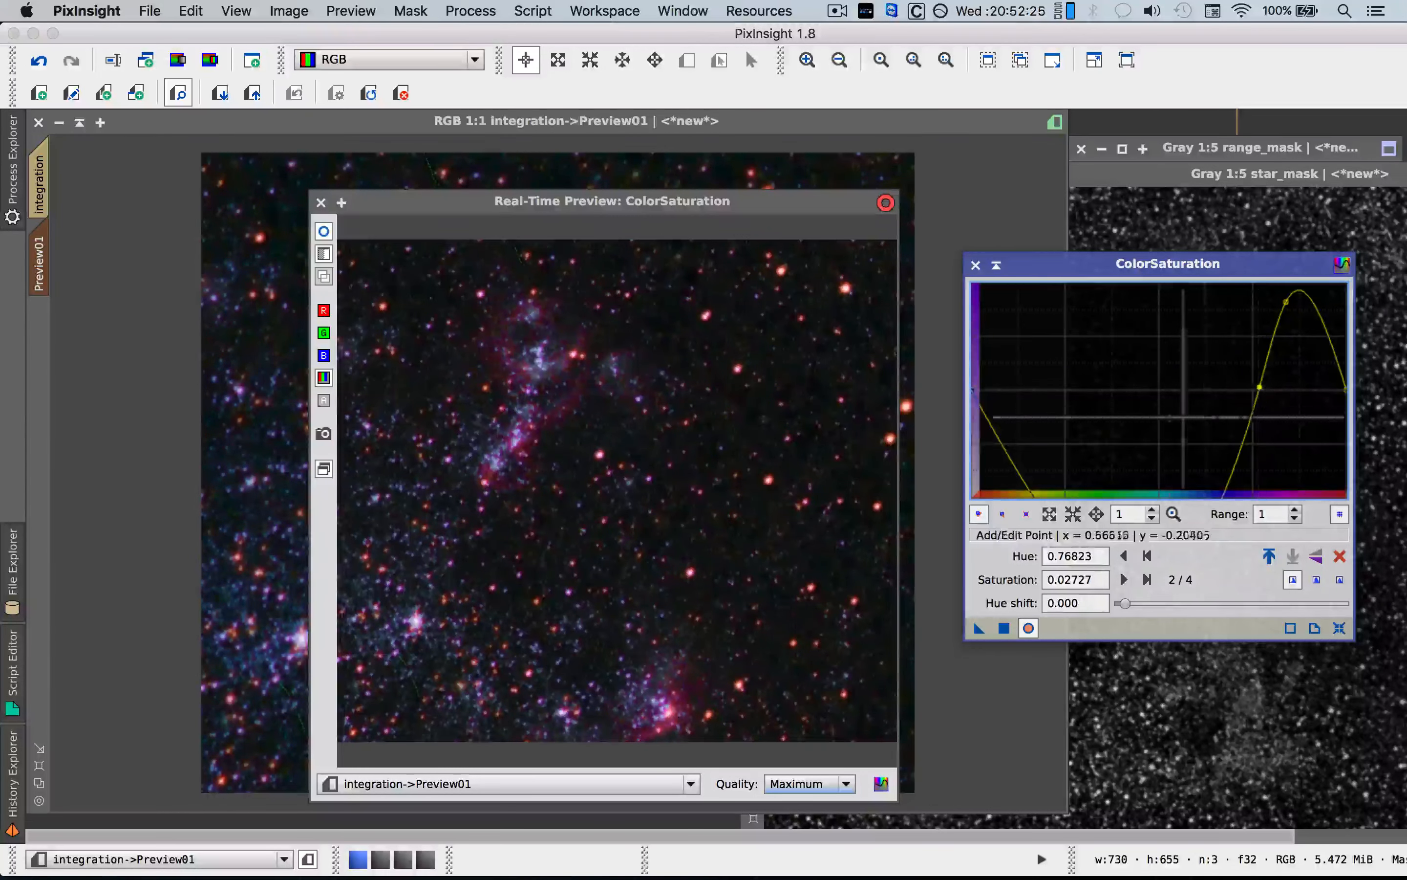
left_click(1041, 395)
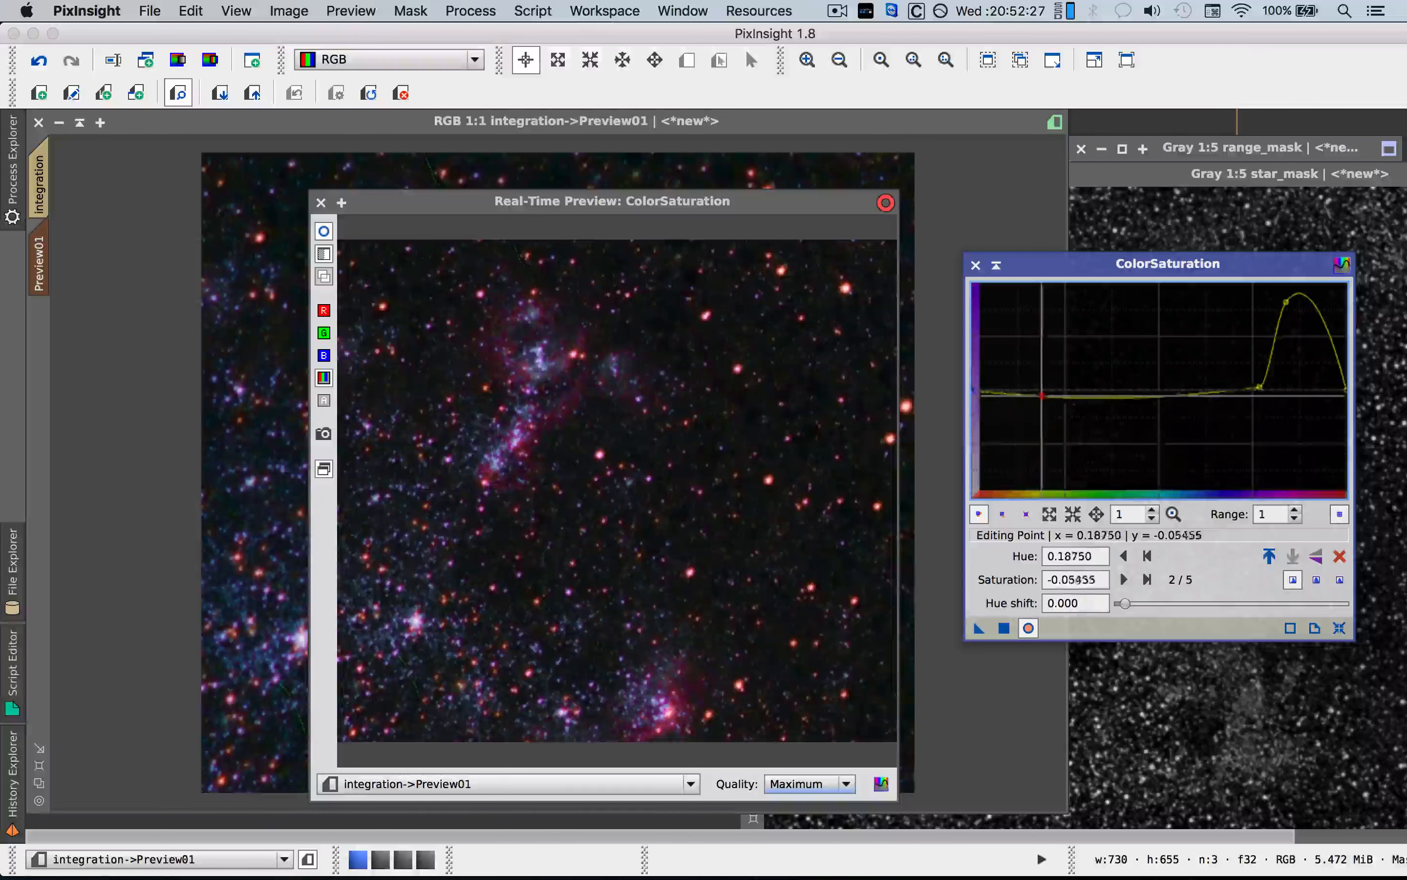
left_click_drag(1041, 396, 1038, 391)
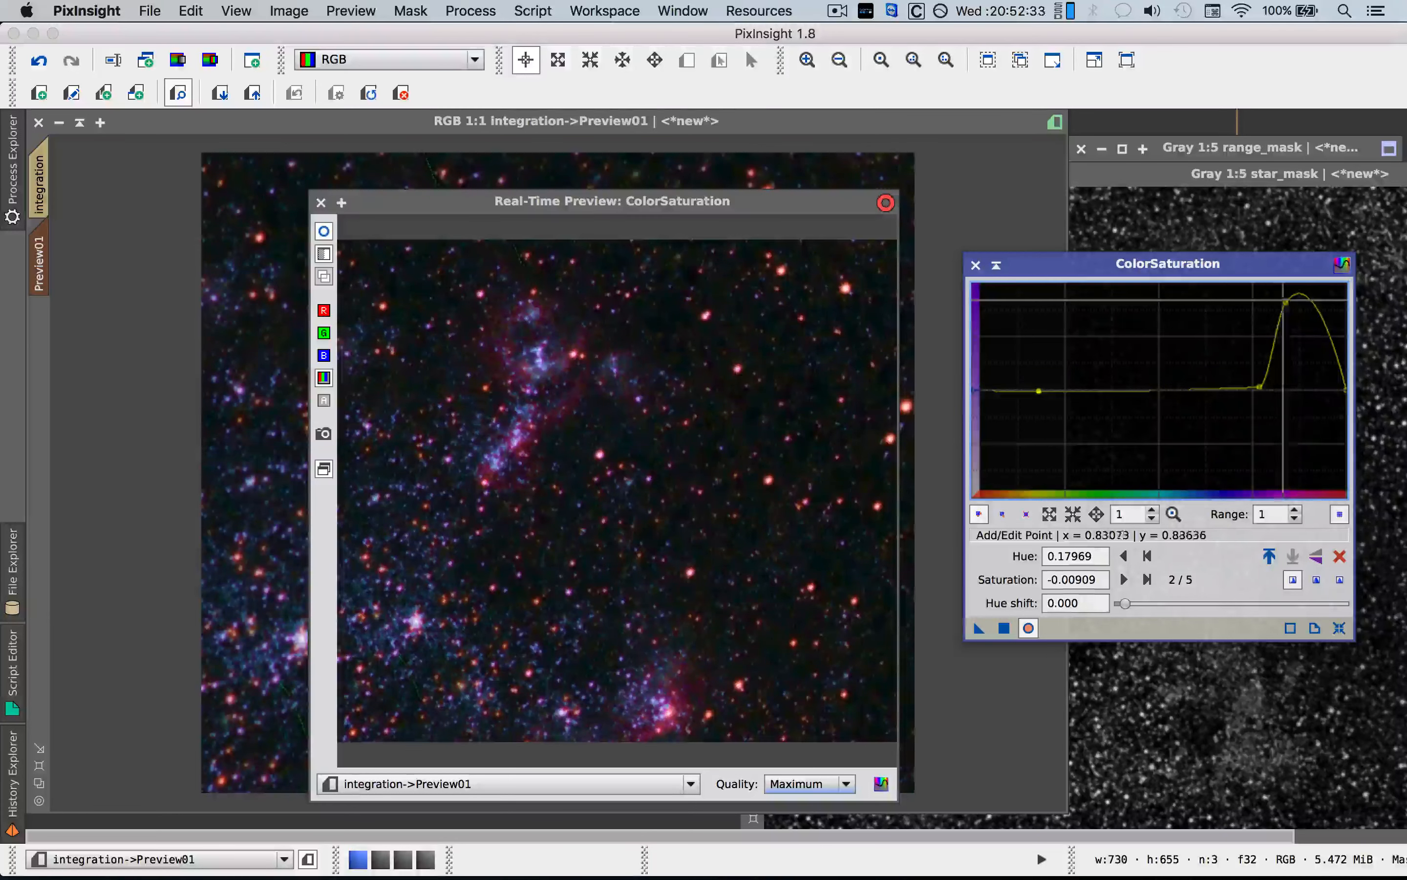
left_click_drag(1257, 387, 1265, 387)
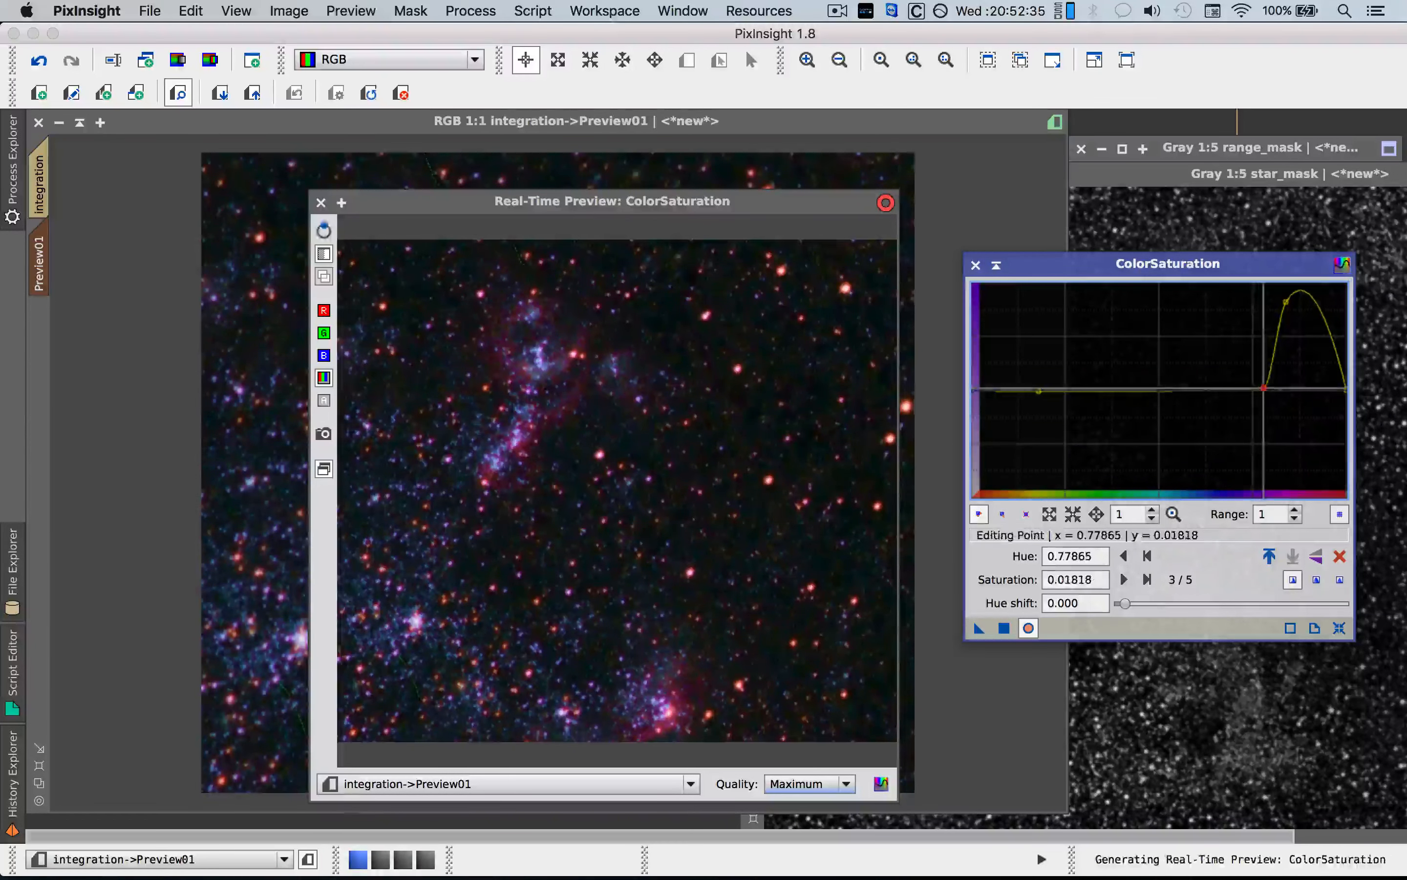
left_click(1306, 292)
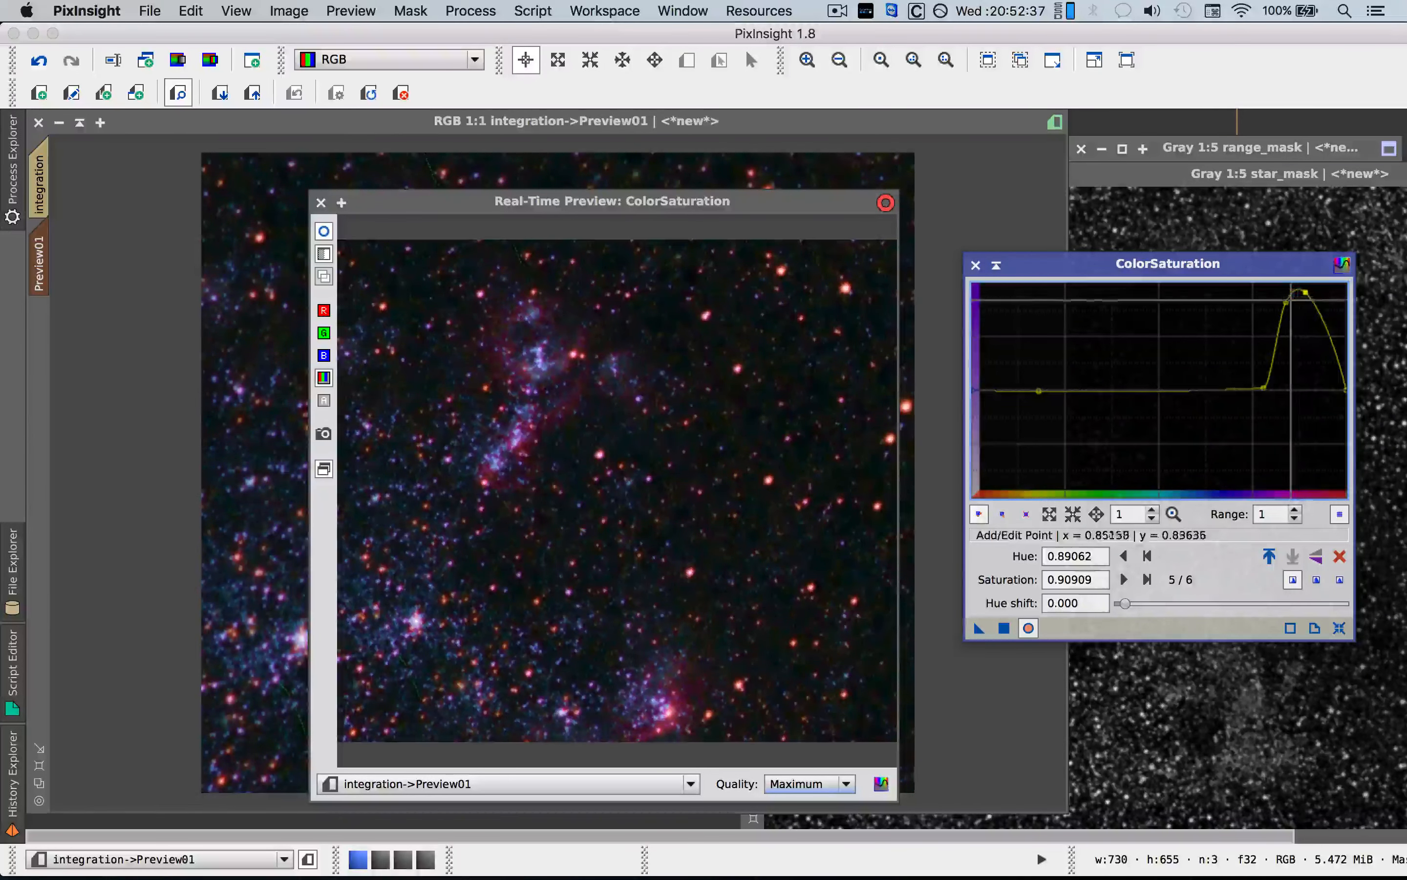
left_click_drag(1306, 294, 1306, 297)
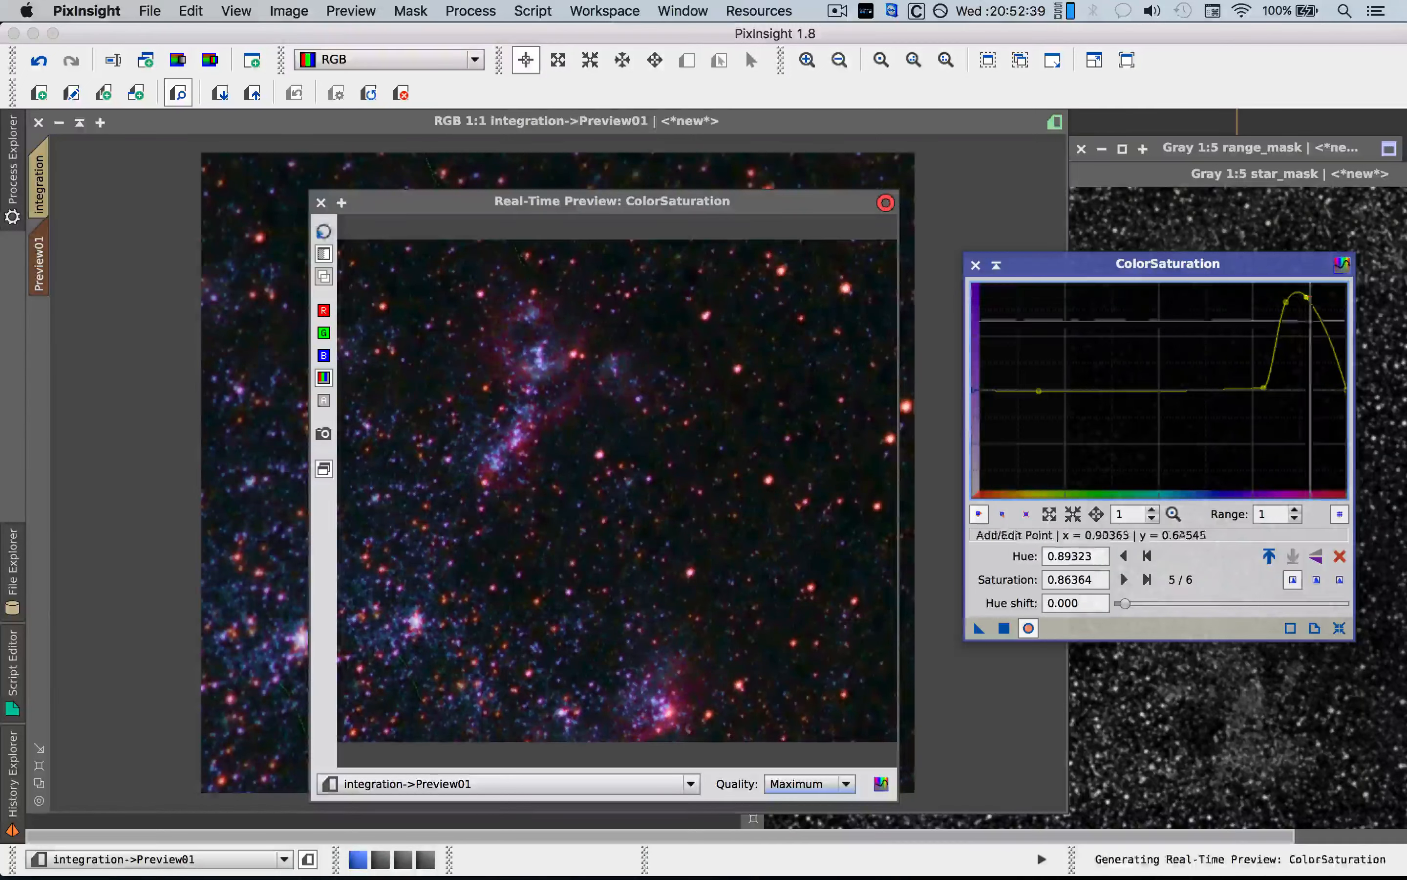
left_click(1341, 556)
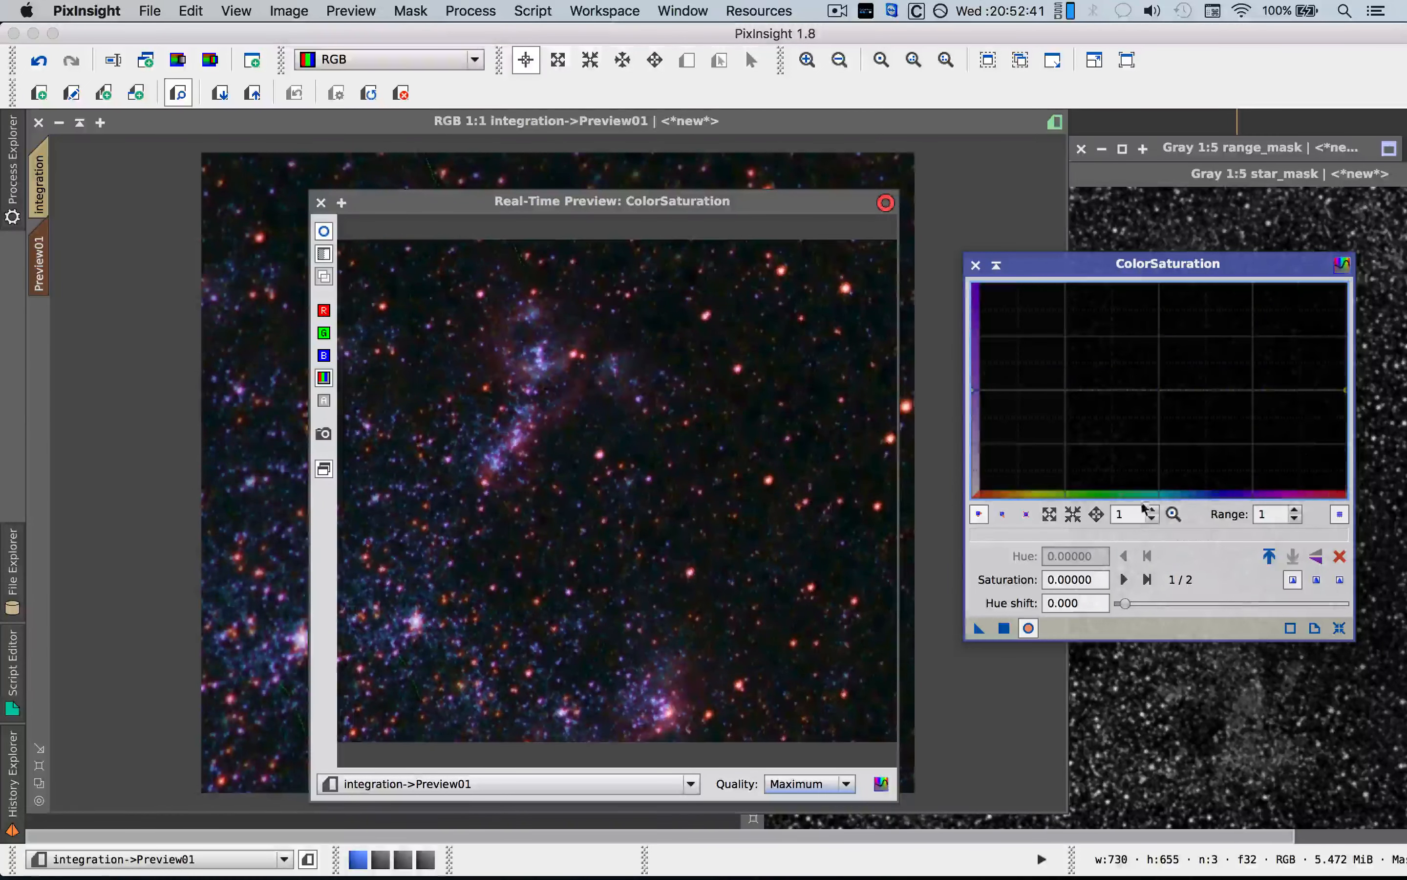
Shape the saturation curve into a moderate magenta peak at hue 0.88281, saturation 0.41818, anchoring the lower hues at about zero.
left_click_drag(1282, 390, 1292, 323)
left_click_drag(1209, 288, 1255, 390)
left_click_drag(1091, 491, 1070, 391)
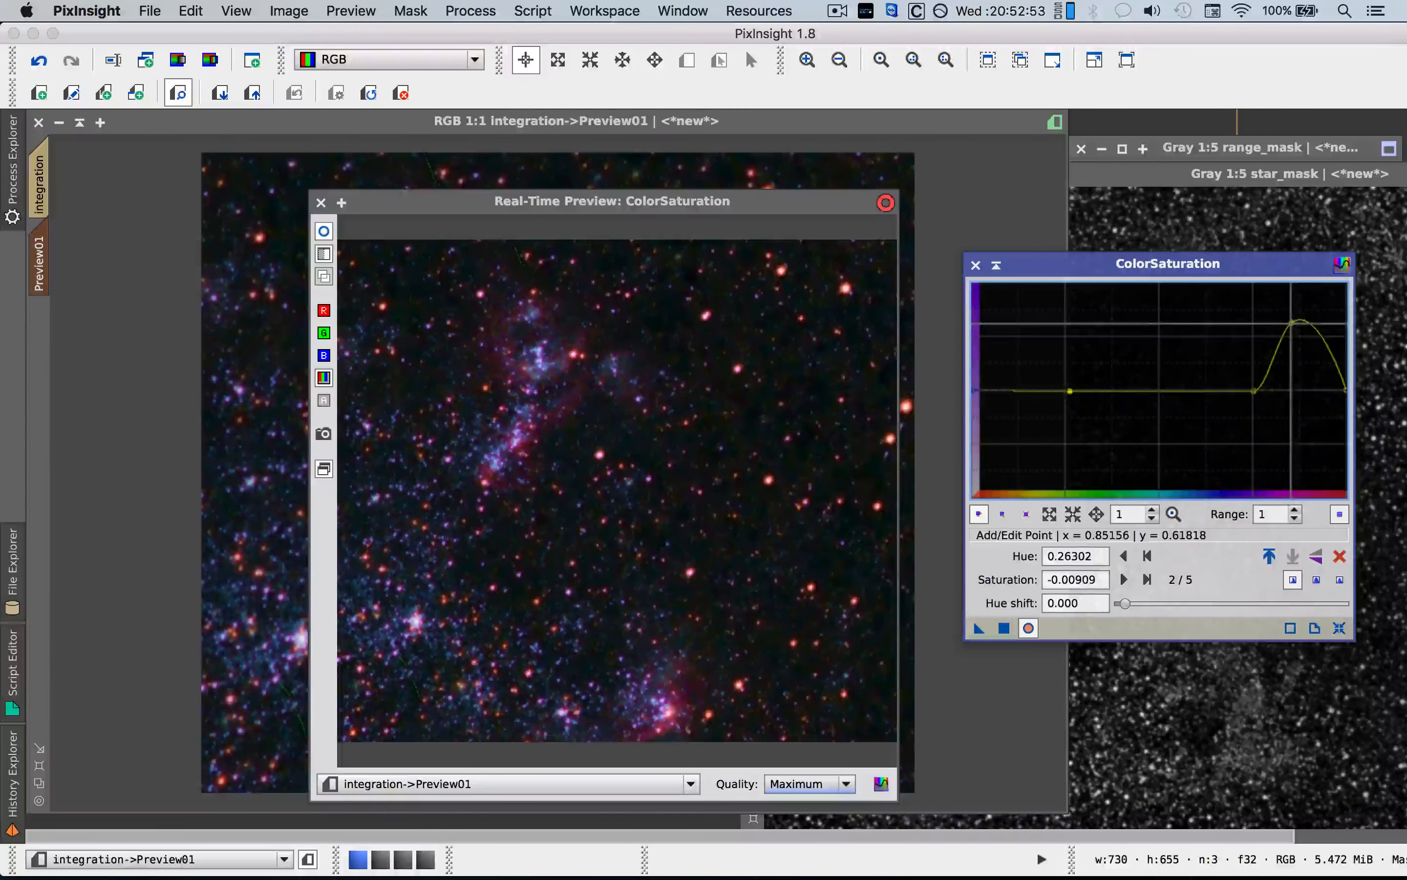
left_click_drag(1299, 320, 1299, 331)
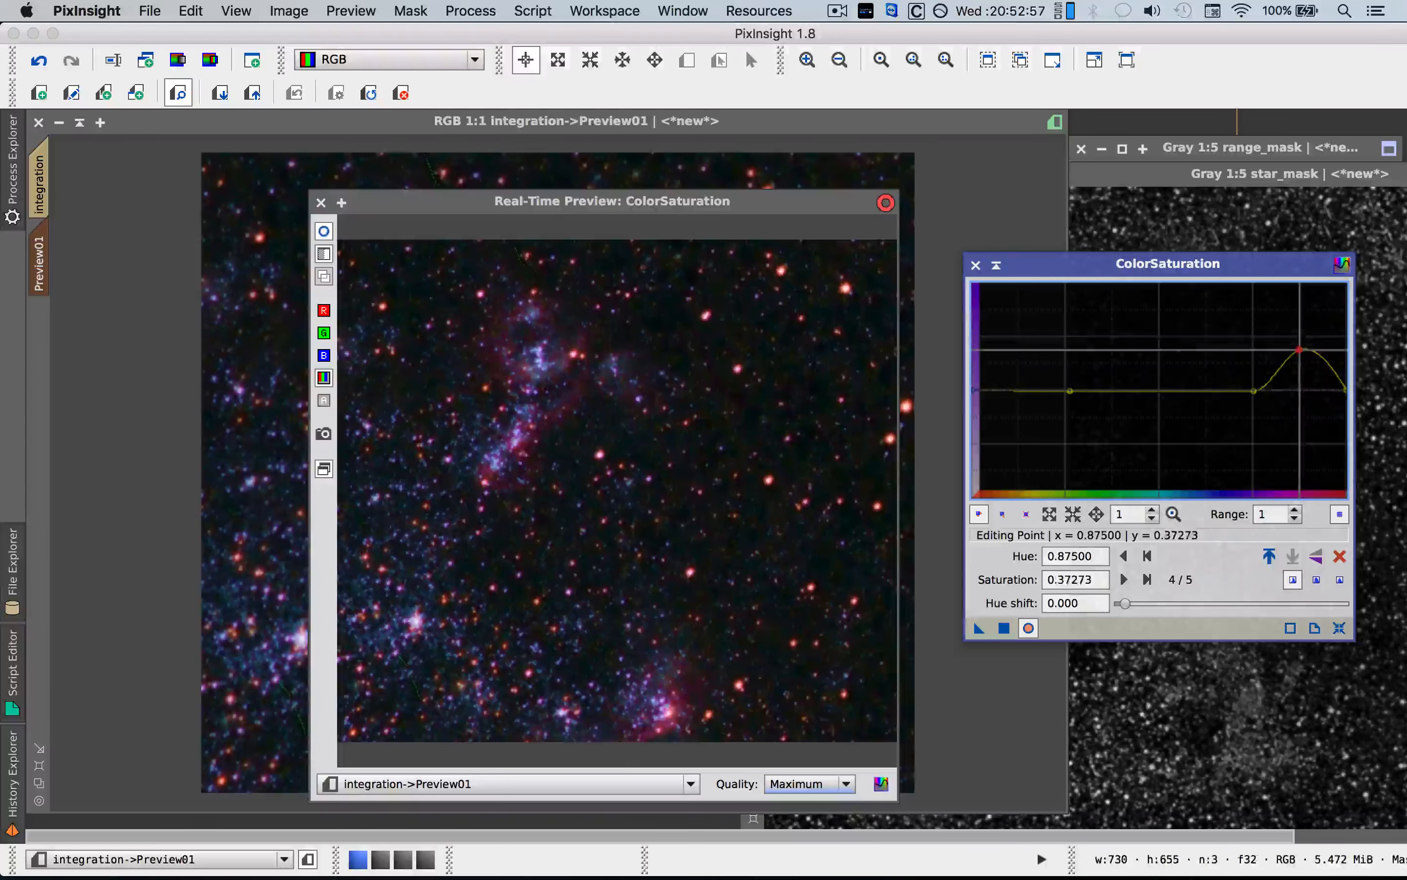
mouse_move(1299, 349)
left_mouse_down()
mouse_move(1311, 520)
mouse_move(1303, 330)
mouse_move(1303, 345)
left_mouse_up()
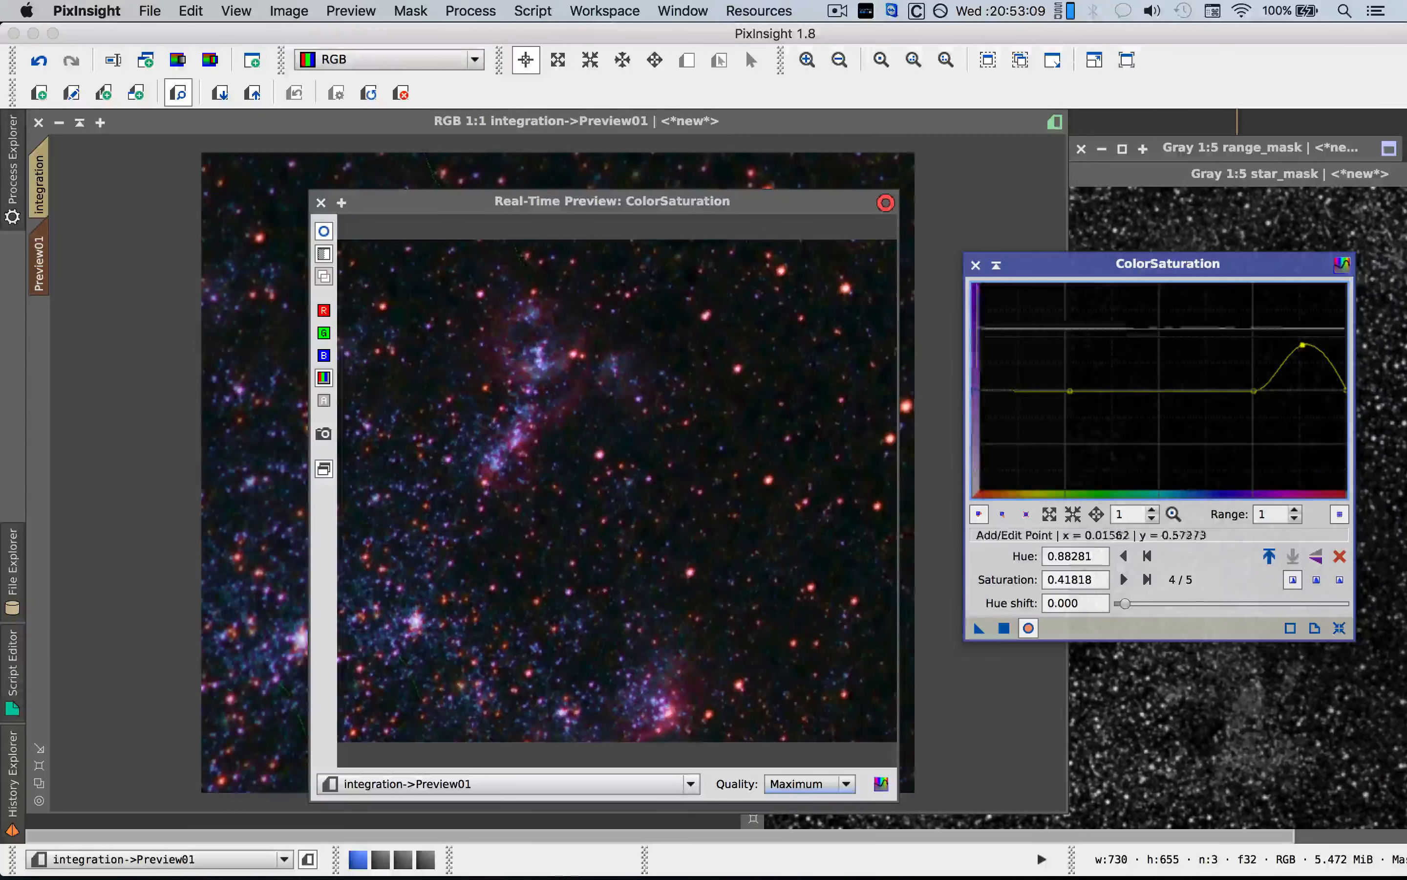
Compare the preview with and without the magenta boost outside the real-time preview, and apply ColorSaturation to the full integration image.
left_click(321, 203)
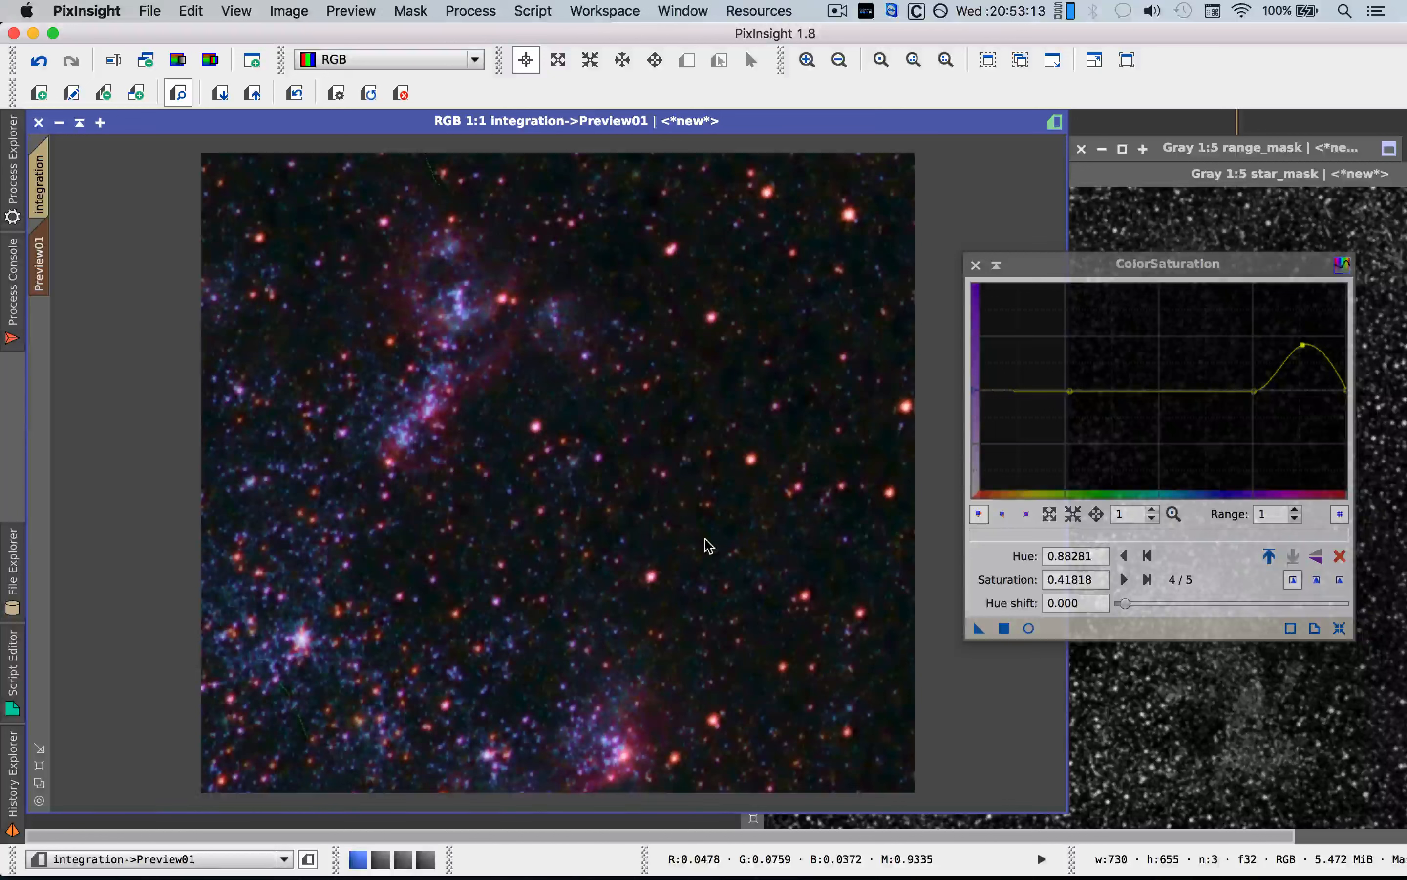
left_click(292, 94)
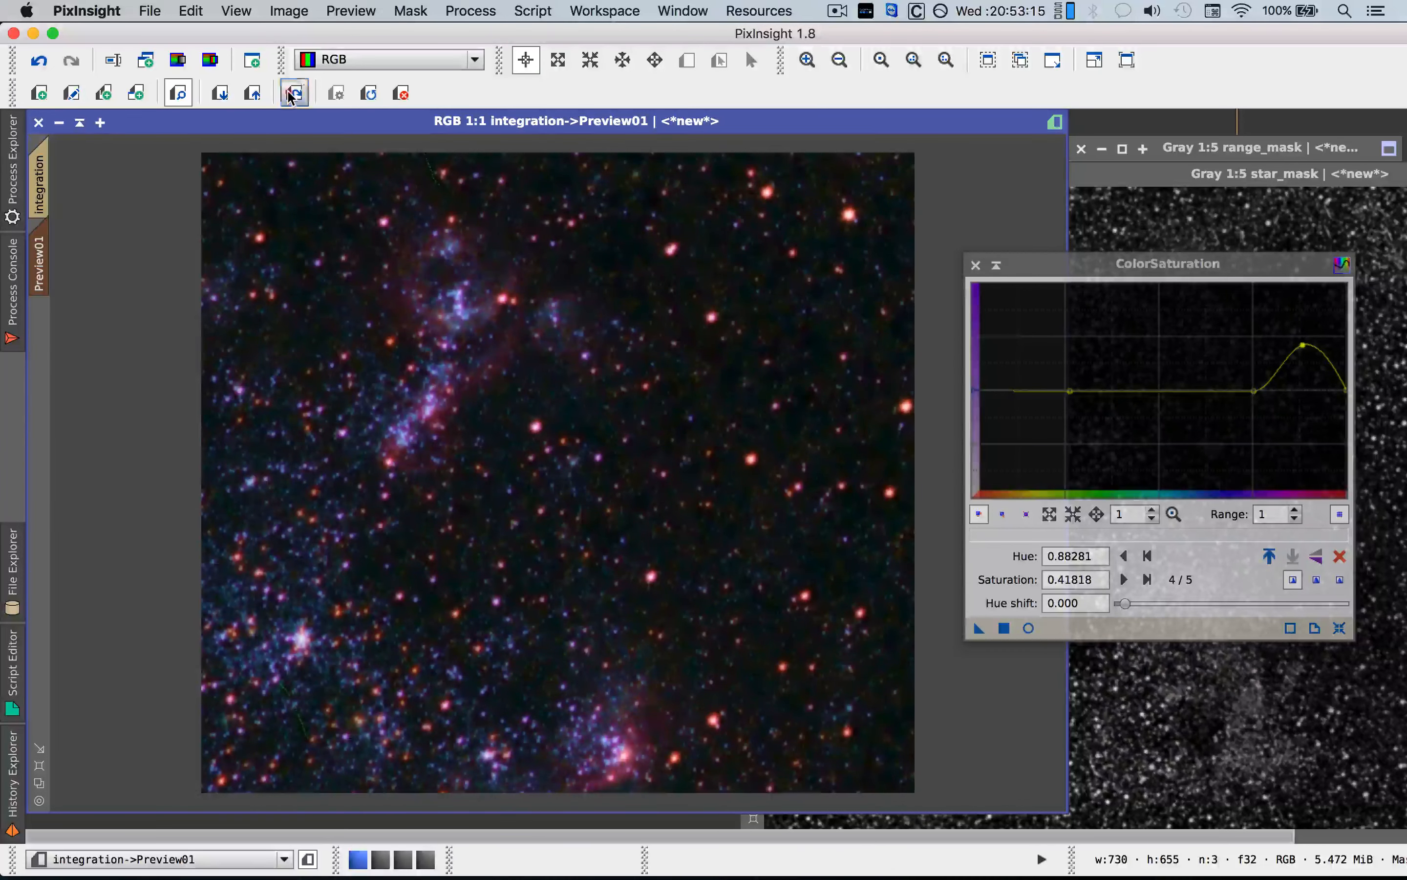
left_click(293, 94)
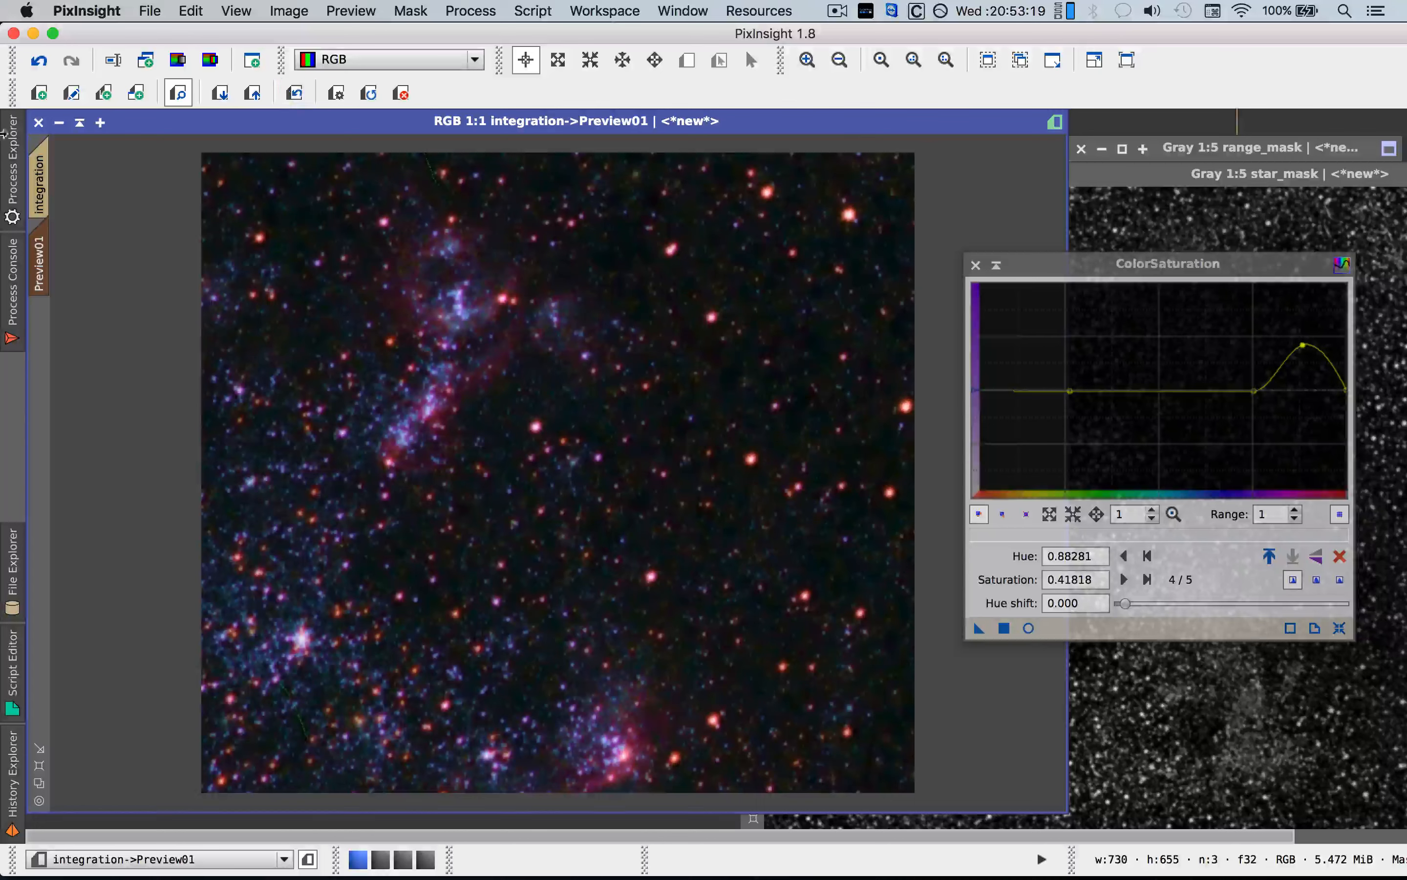
left_click(40, 192)
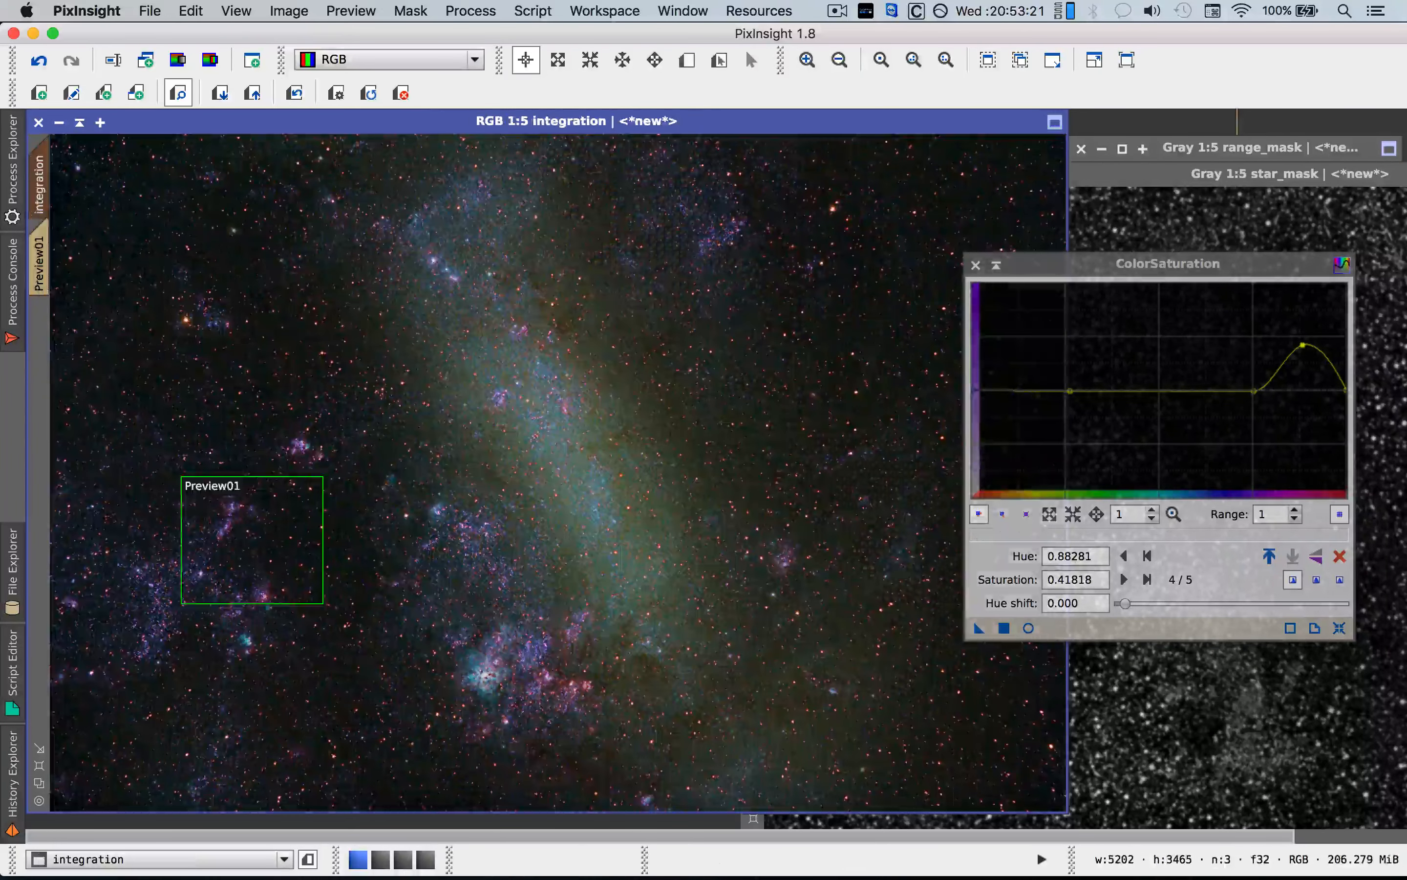
left_click_drag(979, 628, 847, 596)
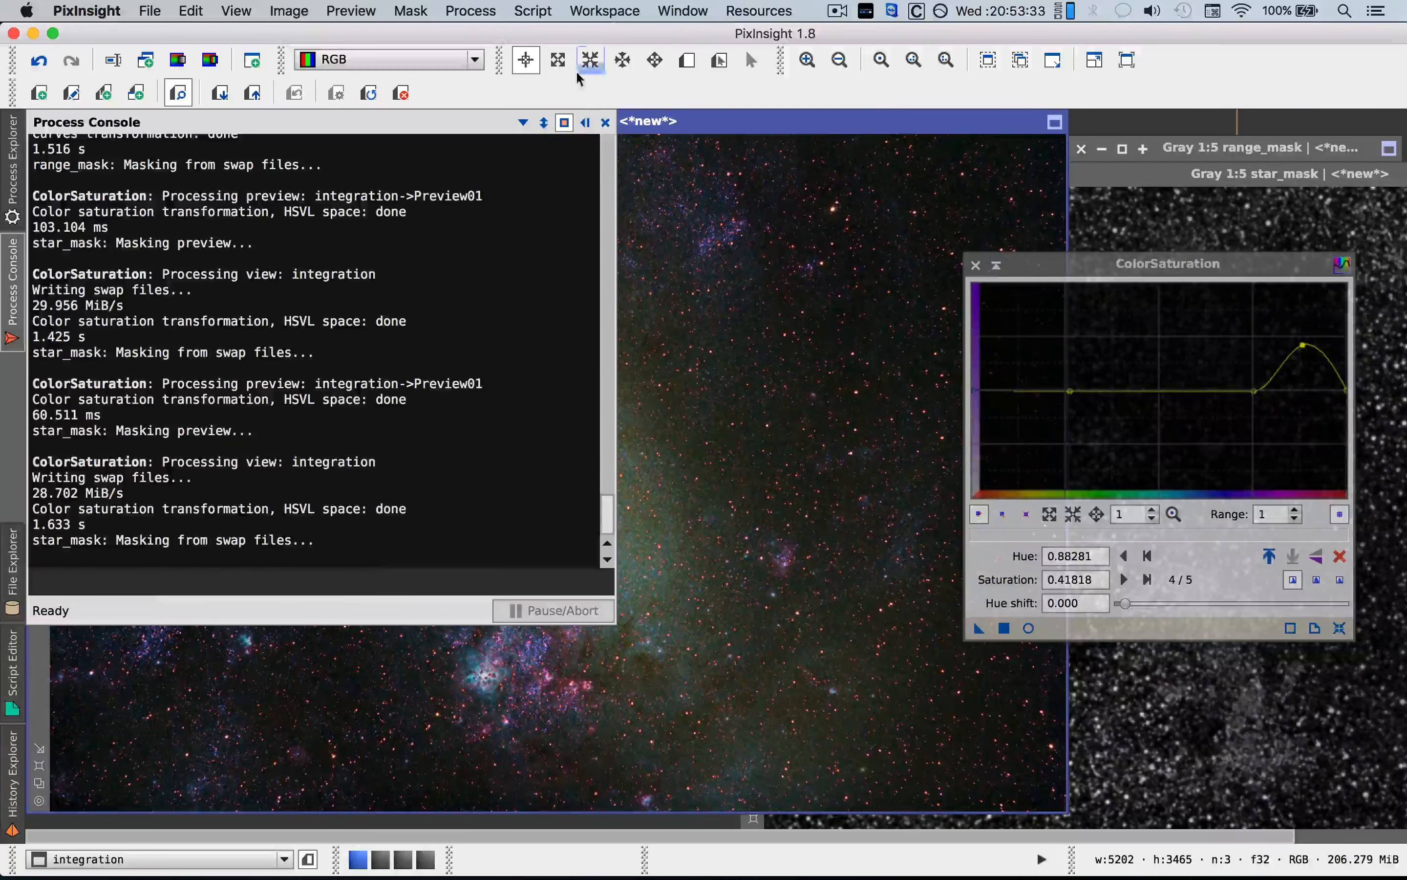
Close the process console and ColorSaturation, and delete all previews from the integration image.
left_click(605, 123)
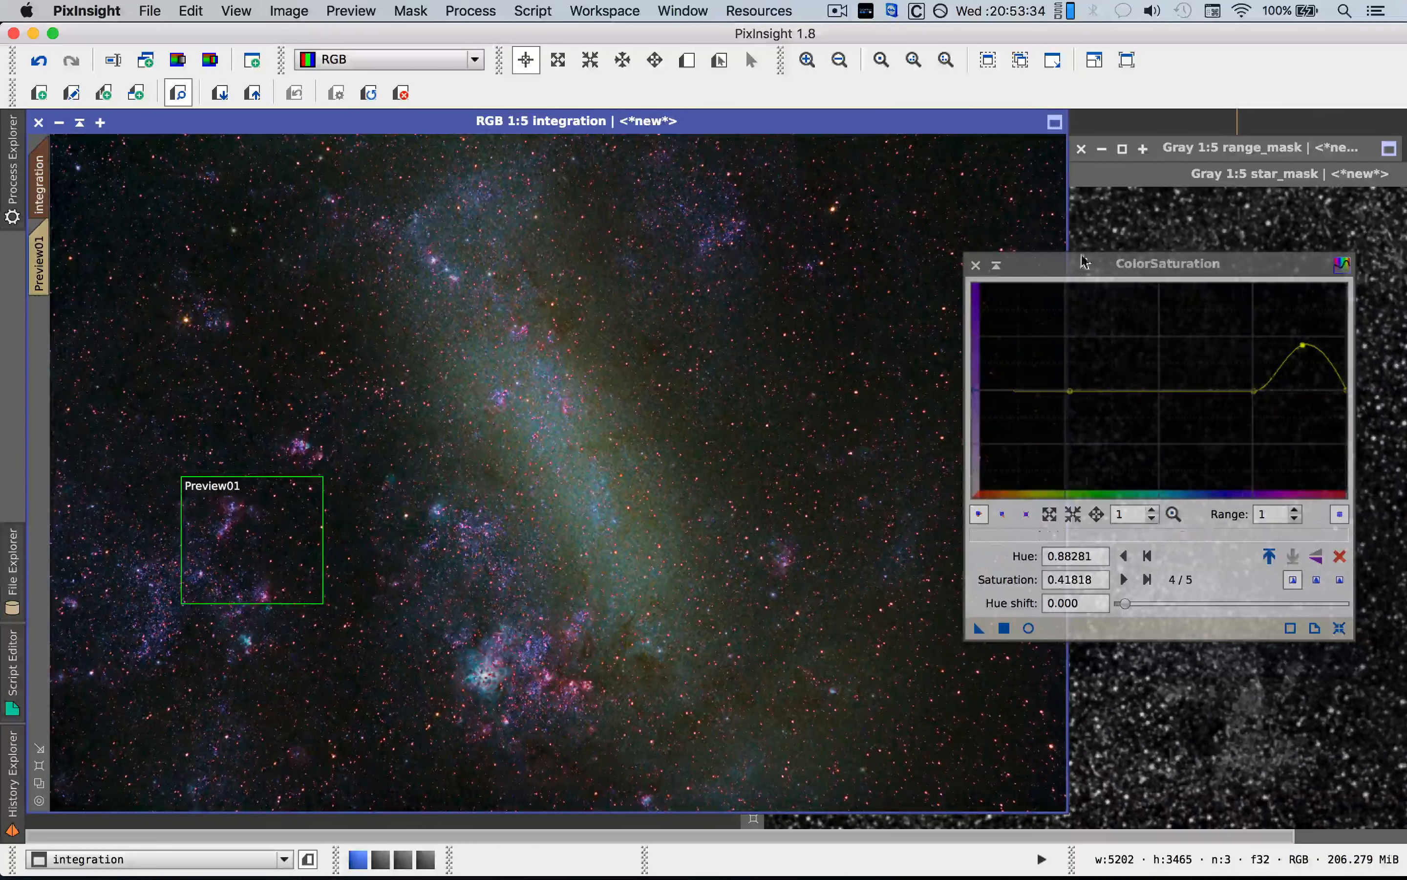
left_click(976, 265)
left_click(471, 11)
mouse_move(350, 10)
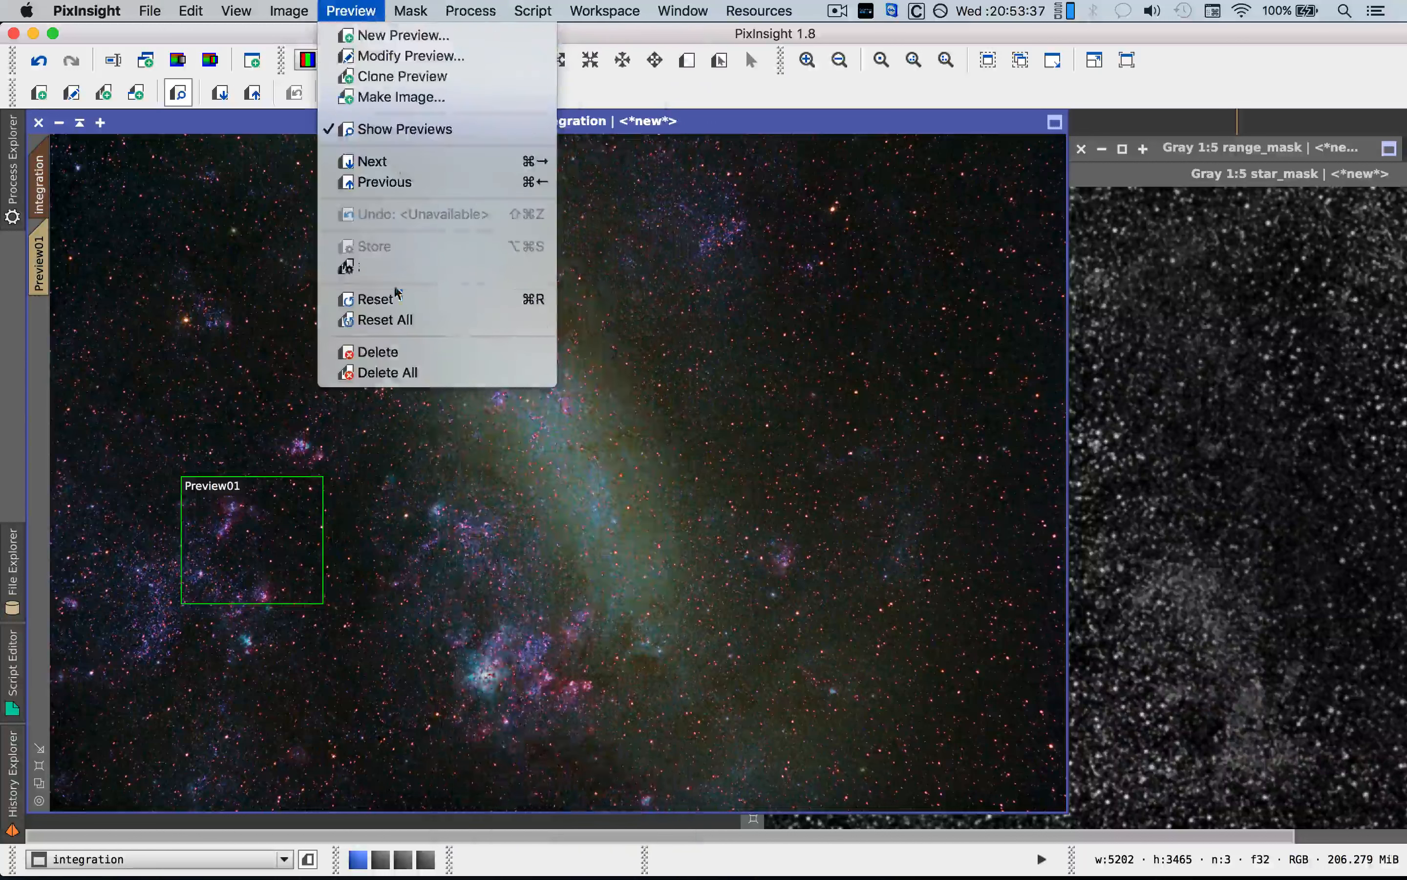
left_click(401, 373)
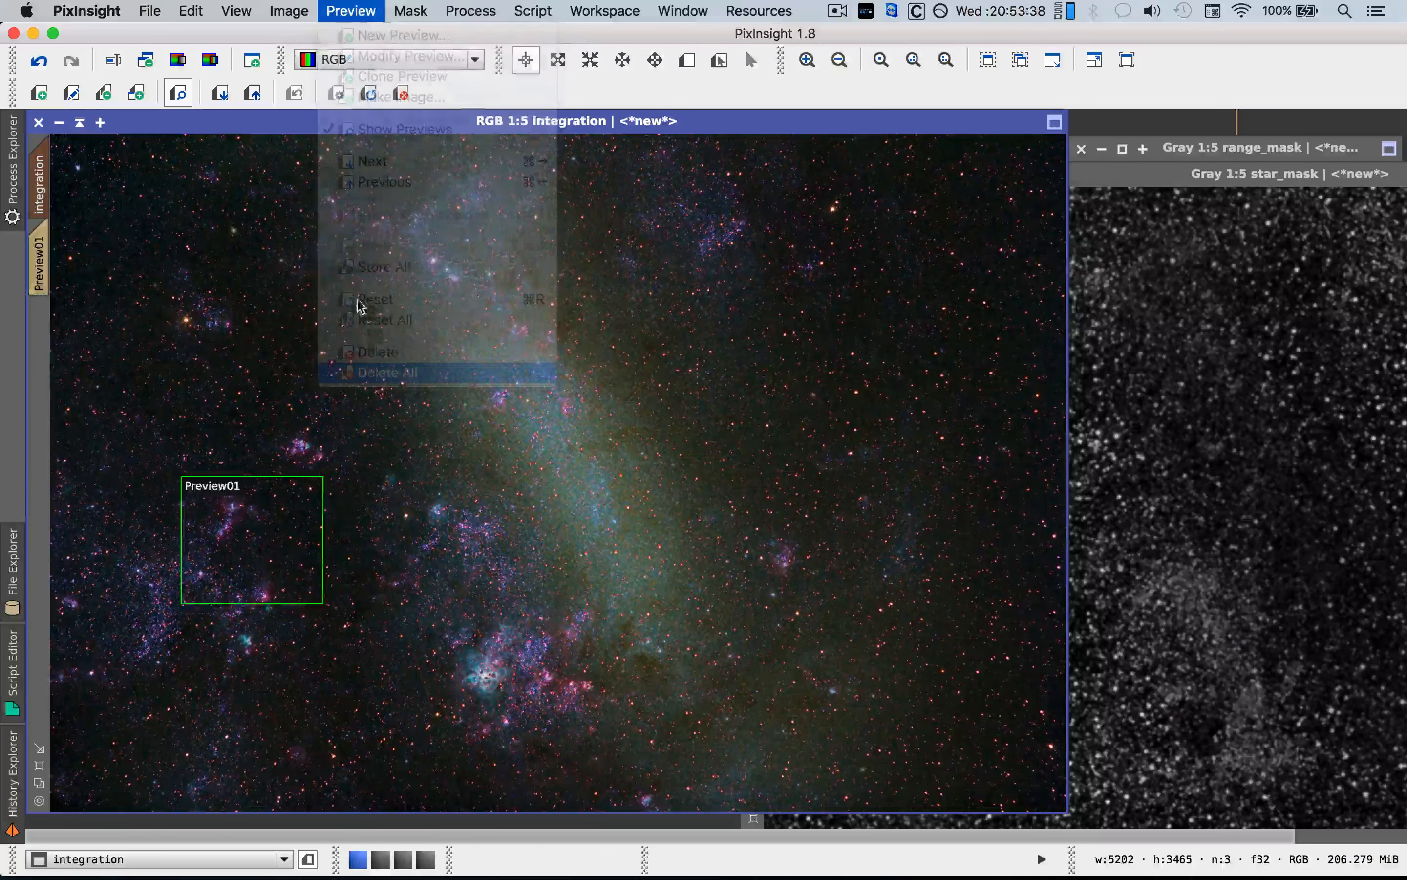
Compare the integration image before and after the CurvesTransformation and ColorSaturation edits by undoing them and redoing them all.
left_click(43, 62)
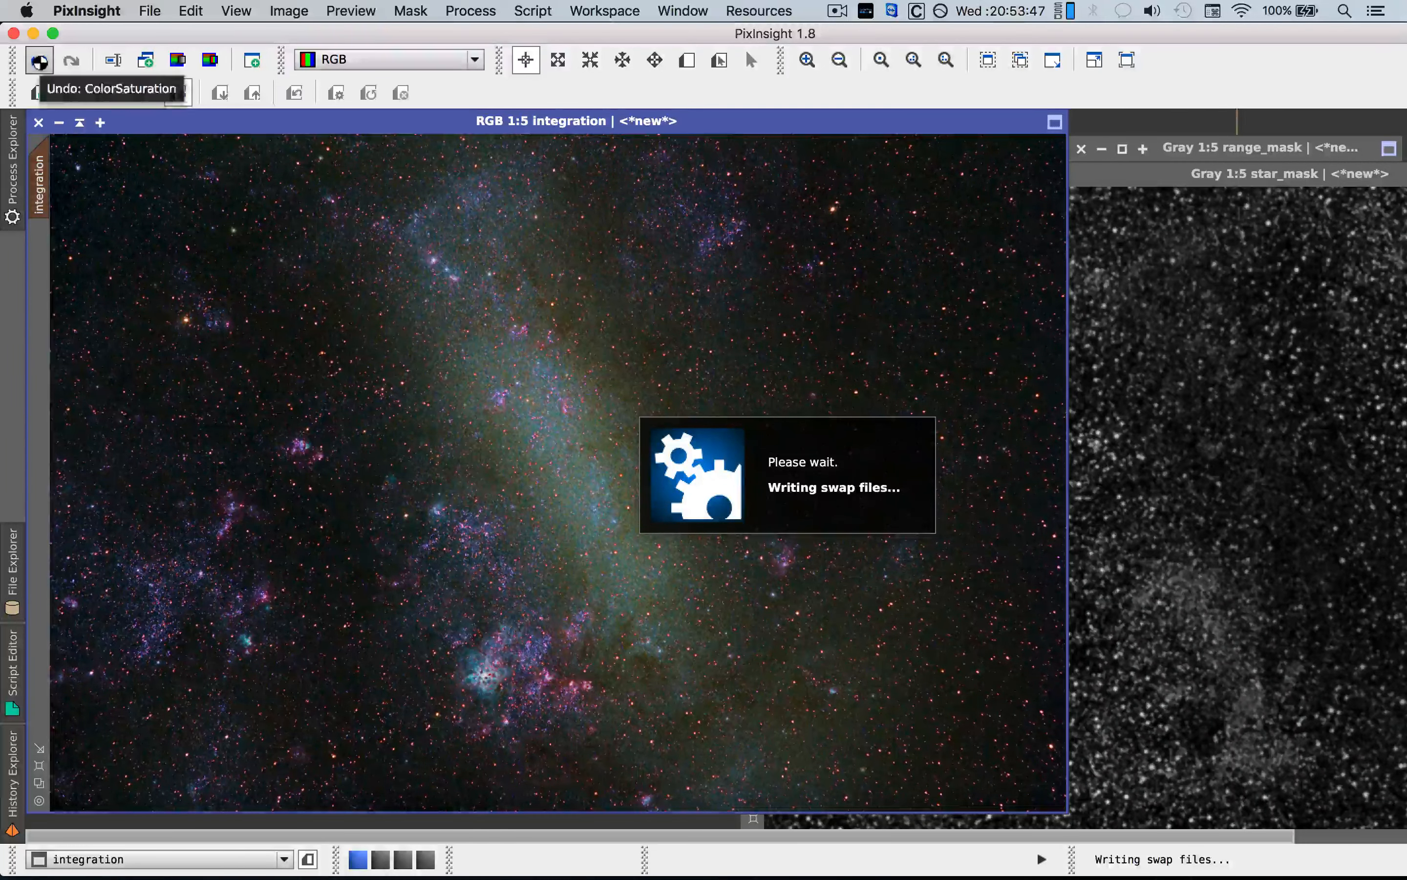
left_click(38, 62)
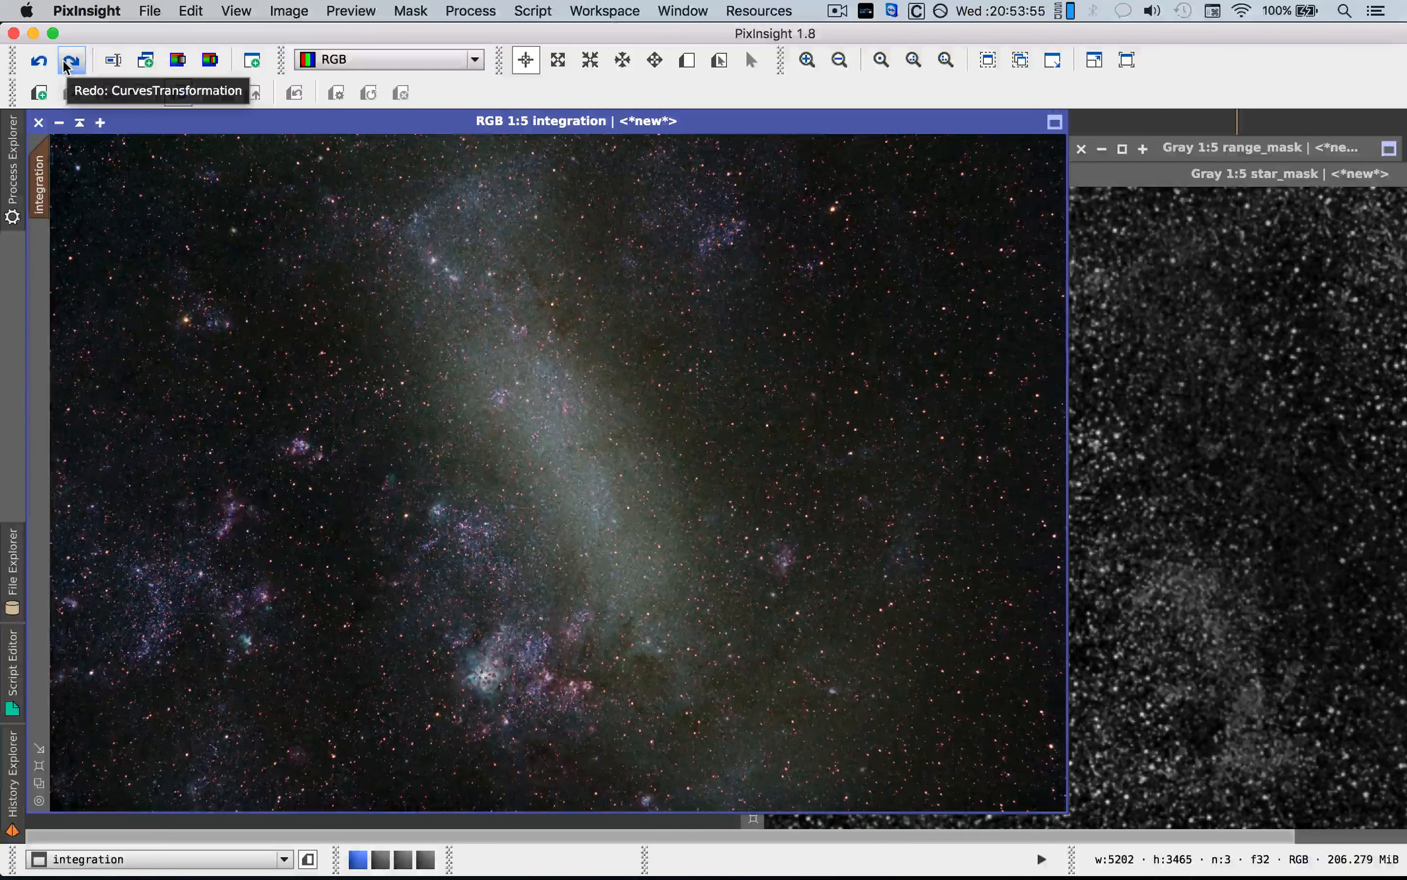
left_click(68, 64)
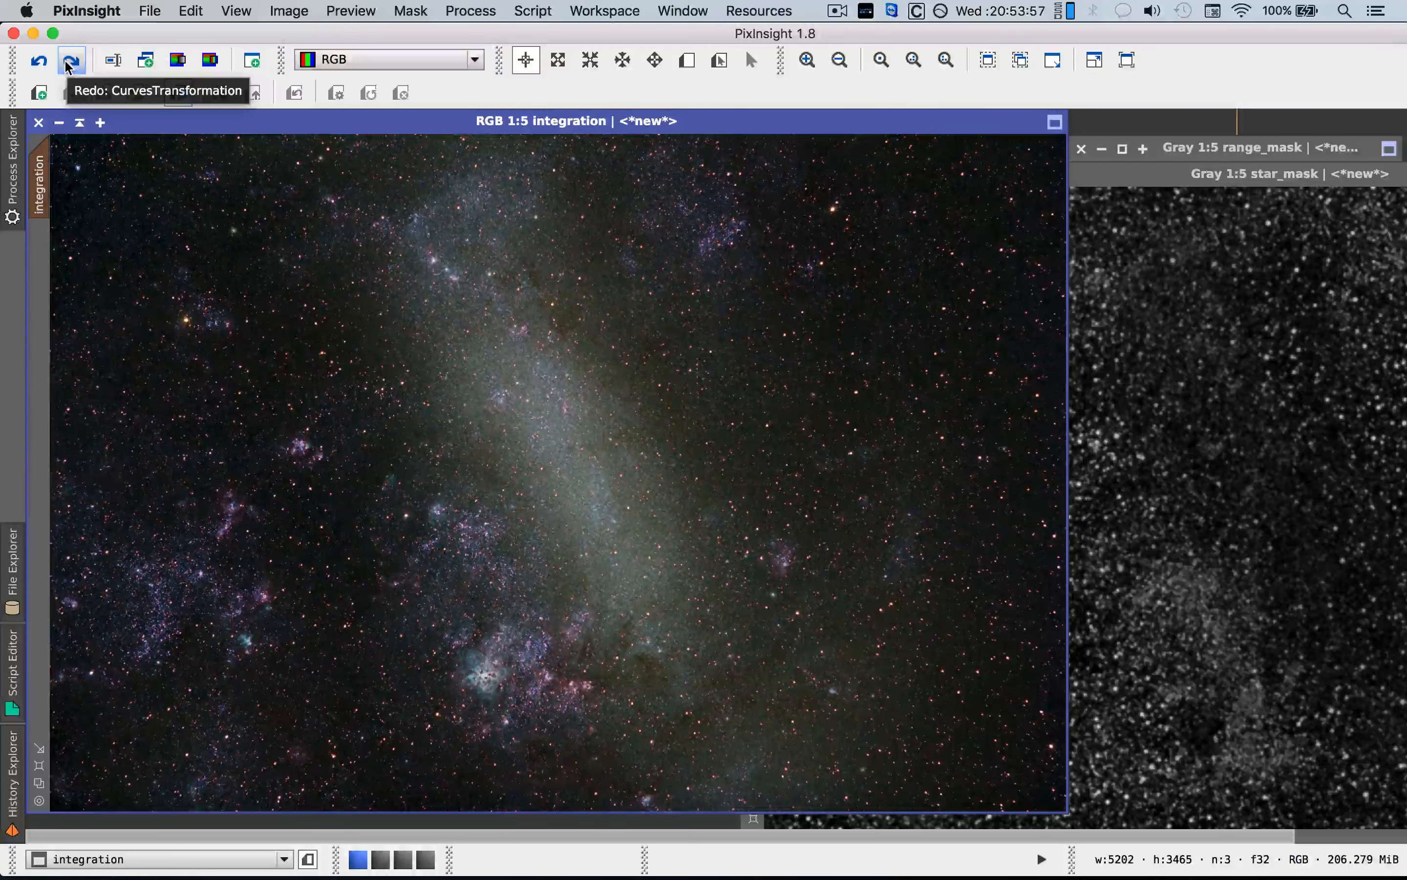
left_click(68, 66)
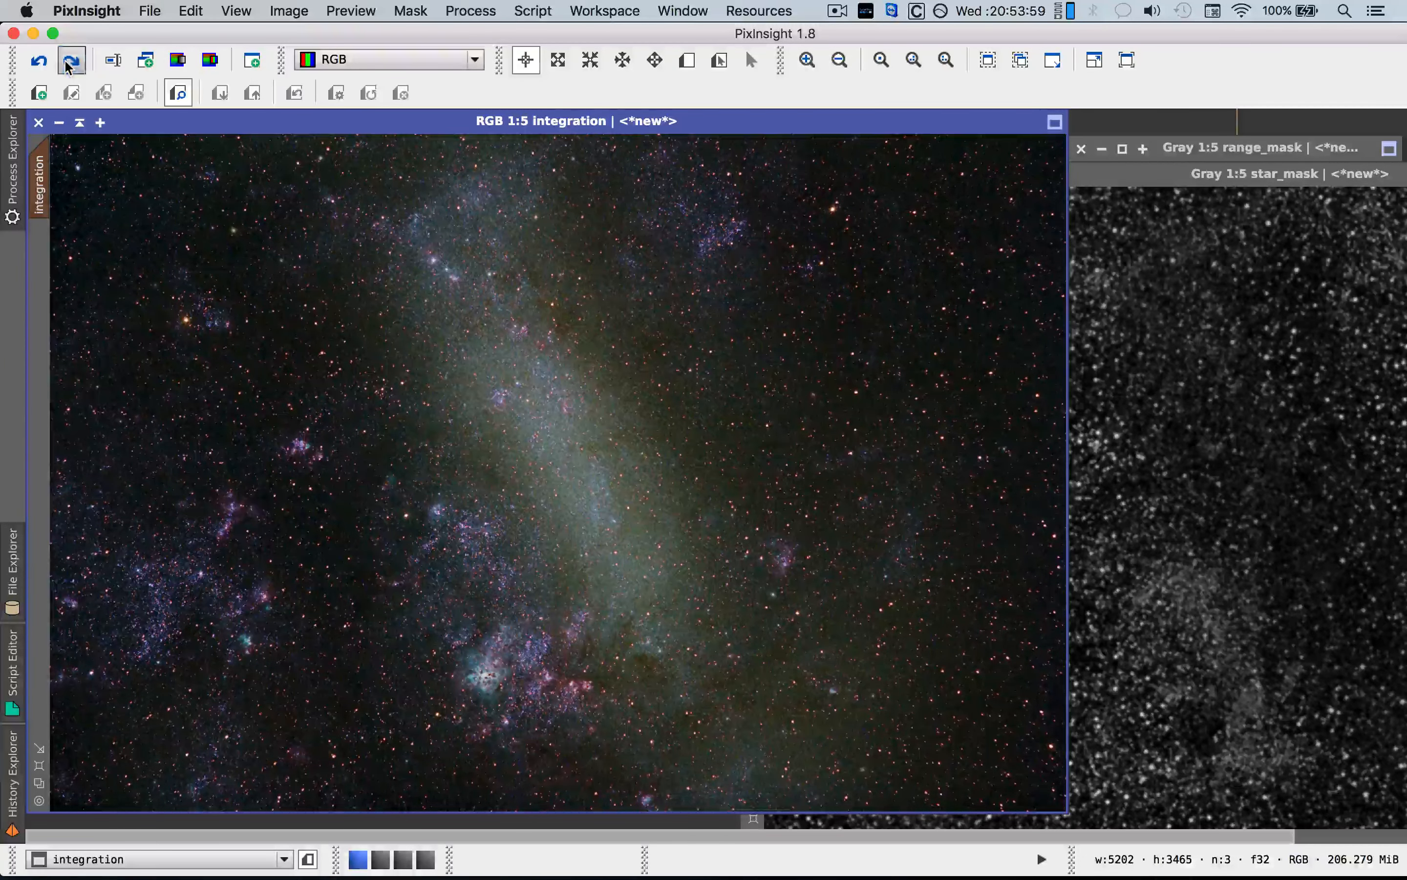
left_click(69, 65)
left_click(69, 65)
left_click(69, 66)
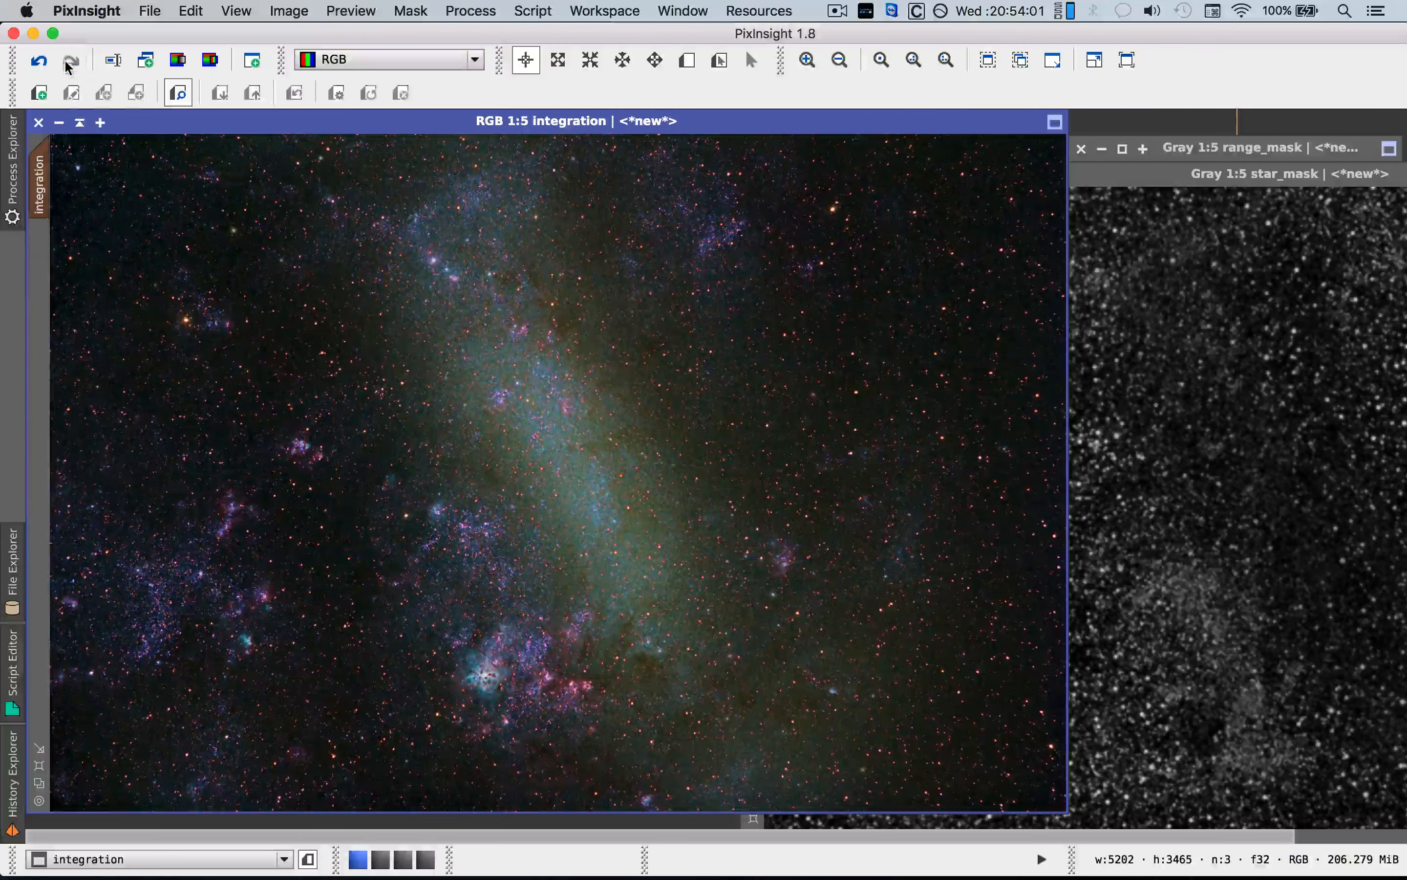
left_click(70, 66)
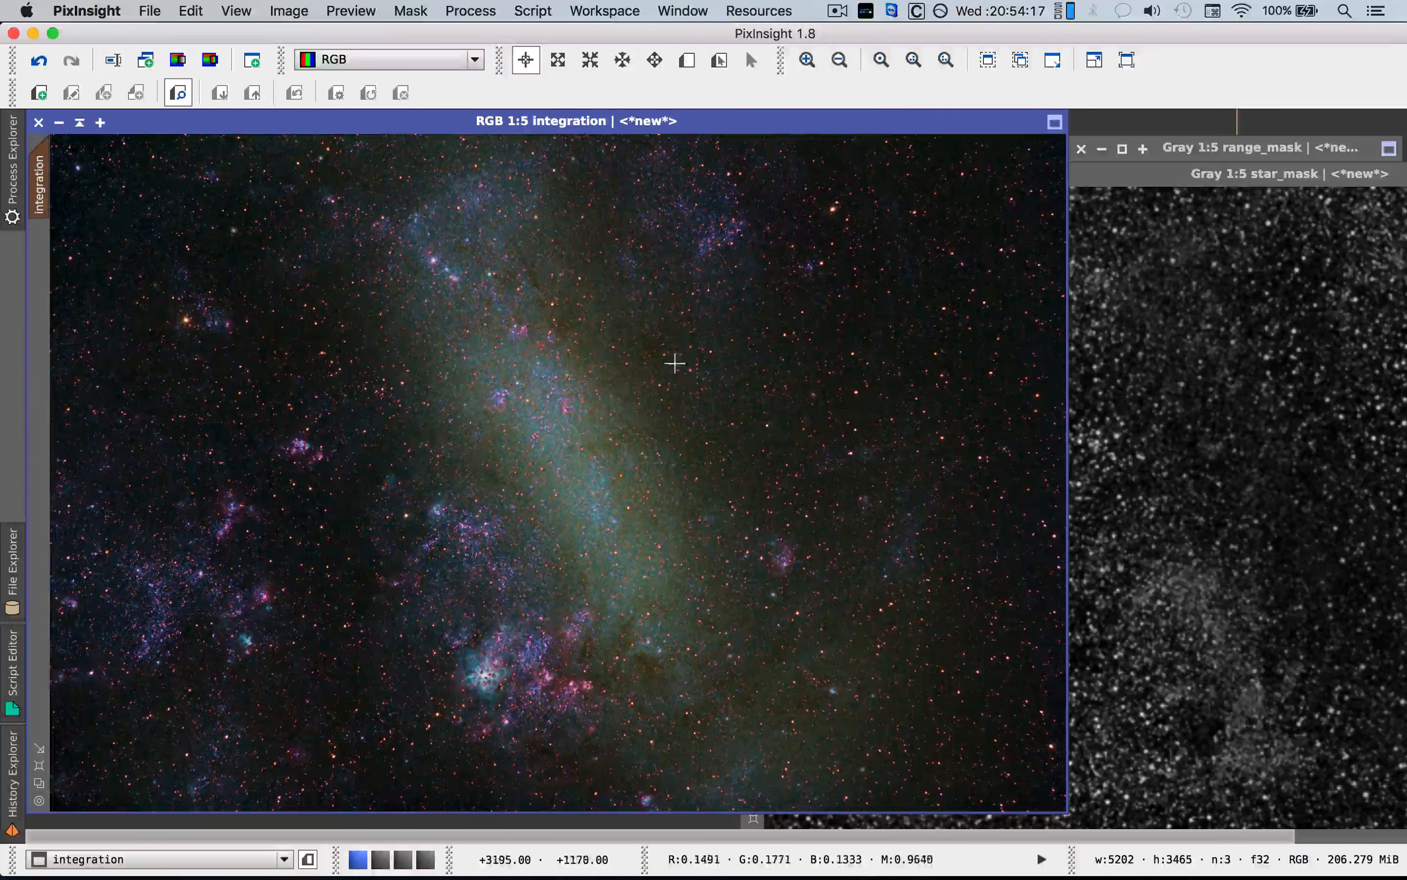
Remove the star mask from the integration image and open SCNR, placed clear of the galaxy.
left_click(405, 11)
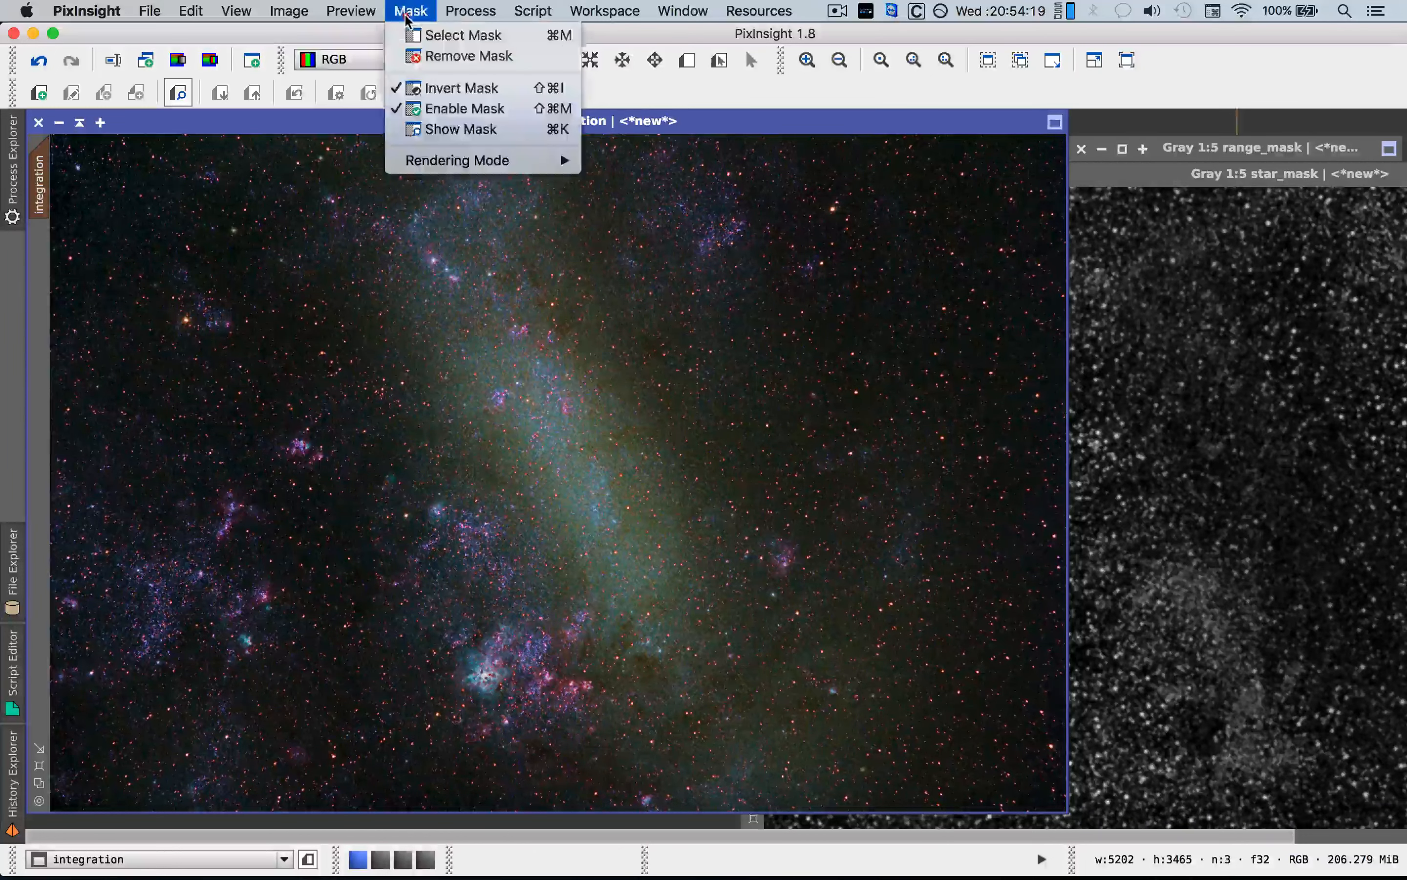
left_click(447, 54)
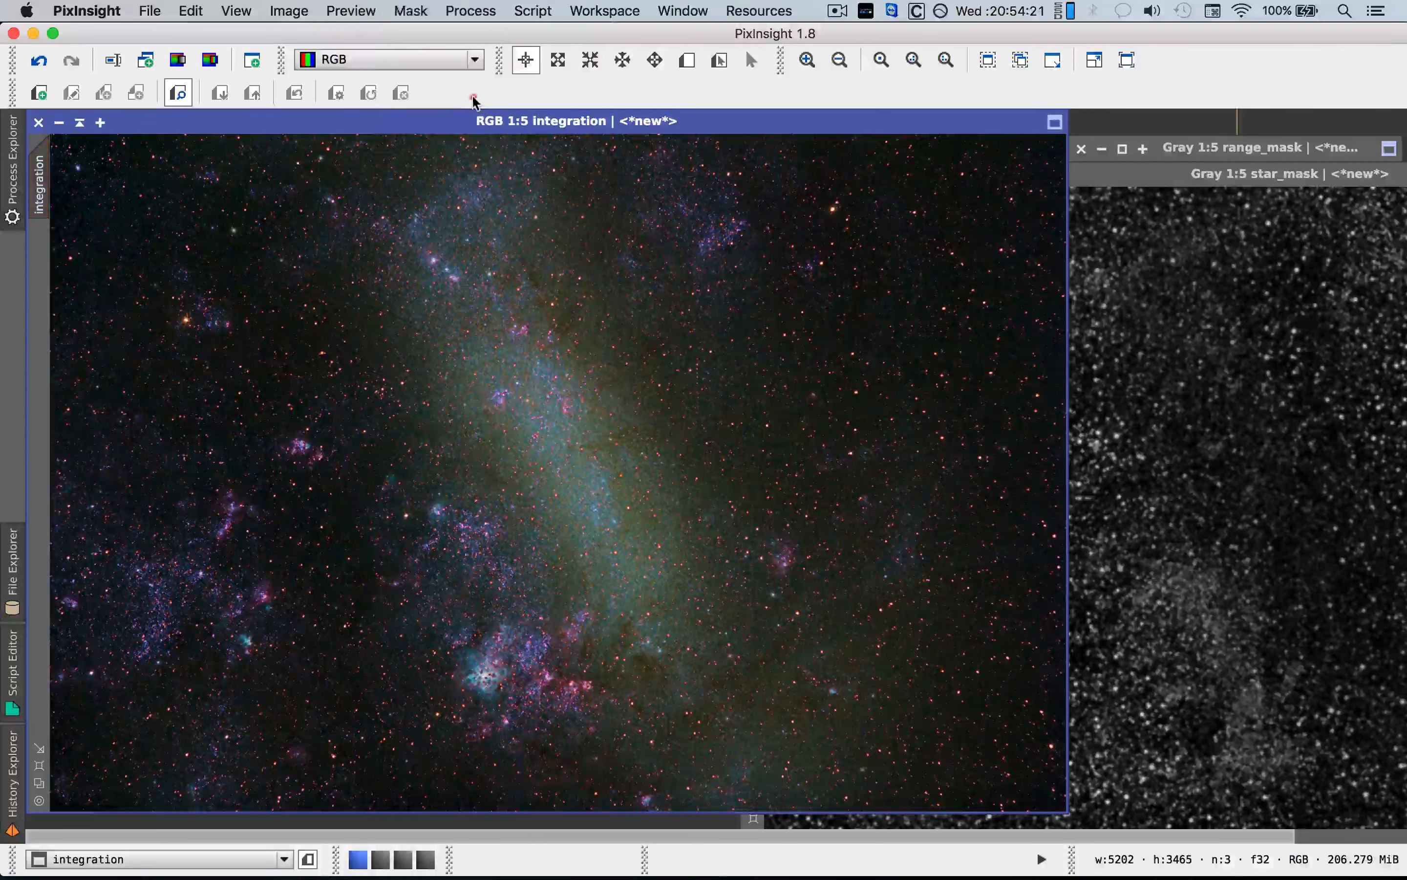
left_click(486, 12)
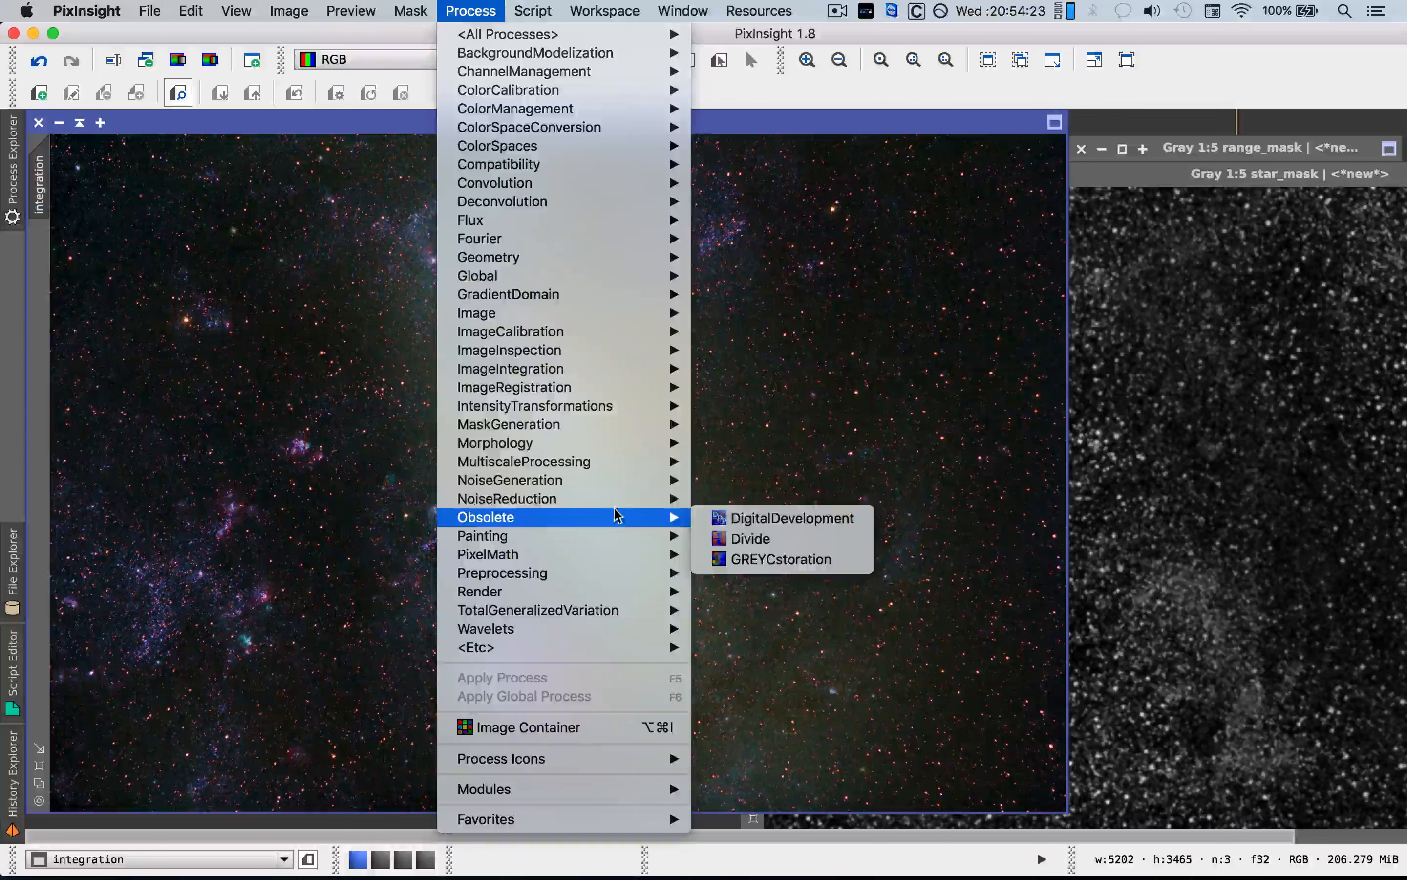
mouse_move(619, 498)
left_click(736, 582)
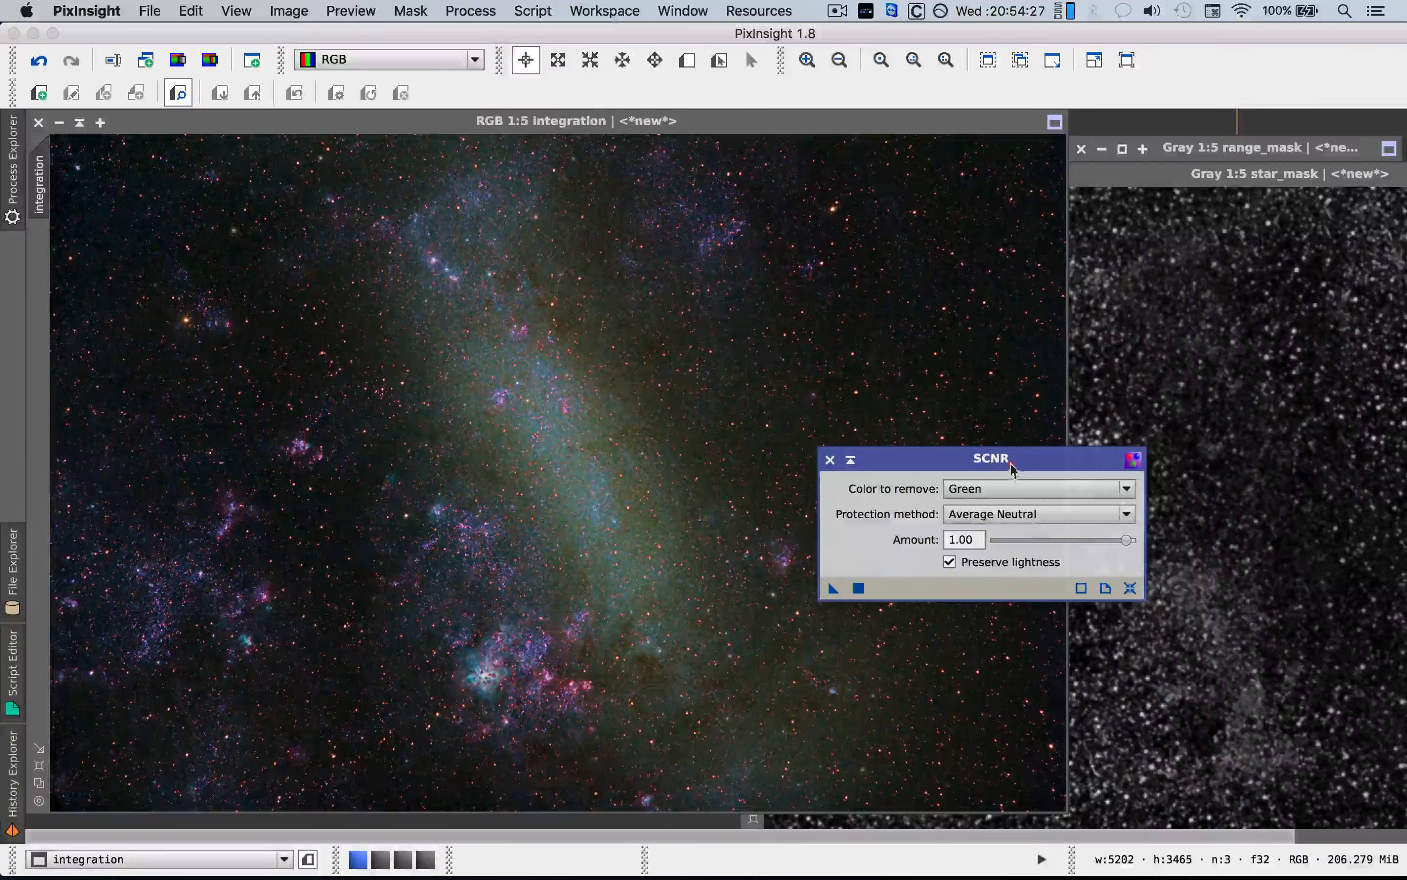
left_click_drag(1012, 469, 1032, 429)
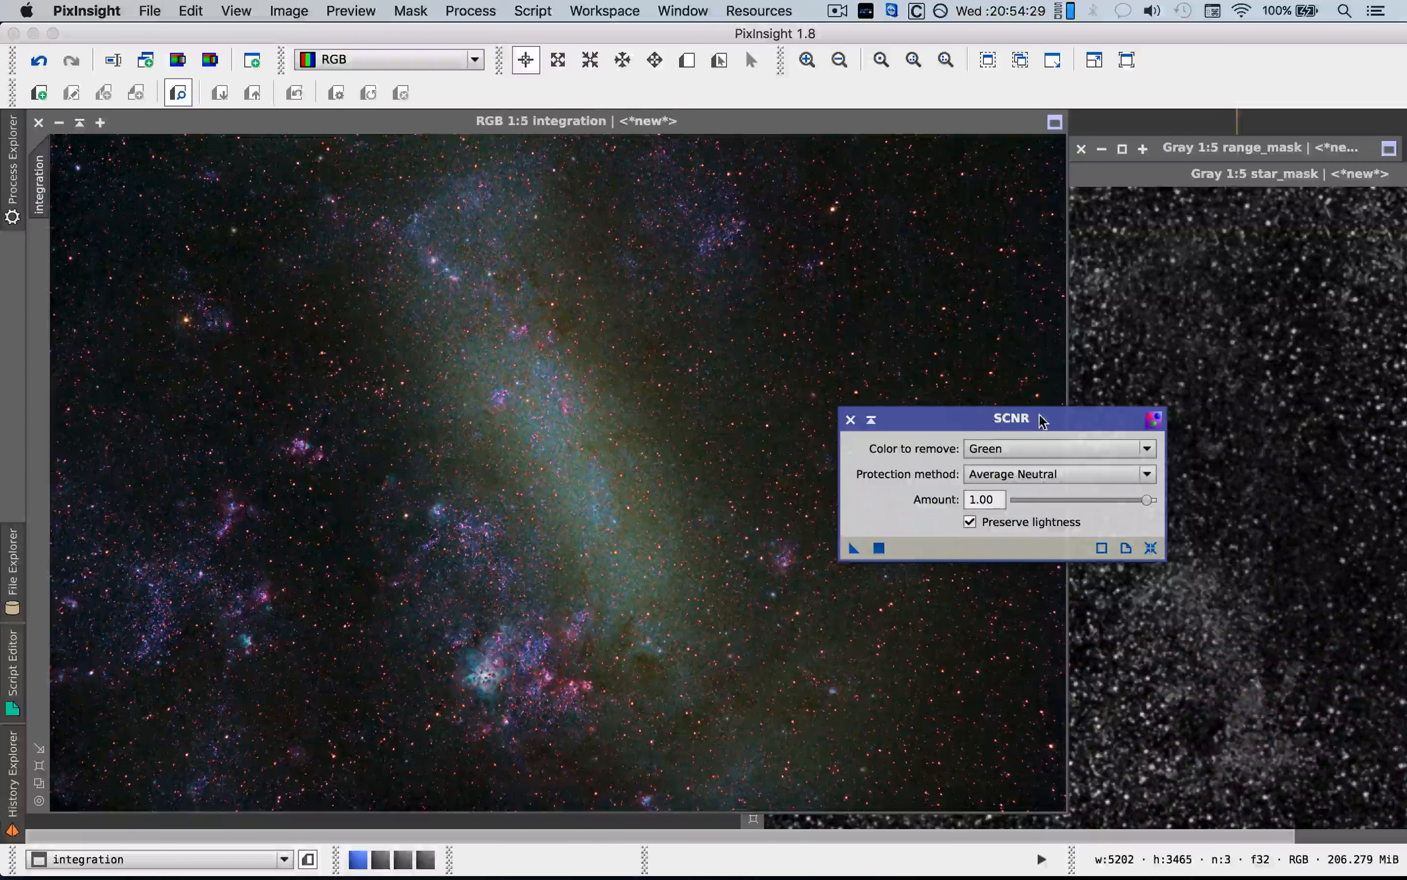
left_click_drag(1036, 420, 1100, 389)
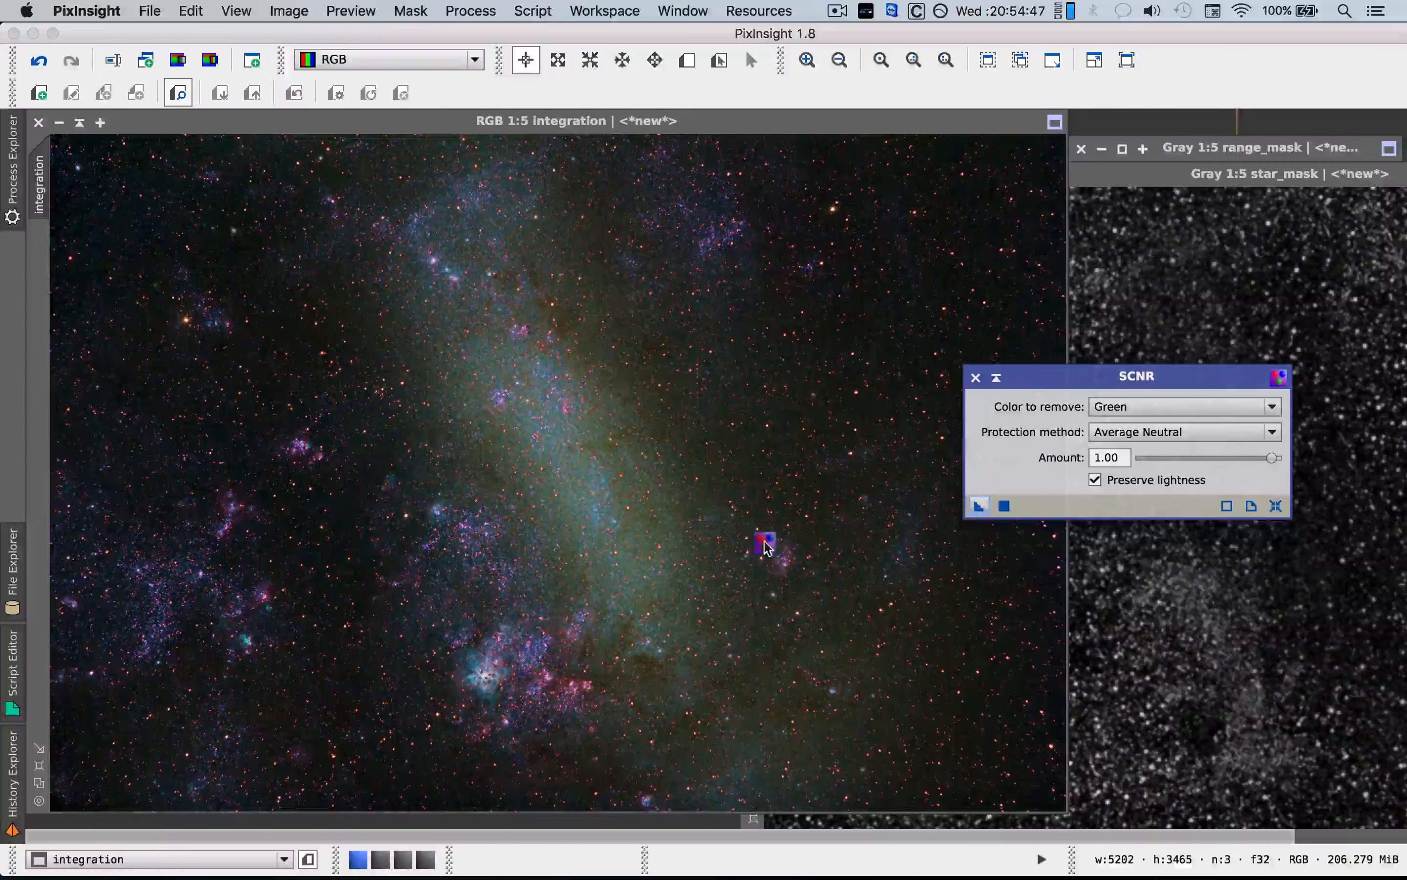
Try SCNR green removal at amount 1.00 with Average Neutral protection on the integration image, and undo it.
left_click_drag(980, 506, 794, 682)
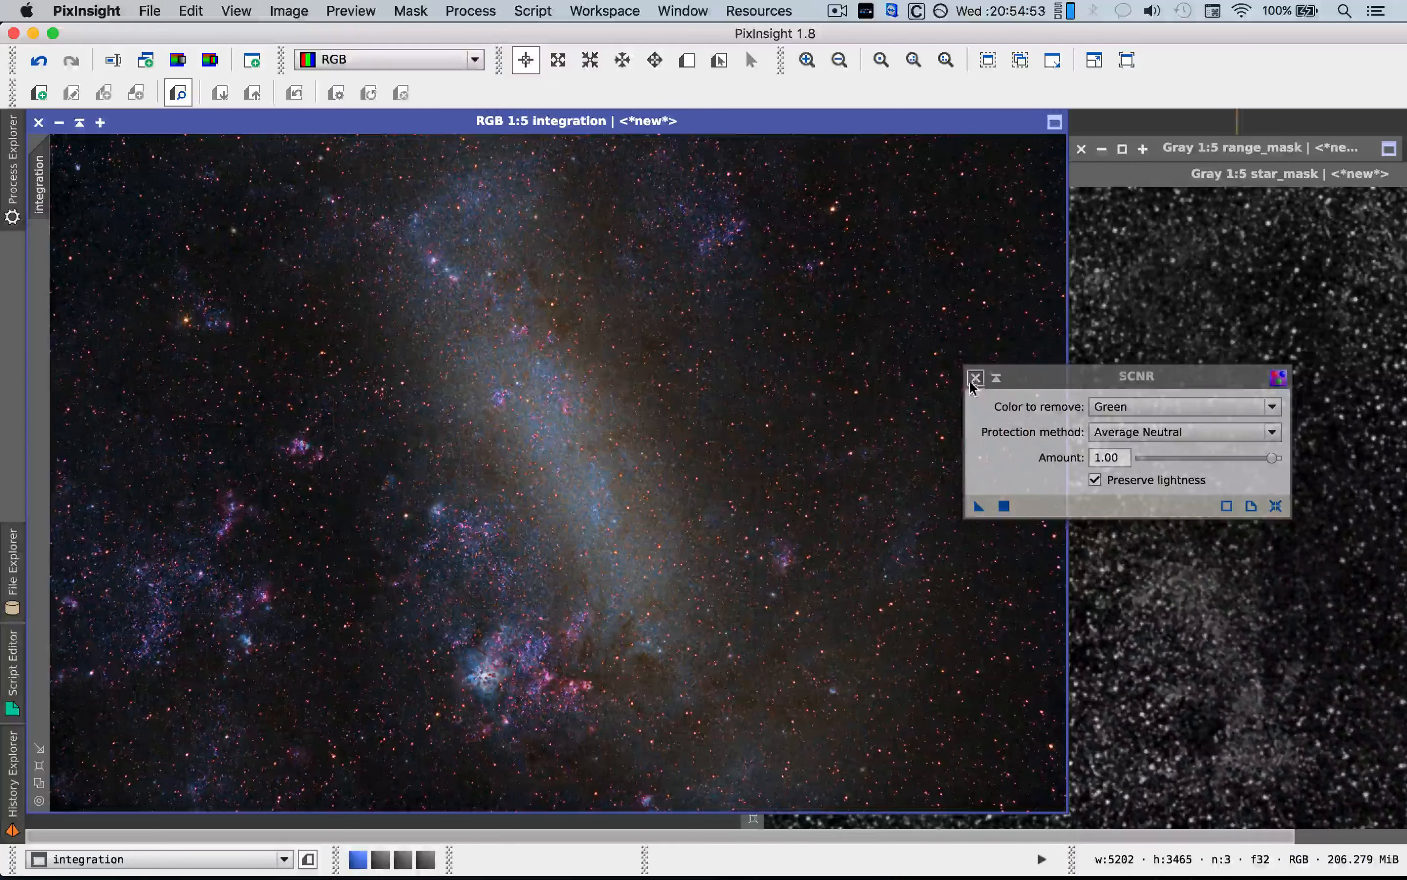
left_click(37, 62)
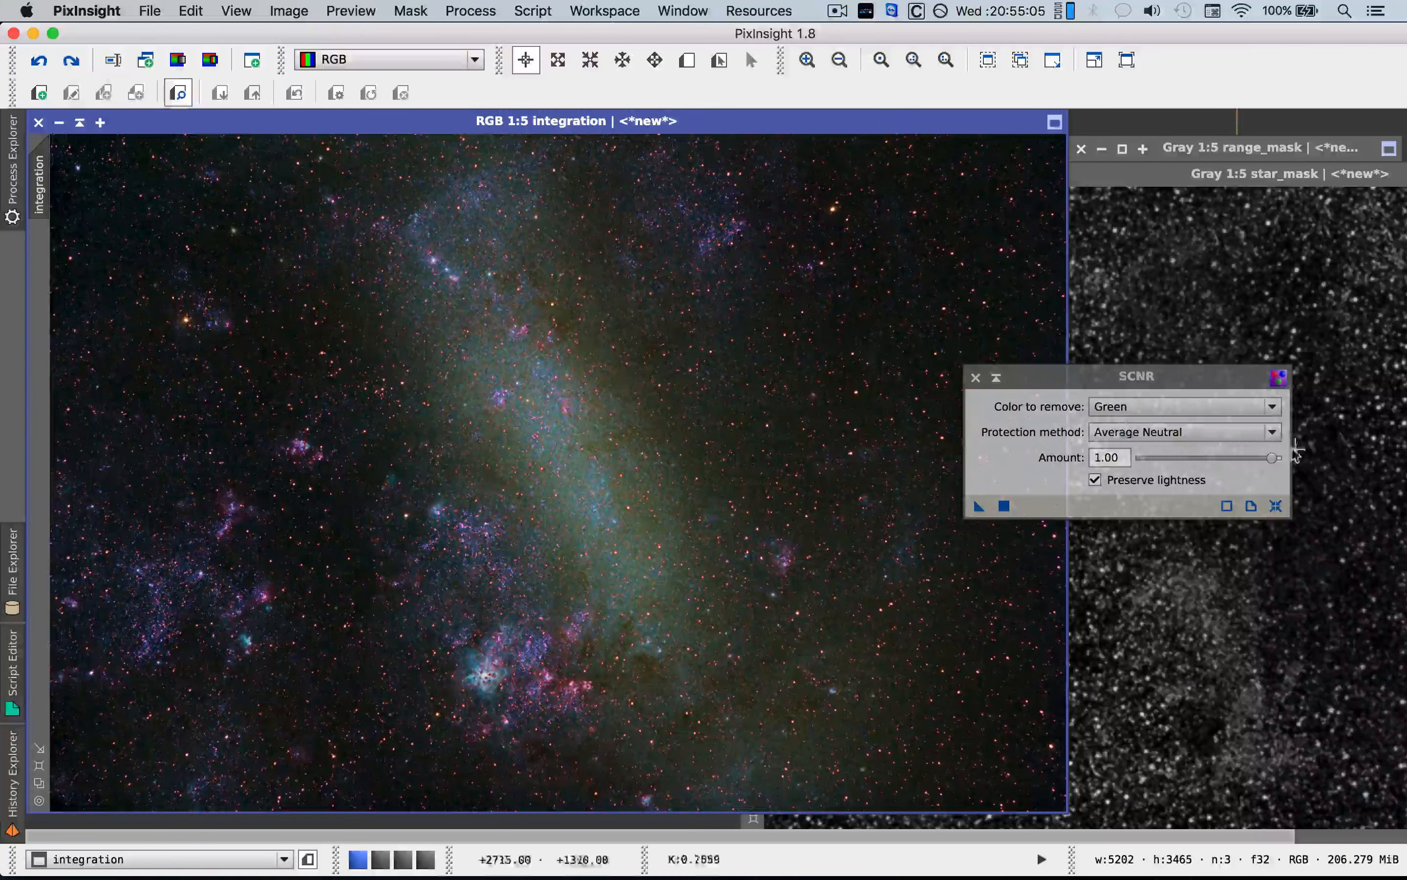
Apply SCNR green removal at amount 0.70 to the integration image, compare before and after, and close the process.
left_click_drag(1273, 458, 1234, 462)
left_click_drag(979, 506, 851, 505)
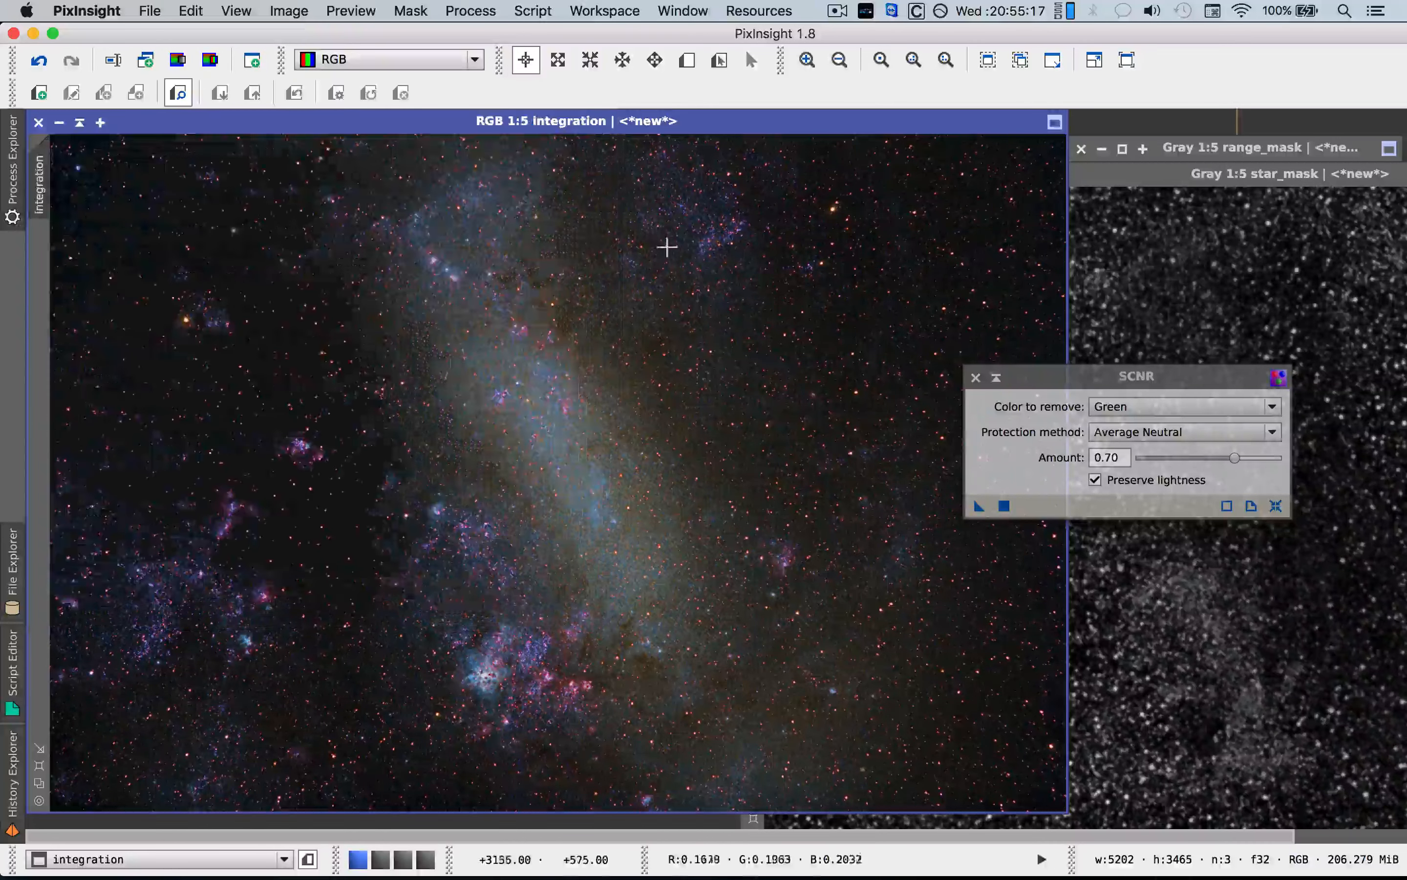
left_click(38, 61)
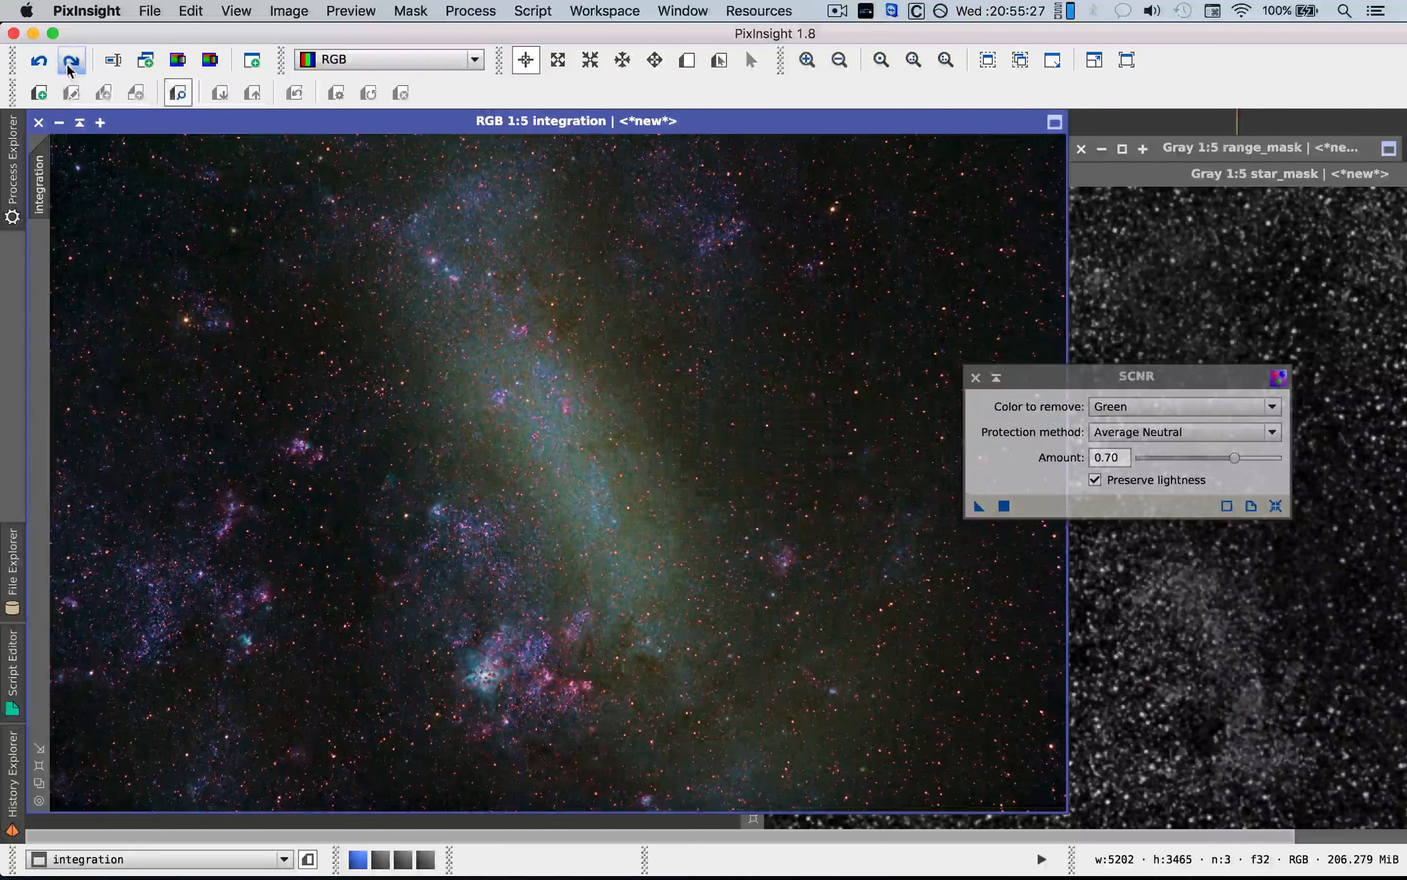
left_click(71, 64)
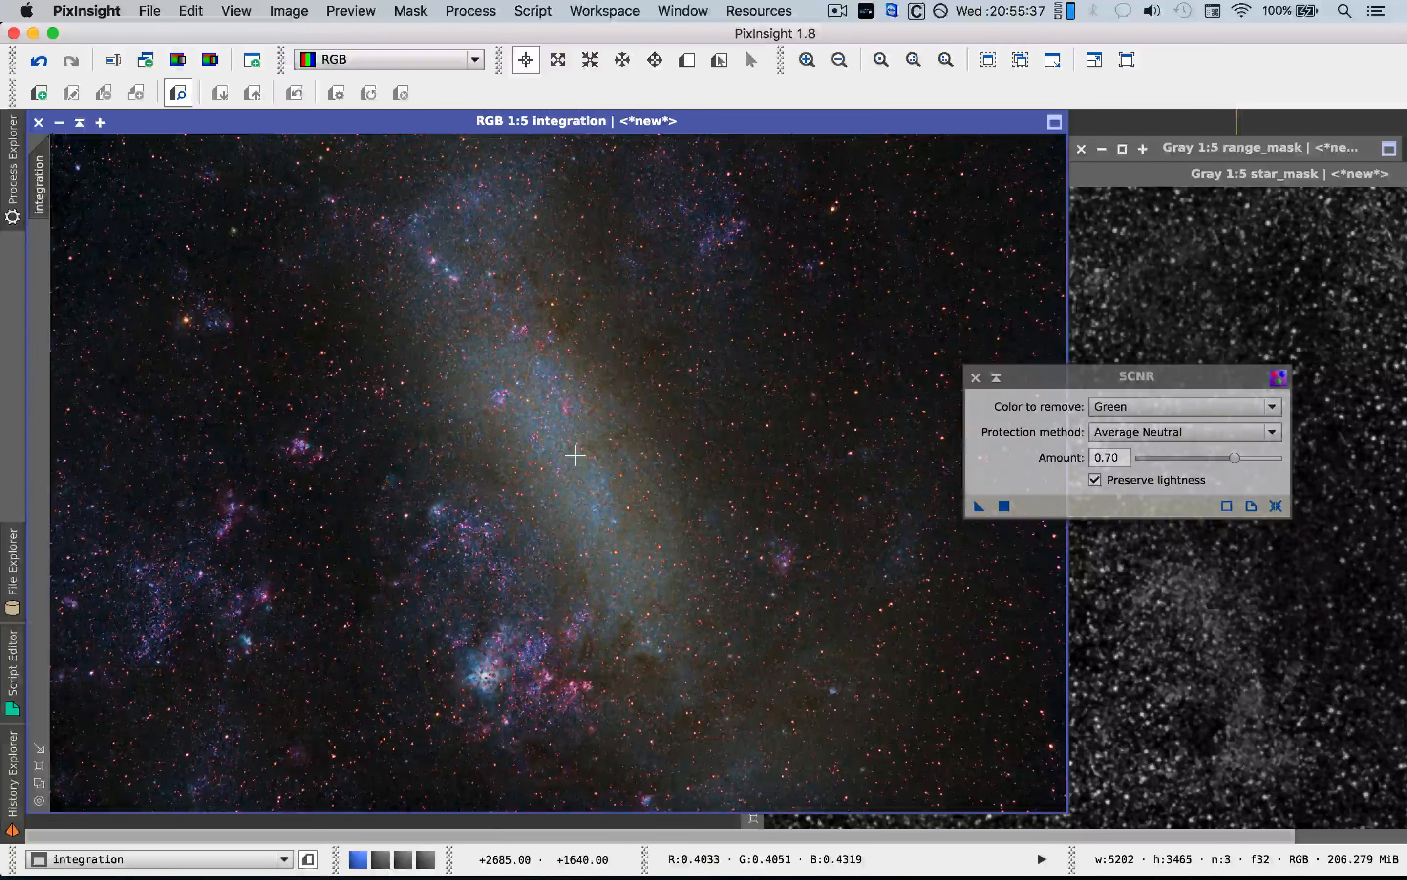
left_click(977, 378)
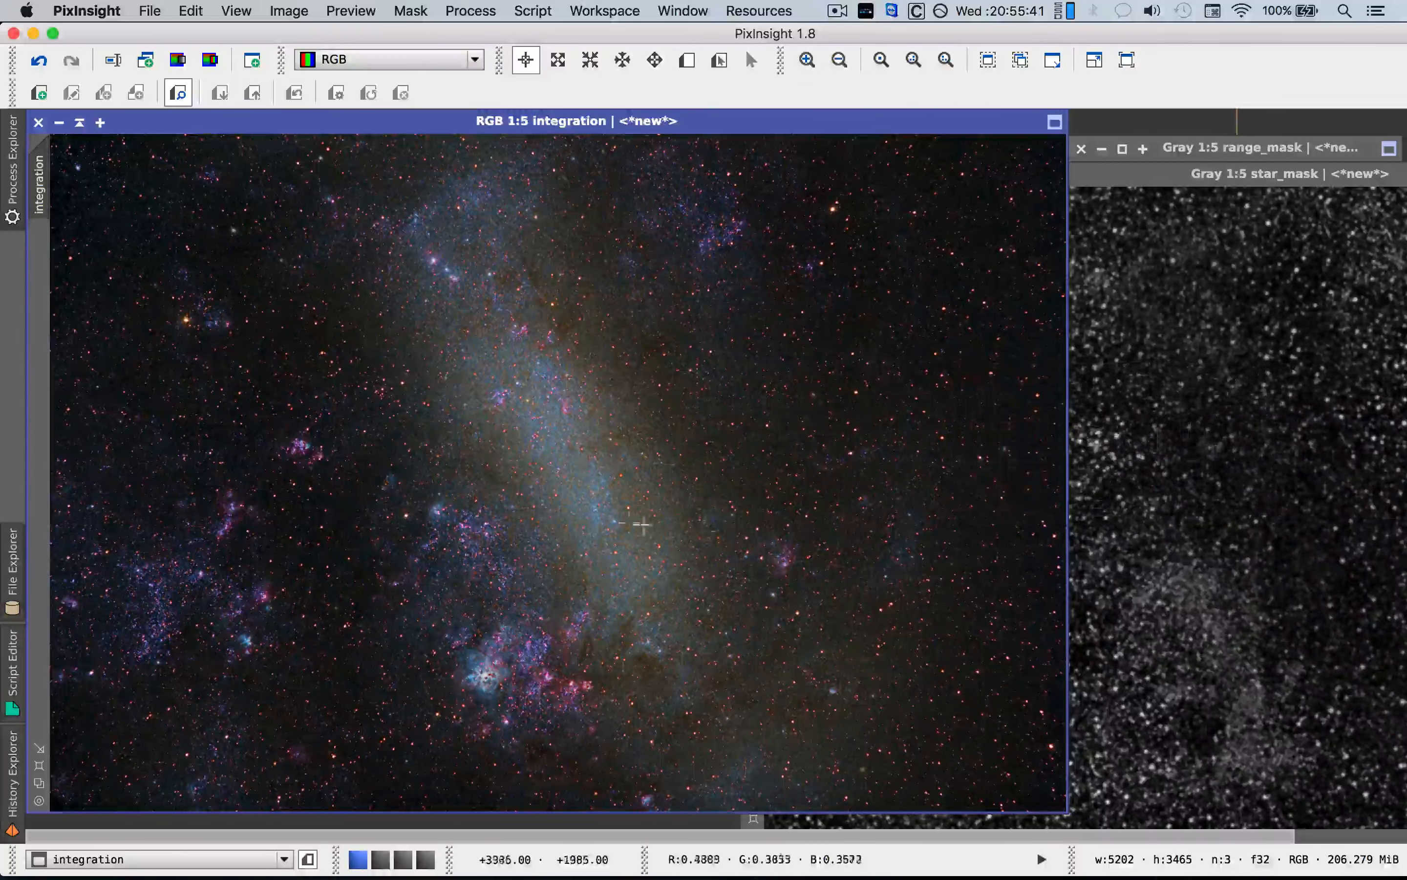
Examine noise and color in the galaxy's core and the surrounding dark background at up to 3:1 zoom.
scroll(628, 522, "up", 4)
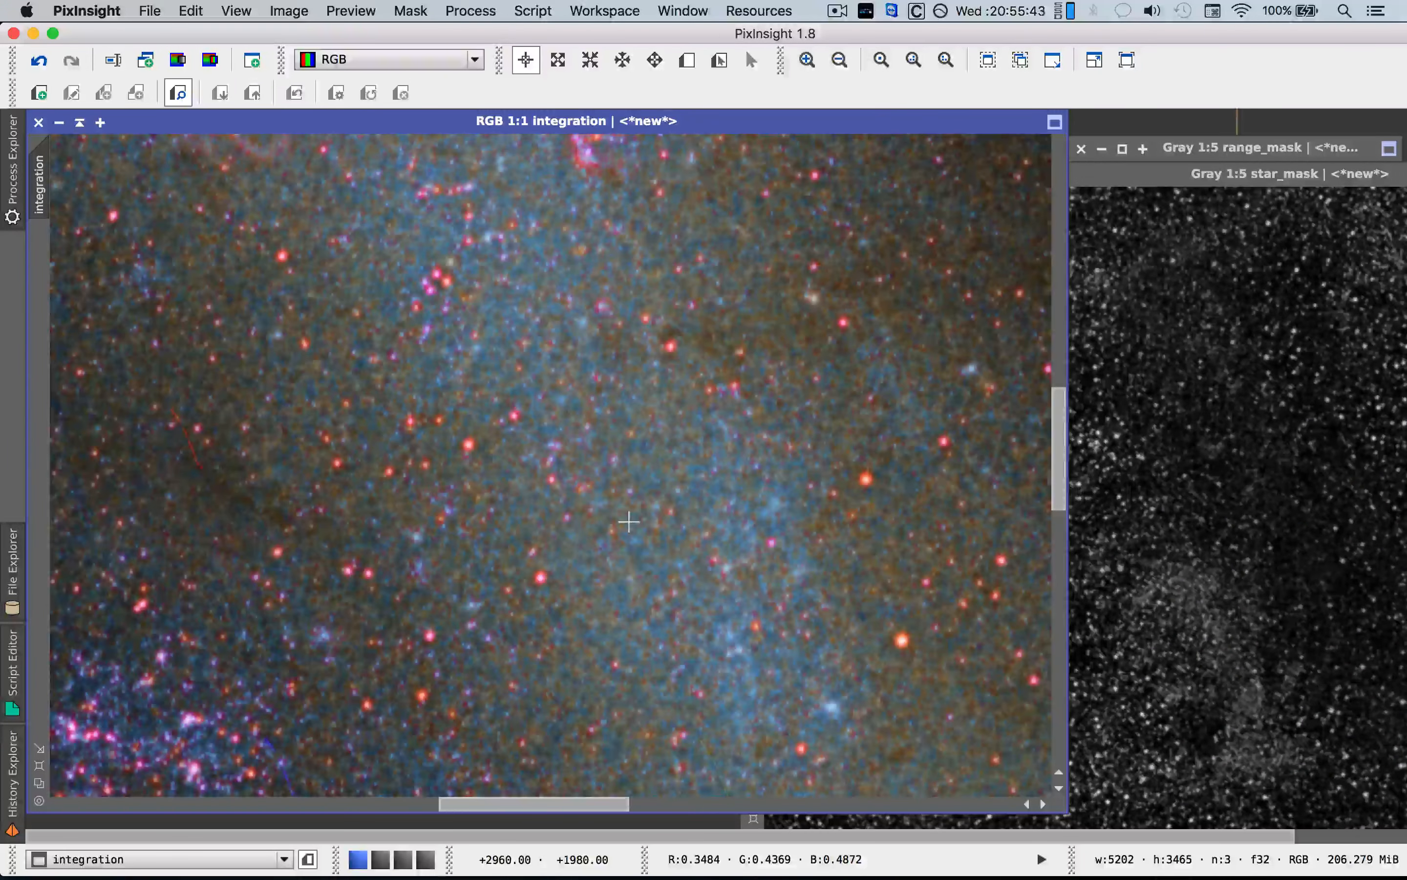
scroll(628, 522, "down", 5)
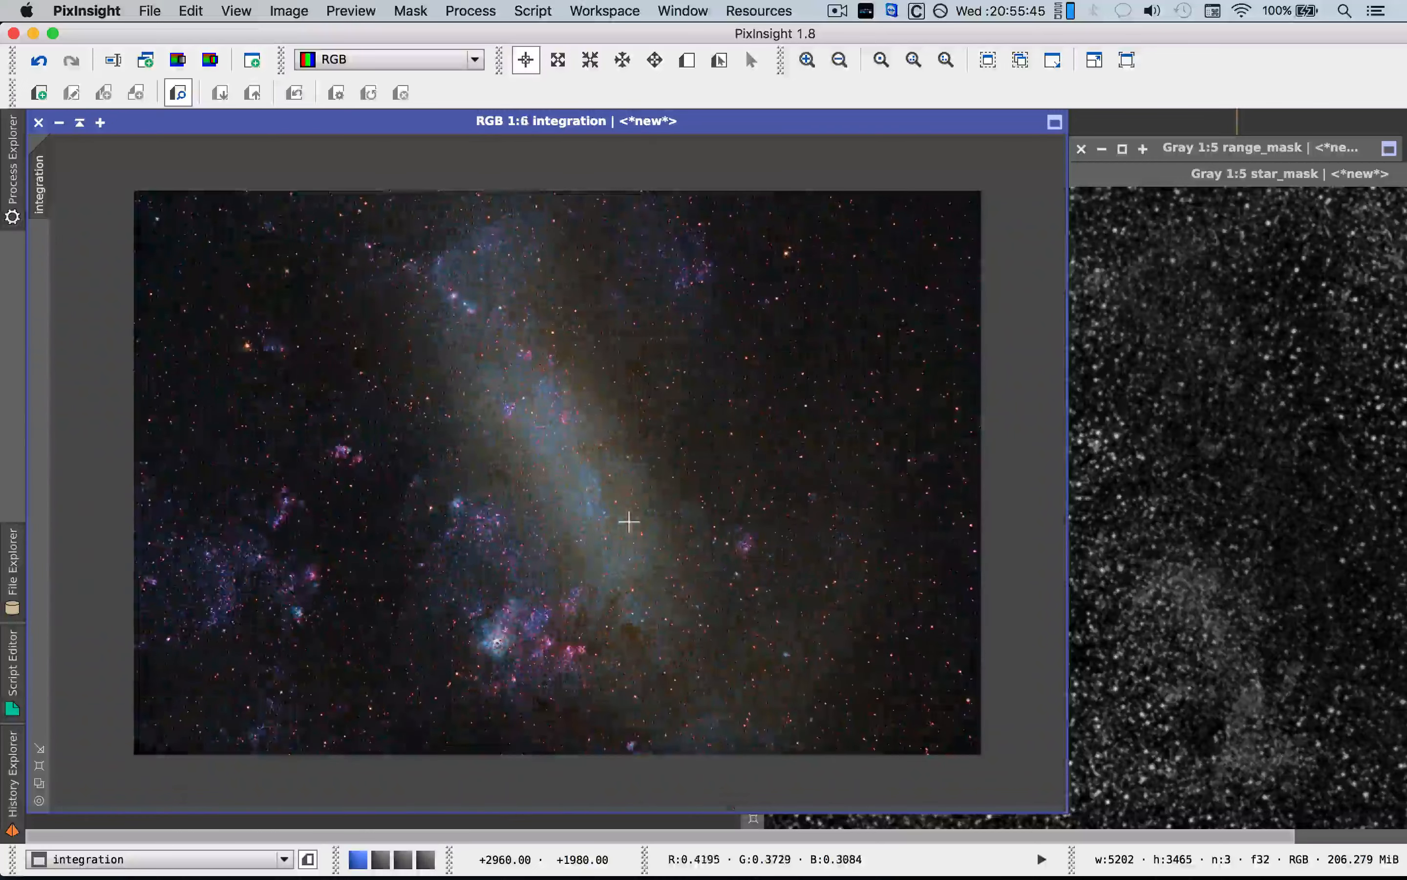
scroll(628, 522, "up", 7)
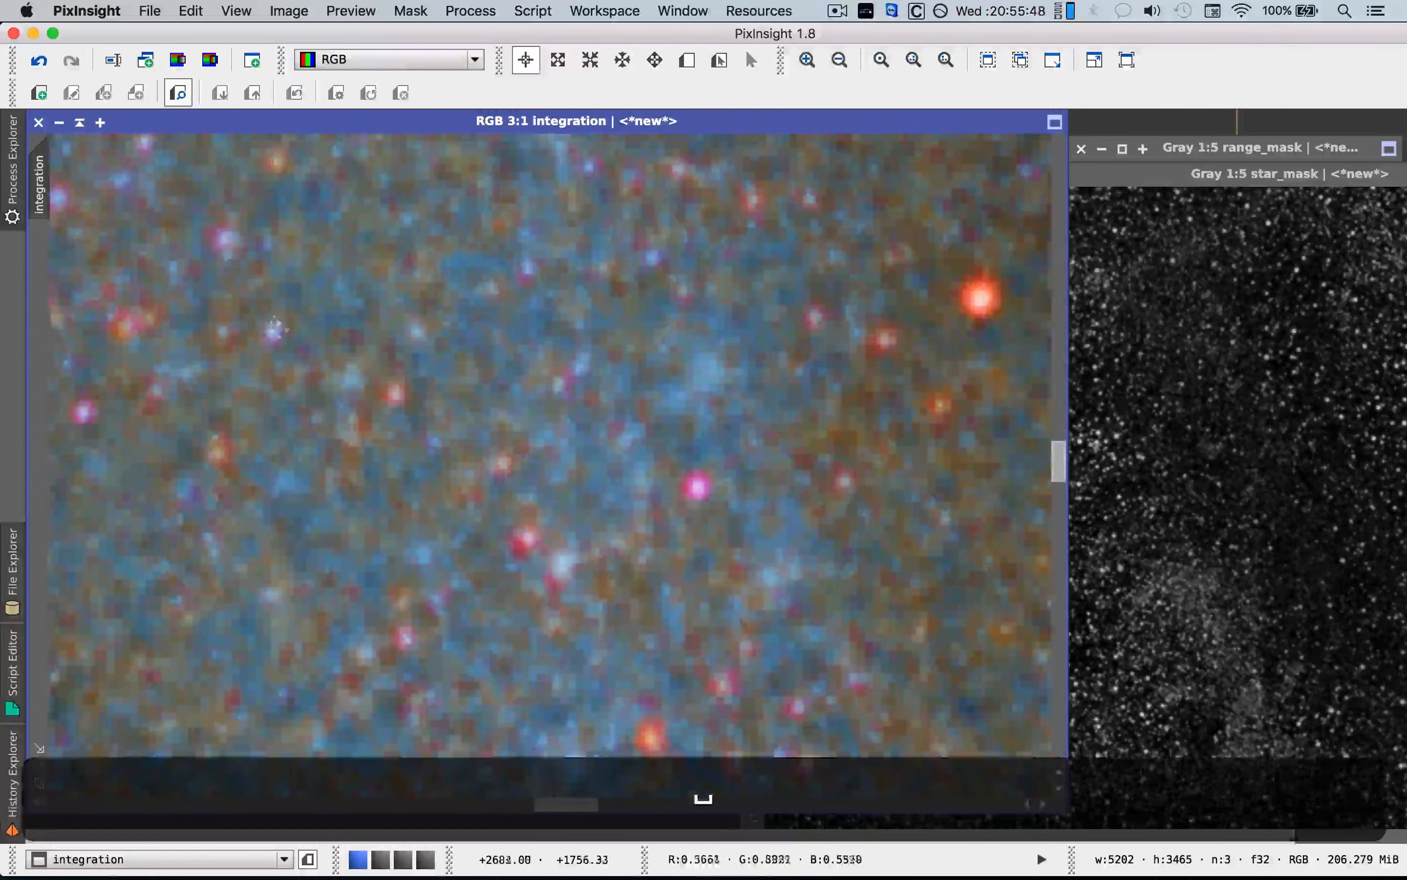
key("space")
left_click_drag(628, 489, 229, 301)
left_click_drag(728, 540, 355, 372)
left_click_drag(706, 514, 333, 345)
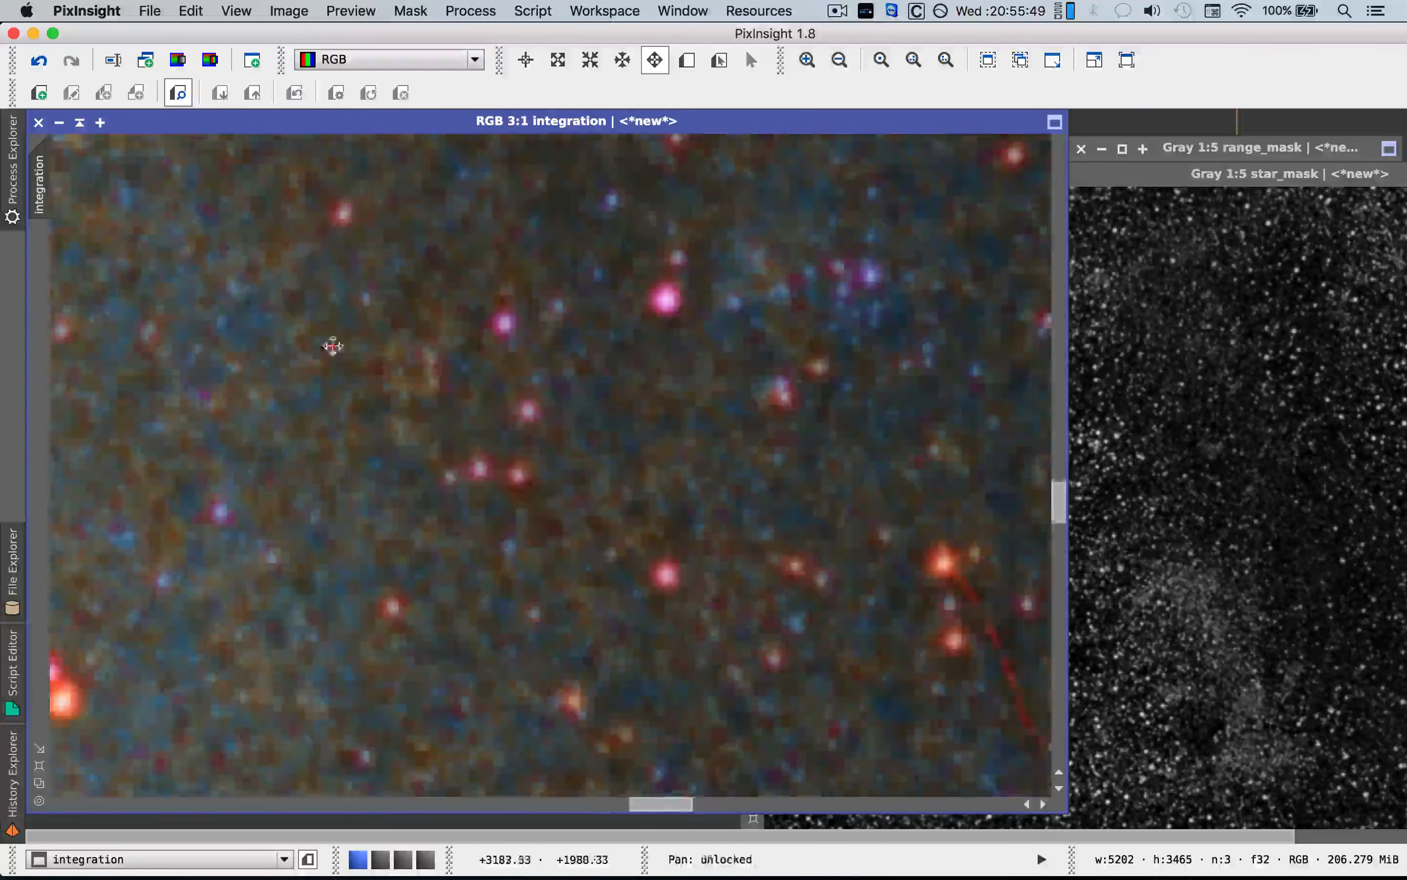
left_click_drag(841, 495, 446, 445)
left_click_drag(814, 407, 337, 479)
left_click_drag(729, 443, 326, 465)
left_click_drag(731, 418, 325, 443)
left_click_drag(717, 433, 255, 436)
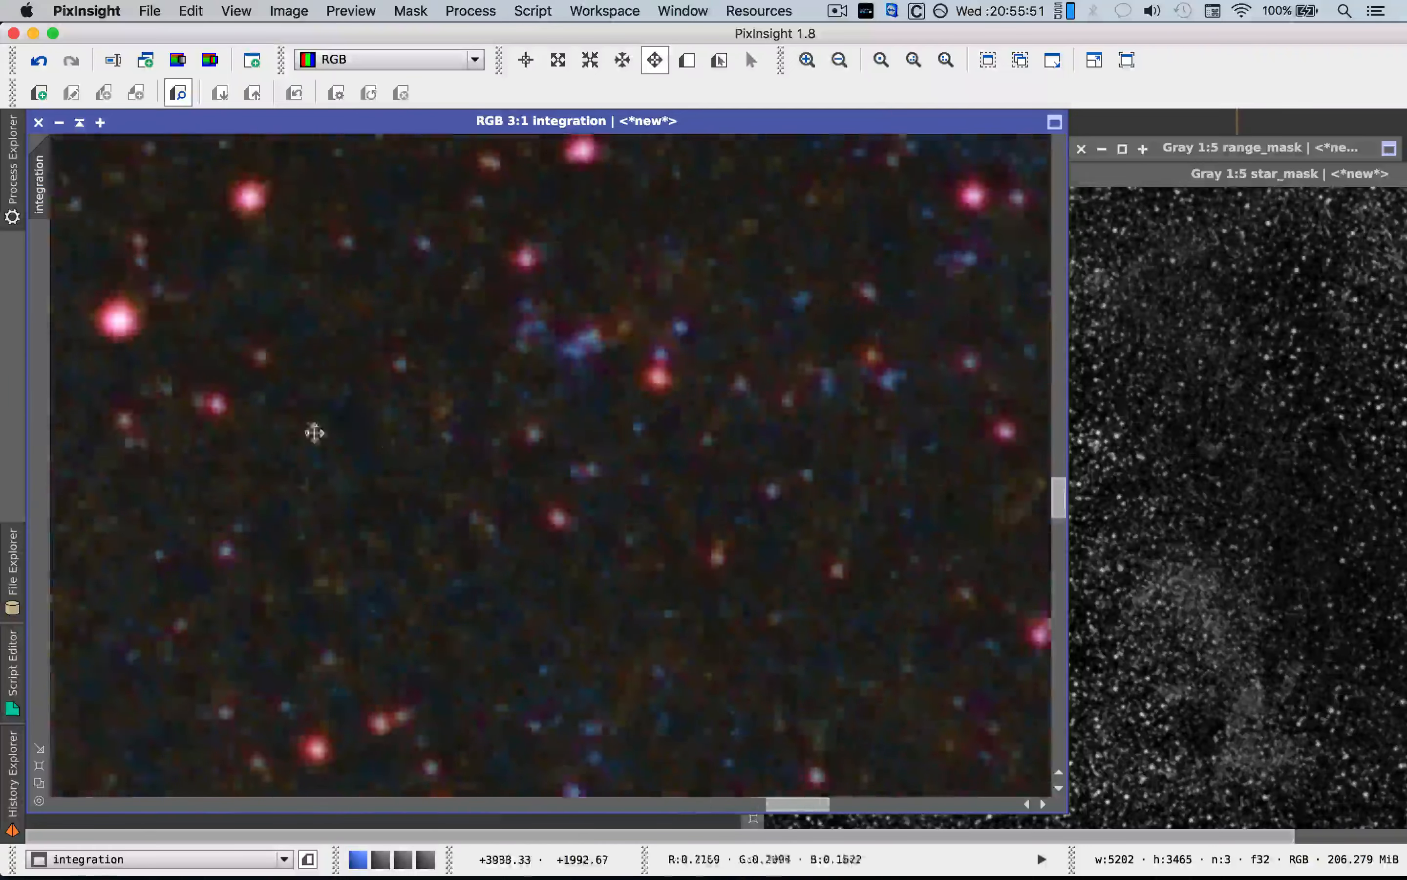
left_click_drag(889, 413, 457, 421)
left_click_drag(931, 210, 522, 339)
left_click_drag(621, 213, 343, 547)
key("space")
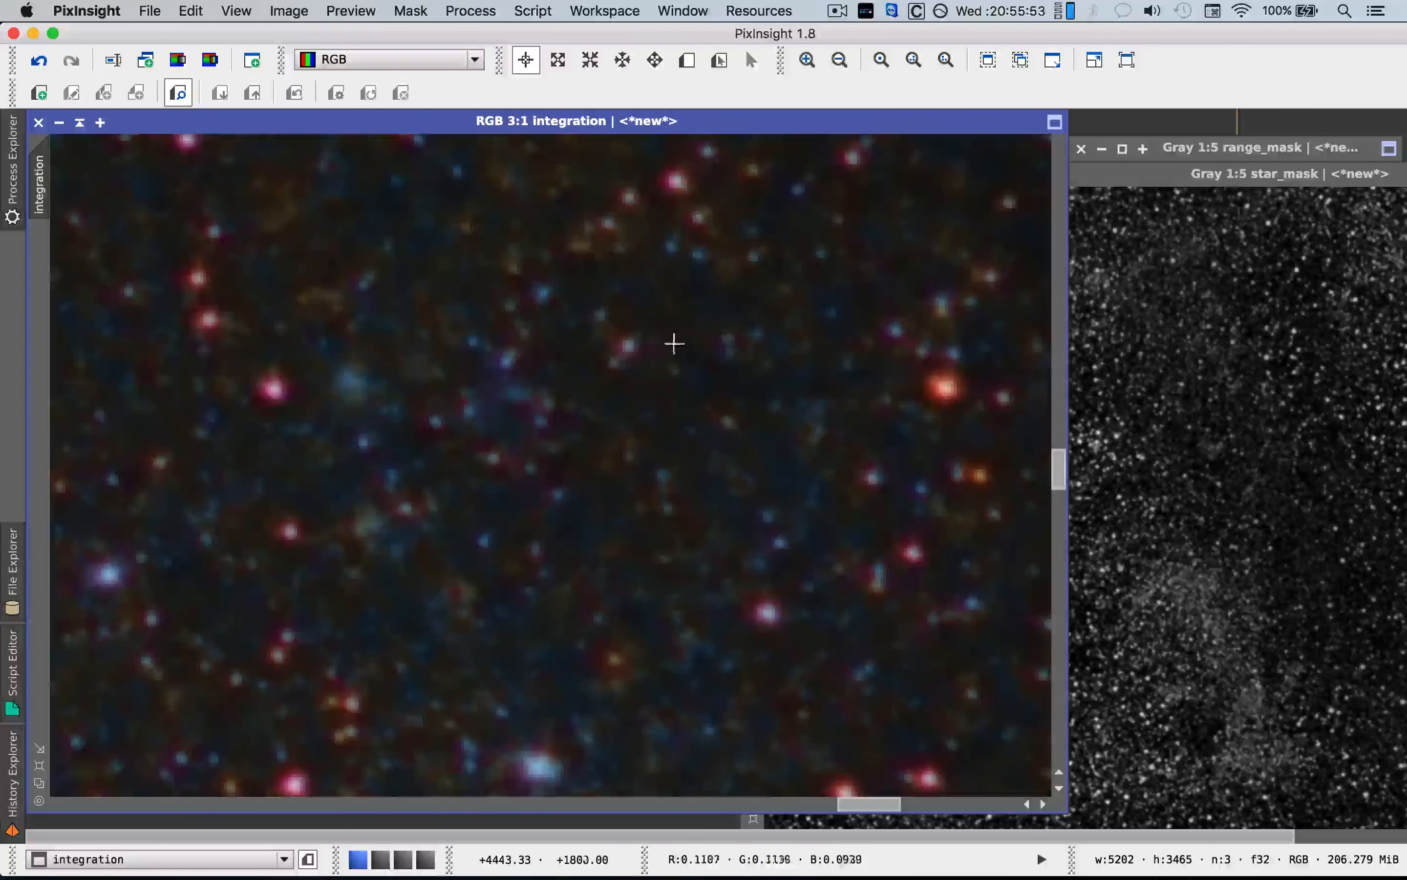
scroll(630, 384, "down", 1)
scroll(630, 385, "down", 6)
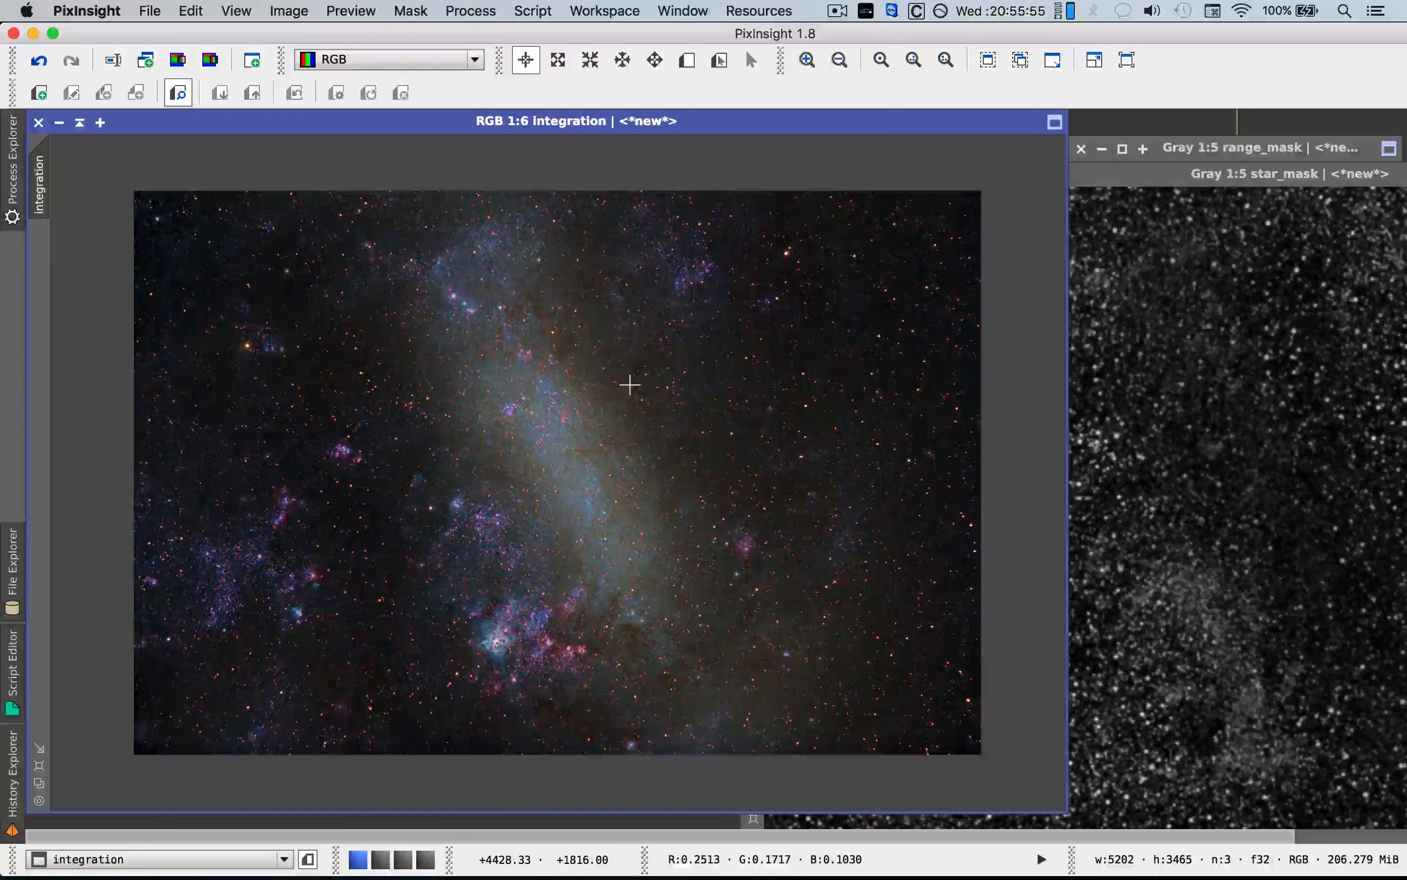
scroll(630, 385, "up", 1)
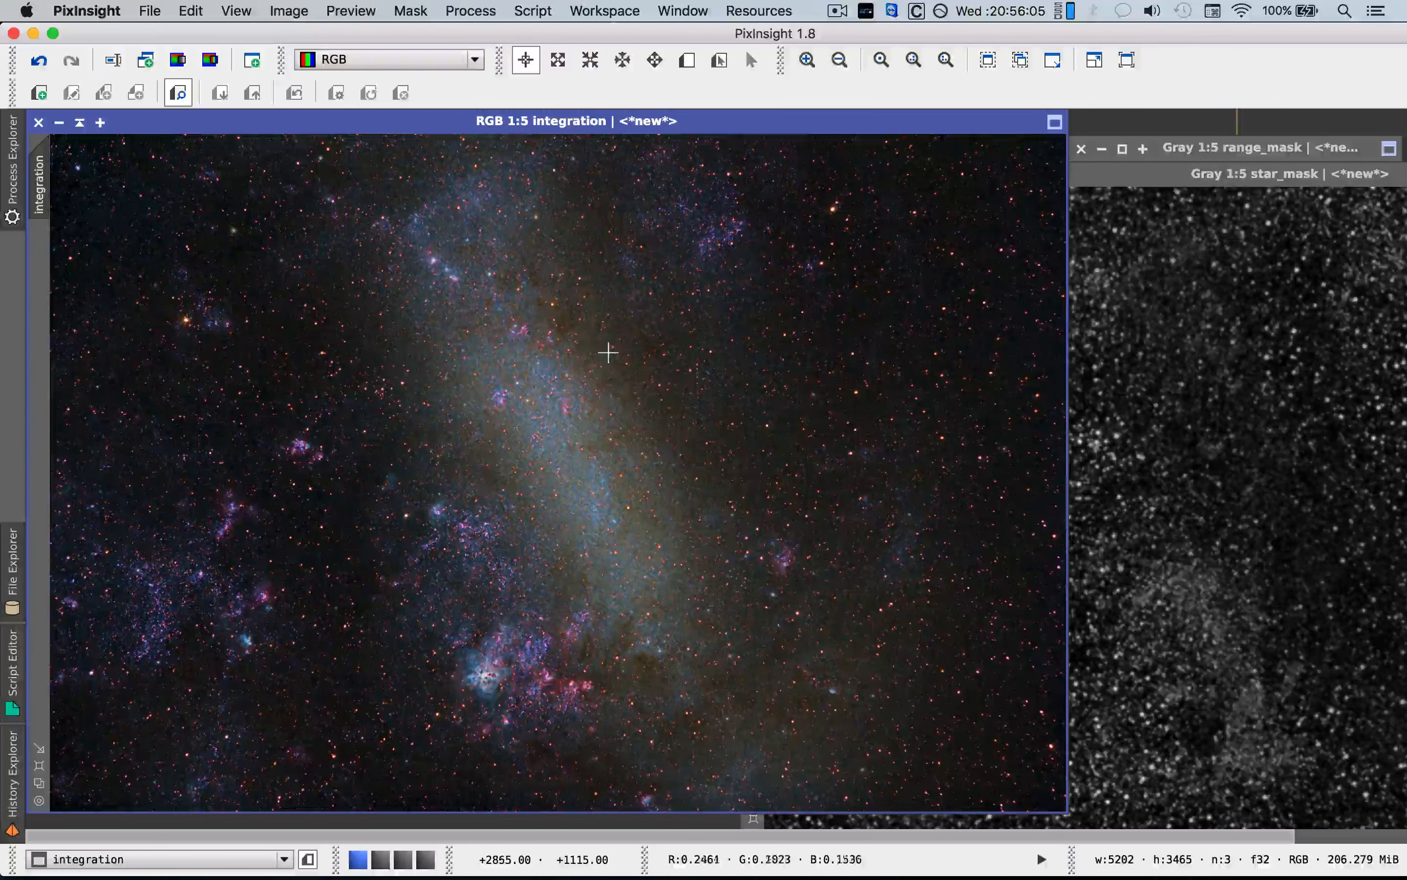
Close the star_mask and range_mask images, accepting that existing mask references are broken.
left_click(1198, 177)
left_click(752, 175)
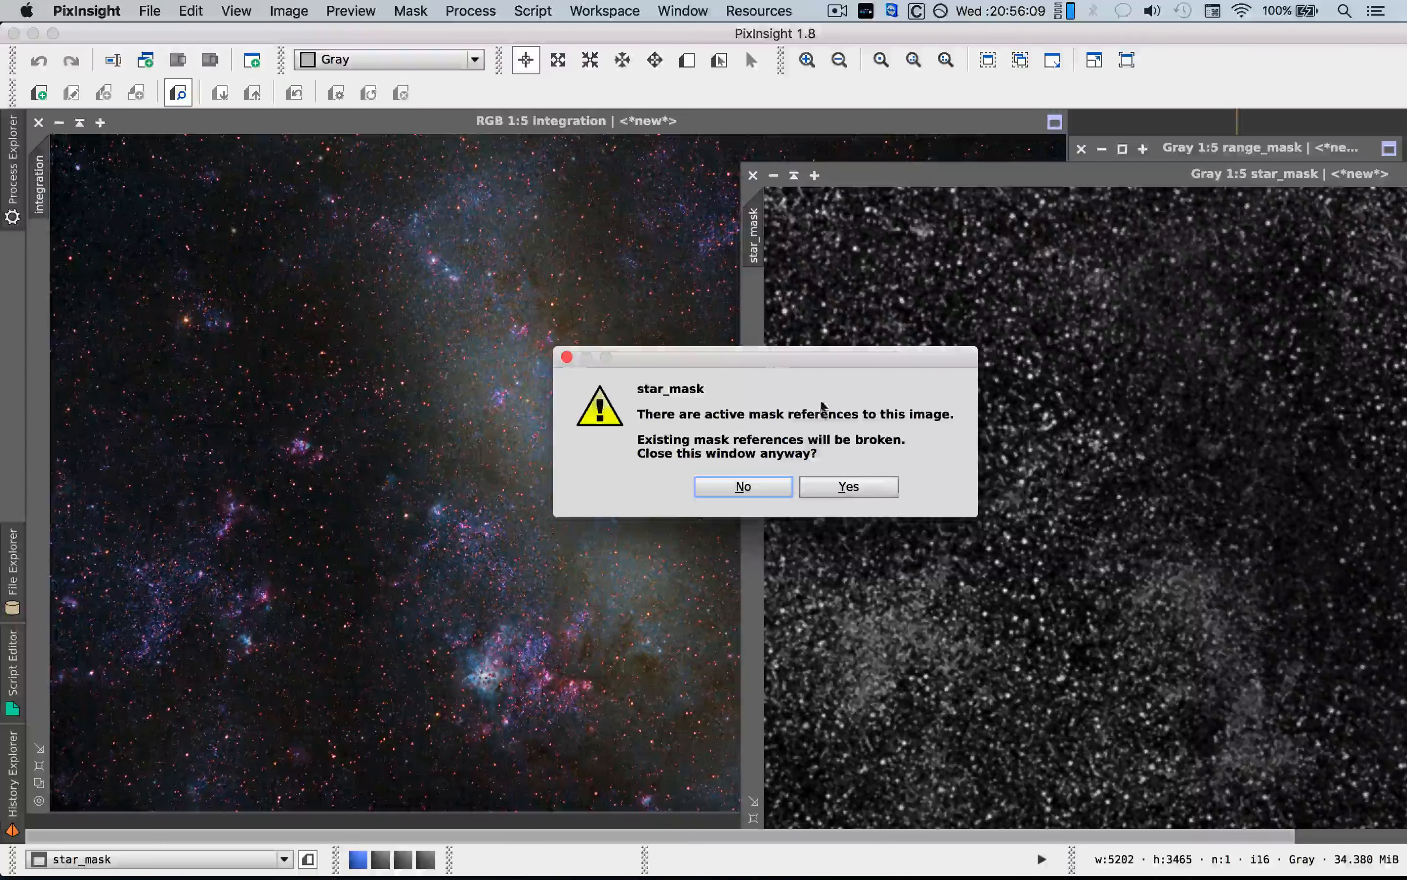
left_click(847, 488)
left_click(1175, 149)
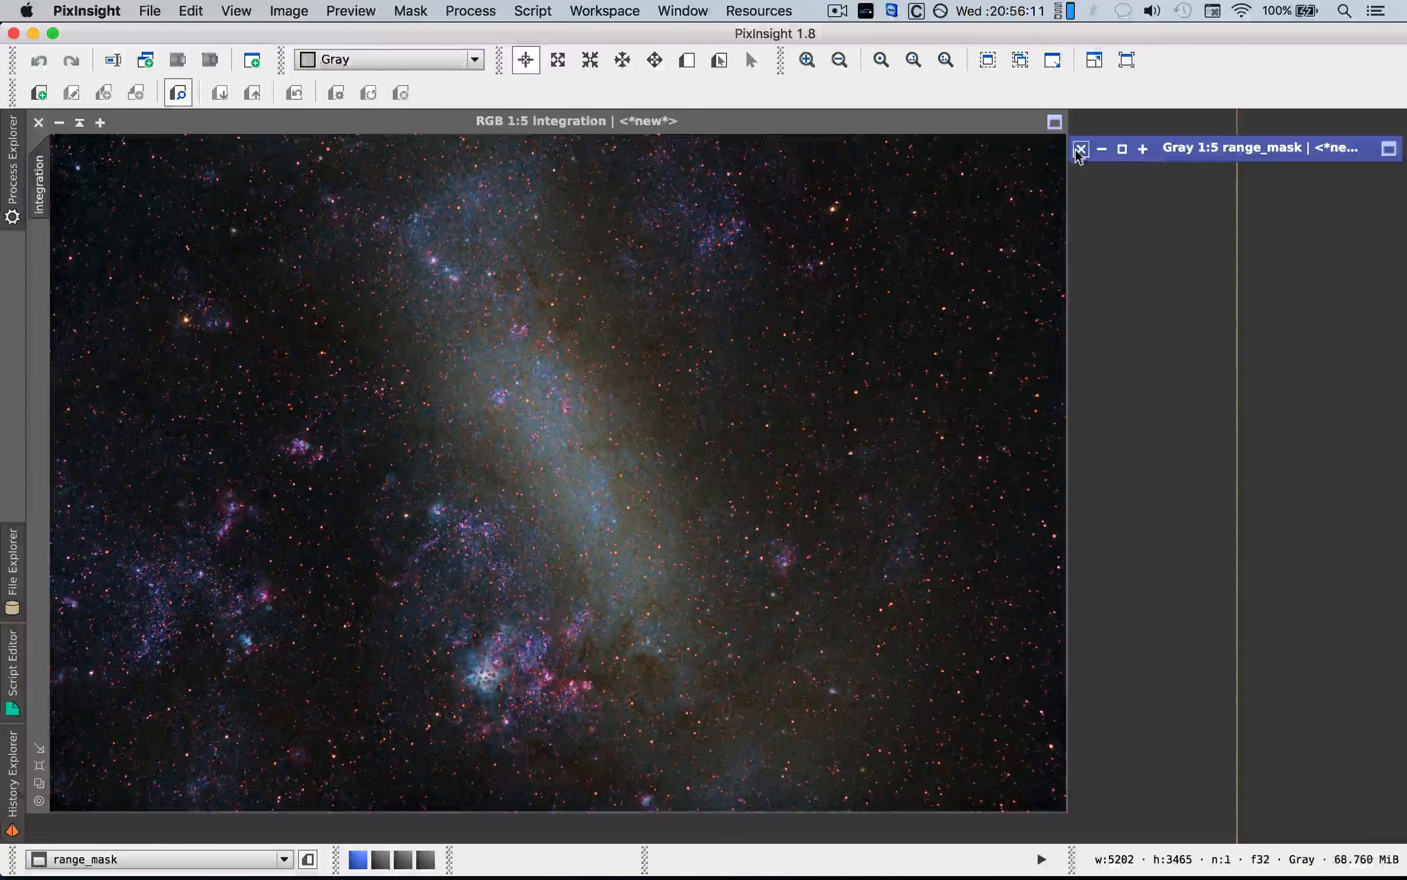
left_click(1081, 149)
left_click(846, 486)
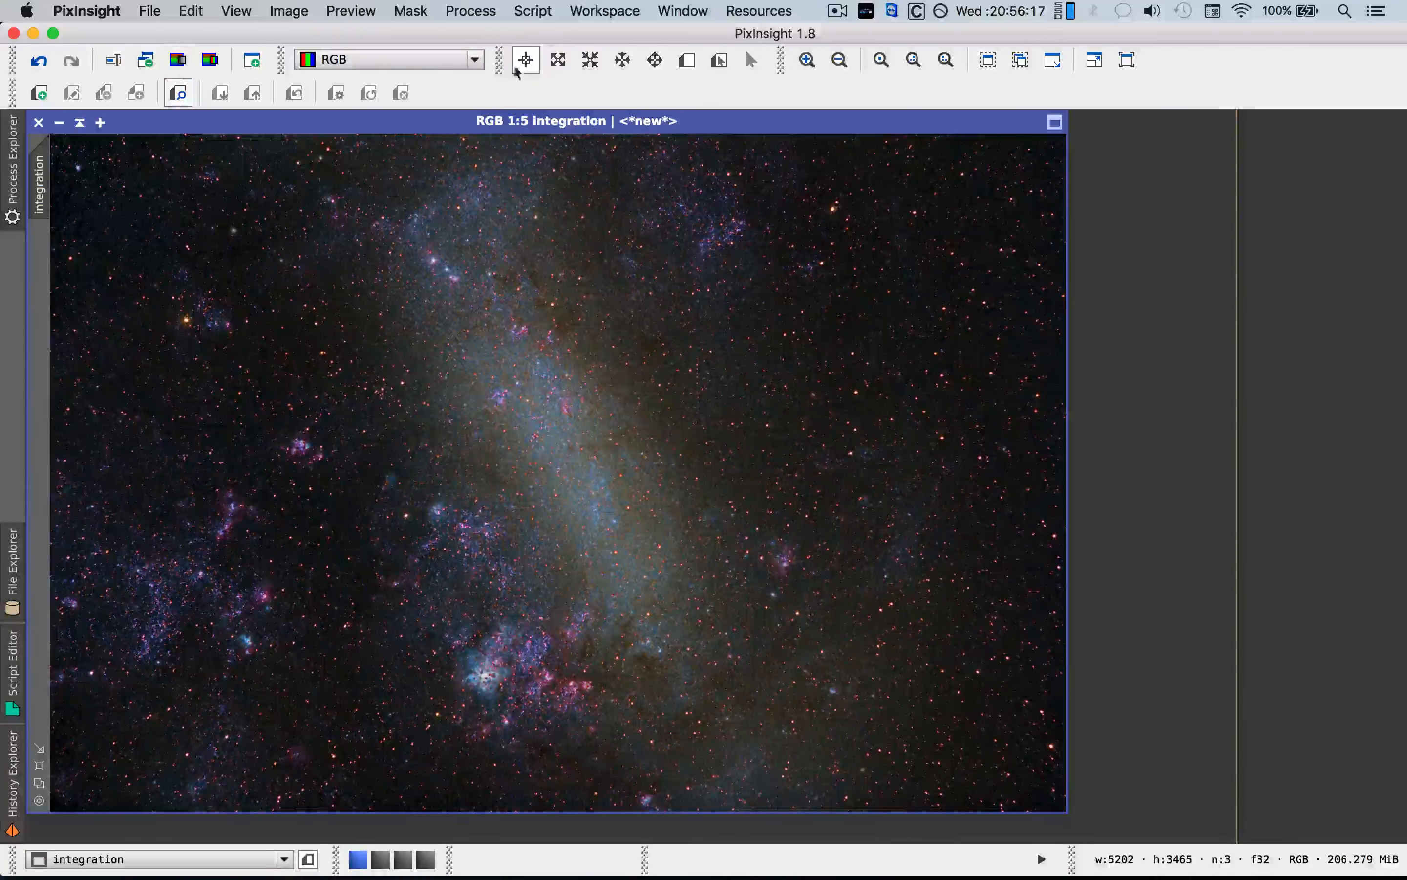
left_click(471, 12)
mouse_move(524, 44)
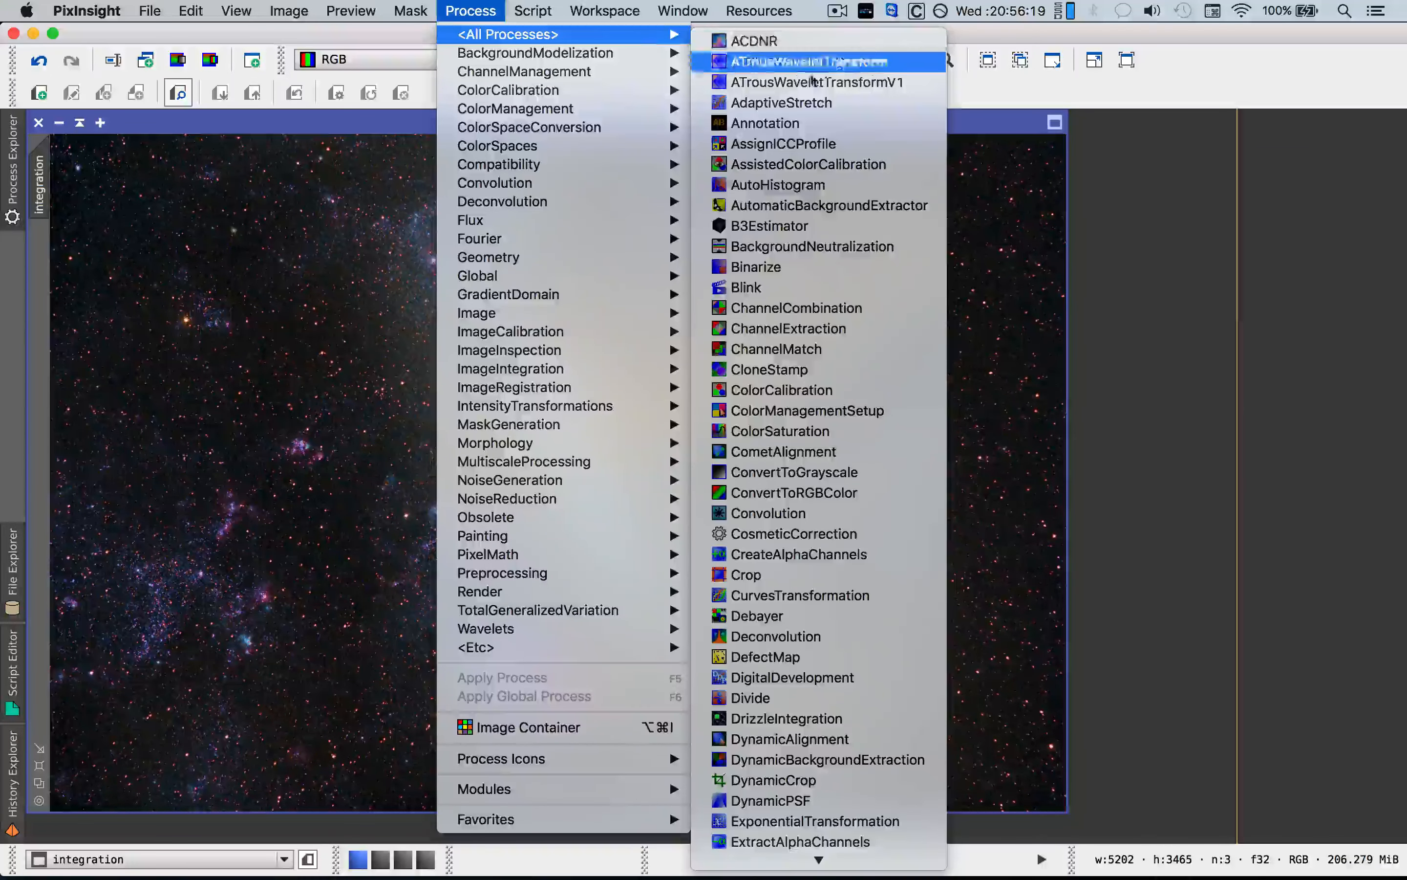
scroll(840, 746, "down", 1)
scroll(838, 756, "down", 2)
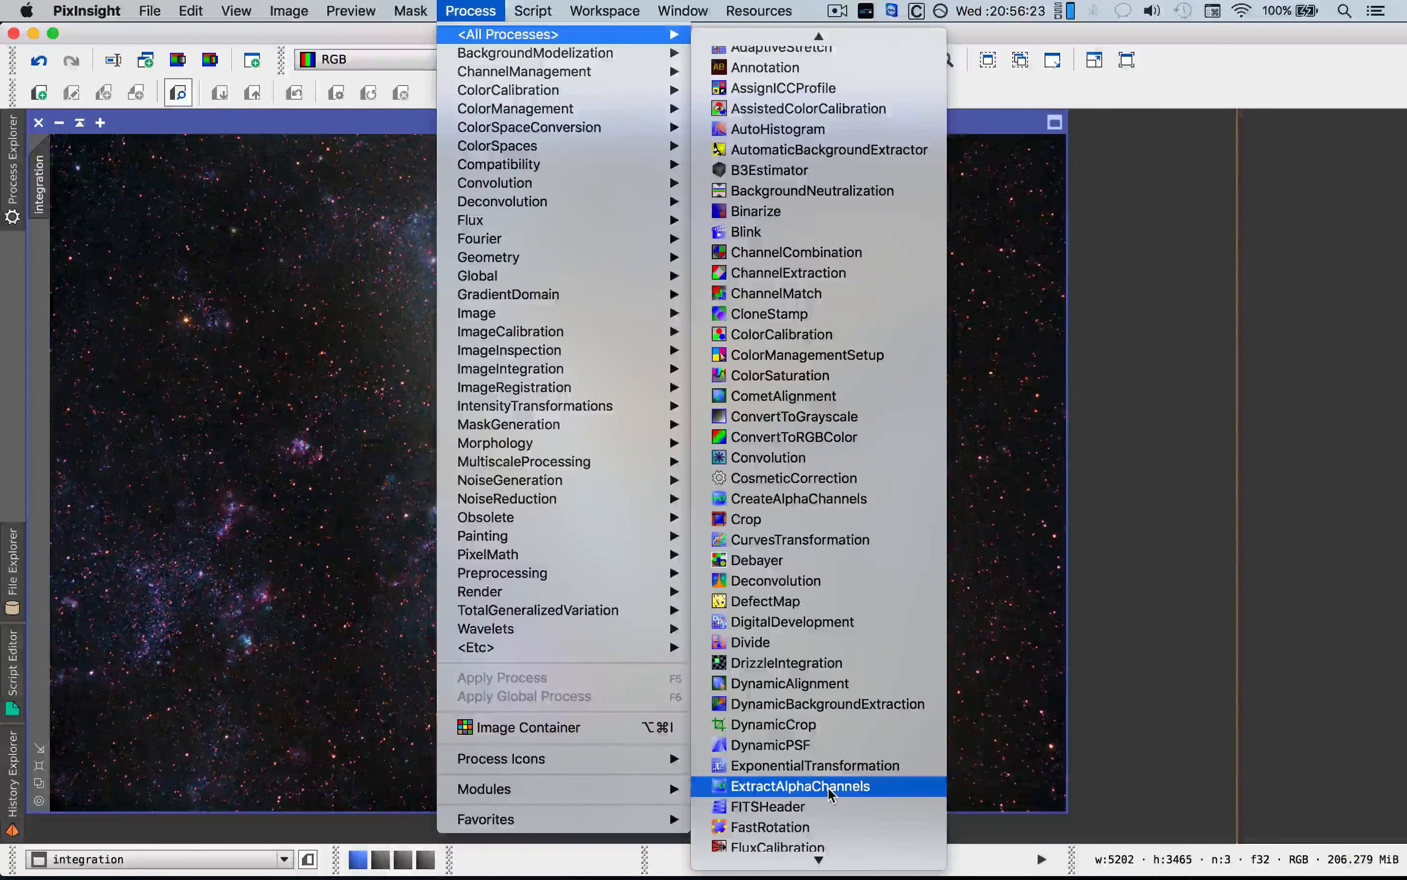
left_click(832, 792)
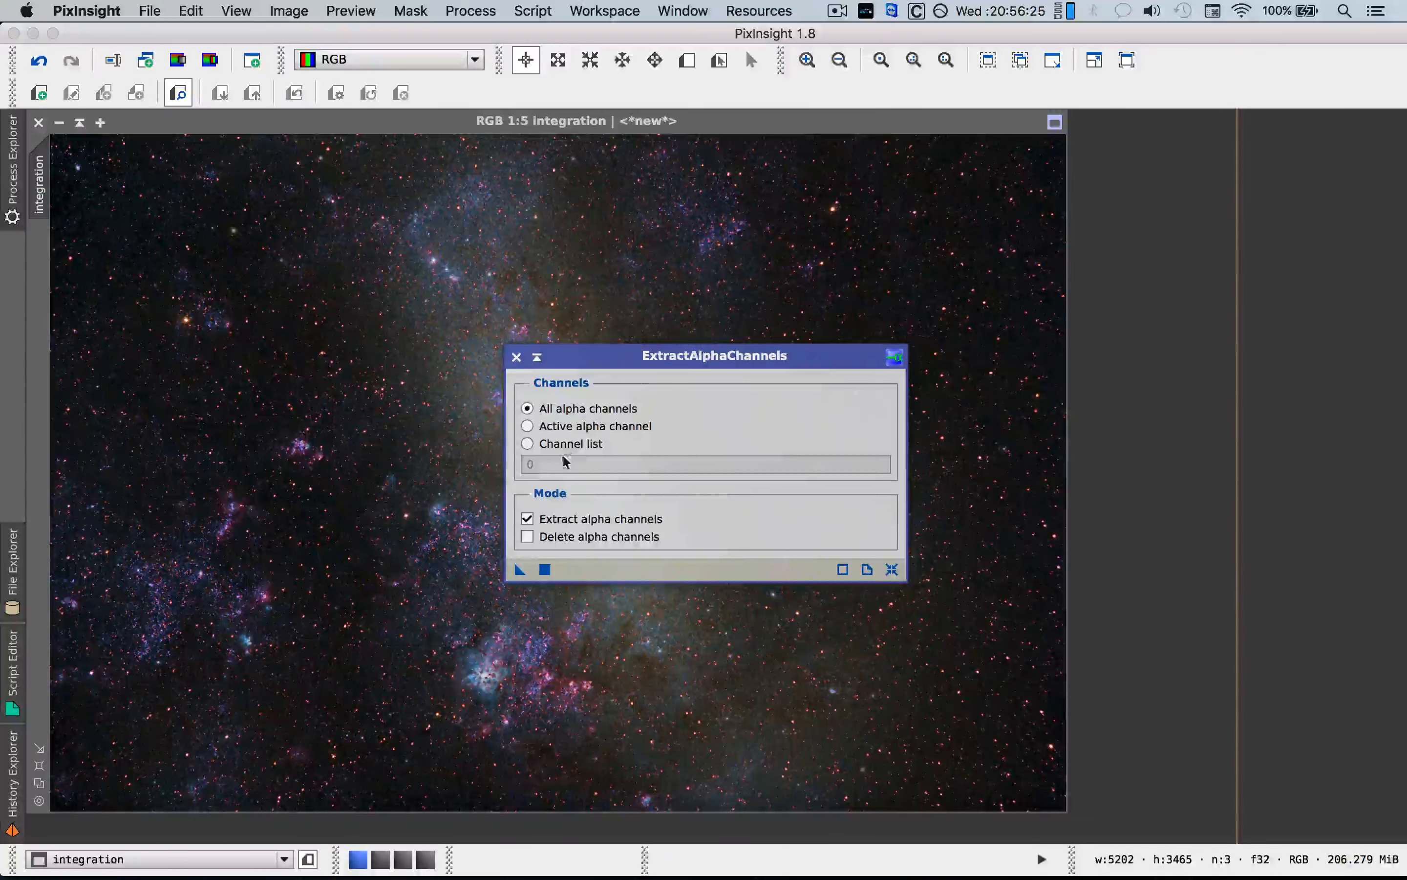
left_click(517, 357)
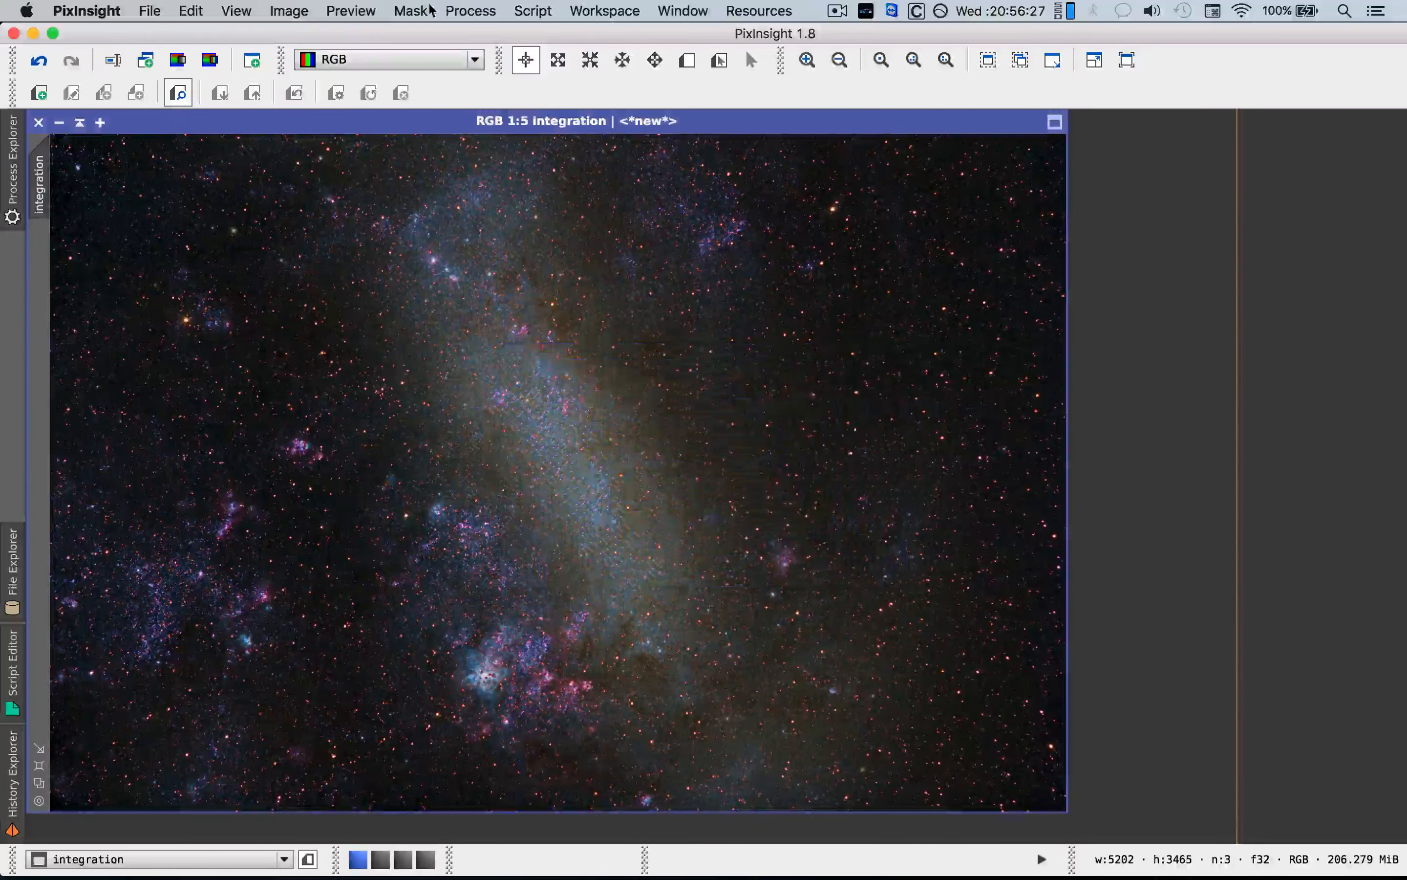
left_click(447, 12)
mouse_move(652, 34)
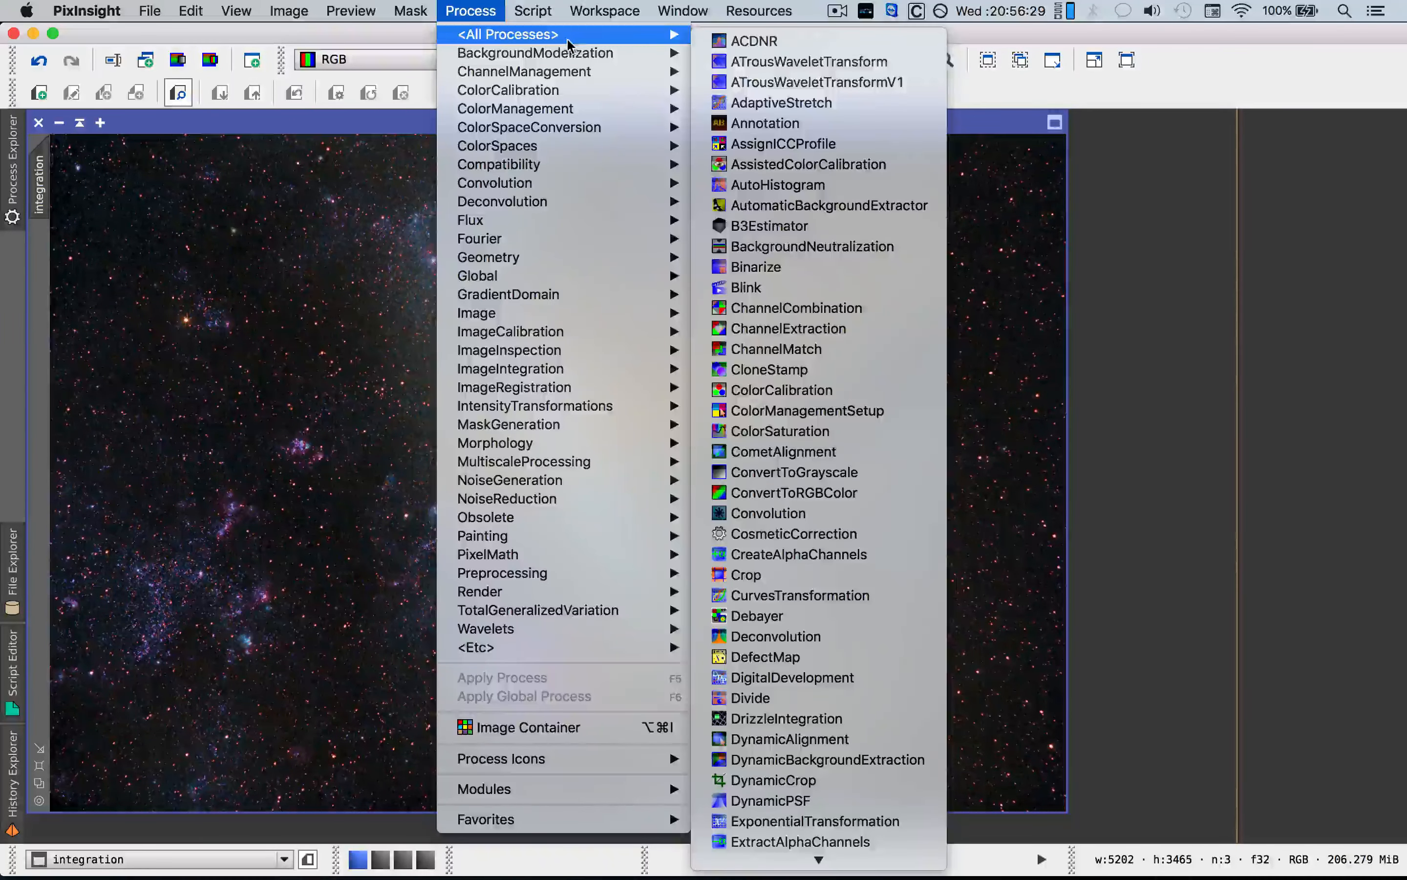
scroll(815, 658, "down", 10)
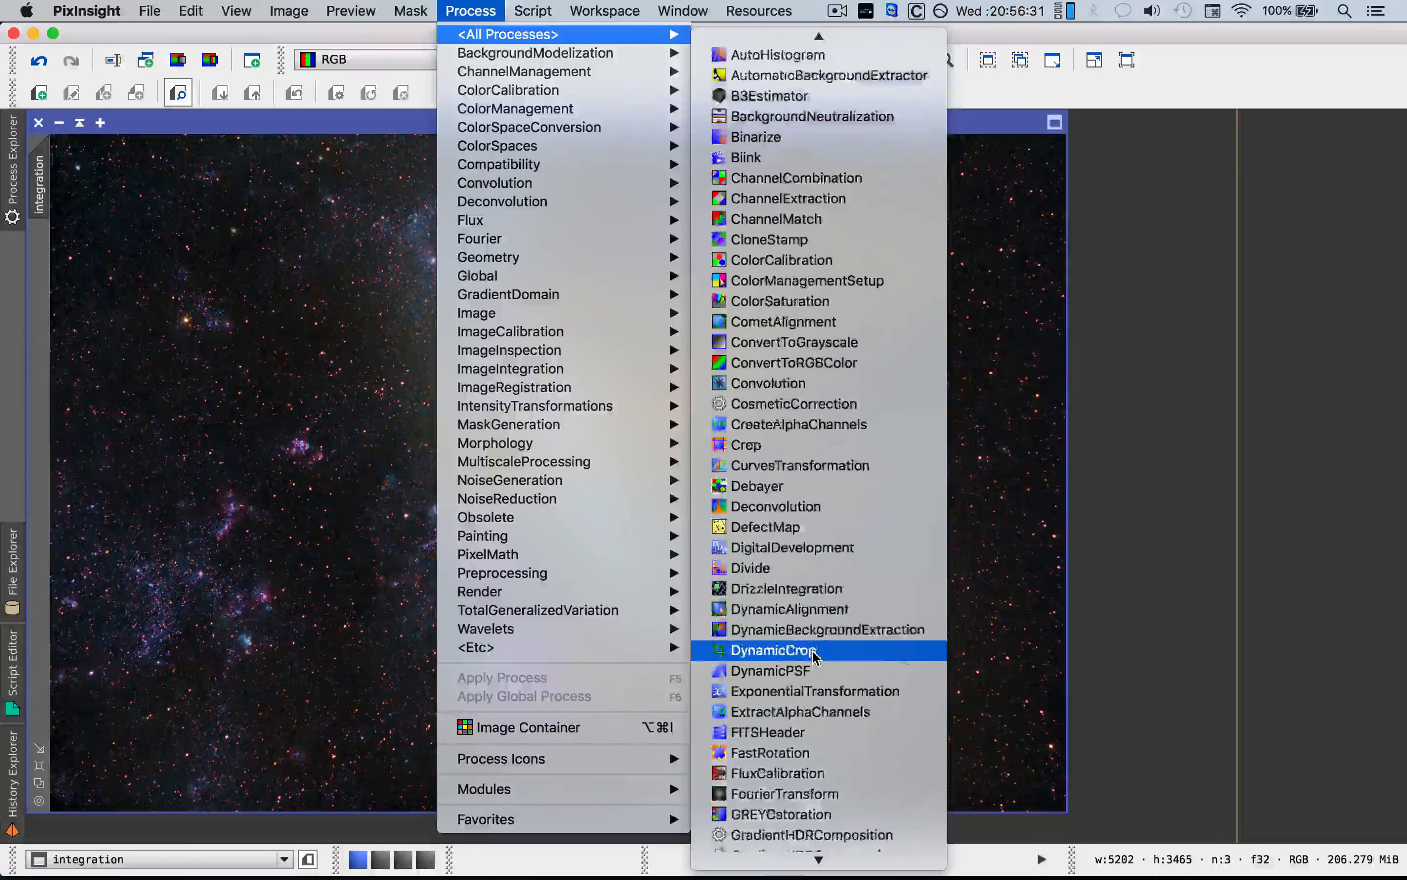
scroll(814, 657, "down", 16)
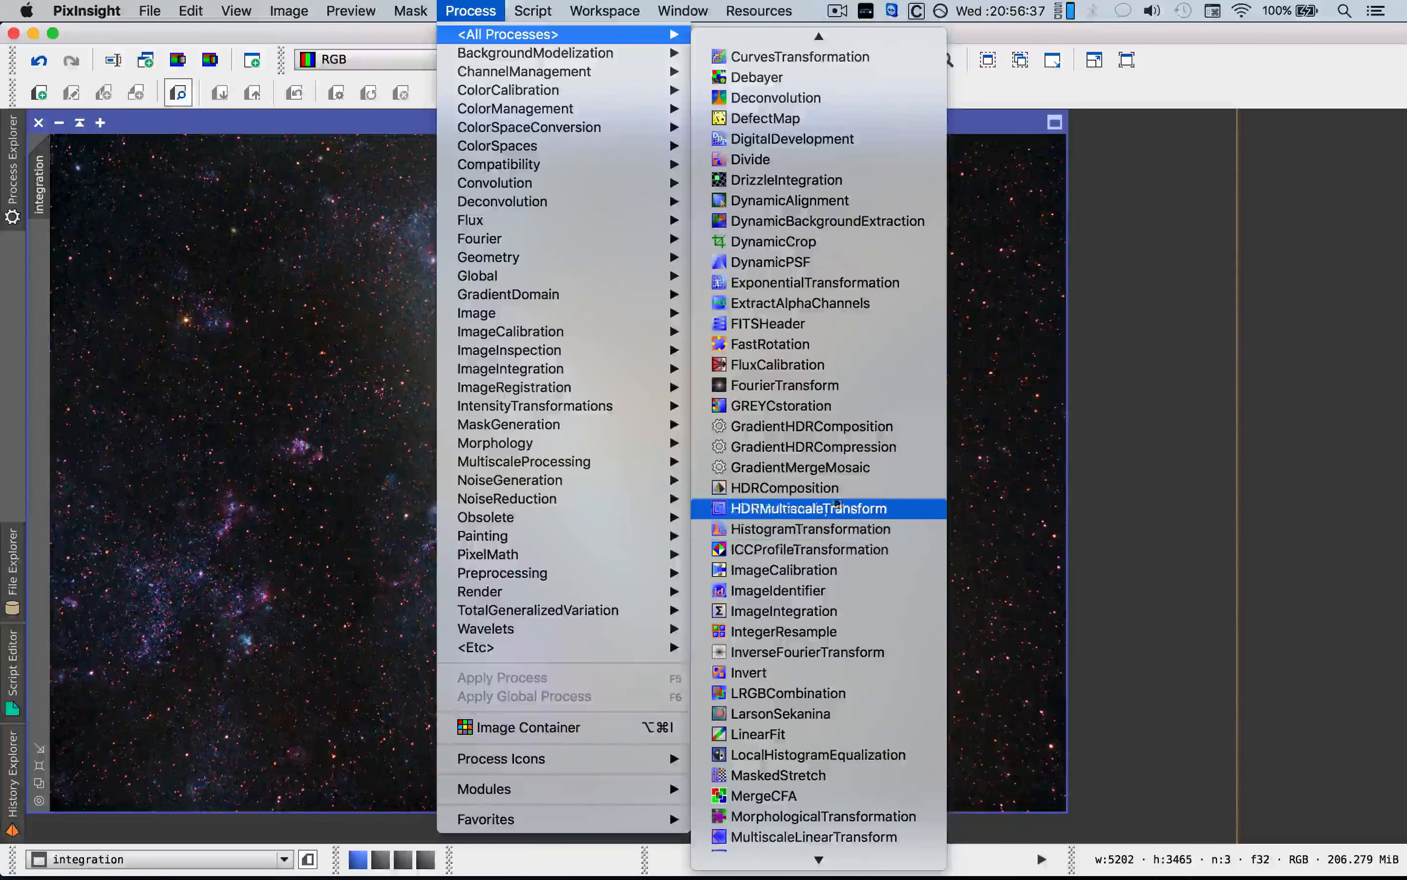
key("Escape")
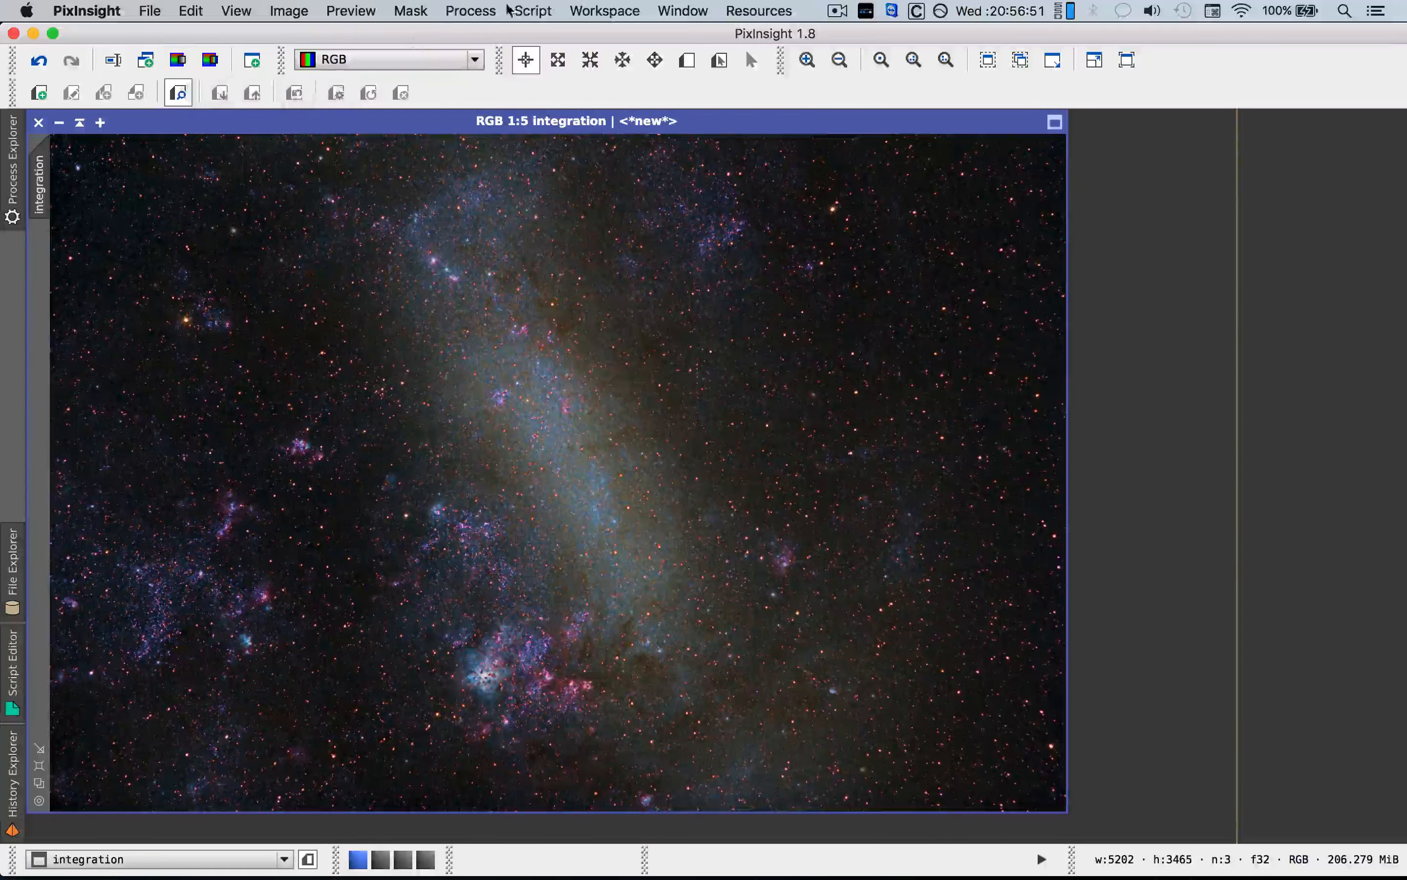
Extract the lightness of the integration image as a separate grayscale image, then collapse it and place it beside the color image.
left_click(493, 13)
mouse_move(505, 34)
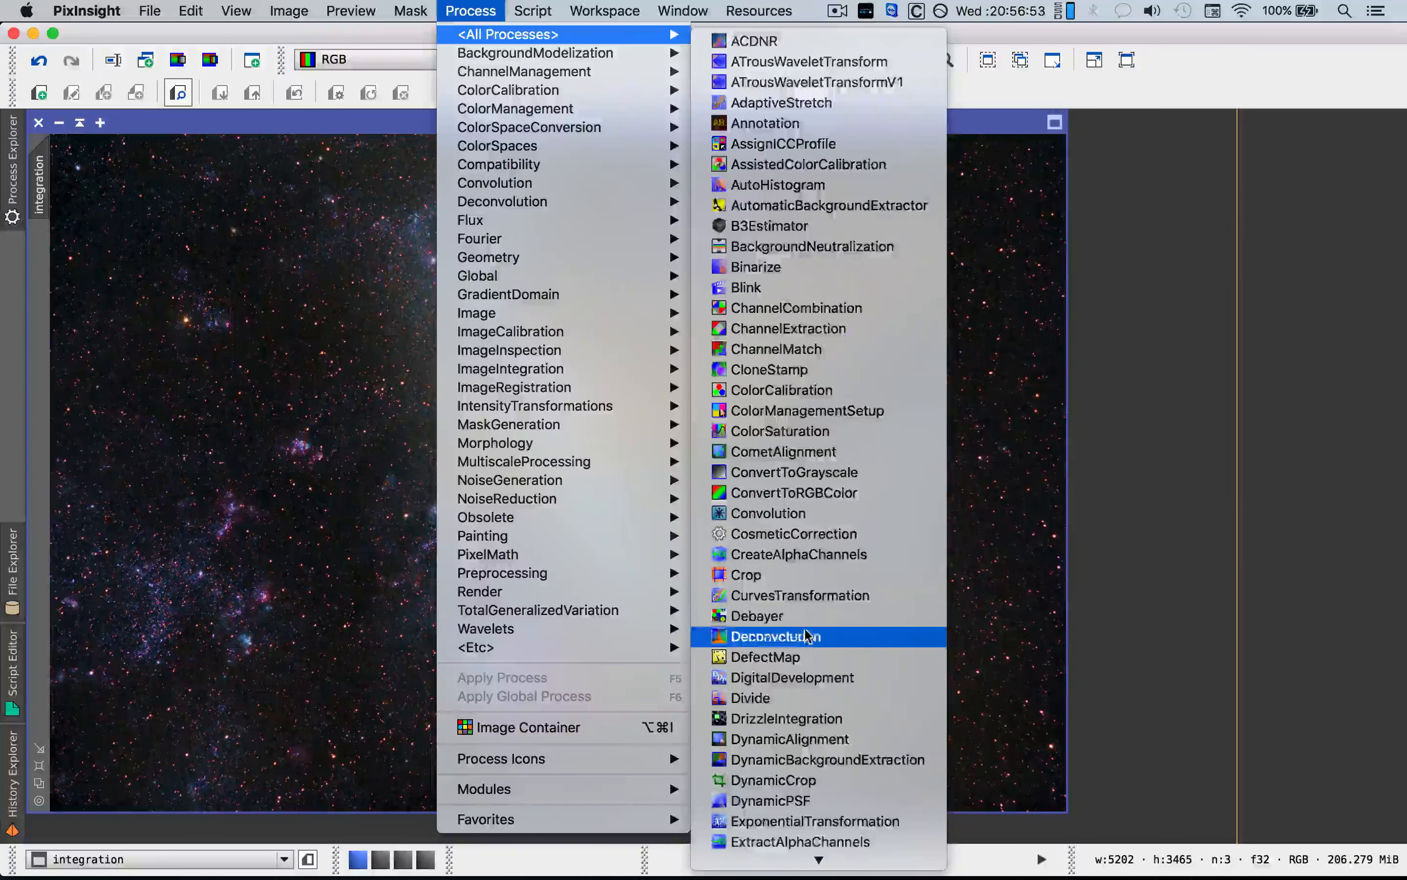
scroll(807, 639, "down", 2)
left_click(450, 325)
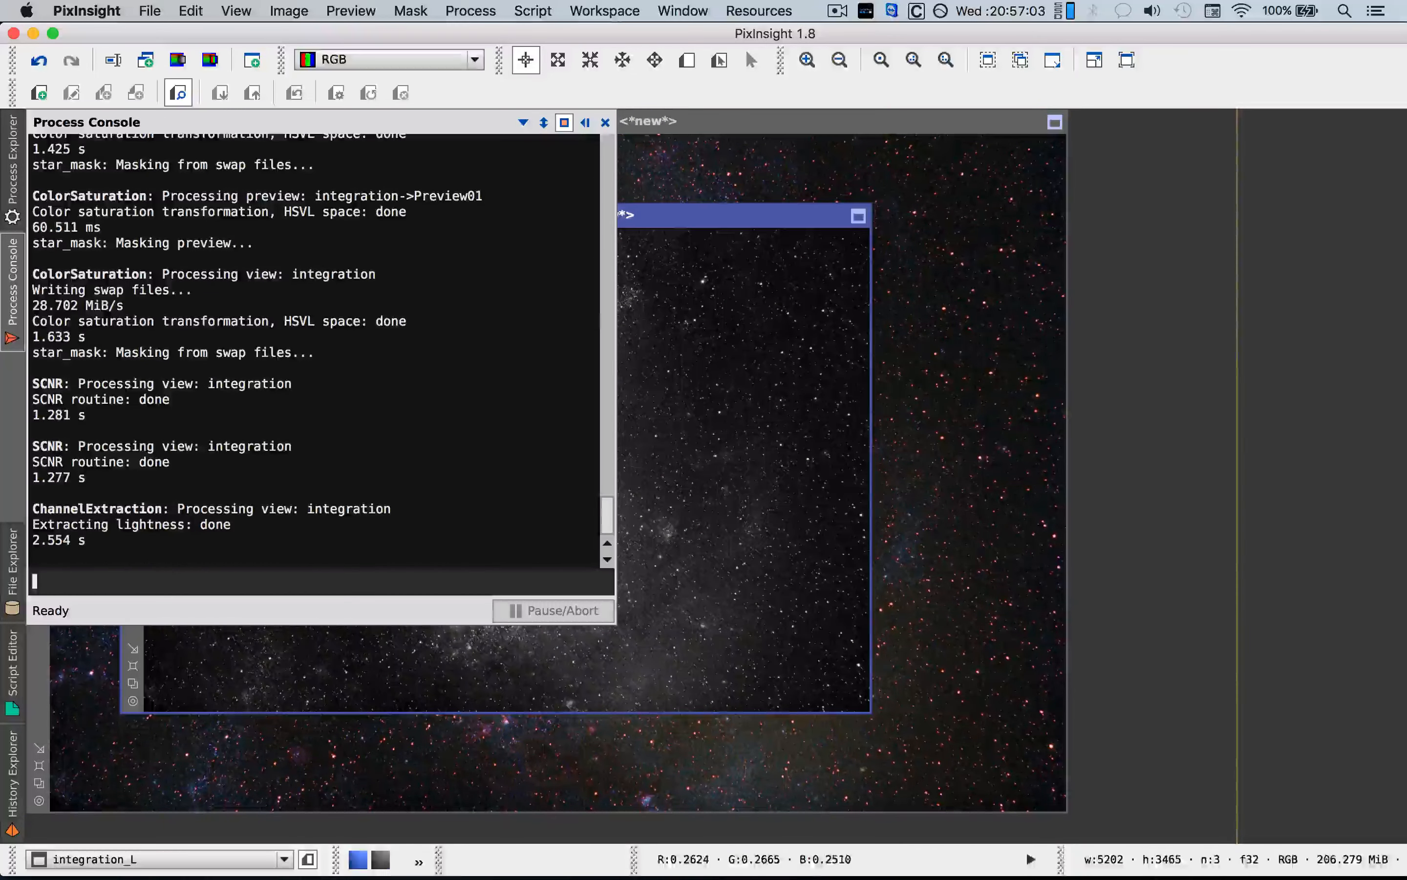
left_click(603, 123)
left_click_drag(669, 218, 990, 293)
left_click(551, 280)
left_click_drag(830, 526, 1192, 166)
Set up LRGBCombination with the R, G and B channels disabled and integration_L as the lightness source.
left_click(470, 10)
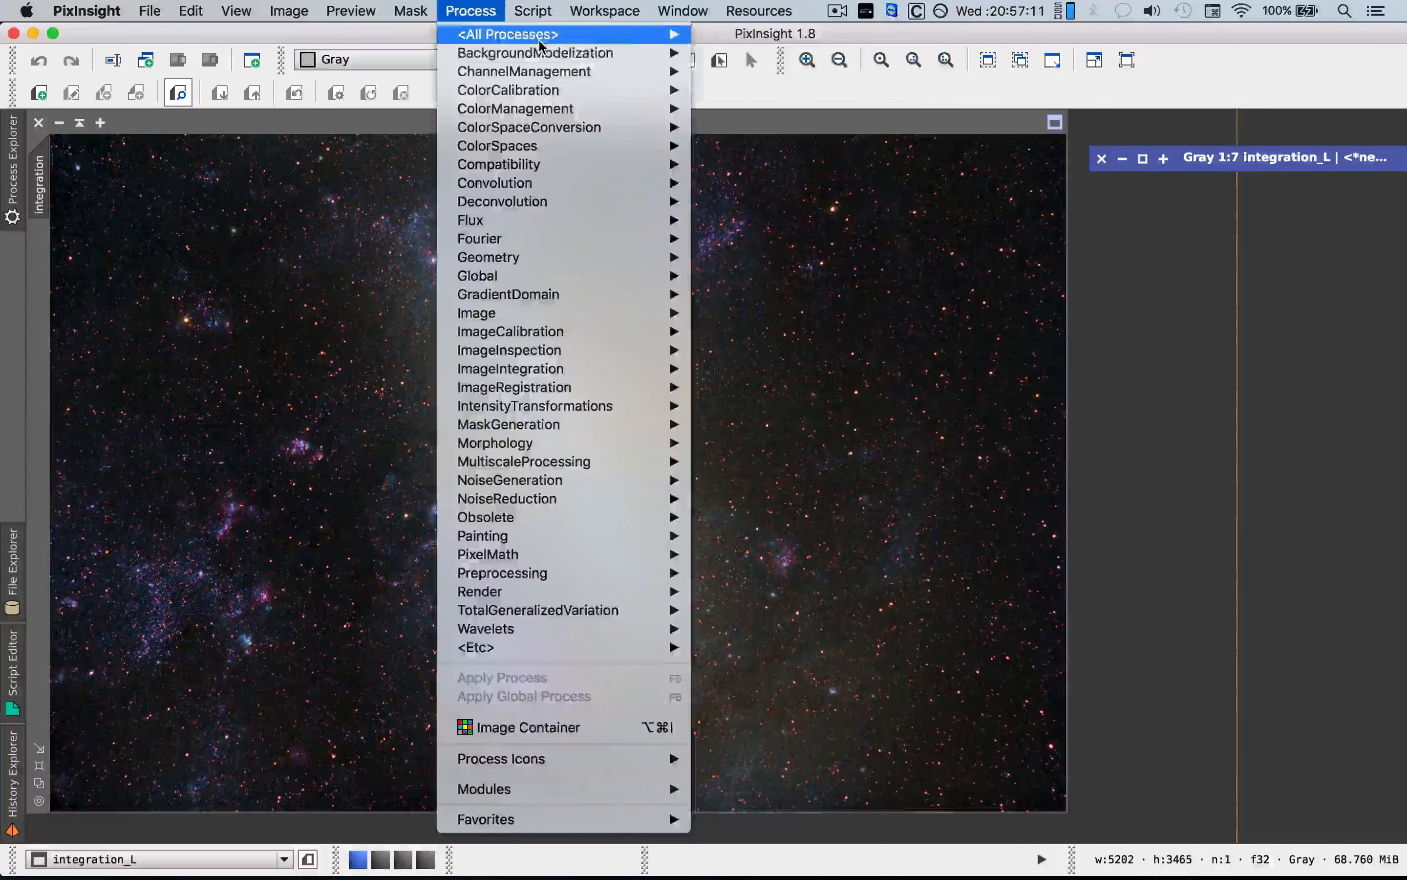
scroll(808, 773, "down", 10)
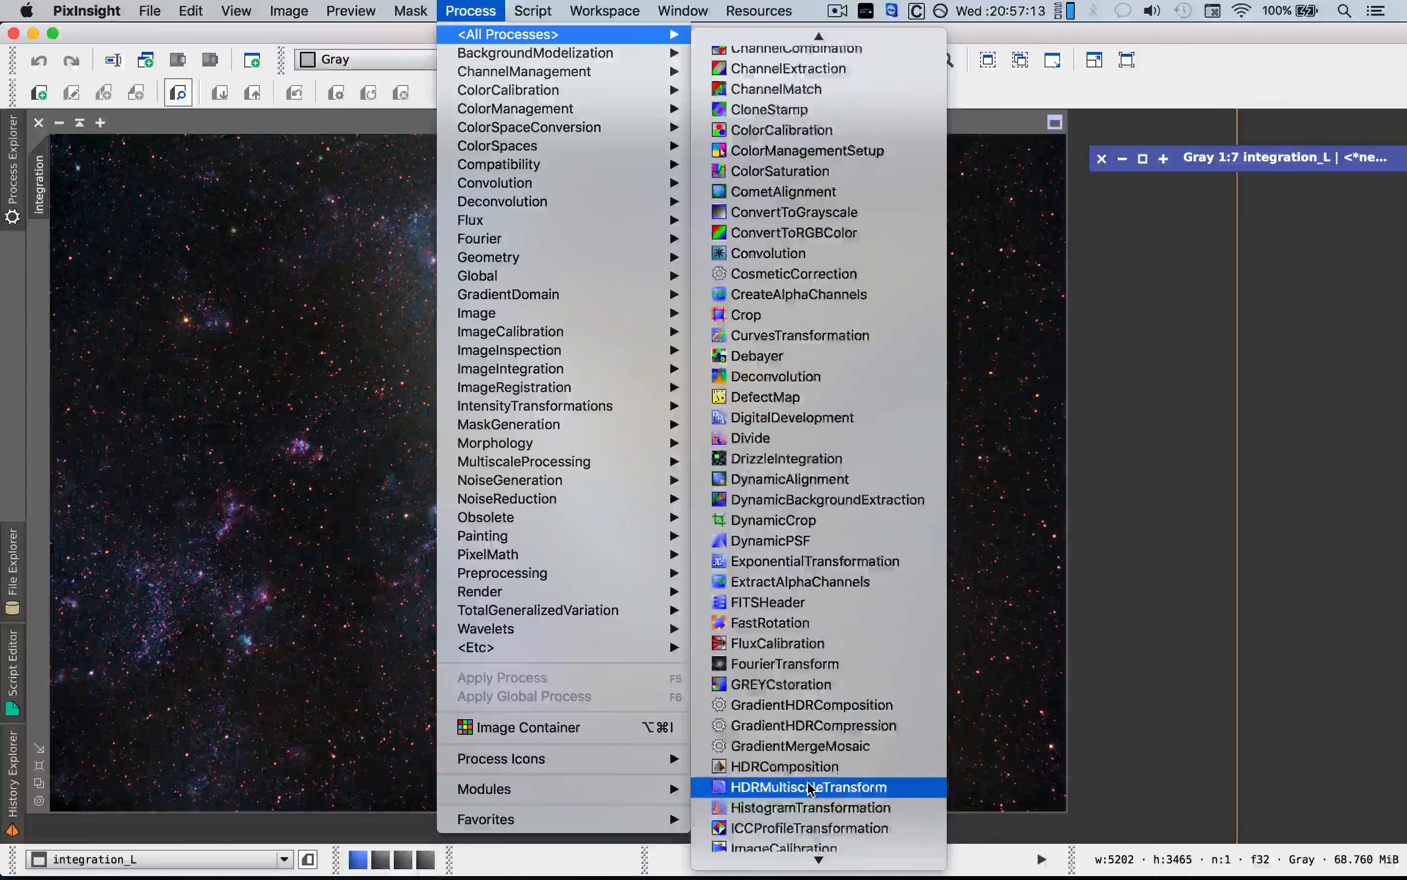
scroll(808, 785, "down", 2)
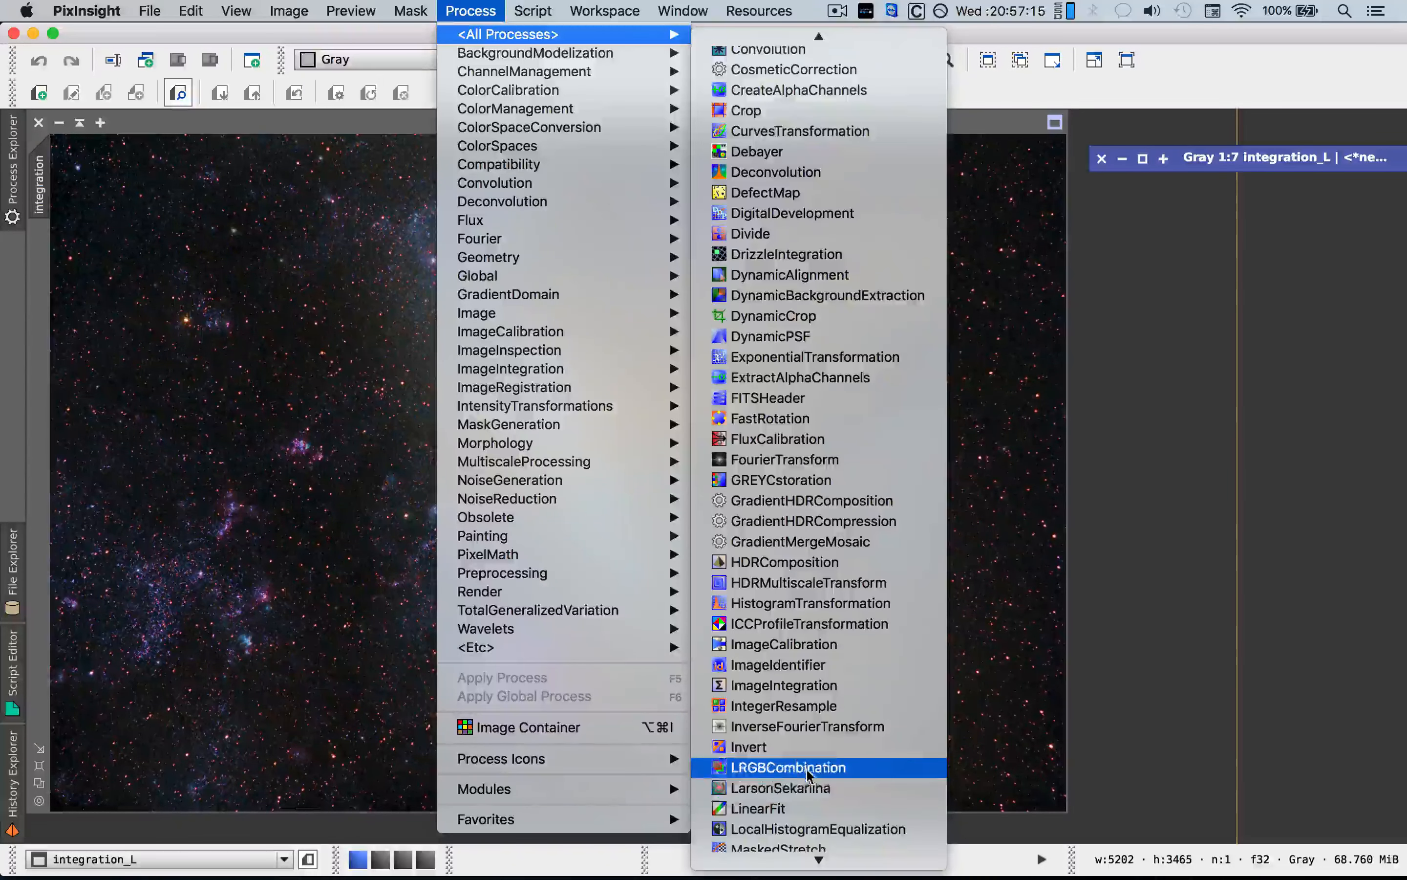
left_click(810, 765)
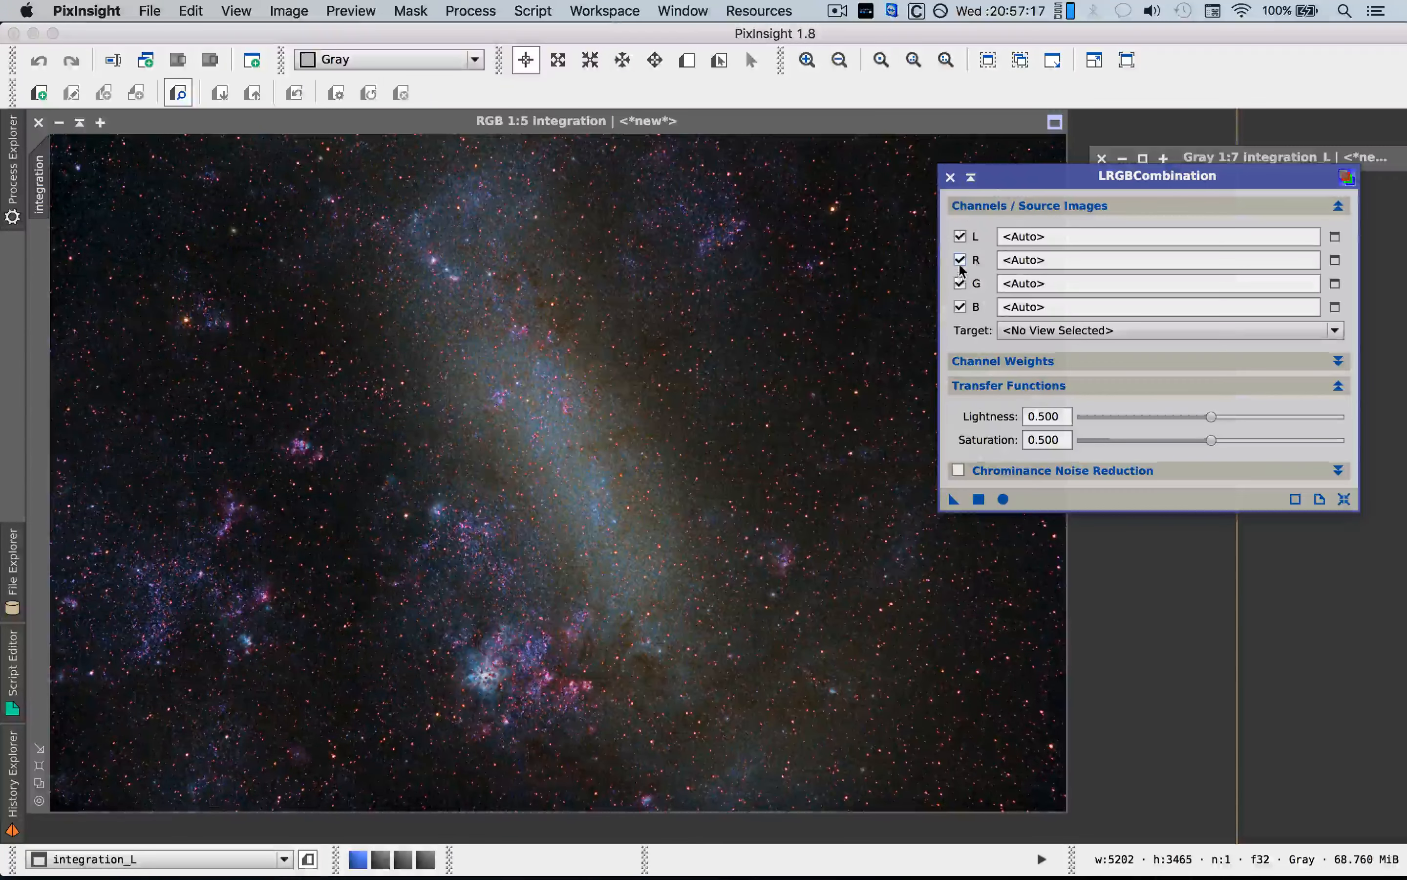
left_click(960, 259)
left_click(960, 284)
left_click(960, 306)
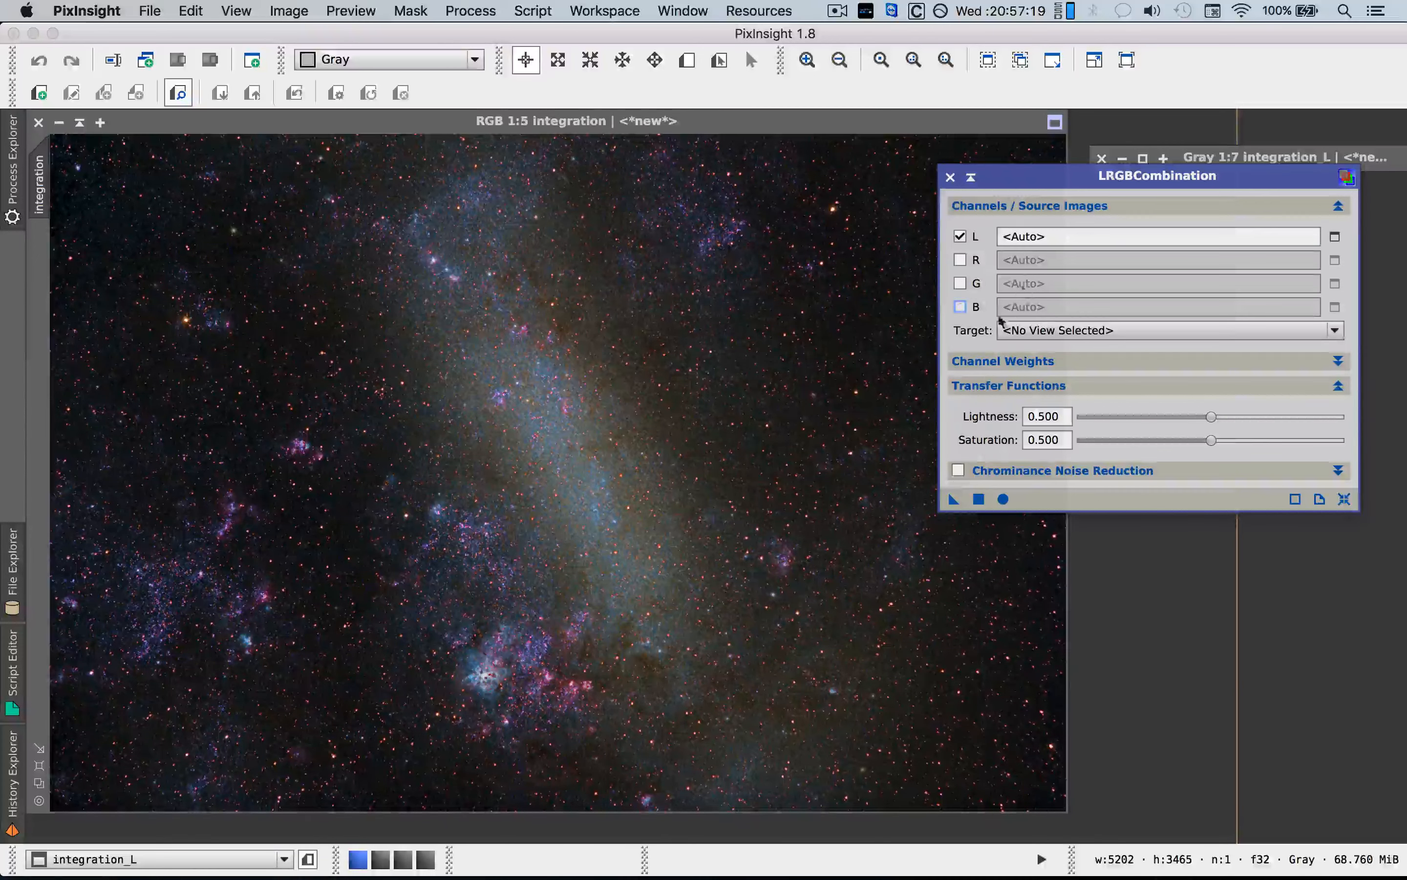
left_click(1335, 236)
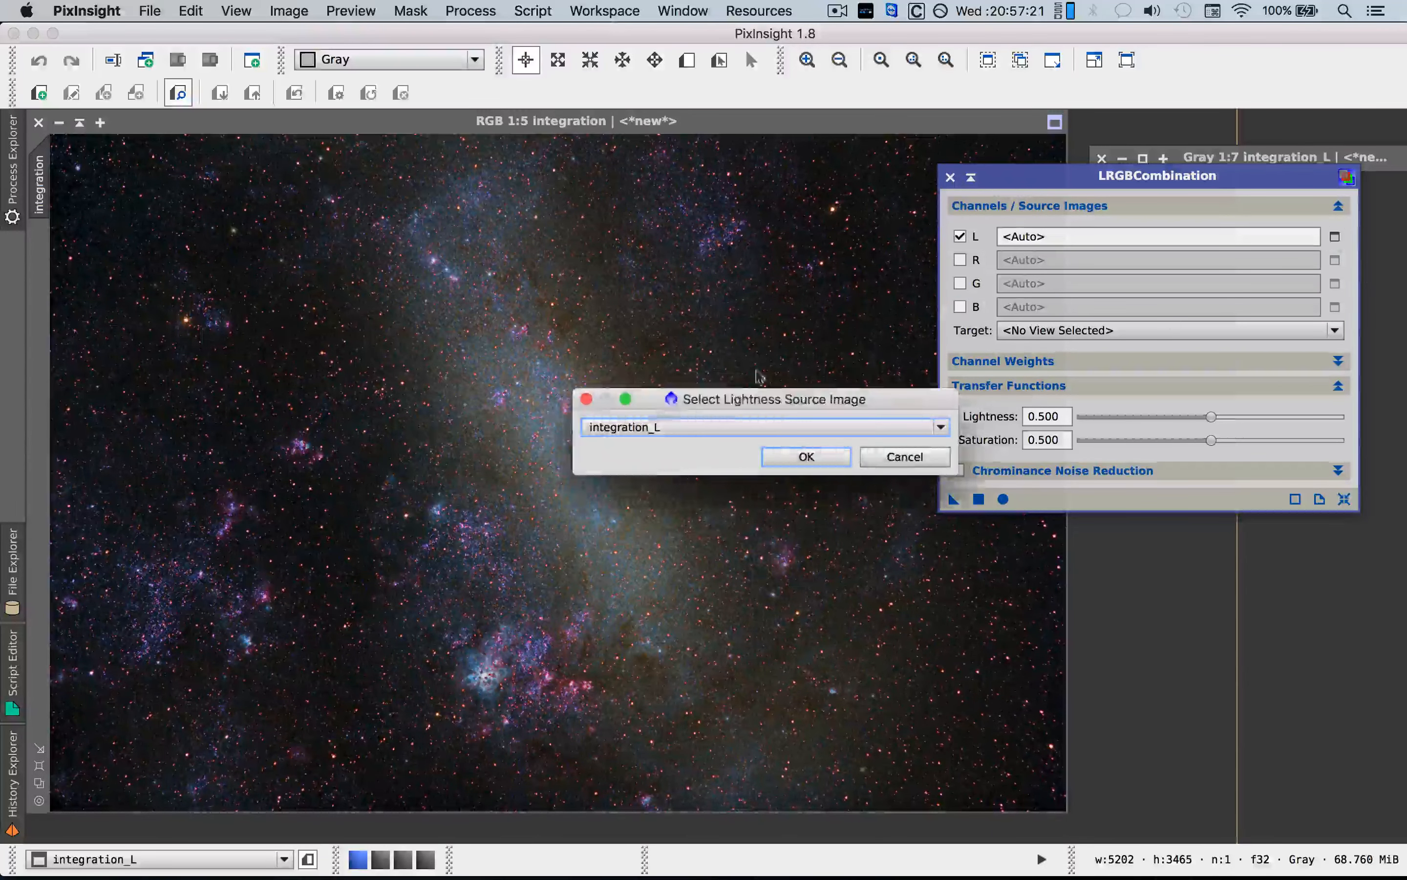
left_click(810, 462)
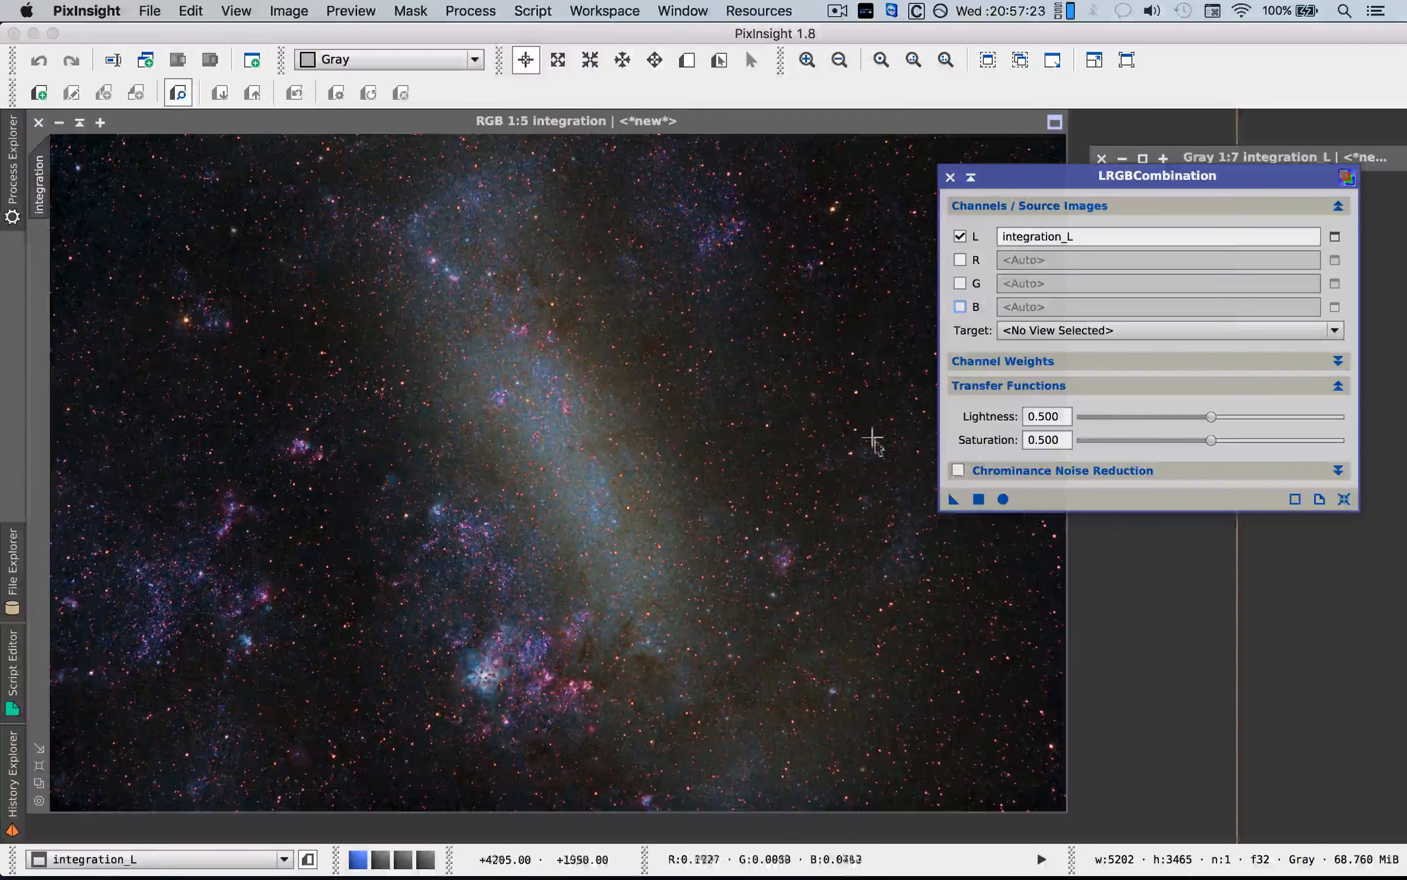
Enable chrominance noise reduction, set saturation to 0.400, and apply the LRGB combination to the integration image.
left_click(958, 471)
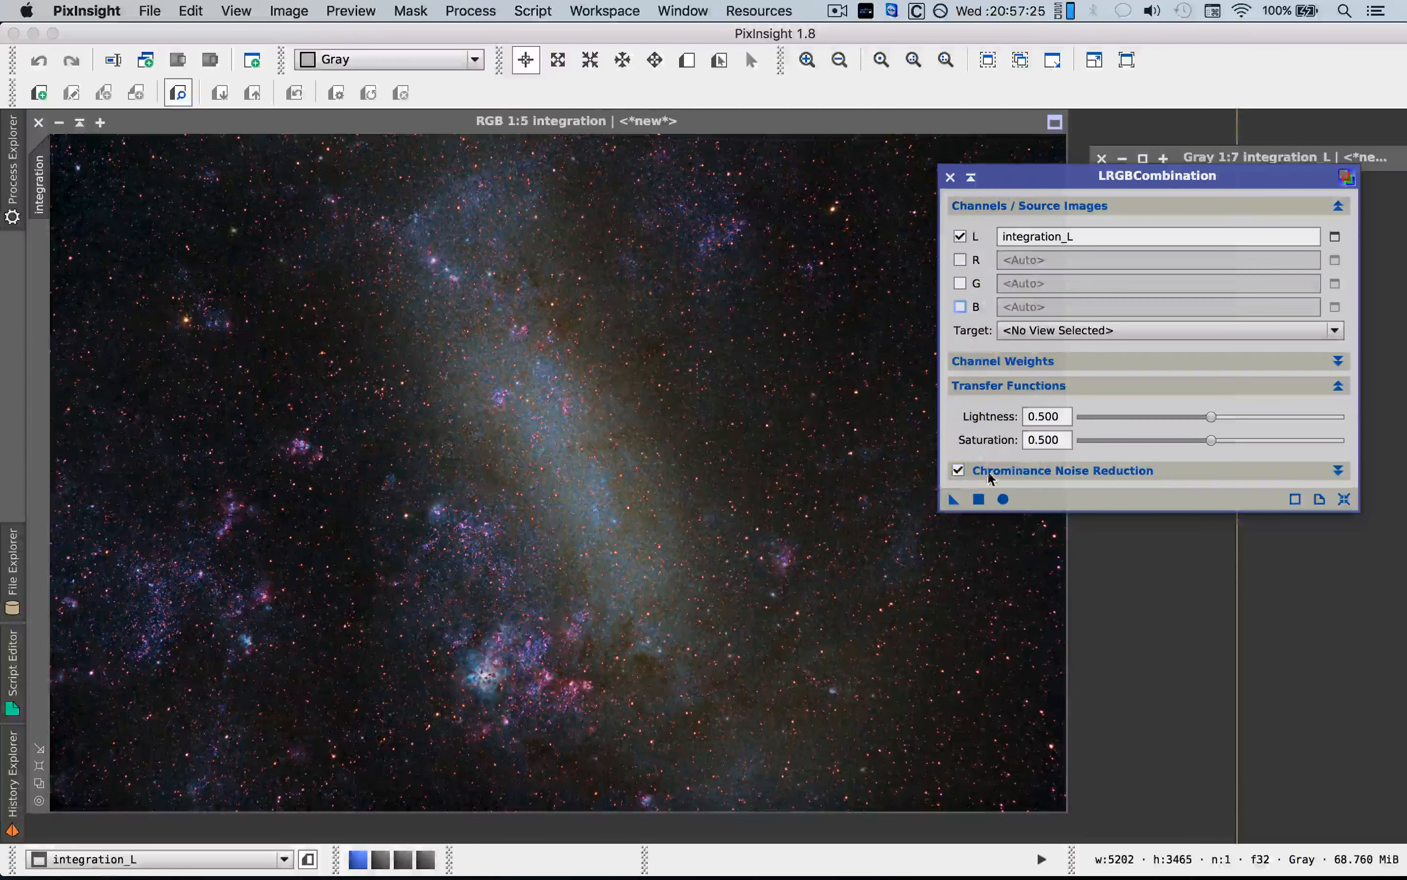
left_click(988, 469)
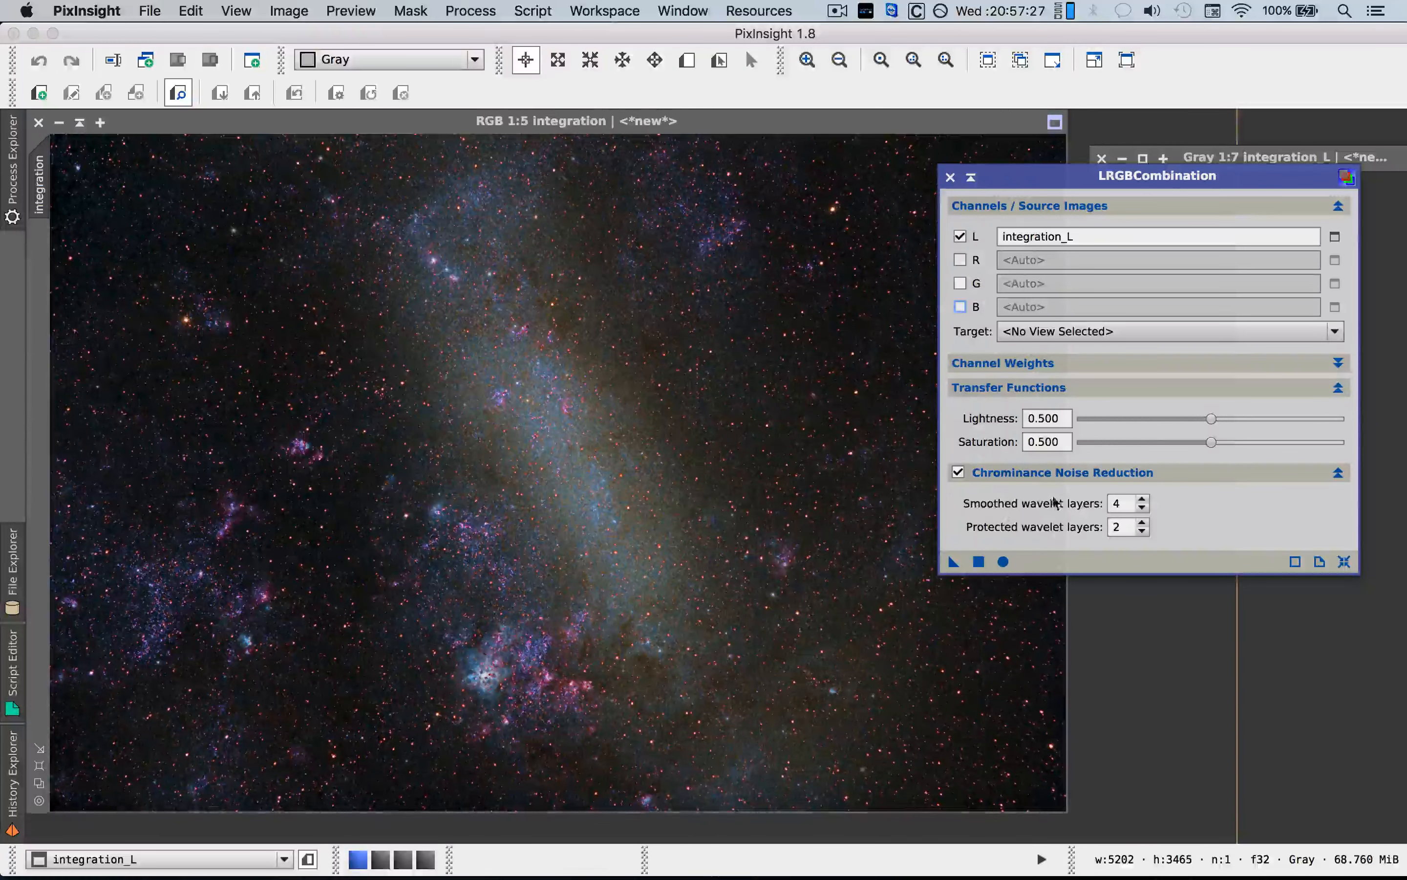
left_click_drag(1212, 447, 1189, 447)
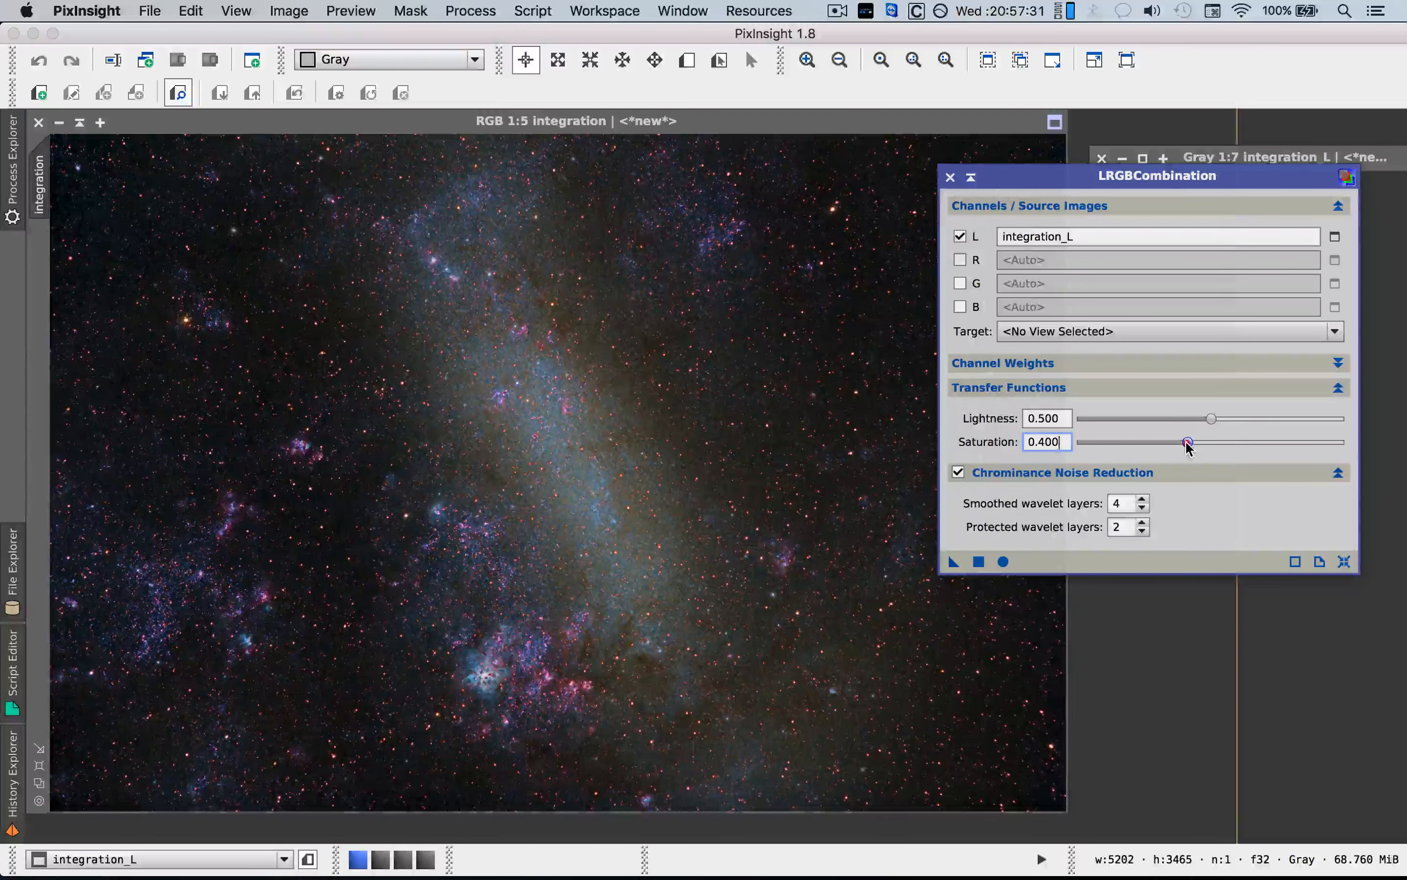
left_click(802, 565)
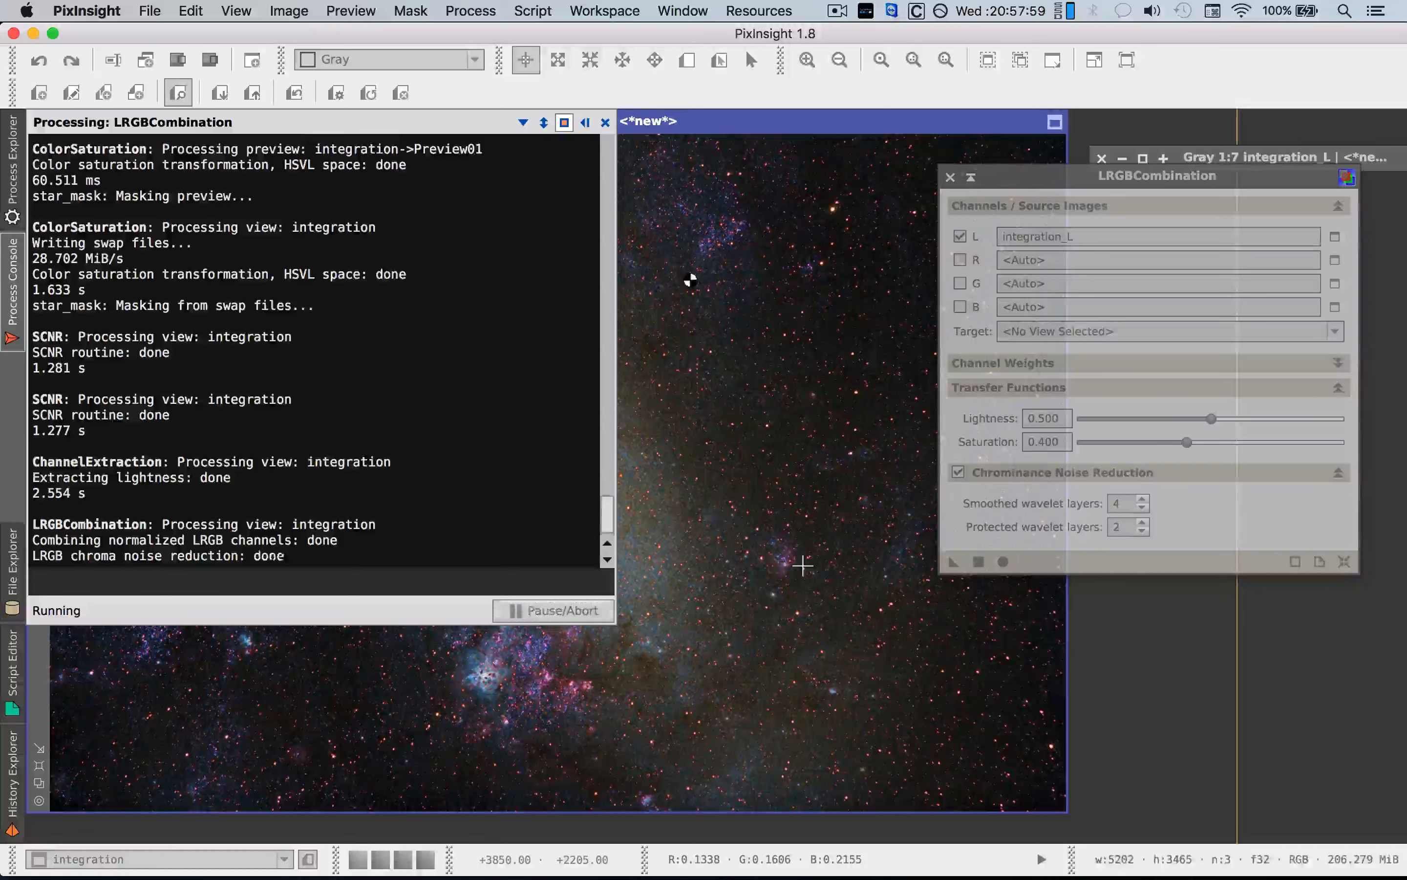
left_click(605, 129)
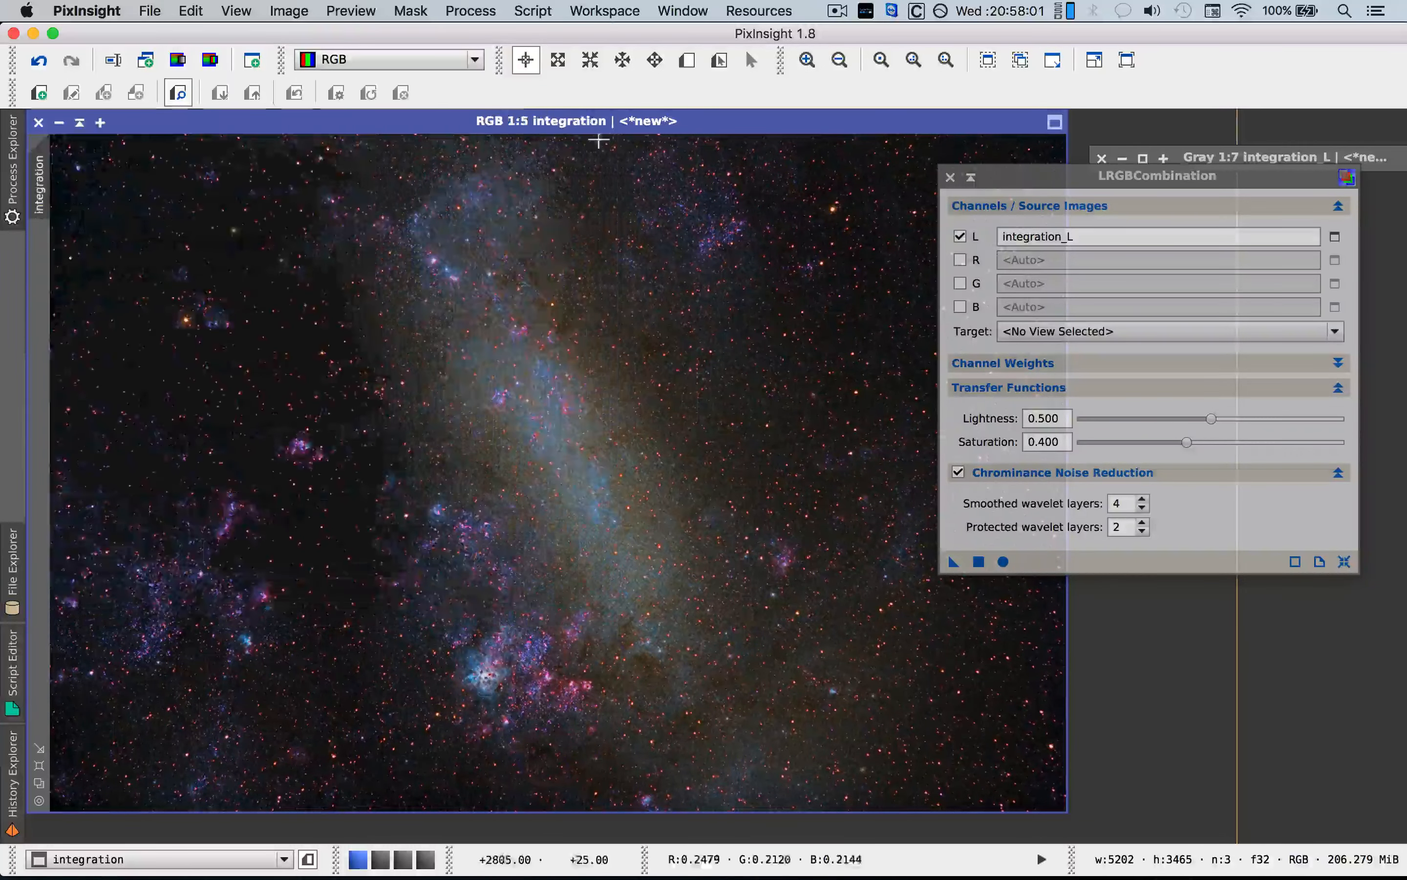
Examine the remaining color noise in the galaxy and the dark background at 3:1 zoom.
scroll(346, 494, "up", 6)
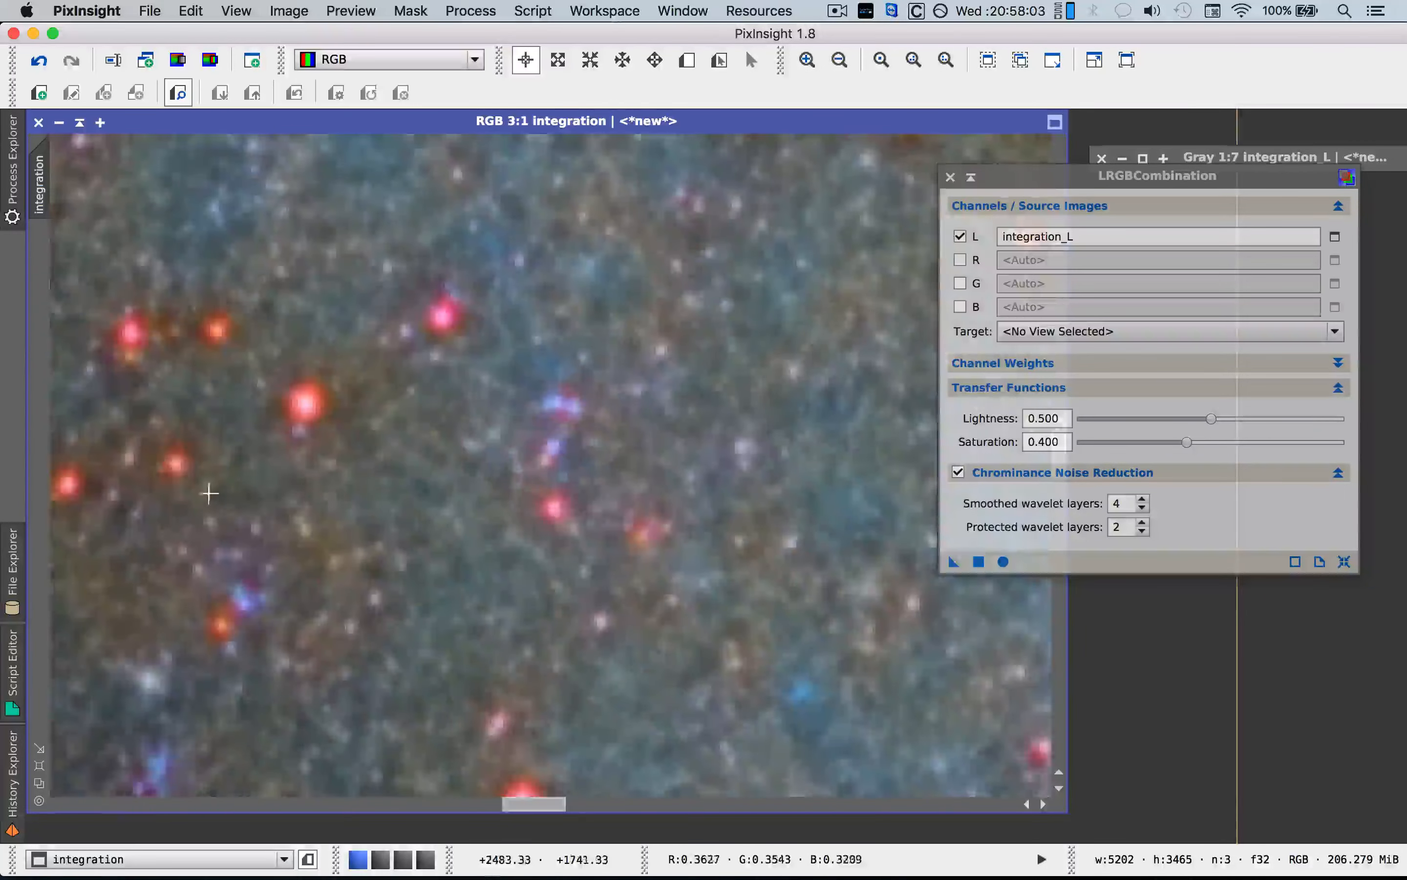
key("space")
left_click_drag(209, 493, 552, 430)
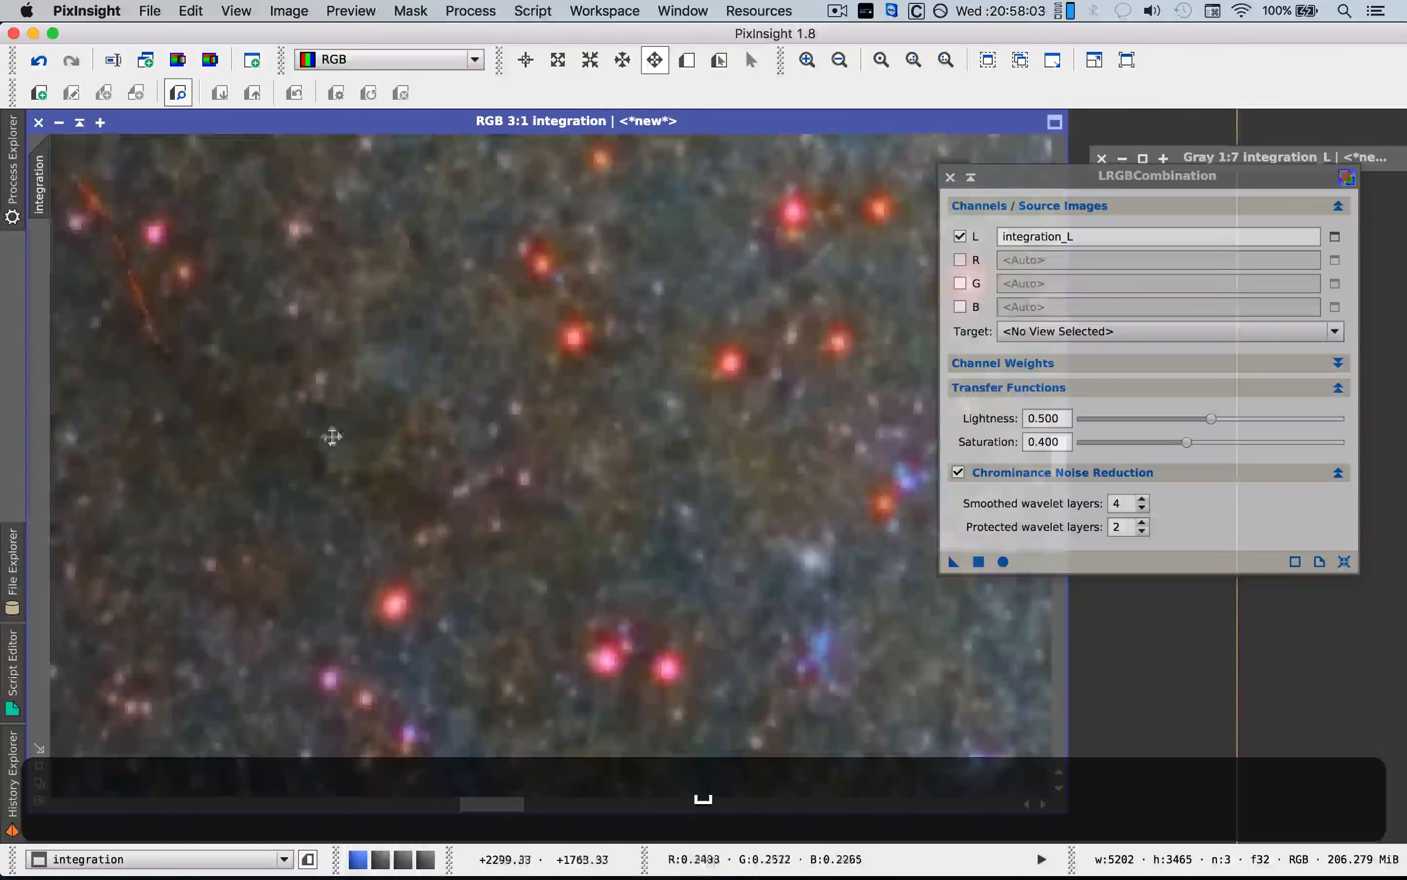
left_click_drag(244, 454, 461, 408)
left_click_drag(149, 432, 709, 331)
left_click_drag(300, 508, 701, 345)
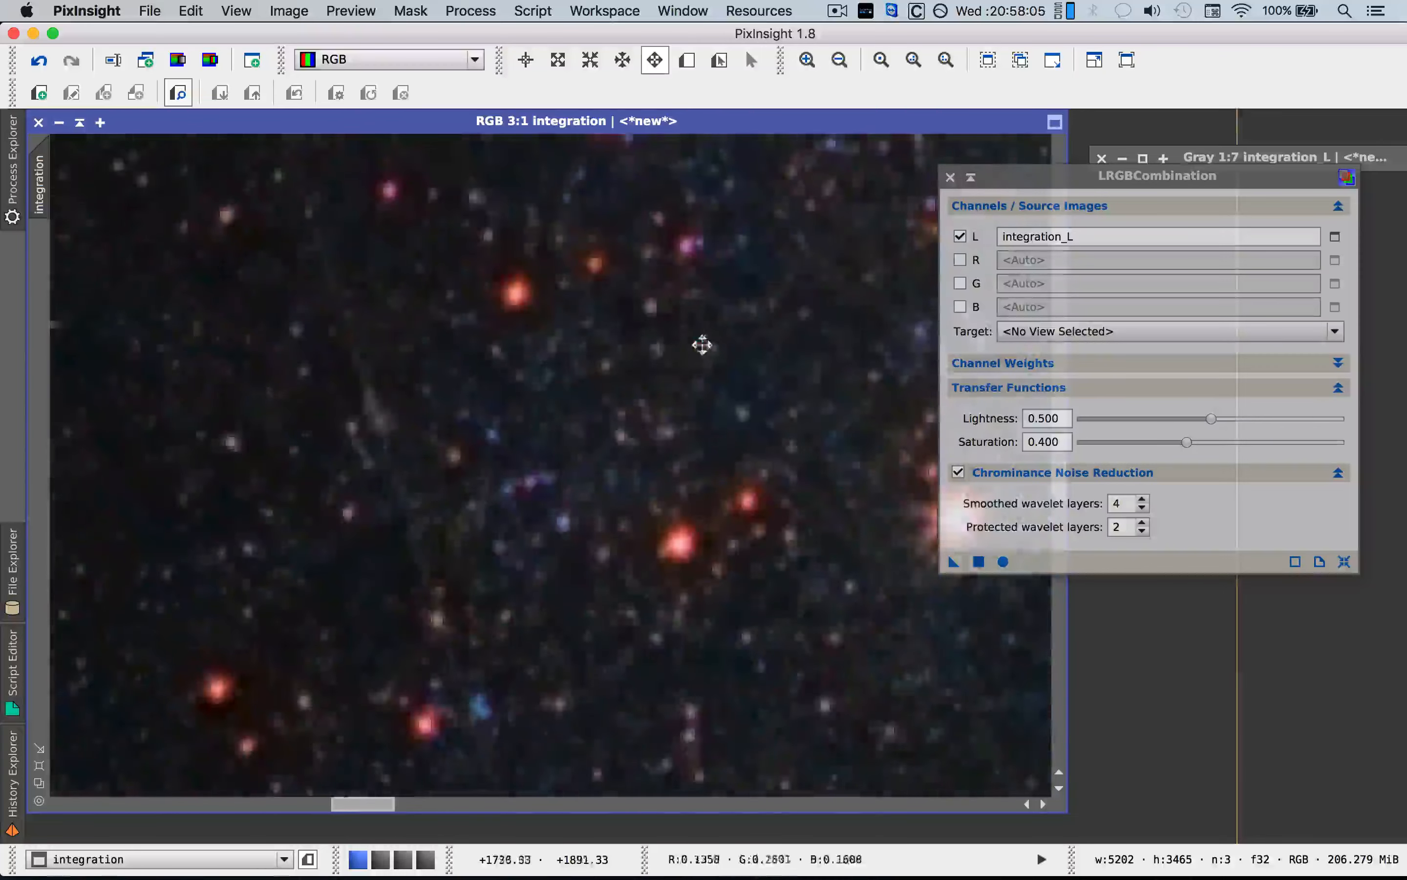
left_click_drag(505, 446, 801, 299)
left_click_drag(660, 361, 257, 289)
left_click_drag(441, 356, 187, 313)
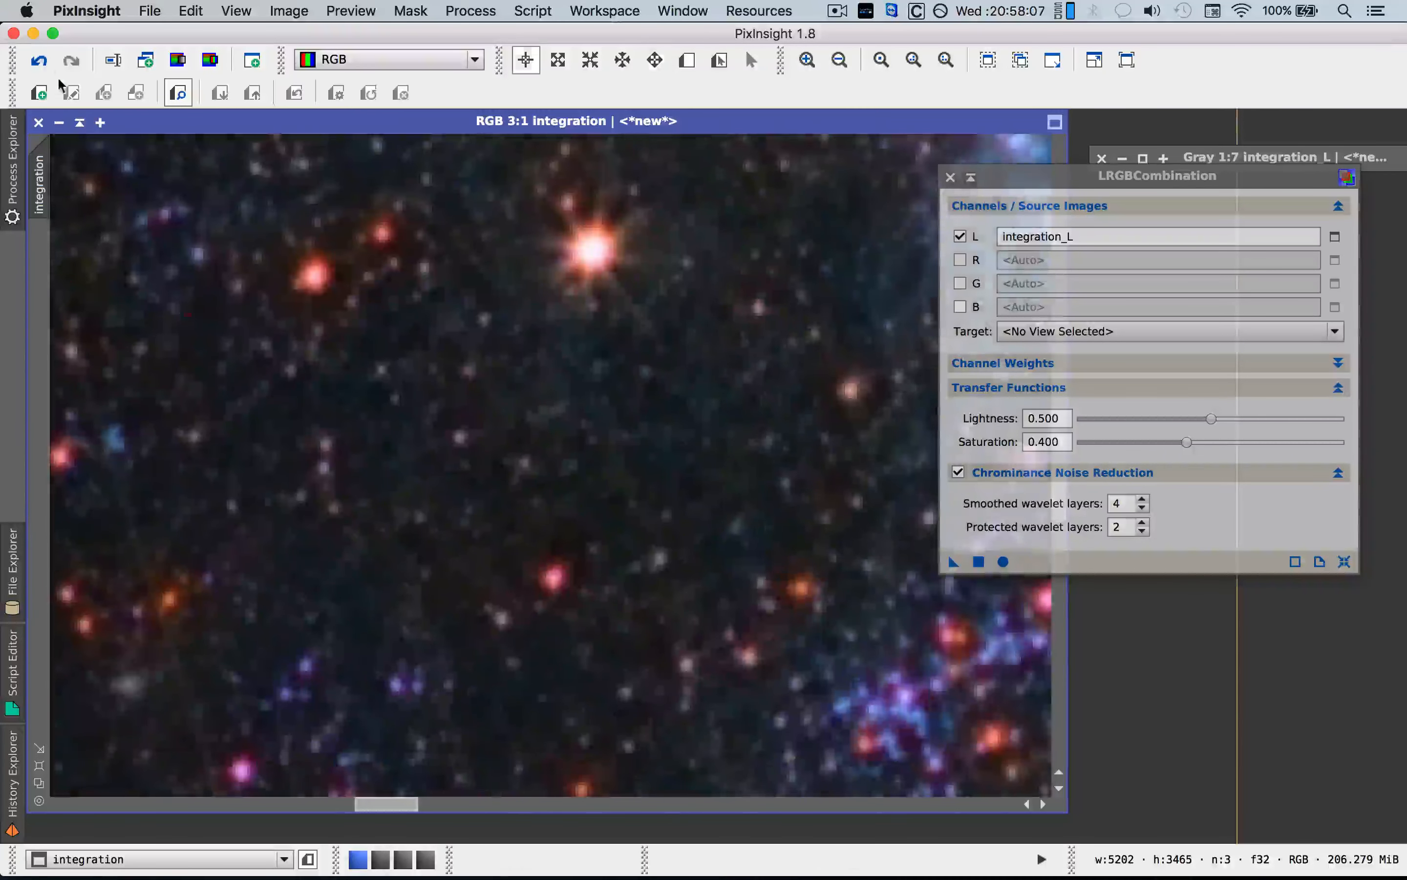
Compare several background and star cluster areas before and after the LRGB combination, leaving the combination applied.
left_click(45, 68)
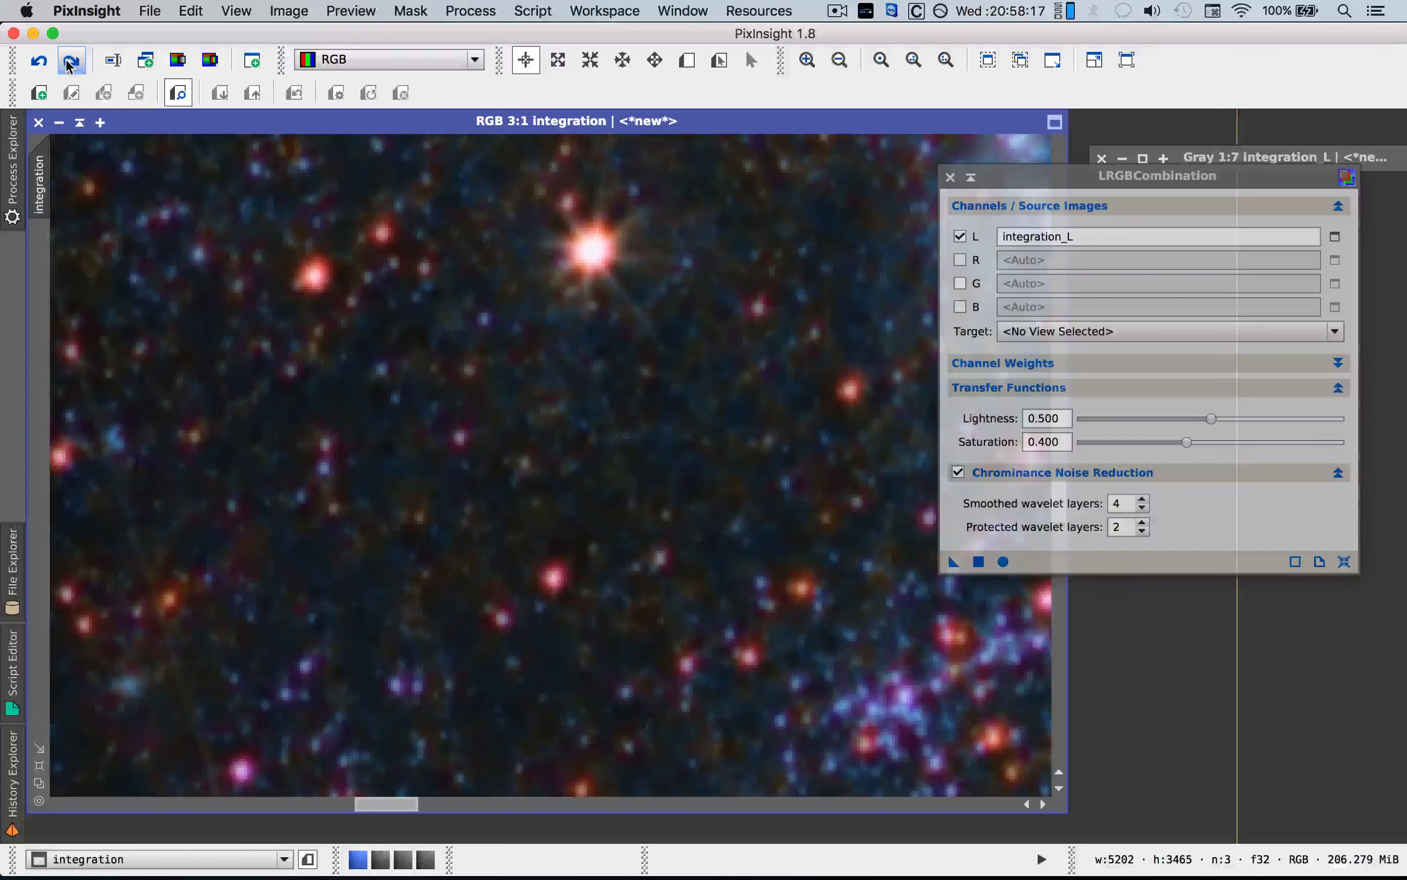
key("space")
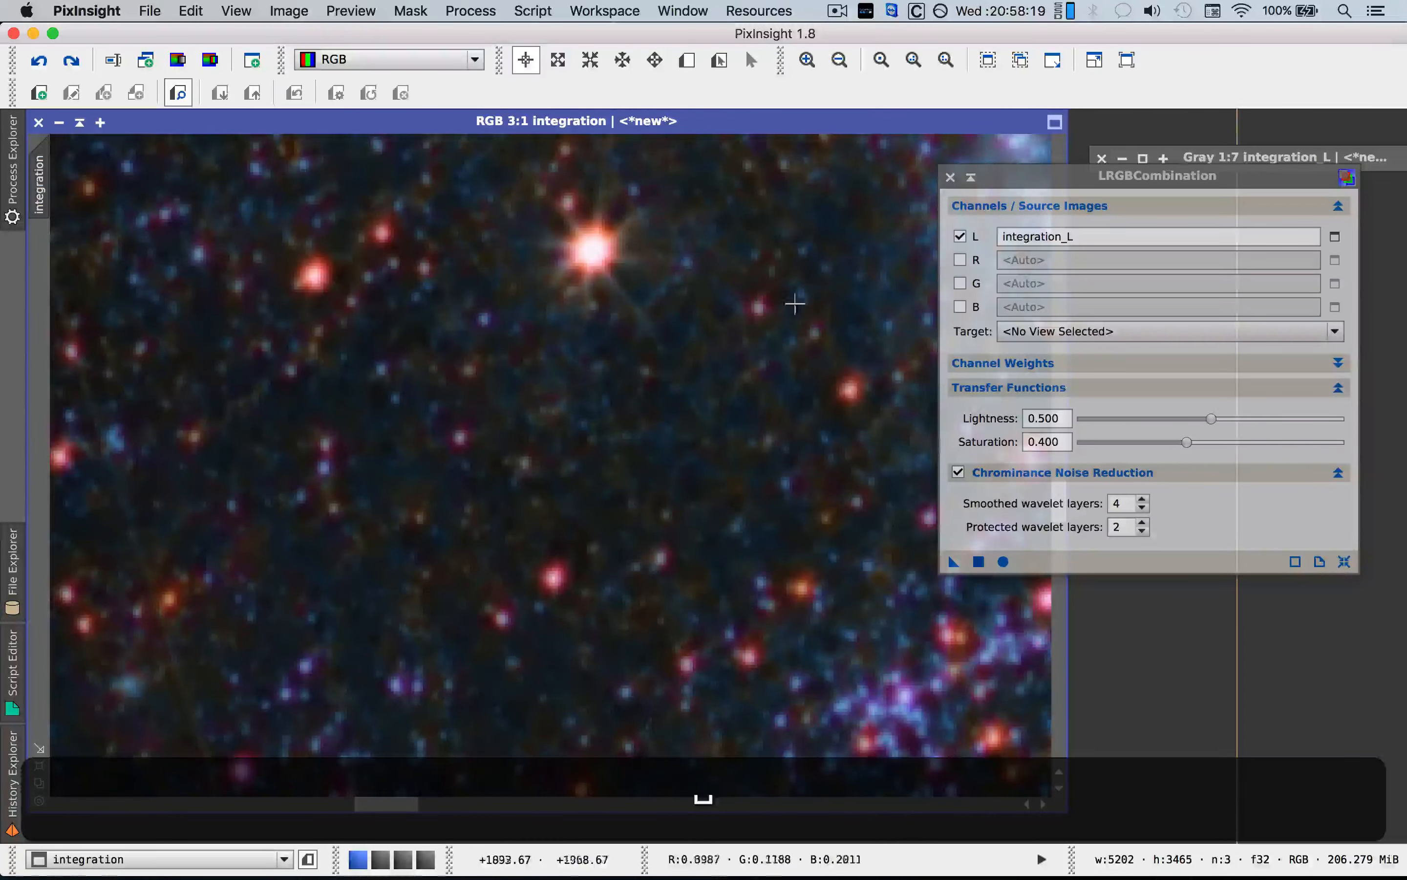
key("space")
left_click_drag(864, 528, 419, 361)
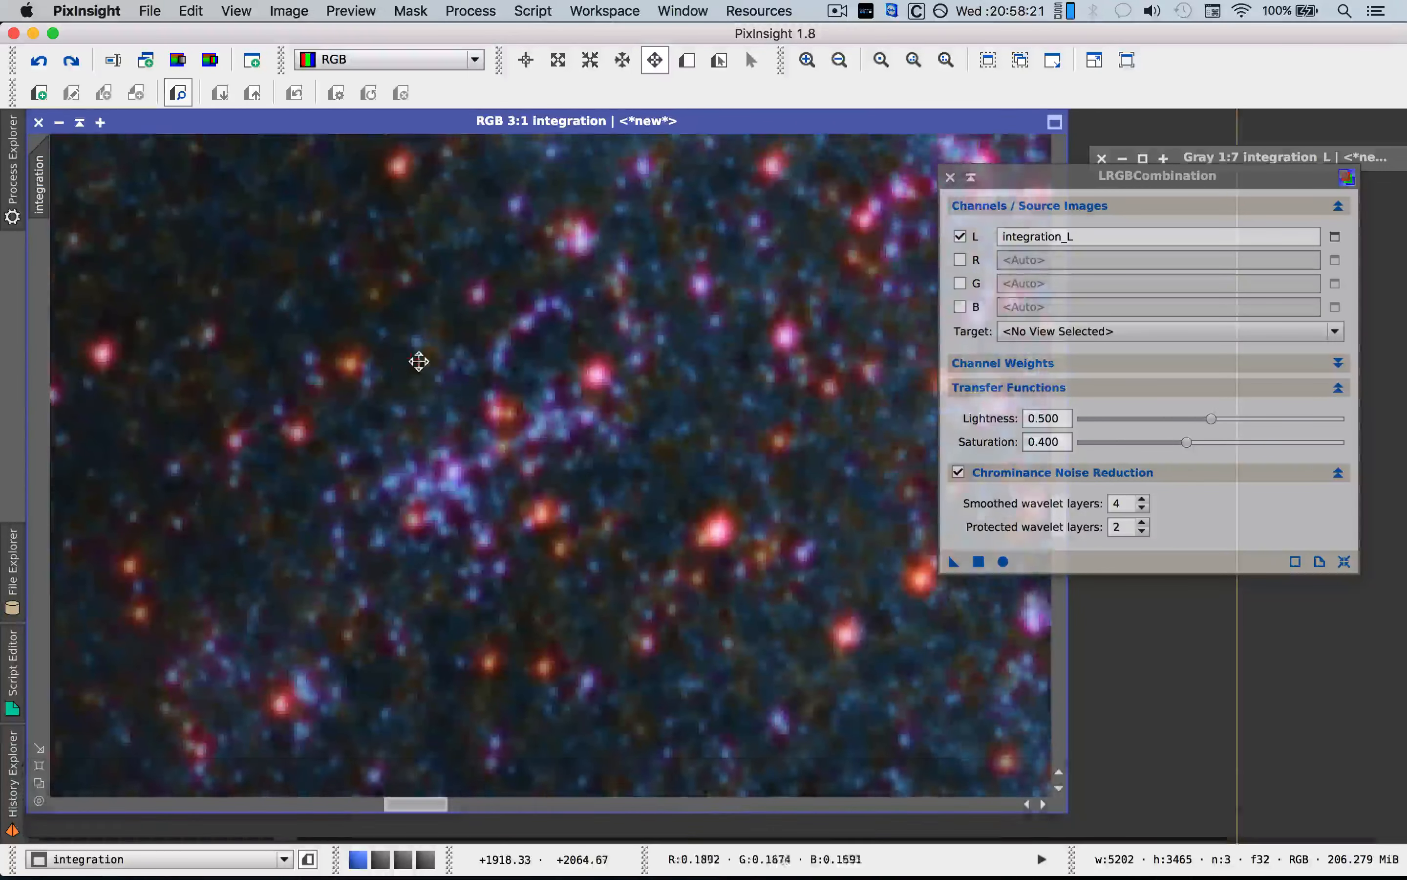
left_click(82, 68)
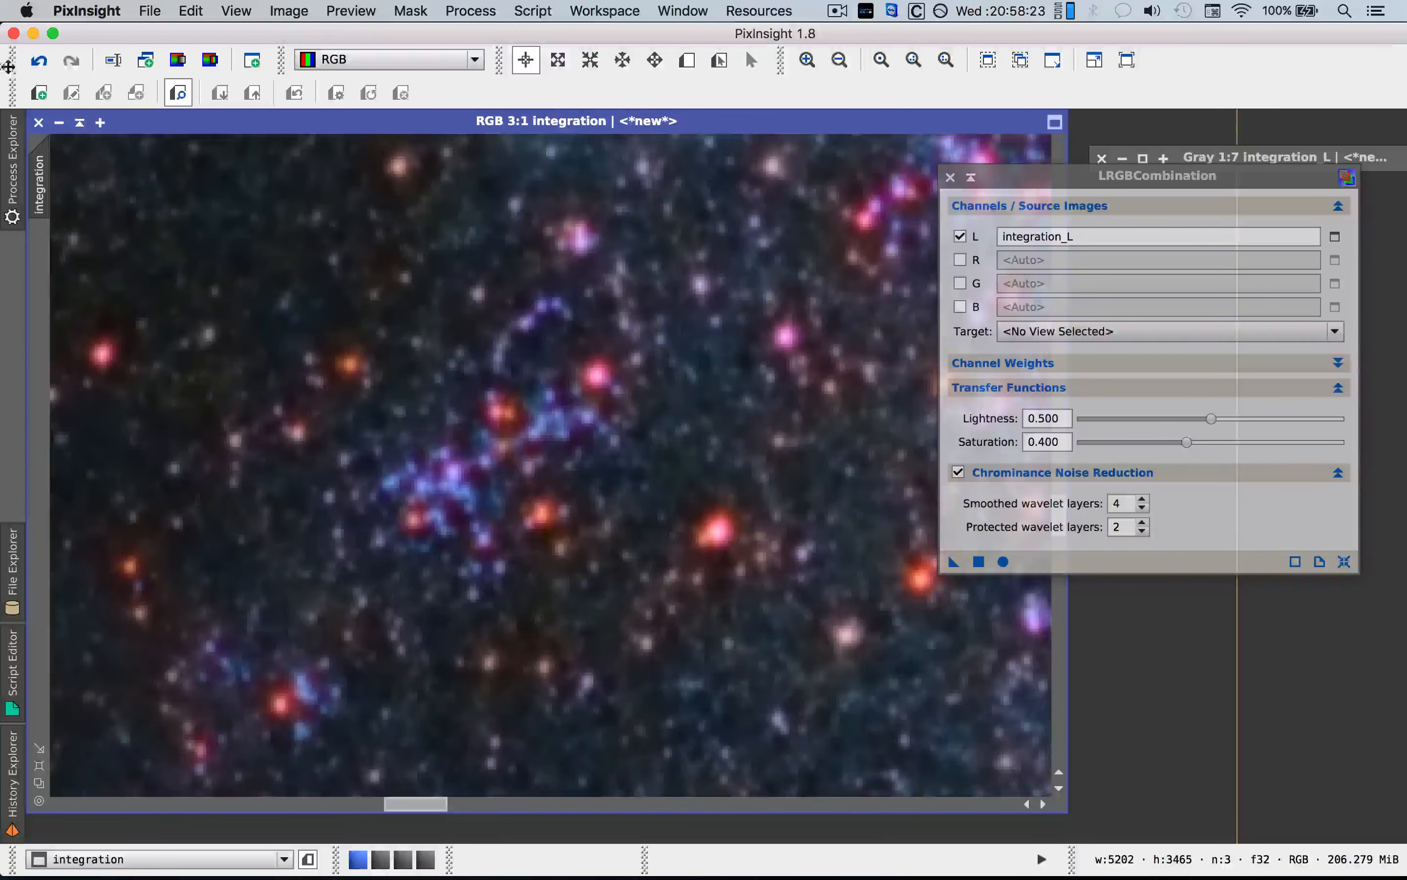
left_click(38, 60)
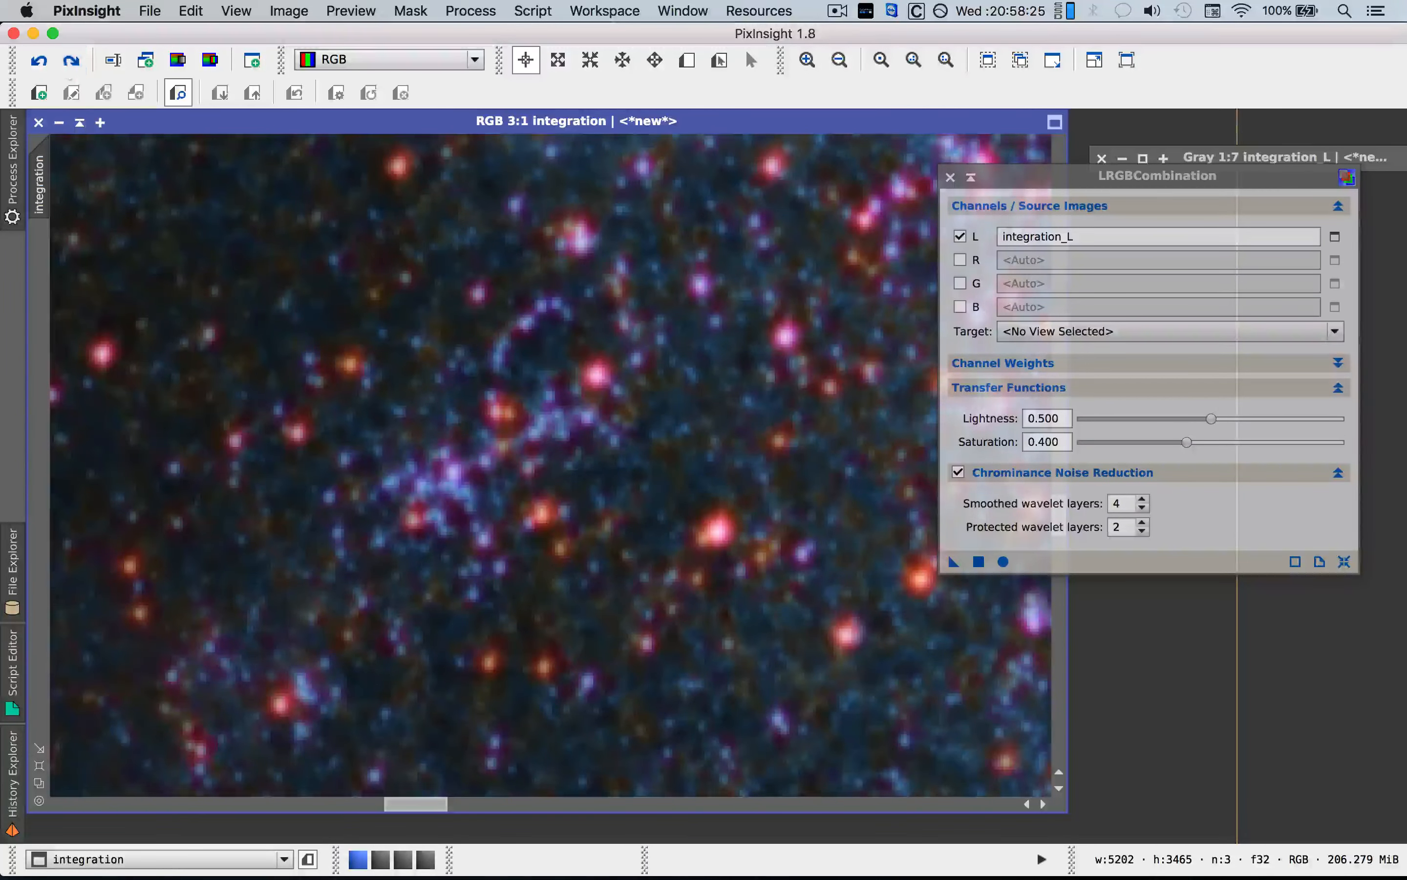
key("space")
left_click_drag(383, 305, 678, 527)
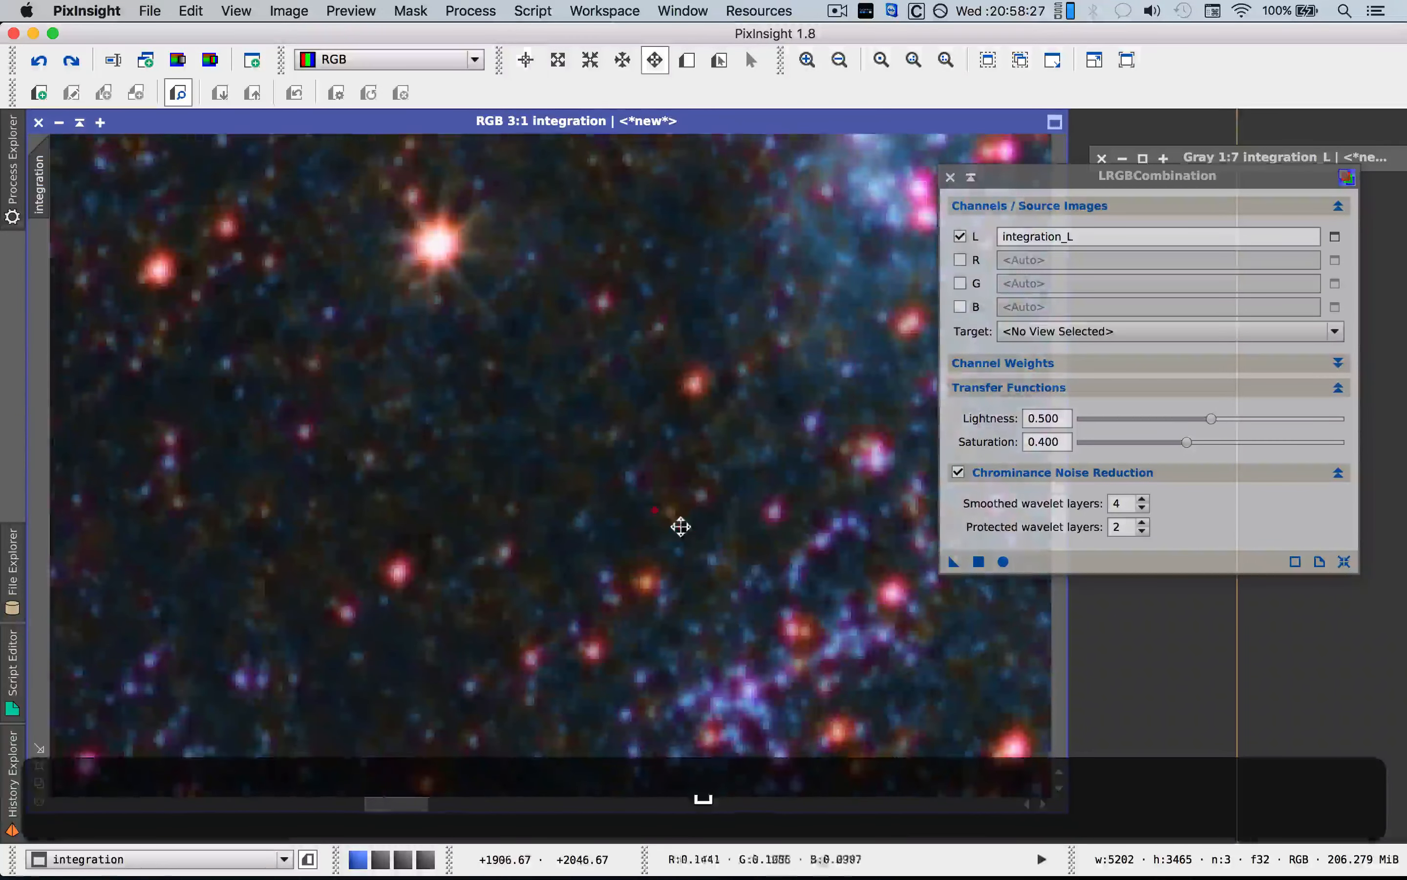
left_click(71, 61)
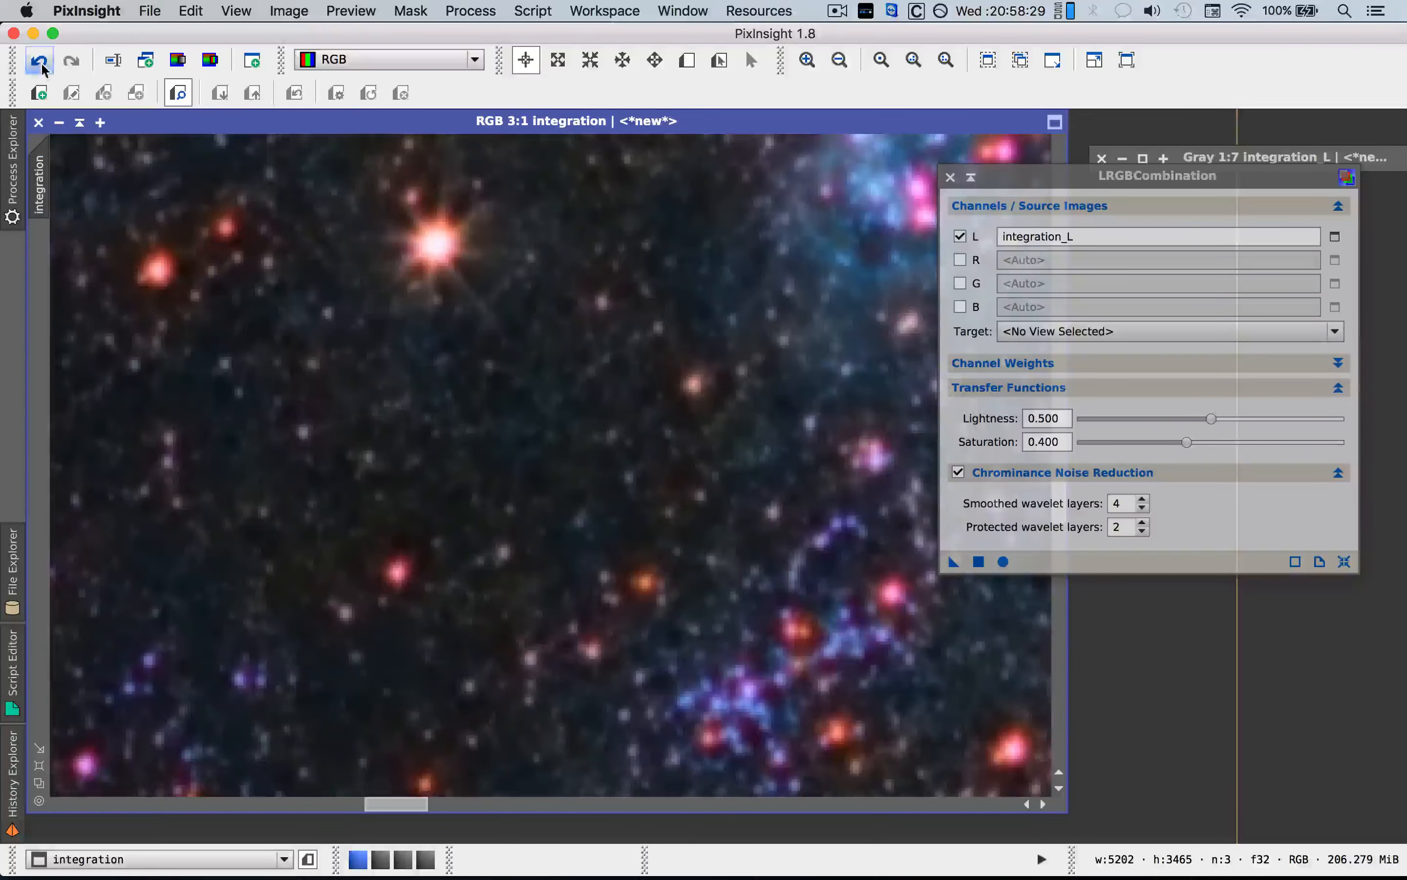
scroll(647, 436, "down", 5)
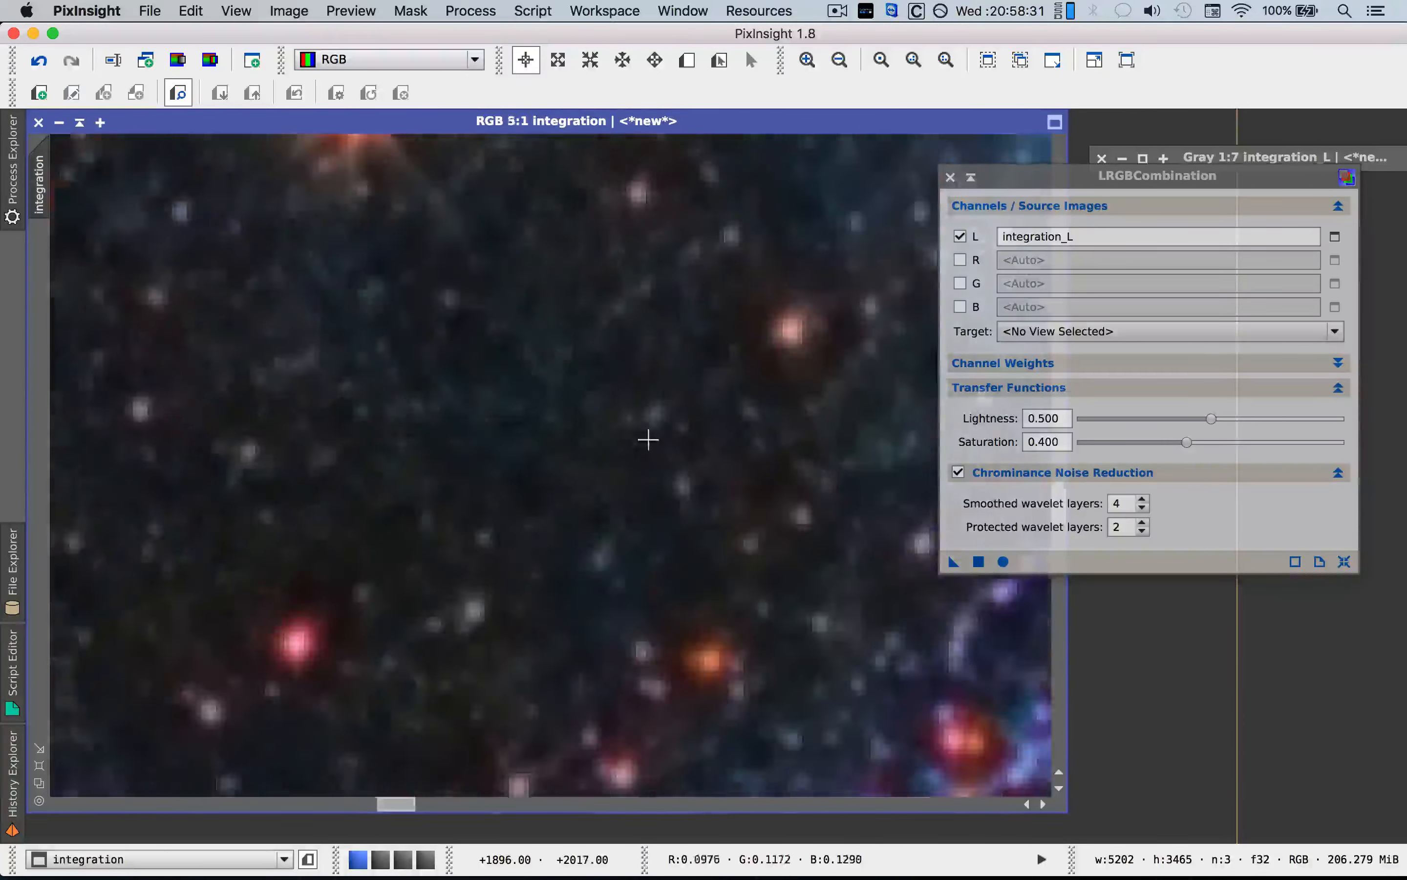
scroll(647, 437, "down", 1)
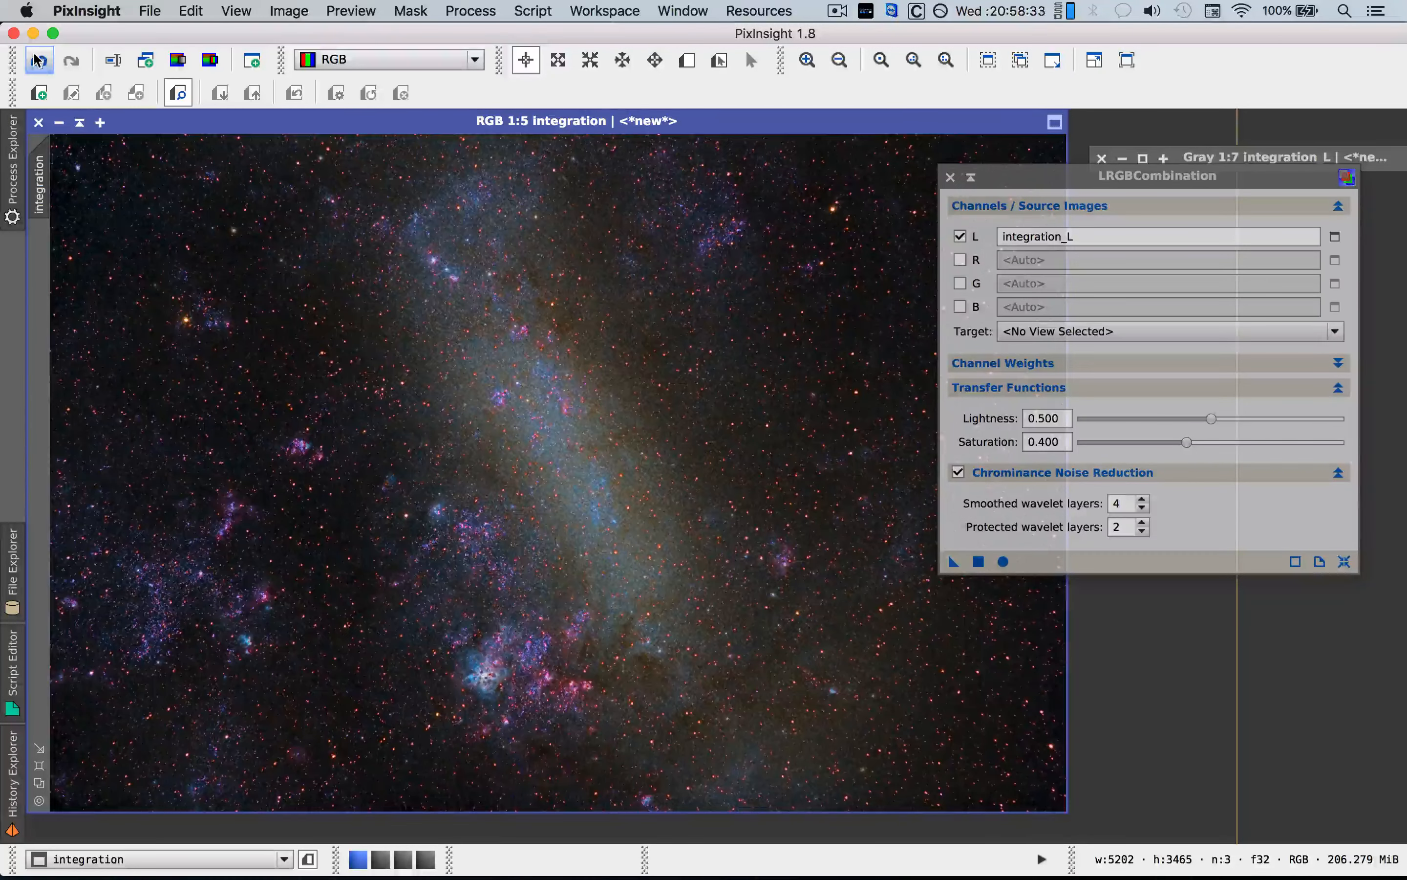
Compare the whole galaxy image before and after the LRGB combination, and close the LRGBCombination window.
left_click(39, 60)
left_click(73, 65)
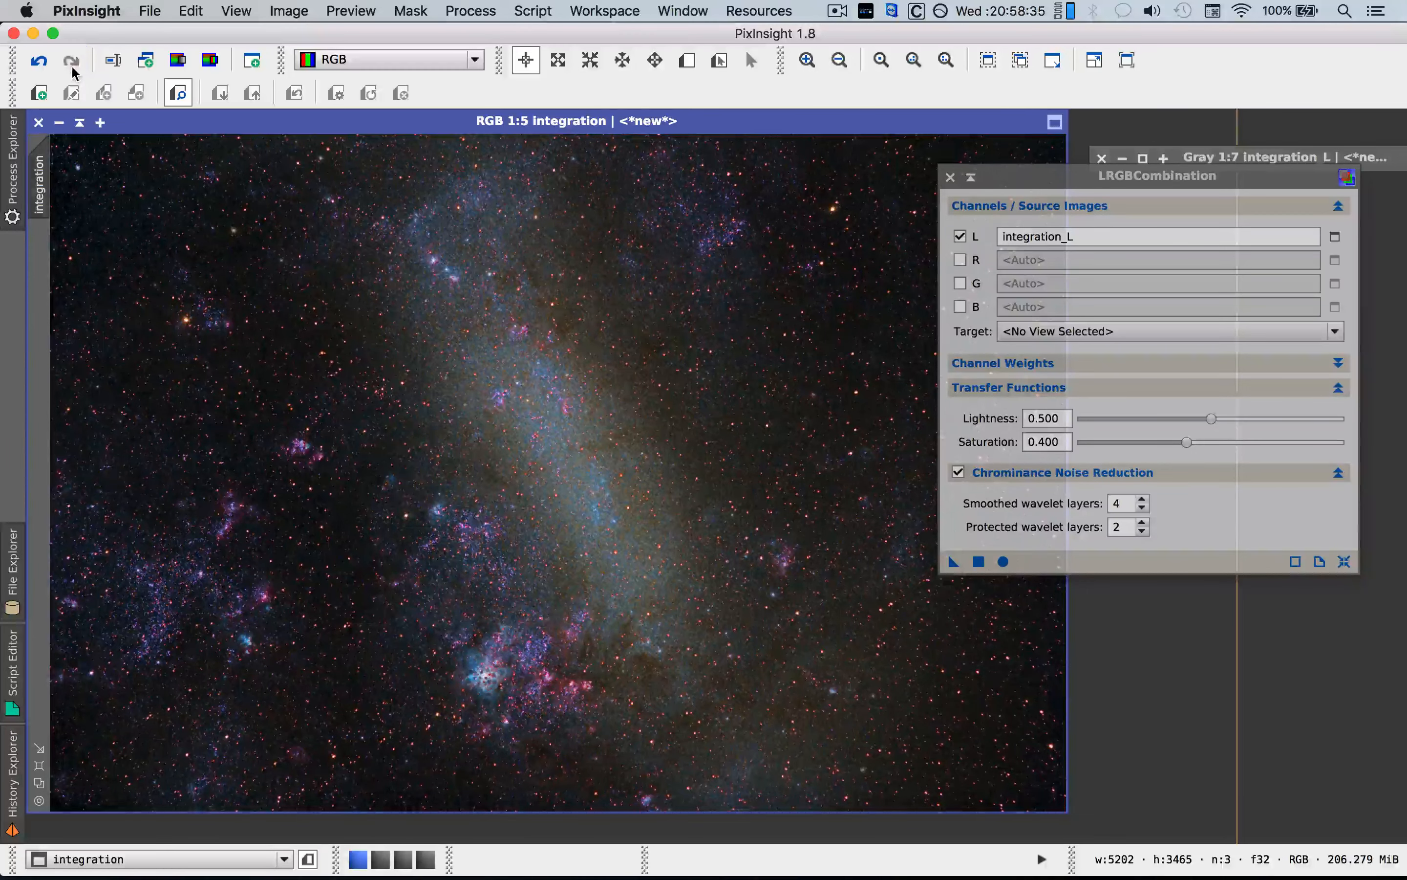
left_click(46, 66)
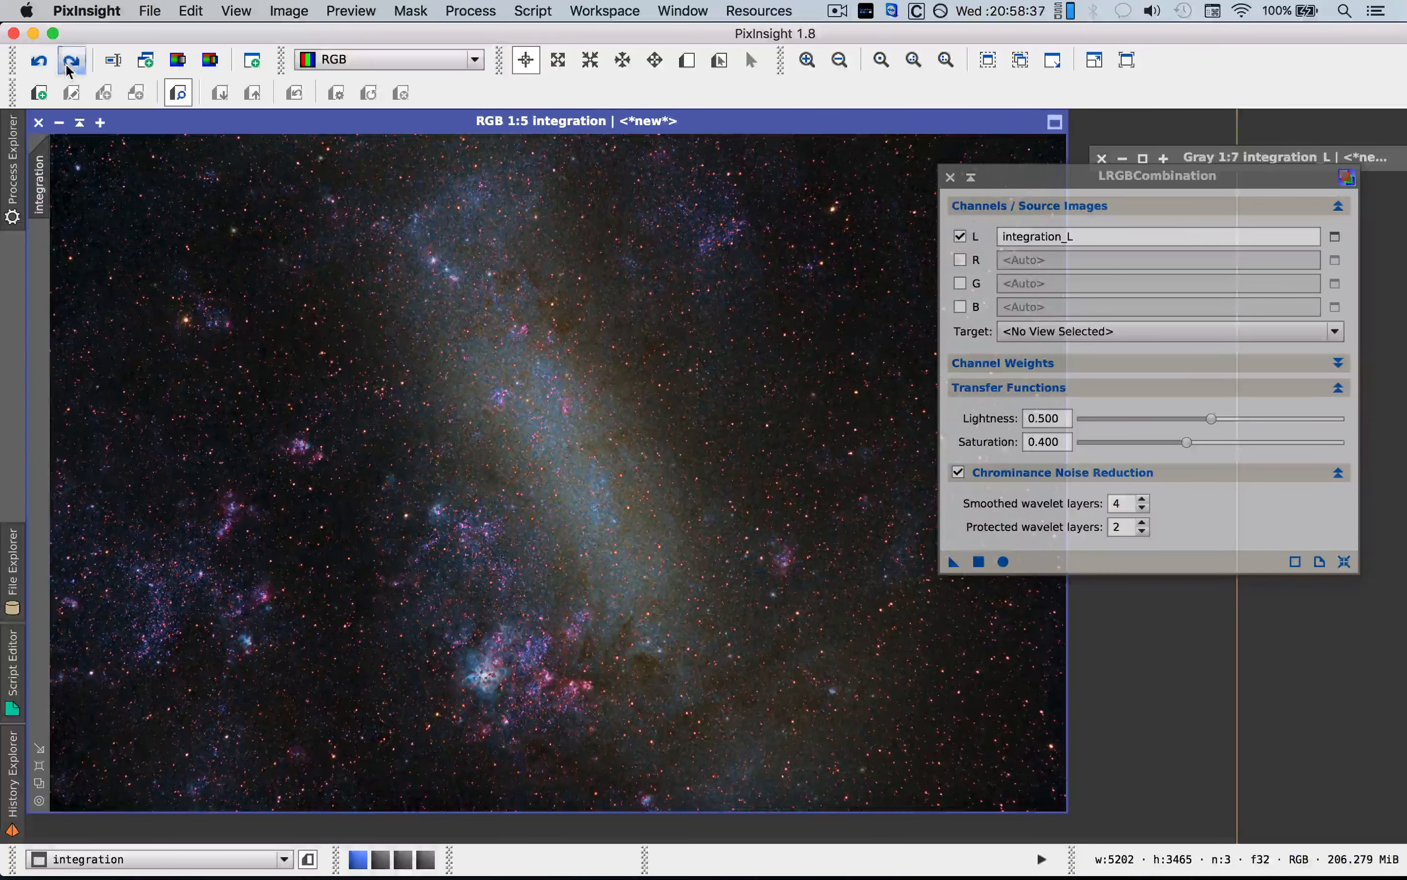
left_click(68, 69)
left_click(950, 177)
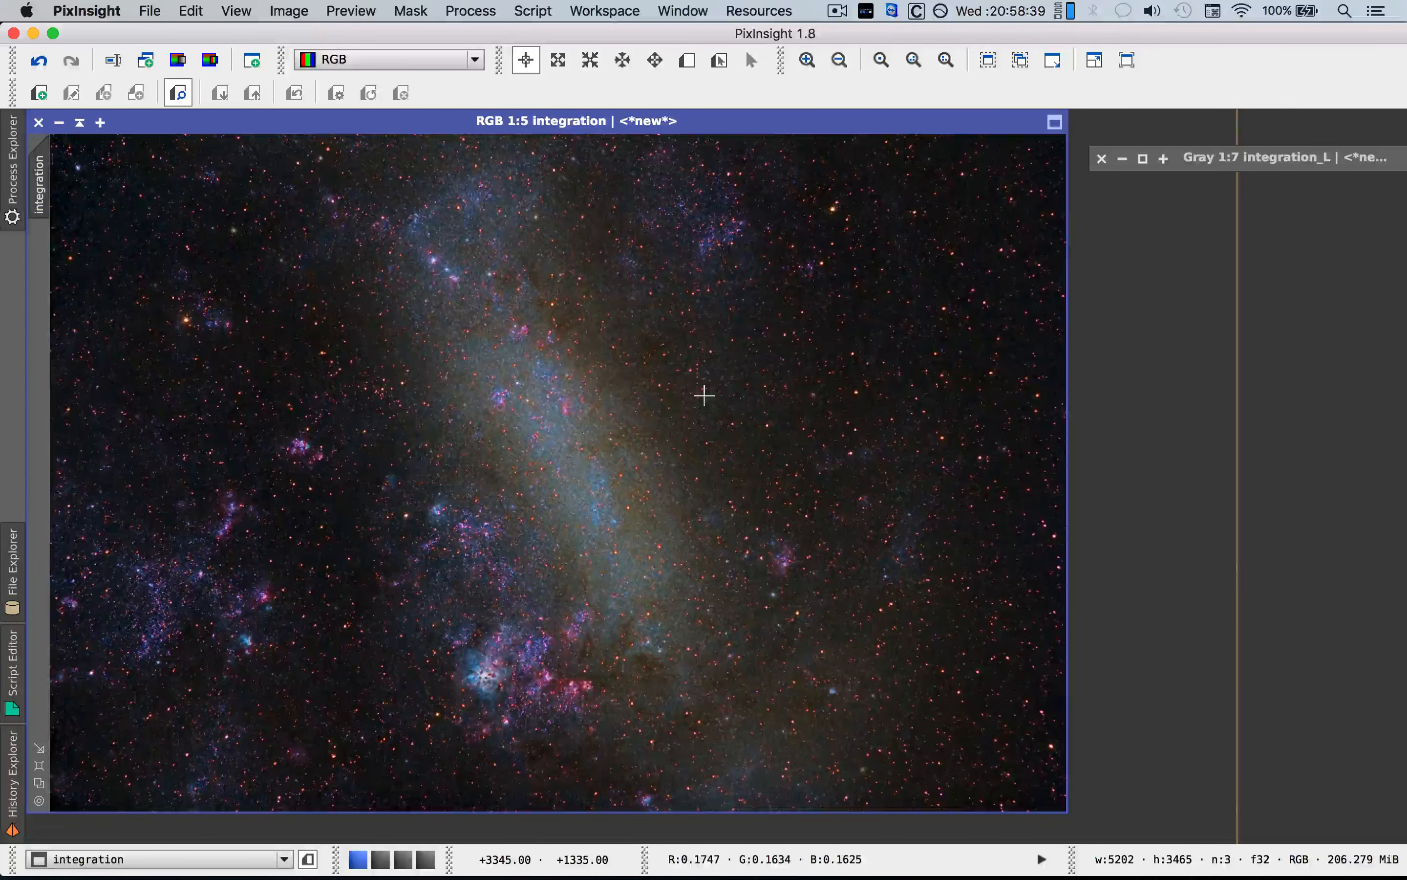
scroll(704, 396, "up", 1)
scroll(704, 396, "down", 2)
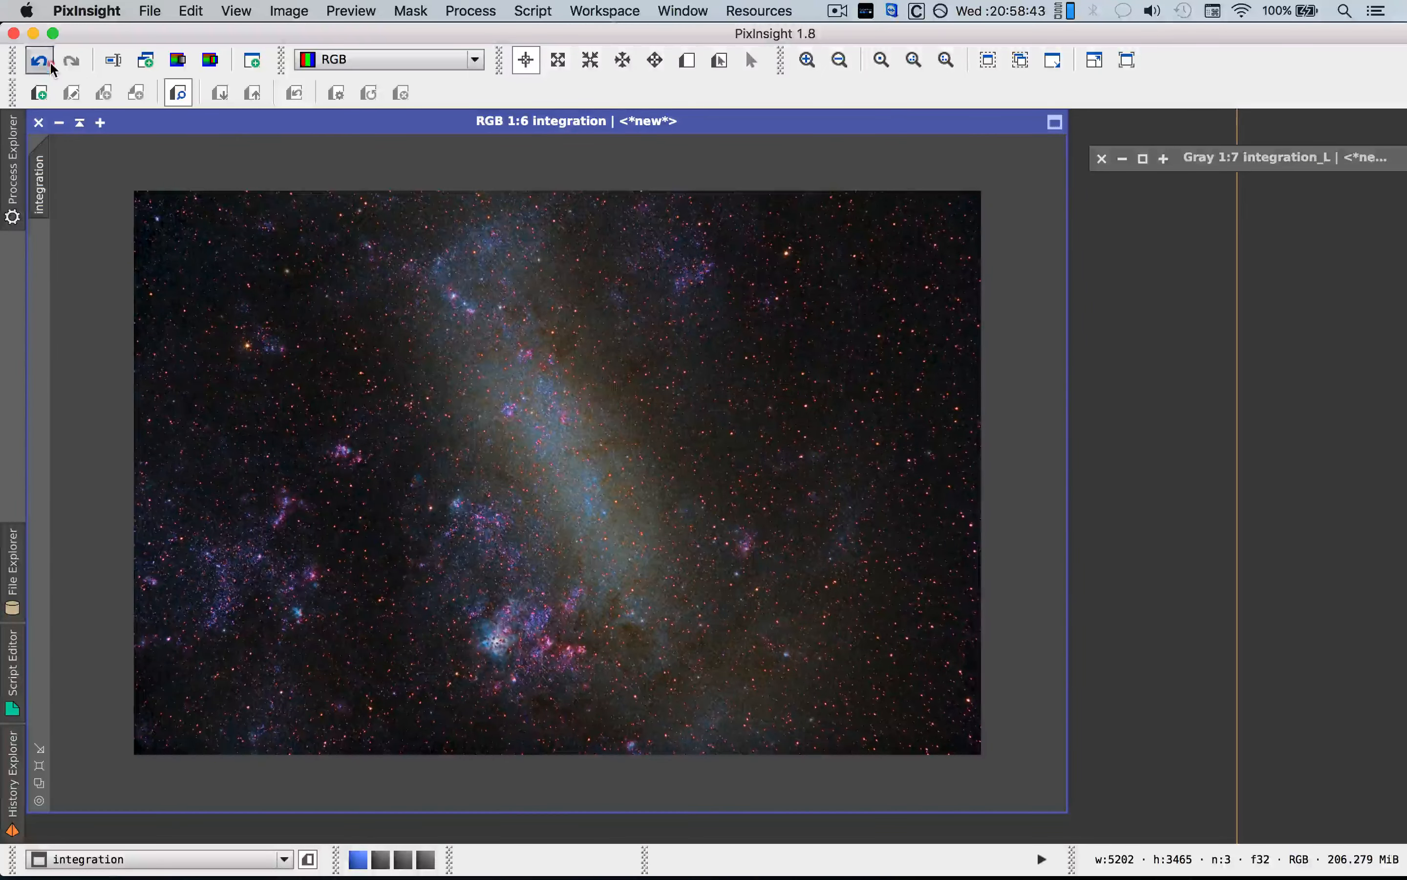
left_click(71, 60)
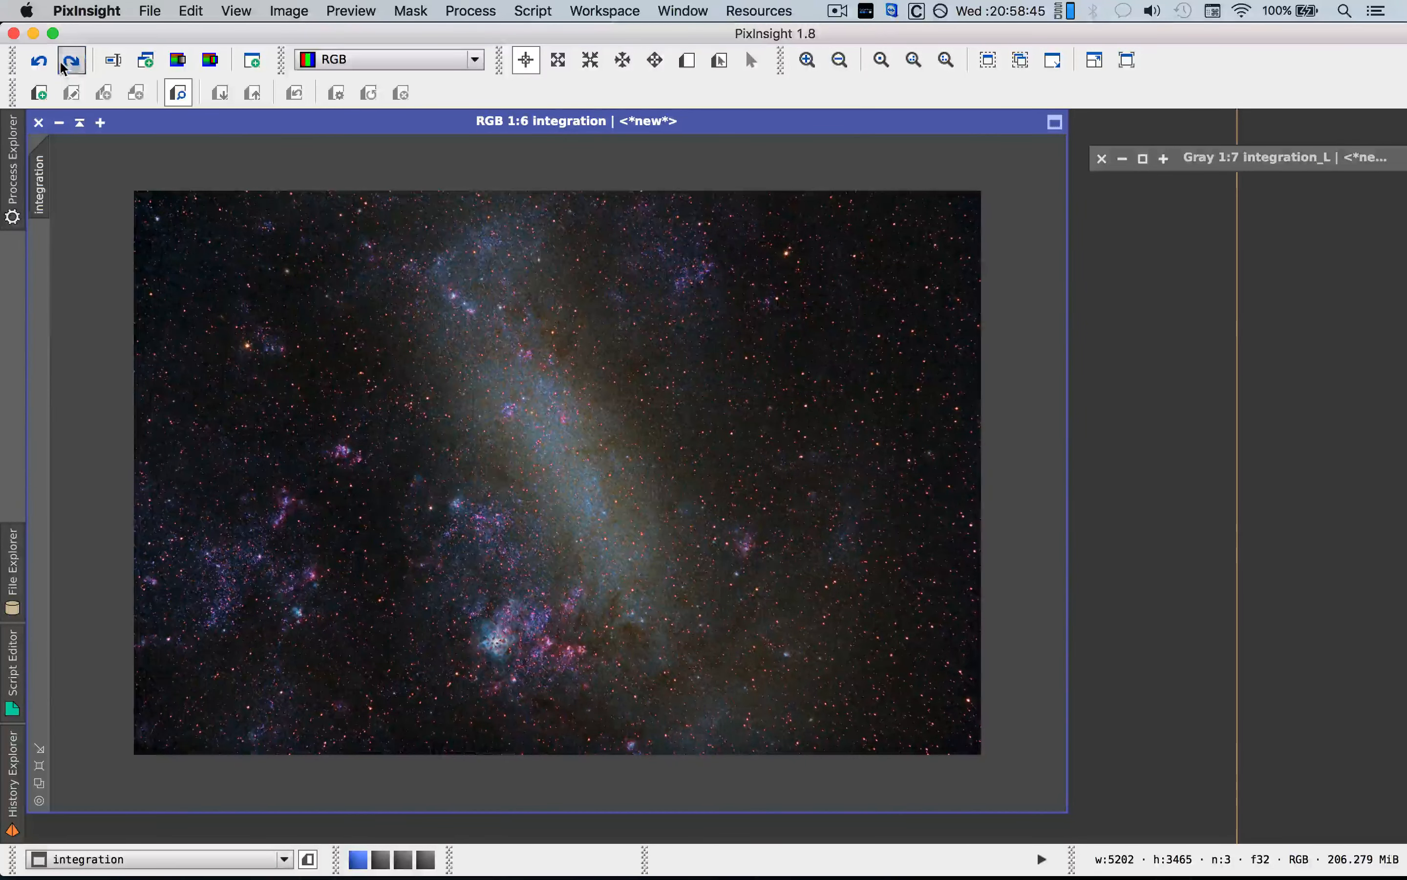
Undo the LRGB combination and reapply it to the integration image with LRGBCombination's saturation set to 0.500.
left_click(42, 61)
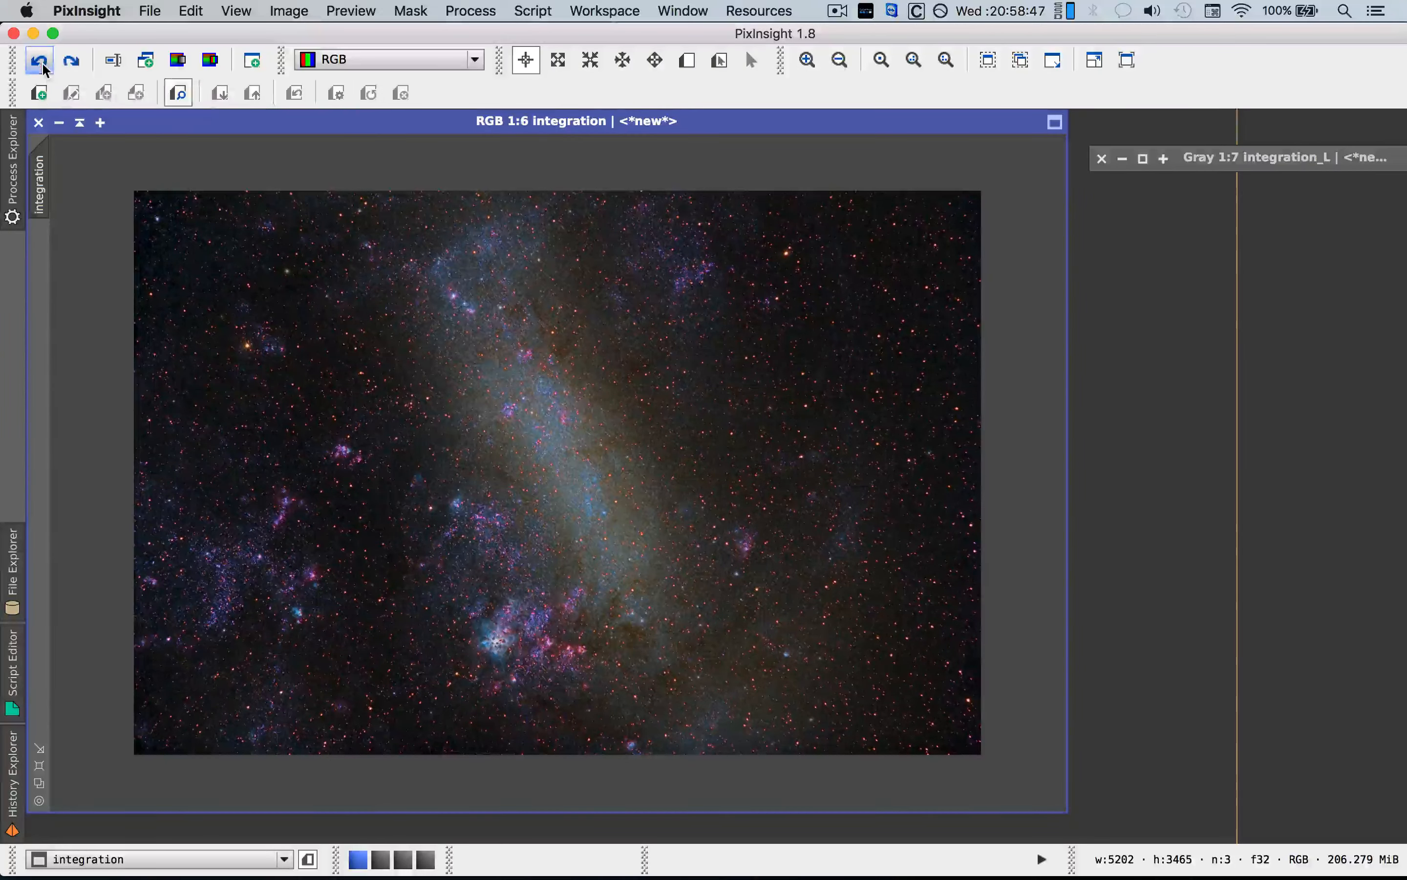
left_click(483, 11)
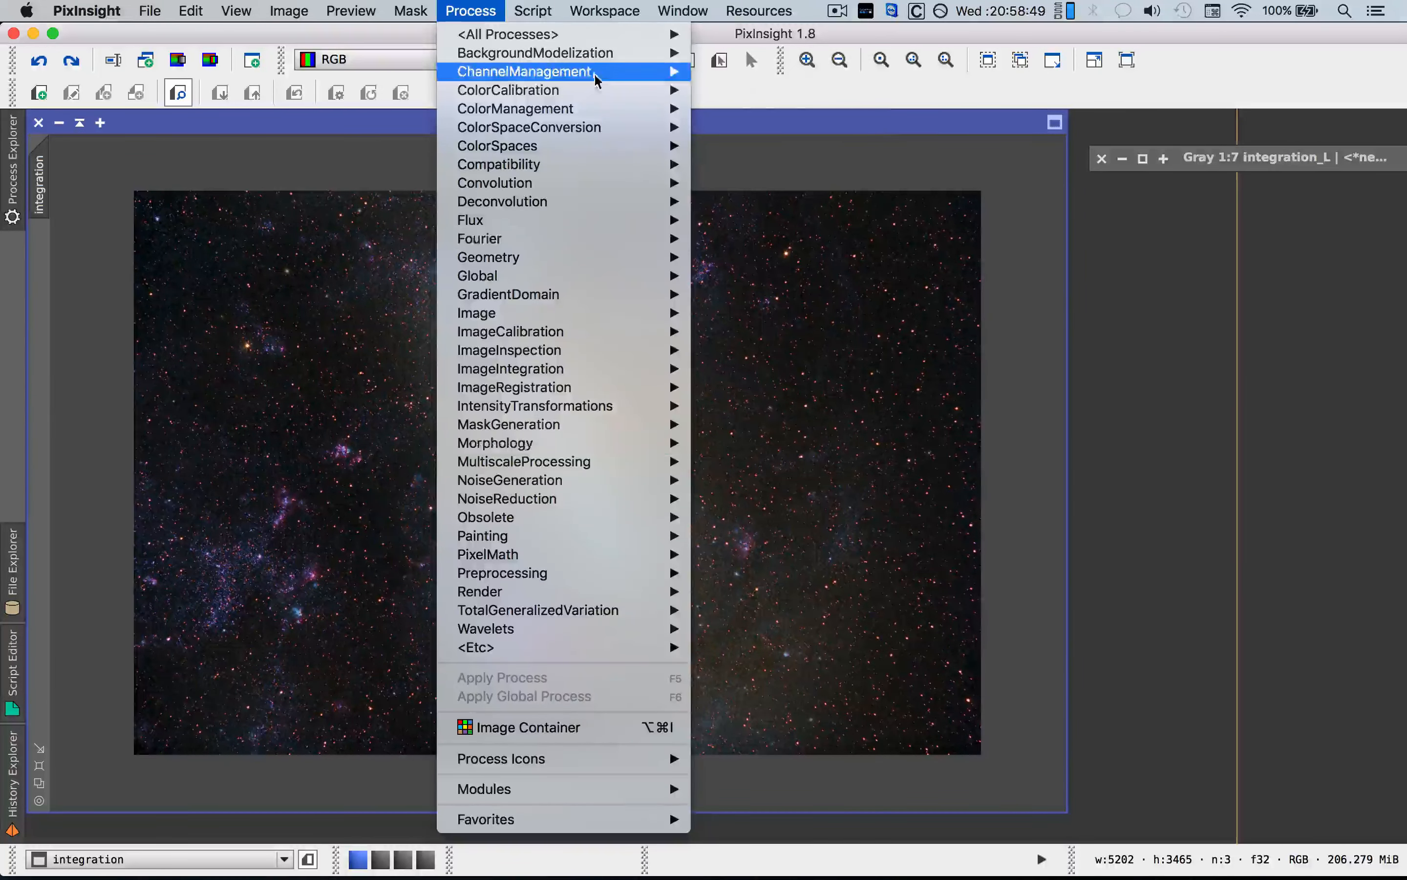
mouse_move(669, 34)
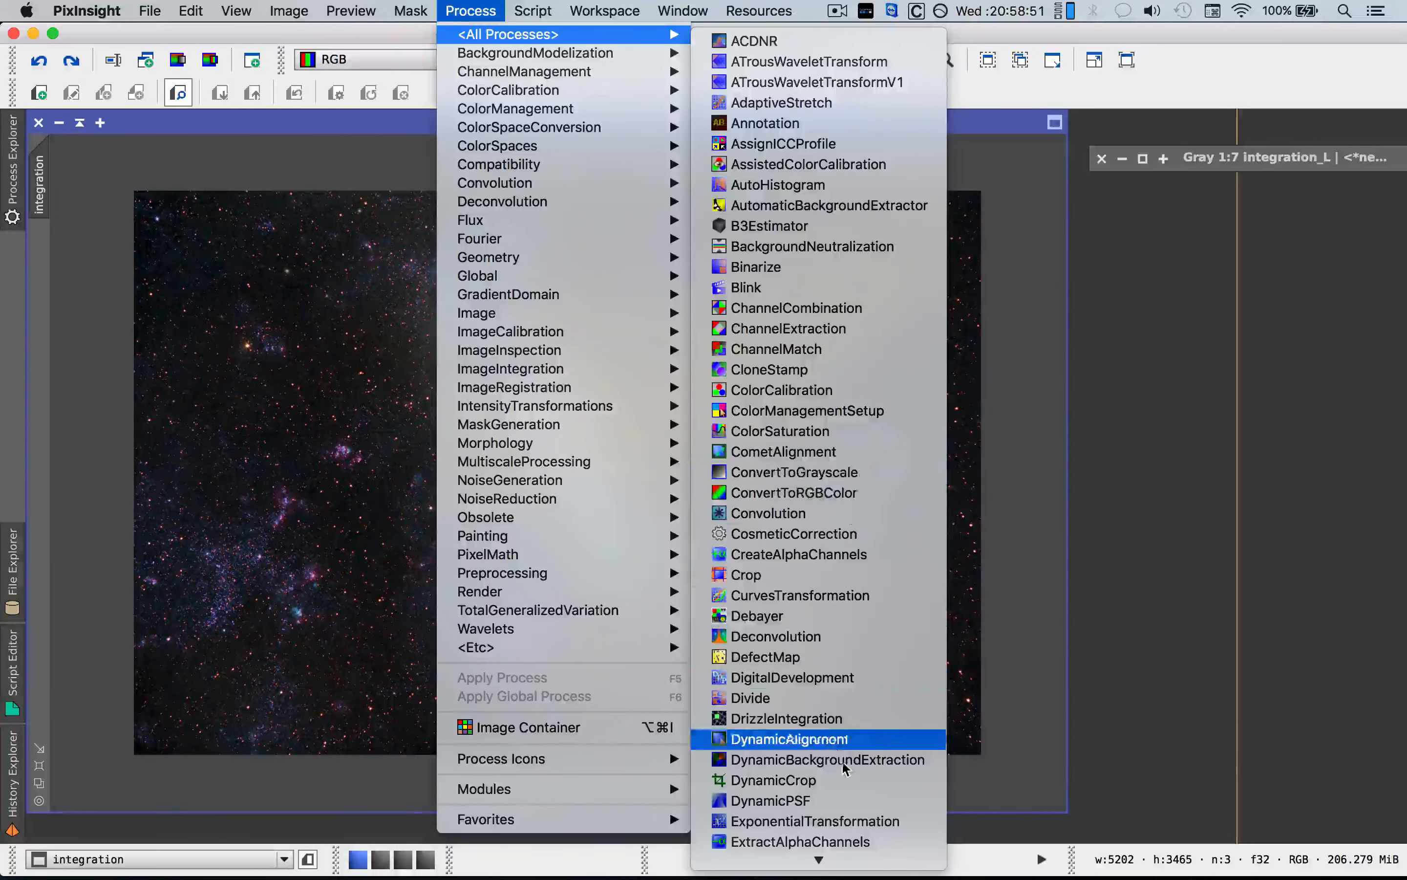
scroll(830, 663, "down", 10)
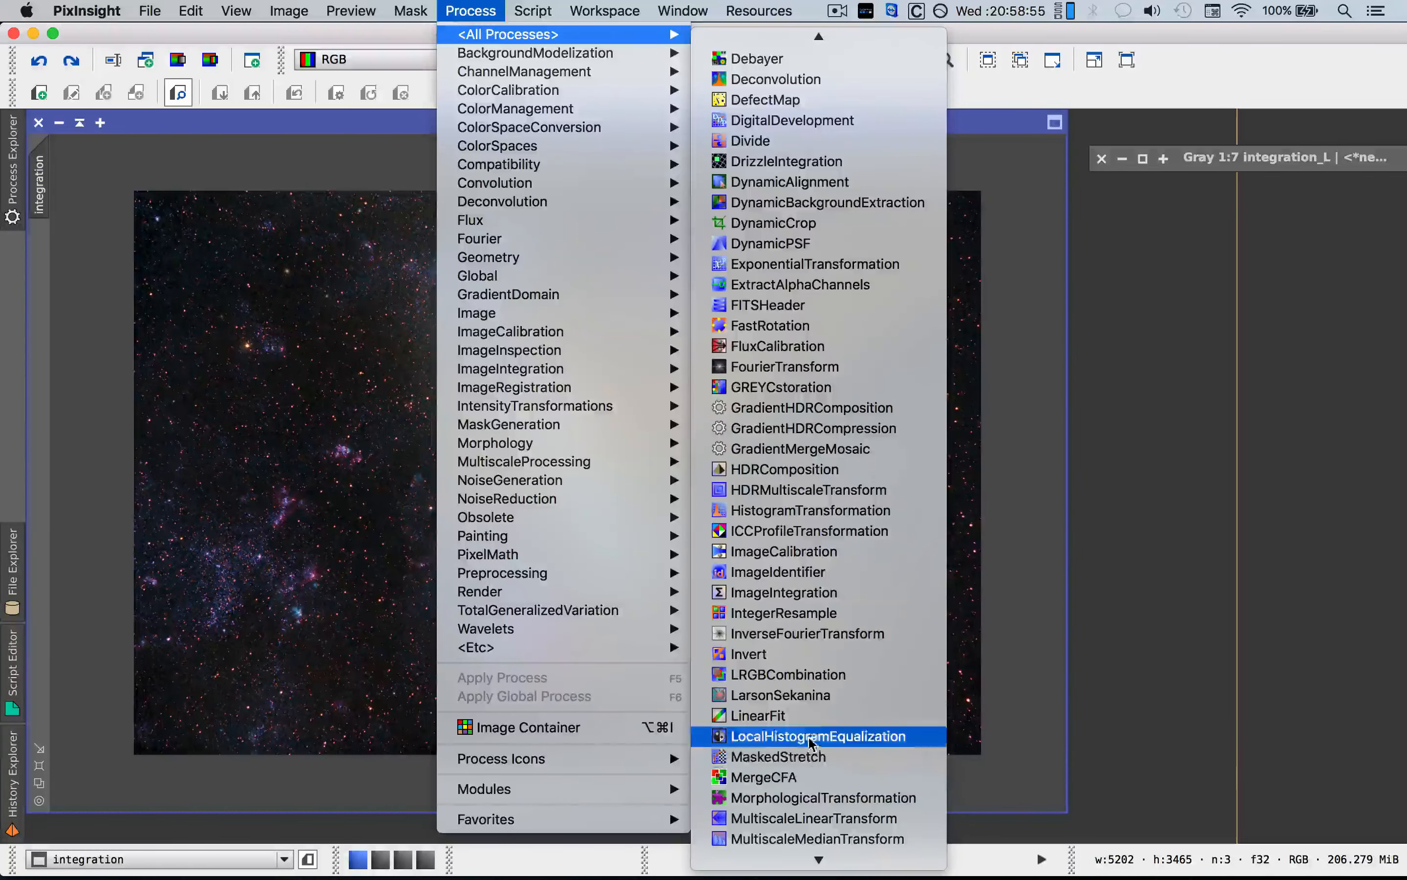
left_click(801, 674)
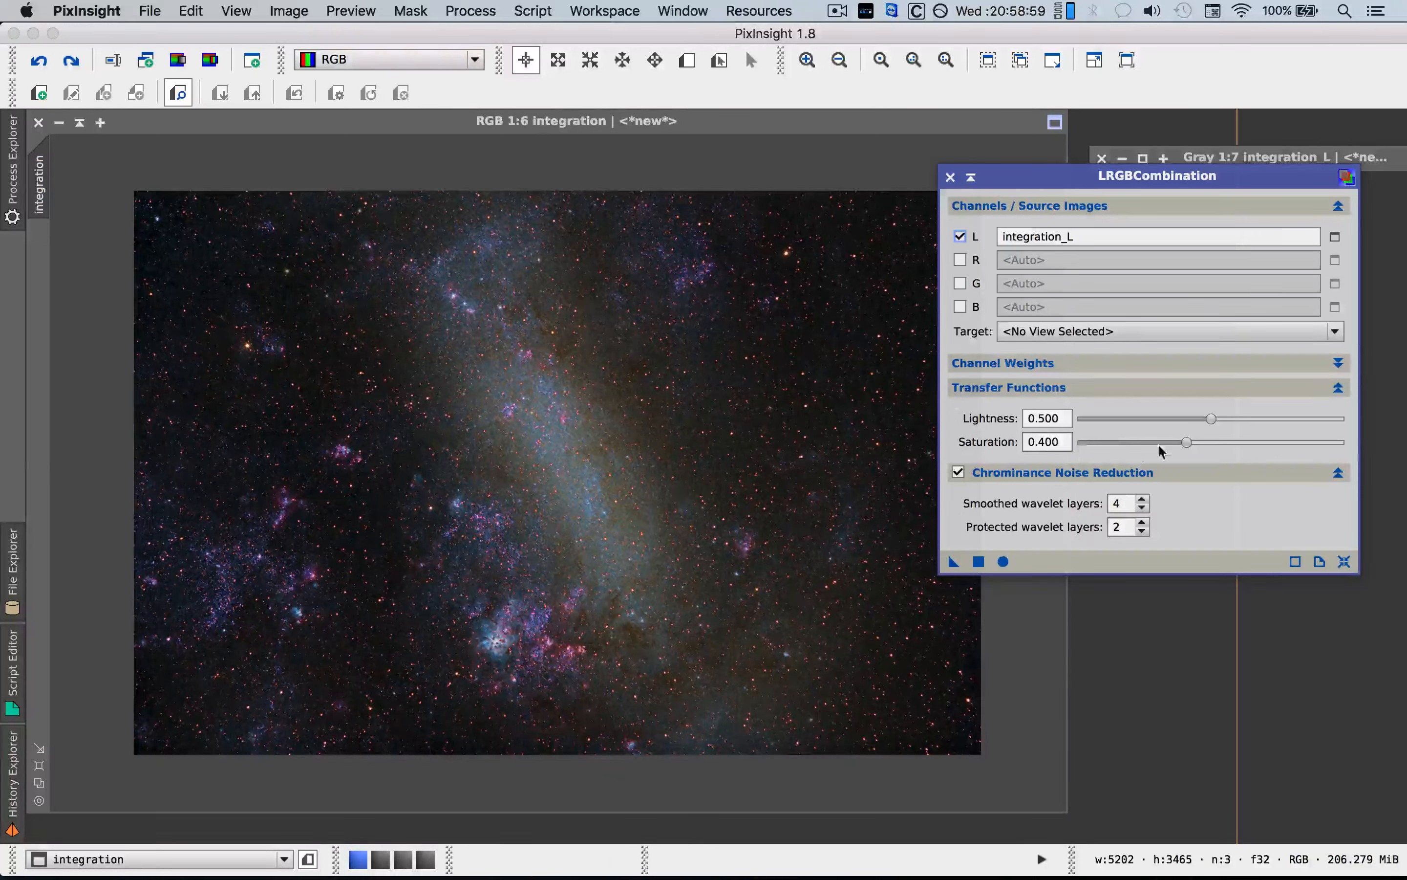
left_click_drag(1187, 442, 1211, 443)
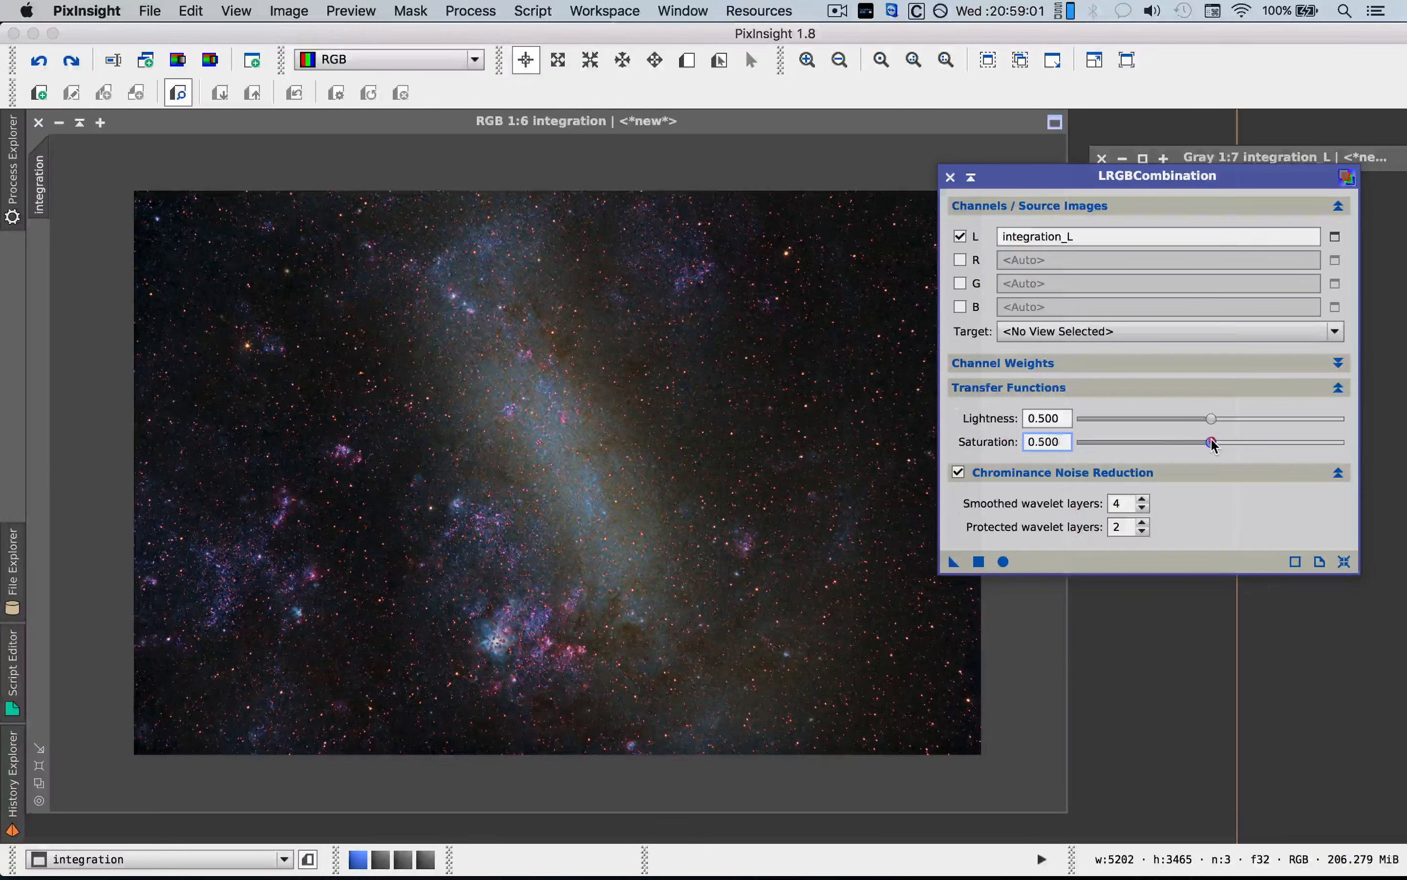
left_click(954, 562)
left_click_drag(954, 569, 772, 616)
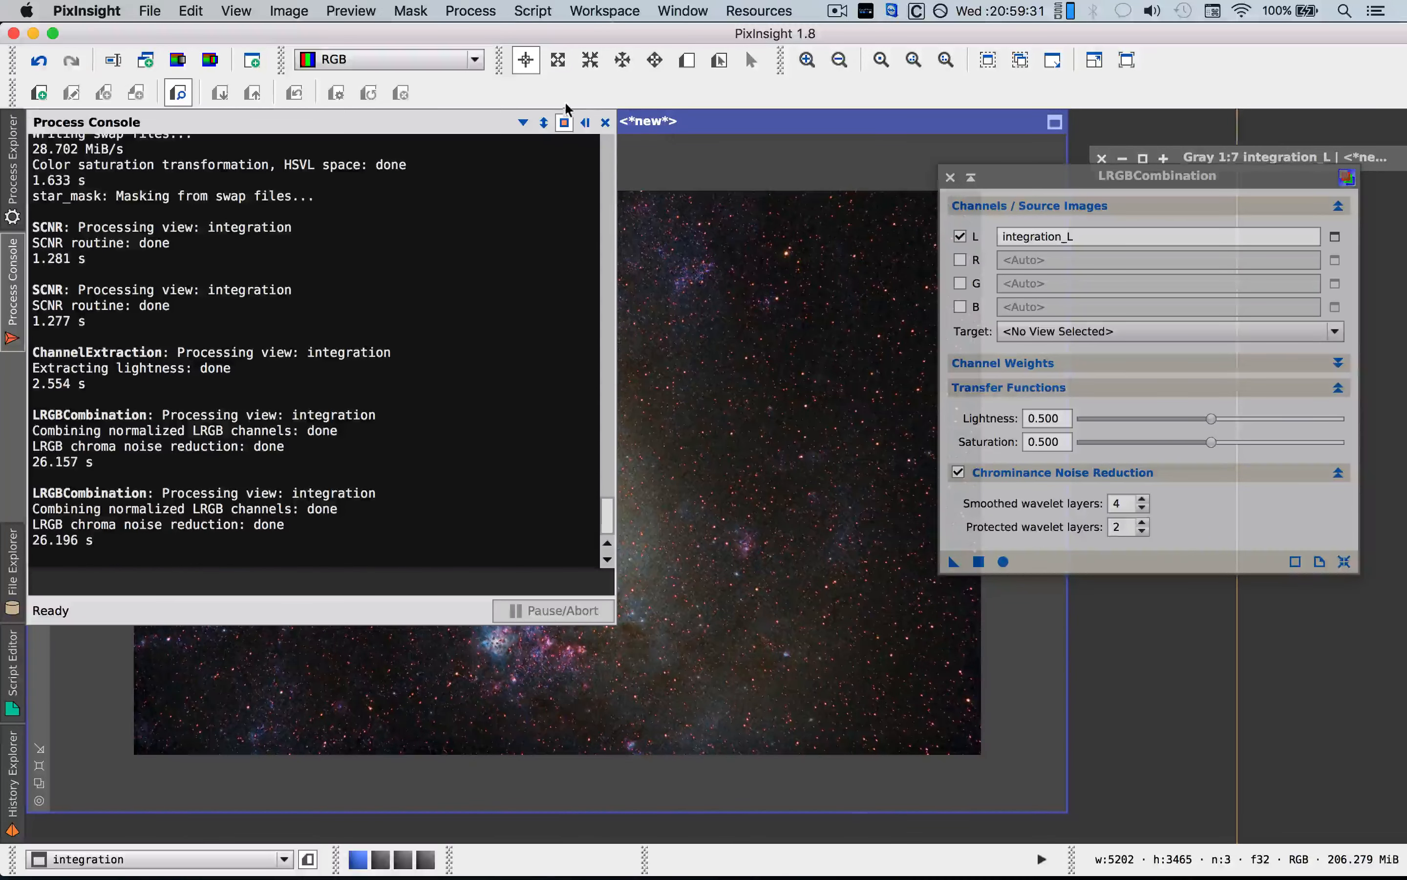
left_click(603, 122)
Compare the dark background and stars at 5:1 zoom before and after the new LRGB combination, leaving it applied.
scroll(314, 534, "up", 6)
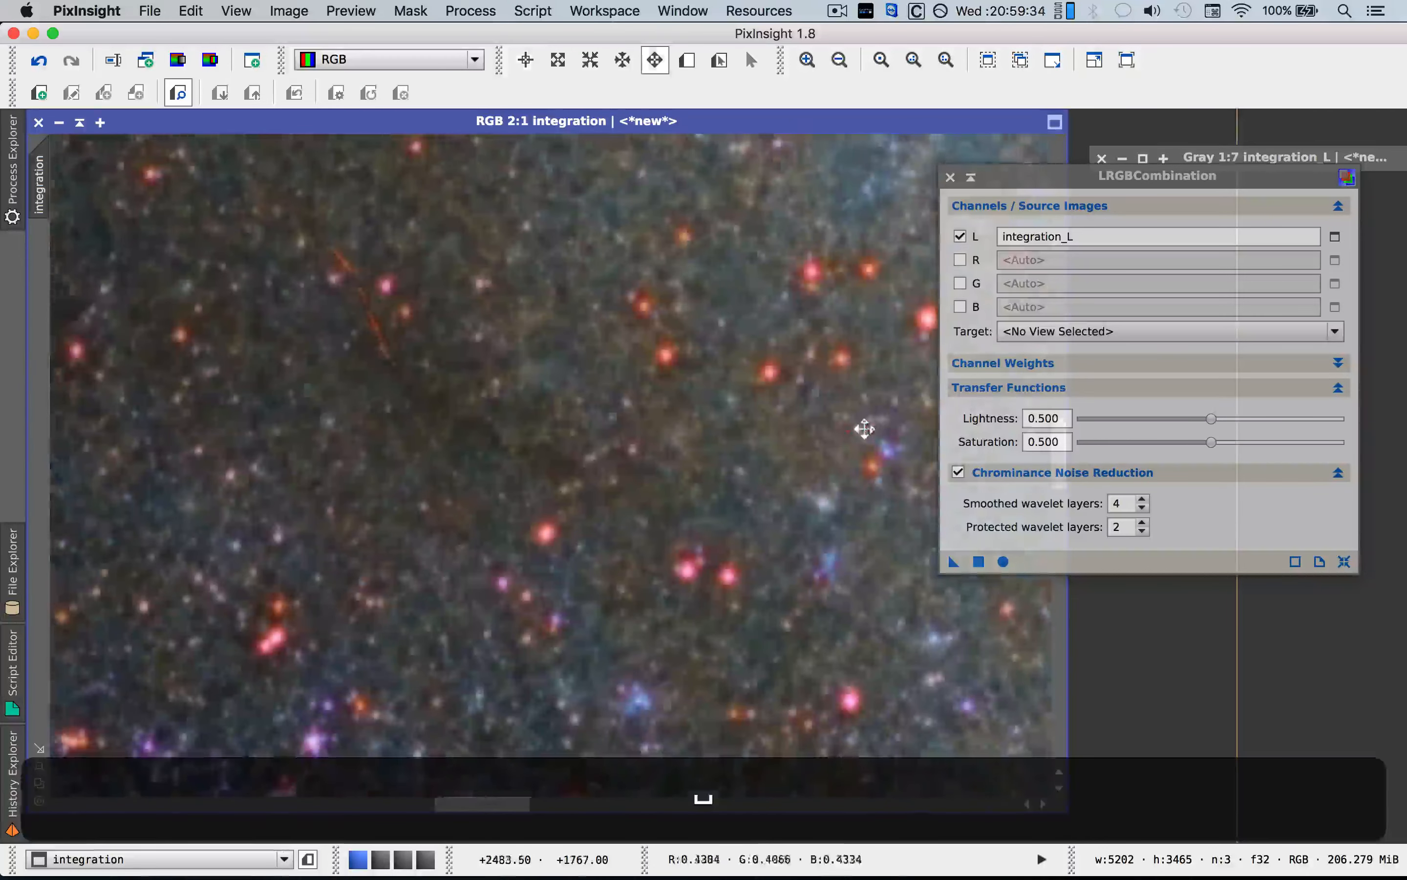
left_click_drag(865, 428, 370, 425)
scroll(599, 327, "up", 3)
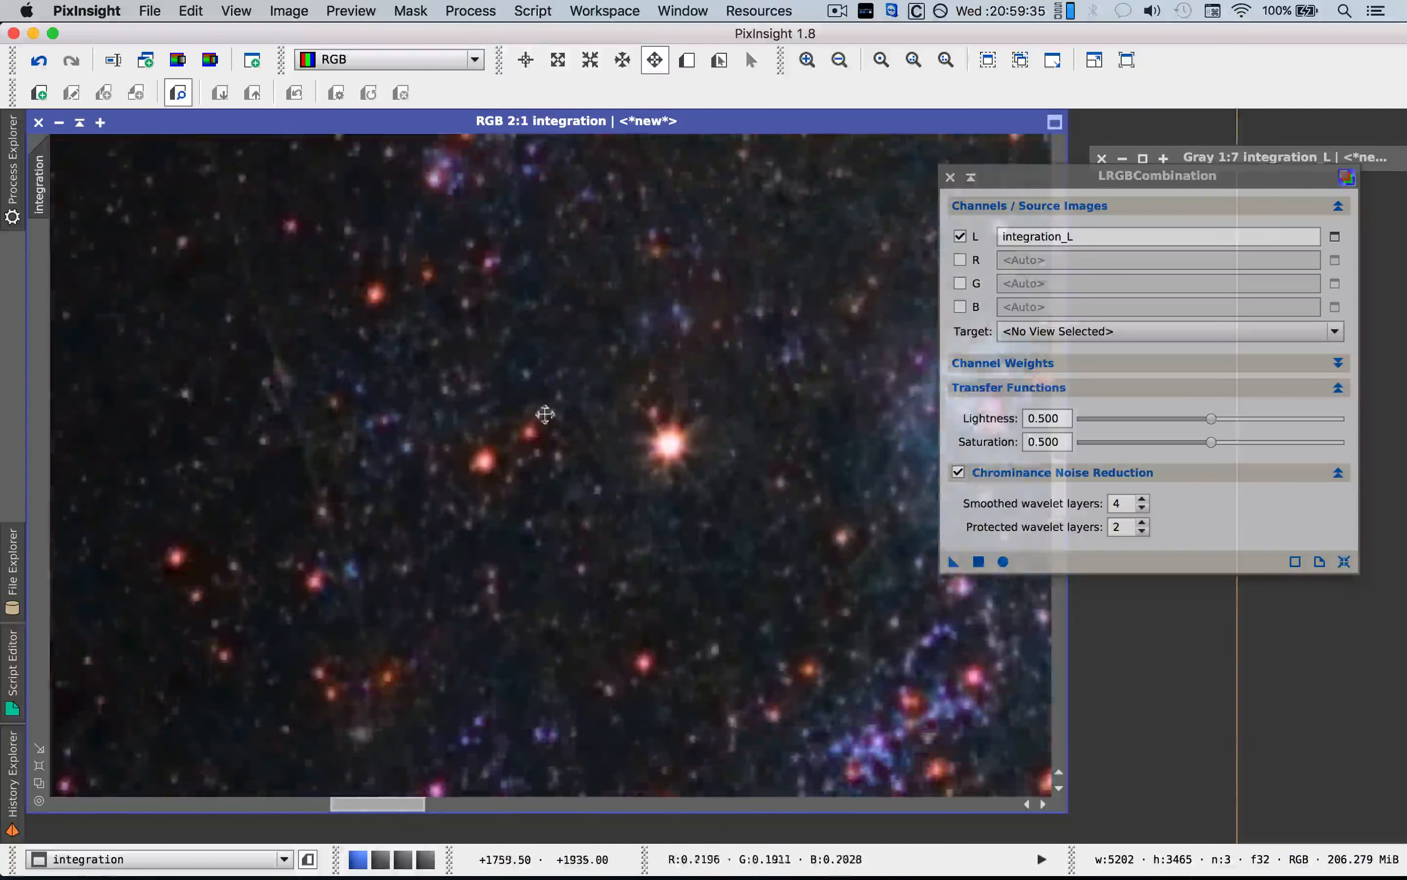
left_click_drag(537, 543, 510, 343)
left_click(51, 61)
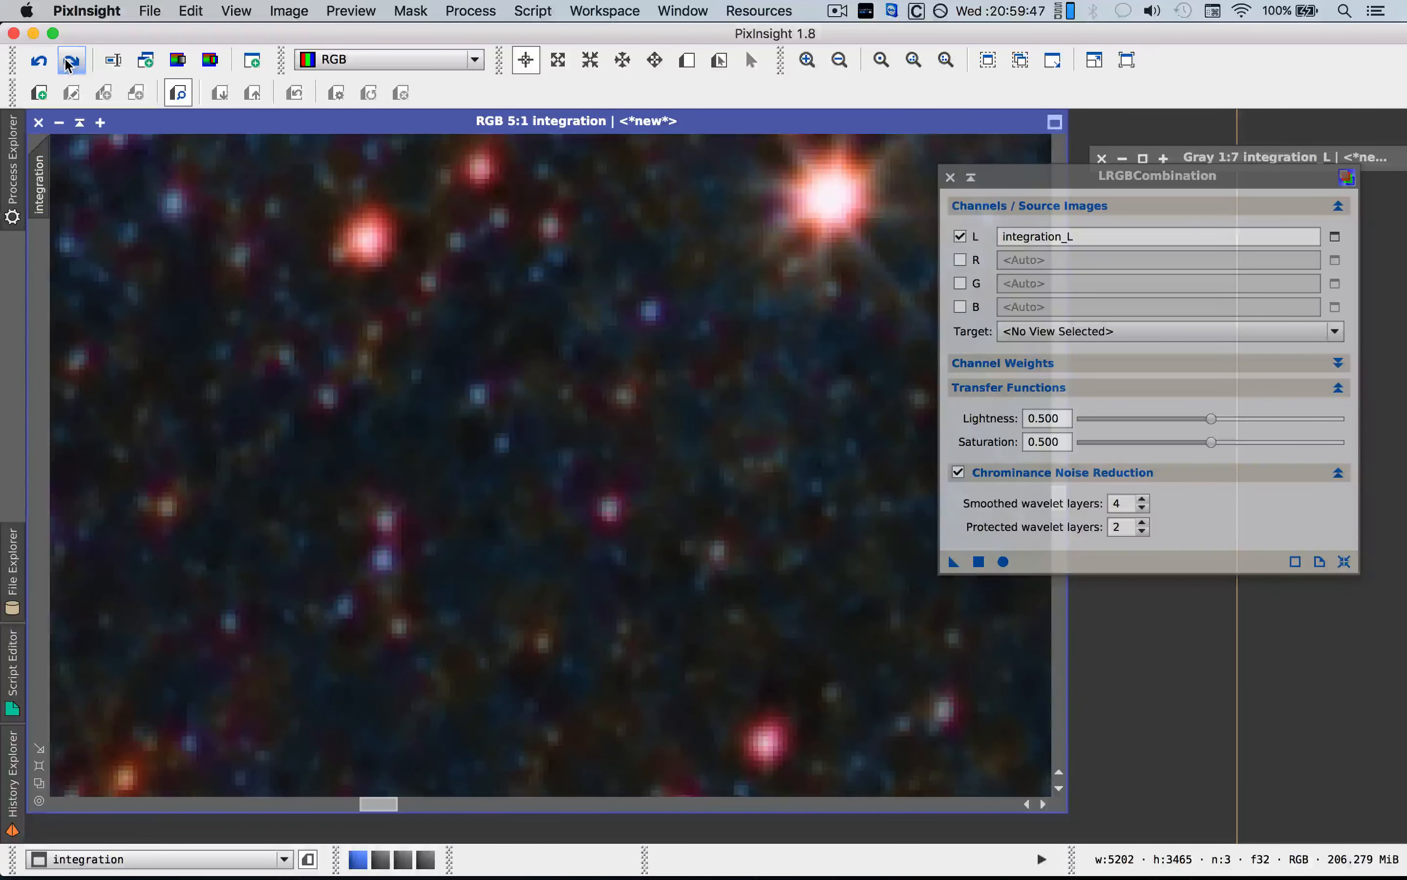
left_click(70, 61)
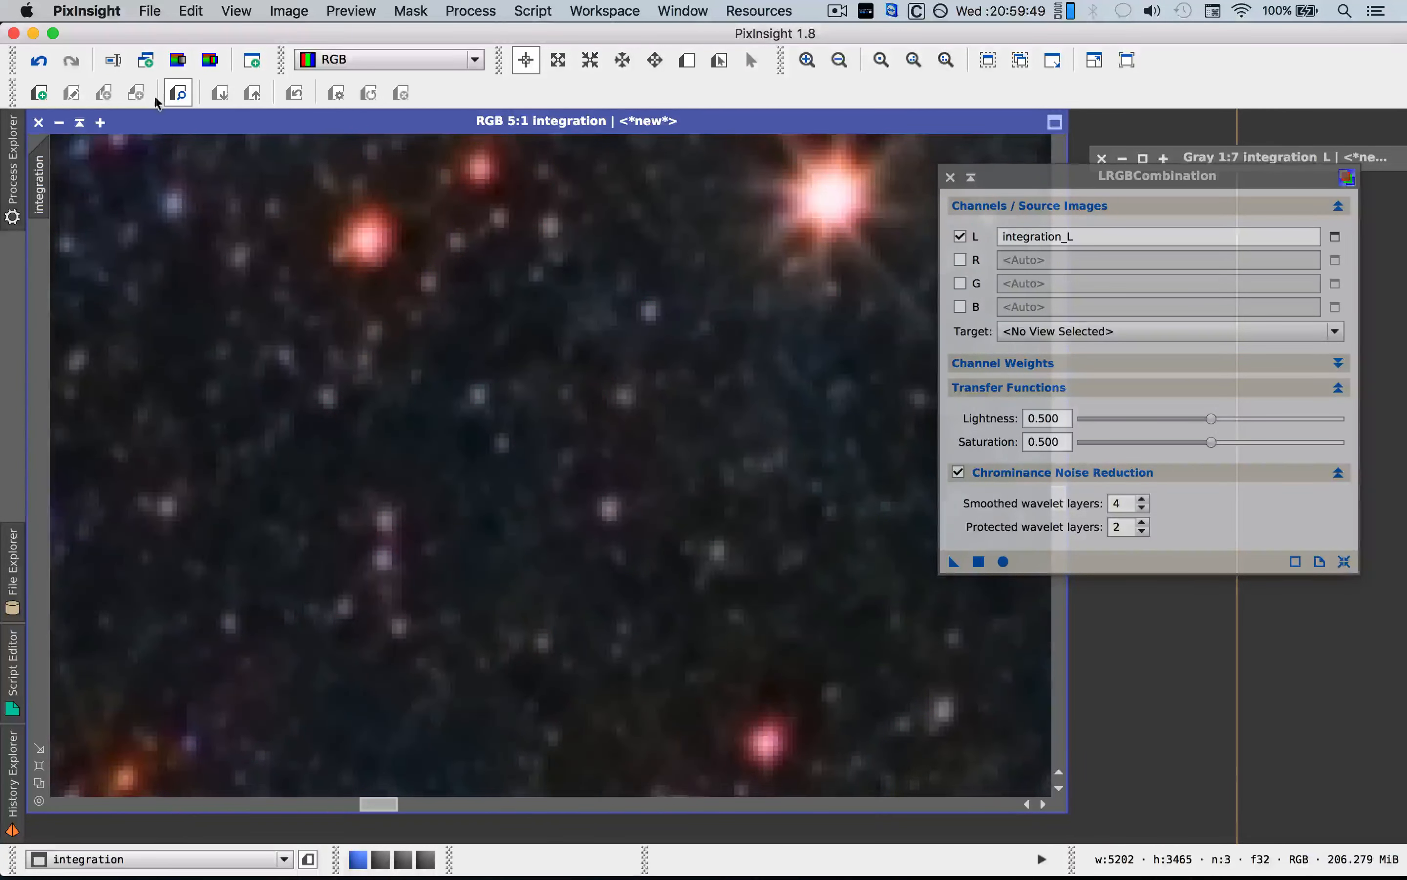
Close the LRGBCombination window and bring the whole galaxy image into view at 1:7.
scroll(606, 340, "down", 8)
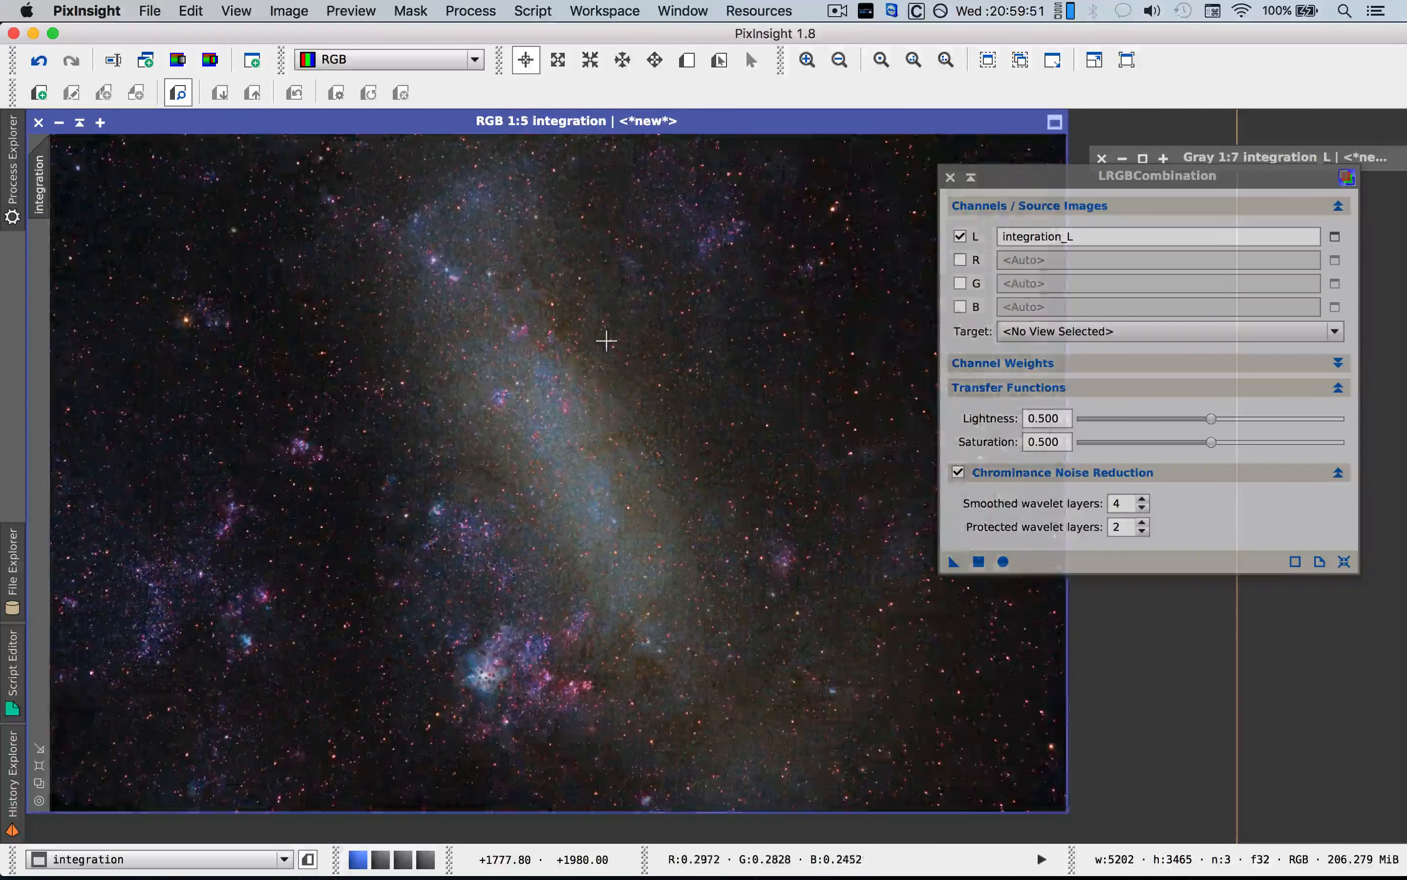
scroll(605, 340, "down", 1)
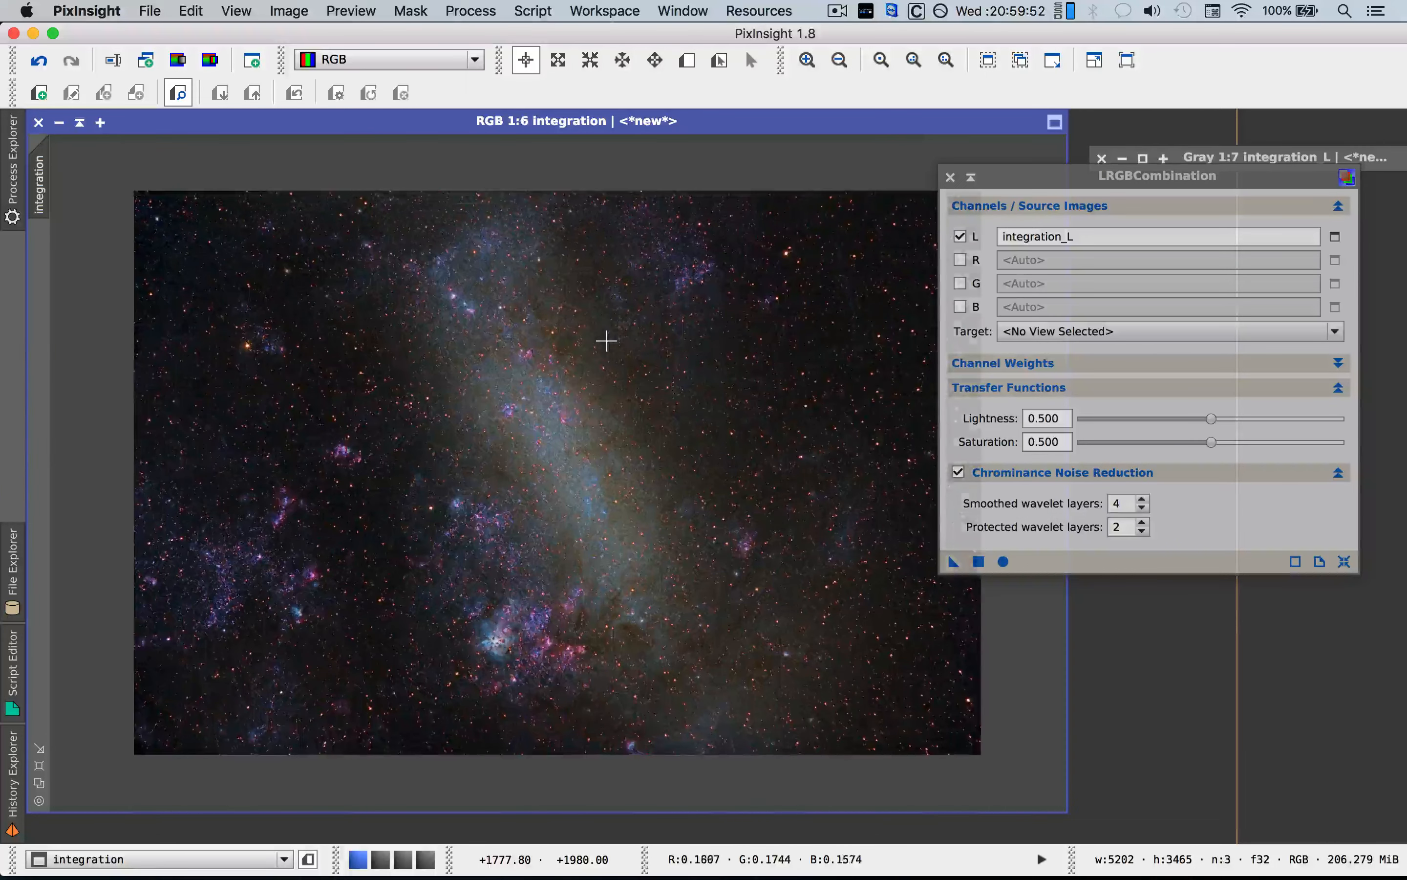
left_click(950, 178)
scroll(669, 332, "down", 1)
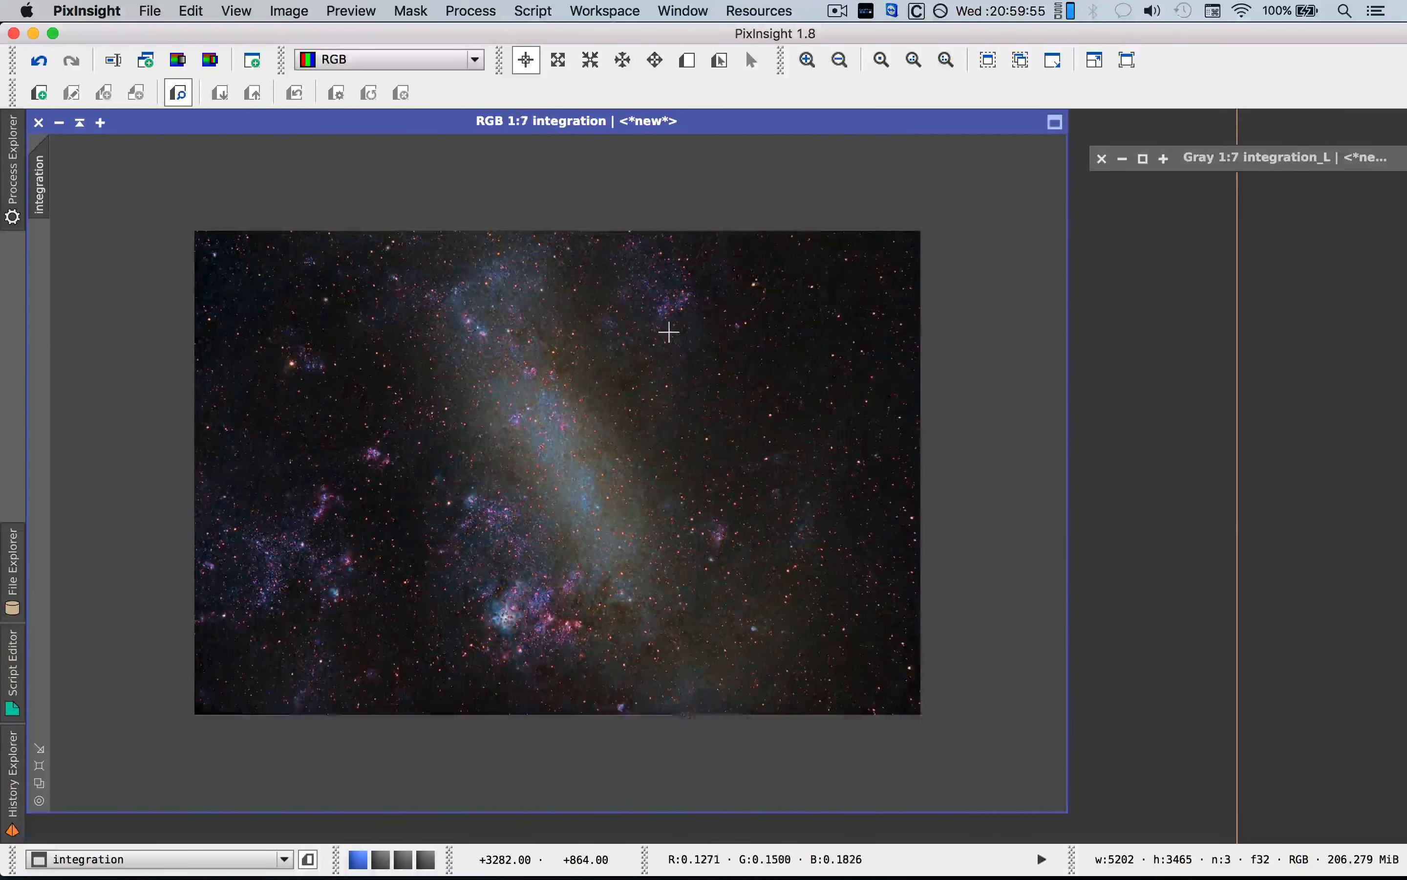